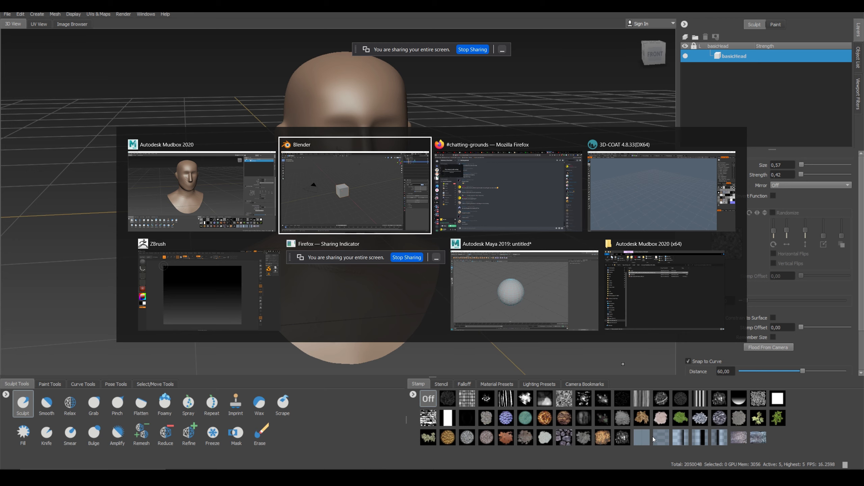
Step: Switch to ZBrush and hide the LightBox browser to clear the canvas
key(alt+Tab)
key(alt+Tab)
key(alt+Tab)
key(alt+Tab)
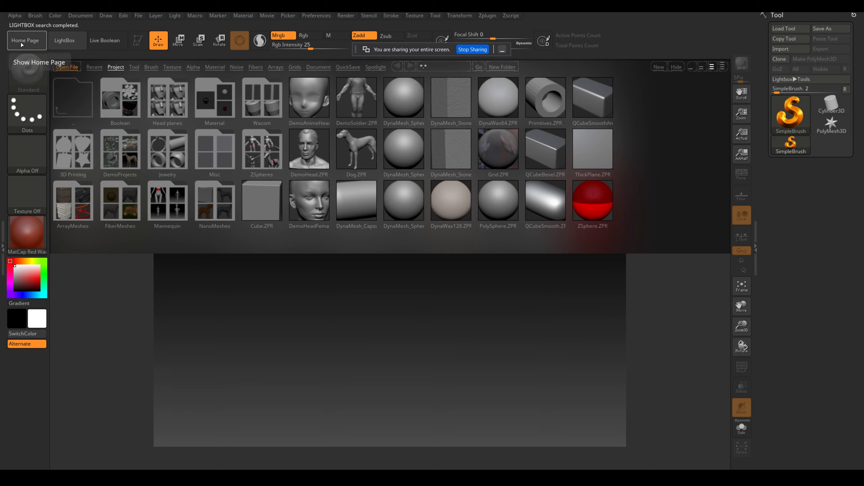
click(676, 68)
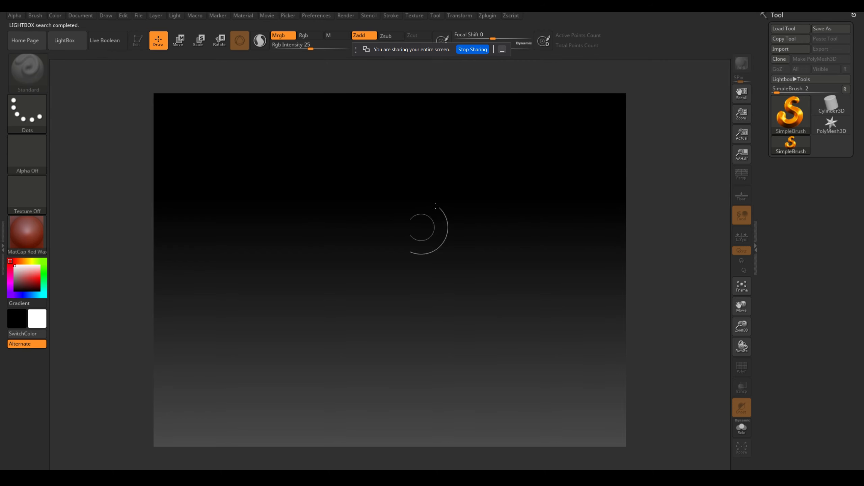
Step: Switch to Autodesk Maya with the open sphere scene
key(alt+Tab)
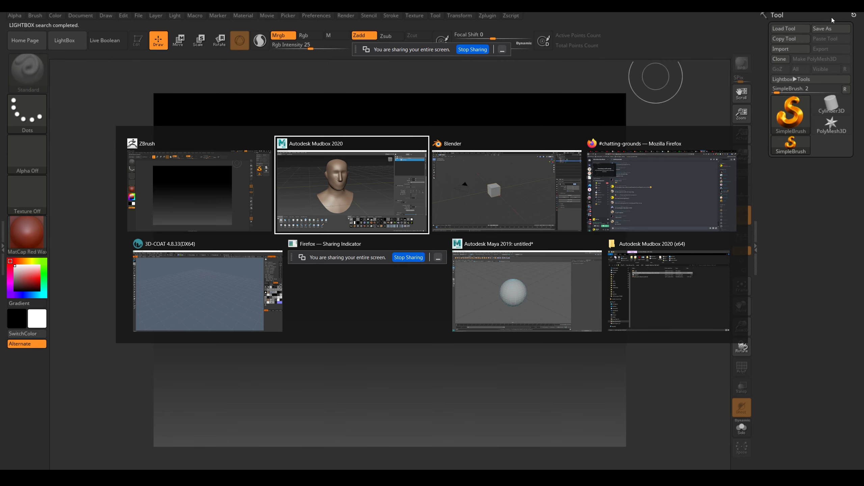
key(alt+Tab)
key(alt+Tab)
key(alt+Tab)
key(alt+Tab)
key(alt+Tab)
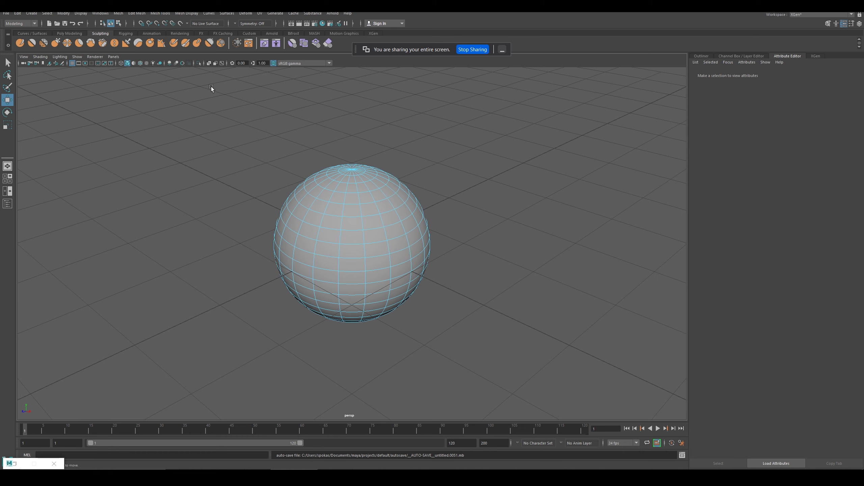
Step: Select the polygon sphere and activate the Freeze sculpting tool on it
click(264, 43)
drag(299, 228, 345, 274)
click(282, 78)
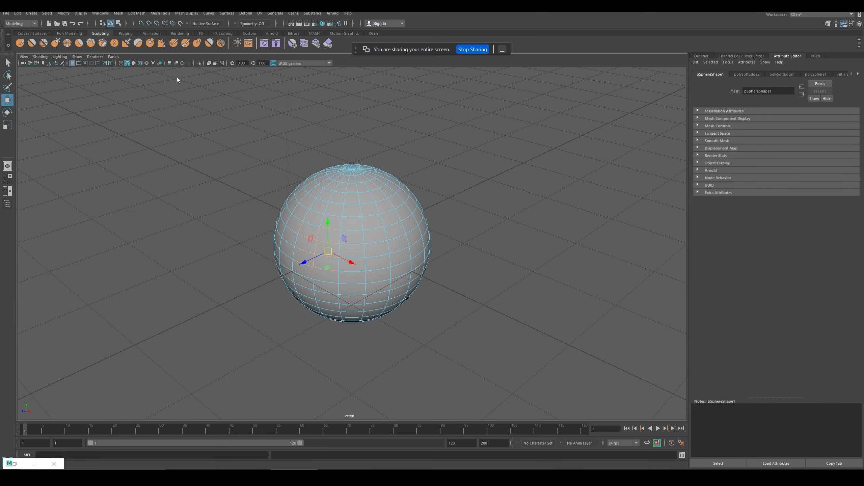
click(237, 43)
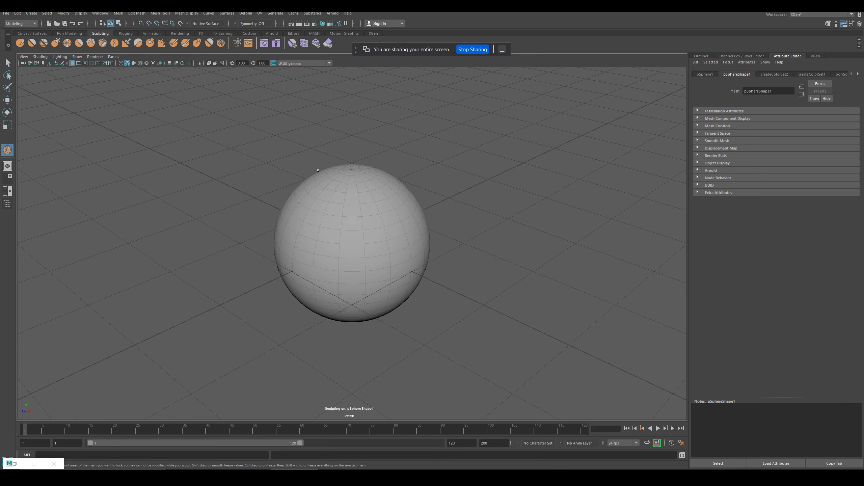
scroll(318, 170, down, 5)
scroll(320, 192, up, 3)
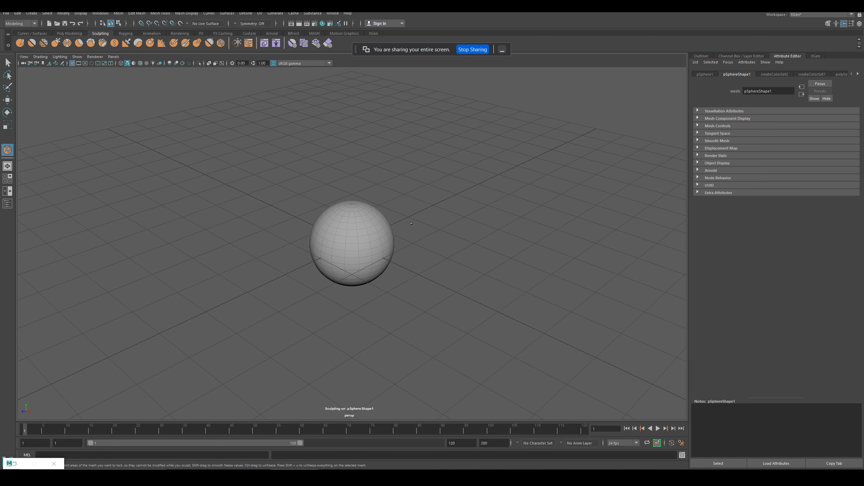
Step: Switch to Blender and subdivide the cube with its Multires modifier up to level 5
key(alt+Tab)
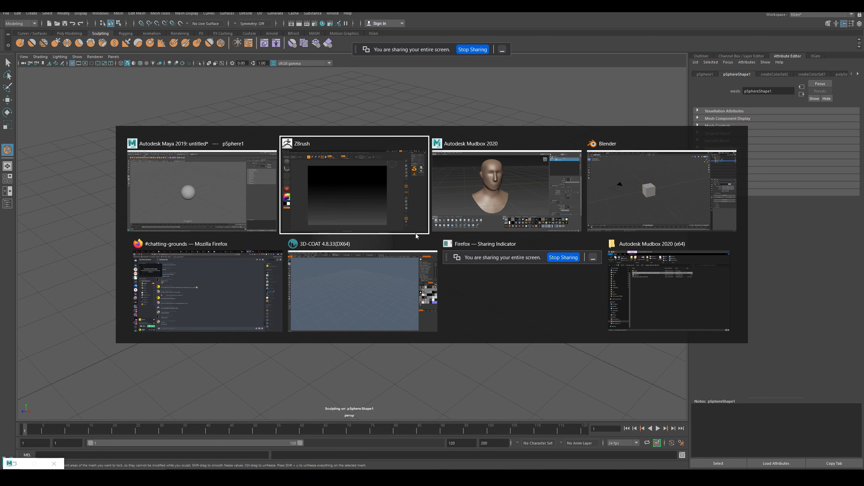
key(alt+Tab)
key(alt+Tab)
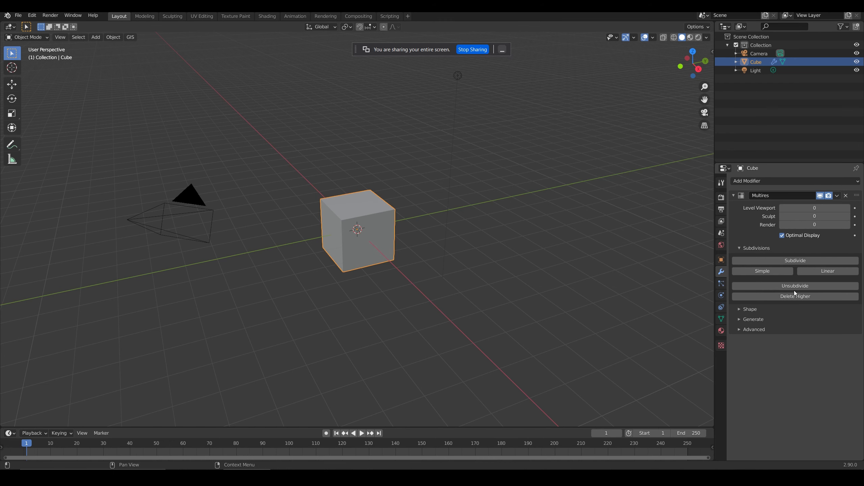
click(790, 258)
click(790, 257)
click(790, 257)
click(790, 260)
click(790, 261)
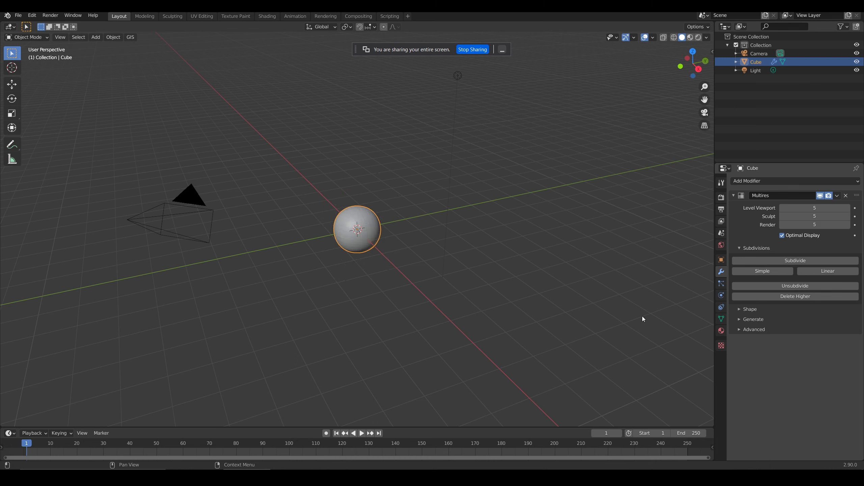
Step: Put the cube in Sculpt Mode and subdivide it once more to Multires sculpt level 6
click(44, 37)
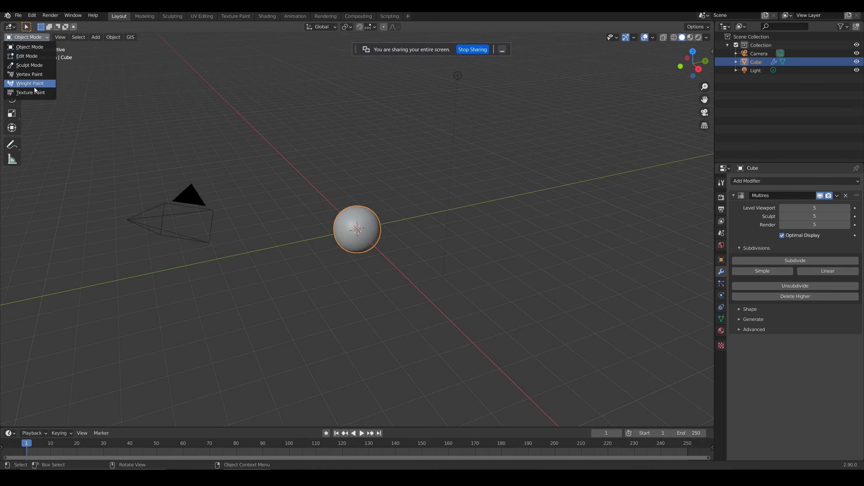
click(29, 65)
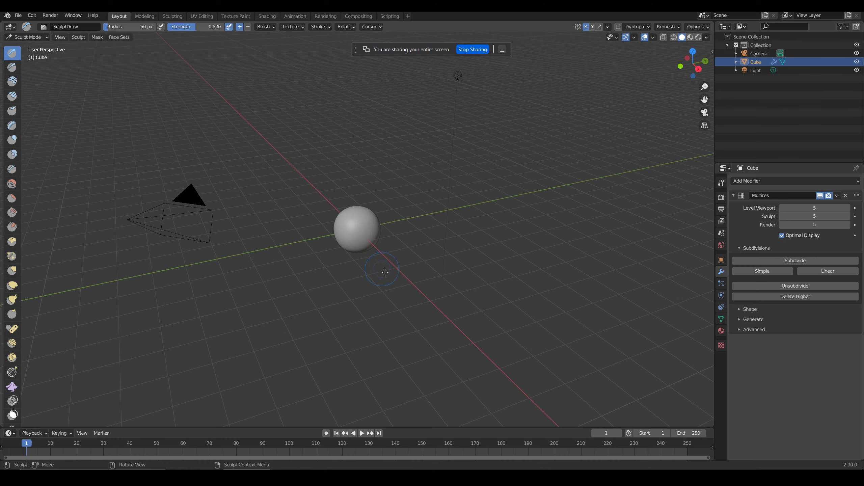
scroll(356, 236, up, 6)
scroll(356, 236, up, 3)
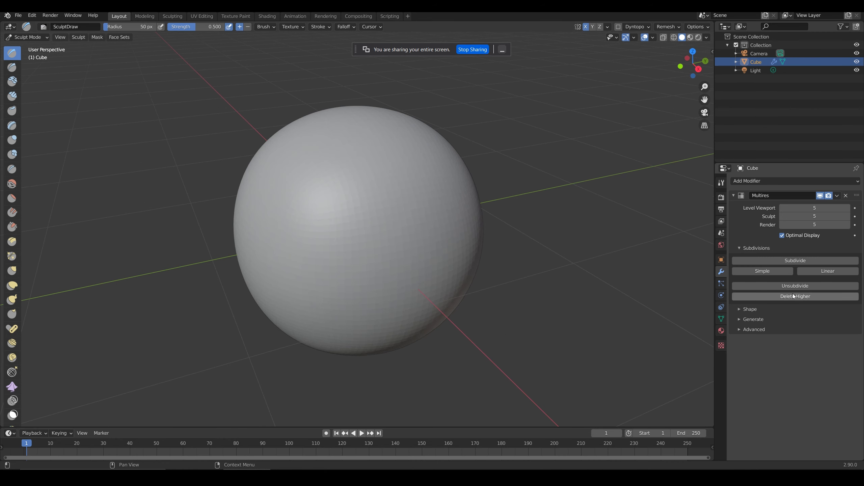
click(792, 260)
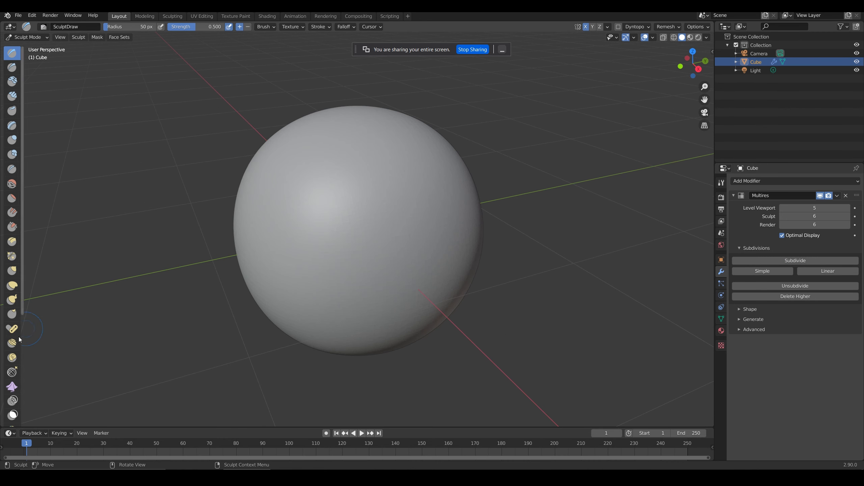
Step: Sculpt wrinkle folds on the front of the rounded mesh with the Cloth brush
click(12, 387)
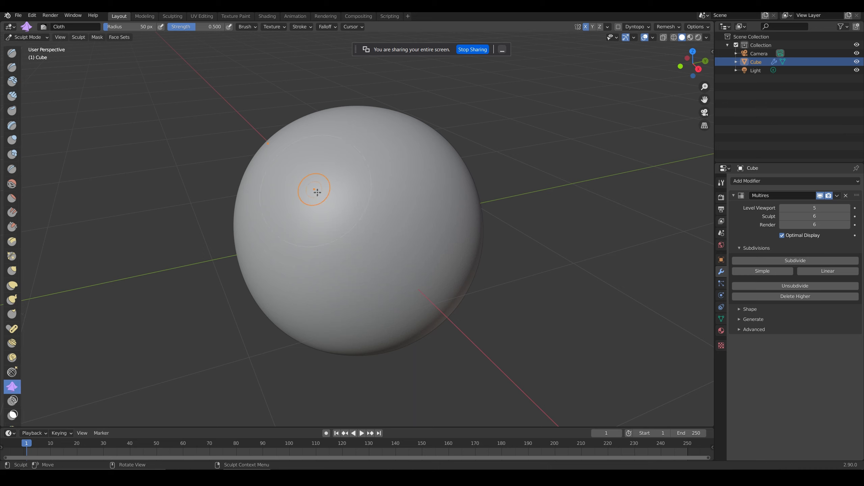
mouse_move(318, 191)
mouse_down()
mouse_move(309, 223)
mouse_move(377, 201)
mouse_up()
drag(359, 242, 366, 259)
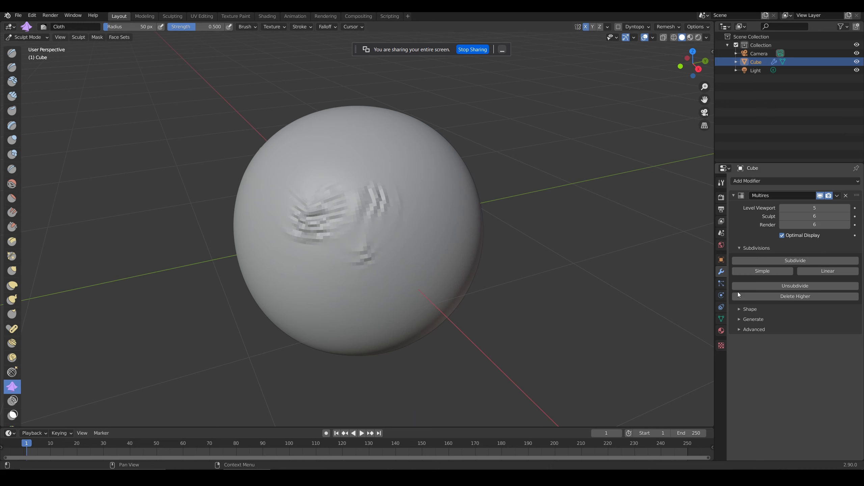
Step: Raise the Multires sculpt level to 8 and add a finer Cloth brush stroke beside the existing wrinkles
click(804, 261)
click(805, 262)
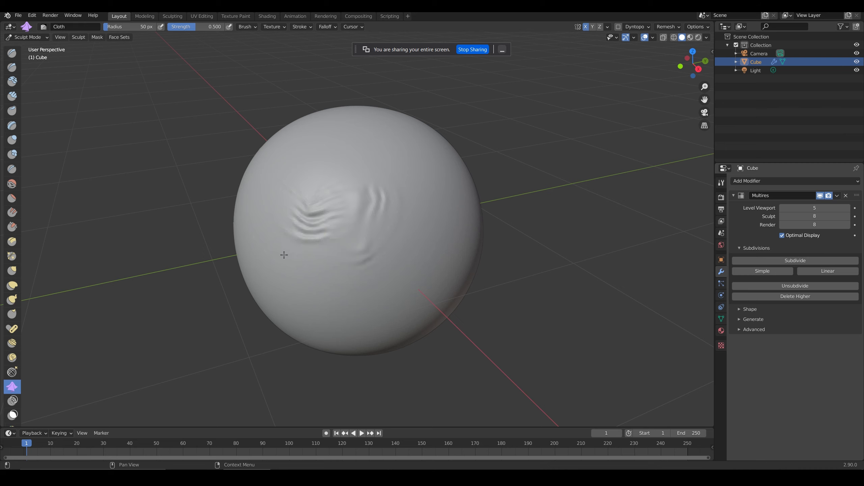
mouse_move(344, 232)
mouse_down()
mouse_move(353, 239)
mouse_move(357, 214)
mouse_move(350, 255)
mouse_up()
middle_drag(172, 256, 205, 271)
middle_drag(285, 299, 270, 281)
scroll(339, 276, up, 3)
mouse_move(339, 277)
middle_down()
mouse_move(372, 281)
mouse_move(308, 289)
middle_up()
scroll(316, 282, down, 4)
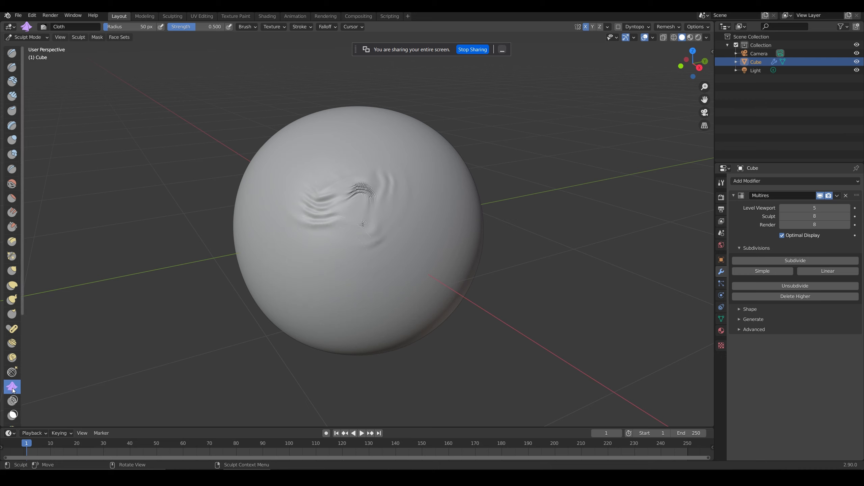
Step: Quit Blender without saving the changes
key(ctrl+q)
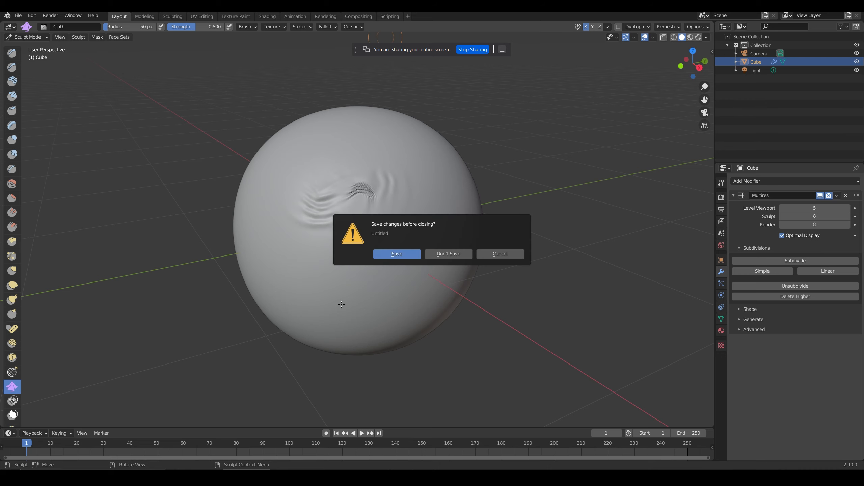
click(448, 254)
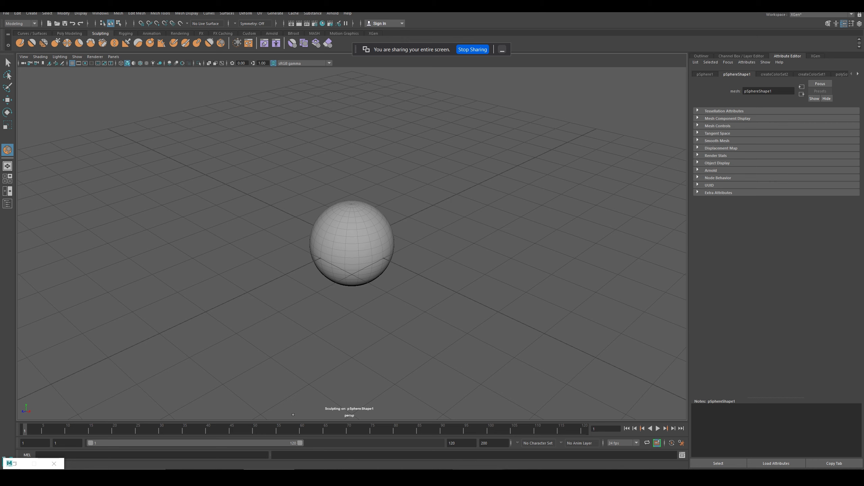
Step: Bring up Mudbox, followed by the empty ZBrush document
mouse_move(477, 475)
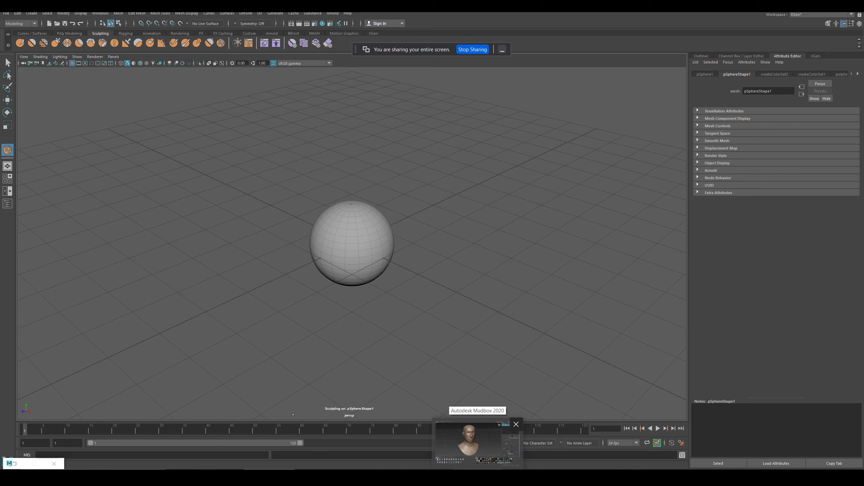
click(478, 442)
click(578, 473)
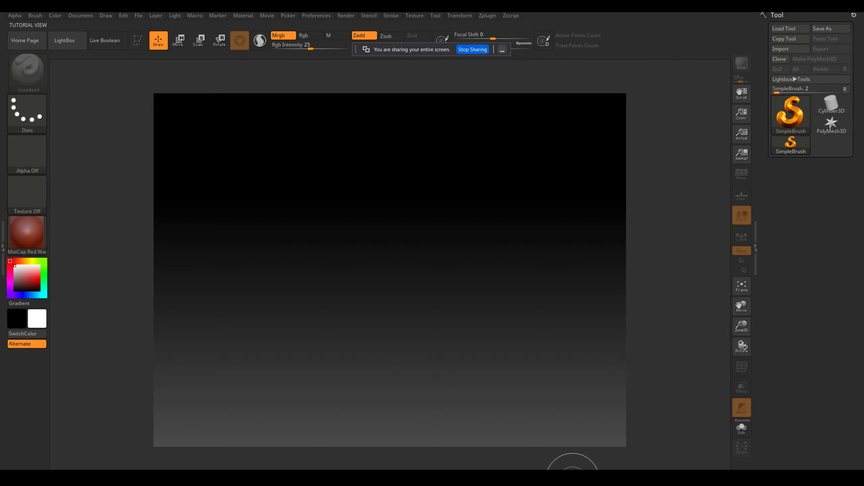
Step: Switch to 3D-Coat with its startup project choices
key(alt+Tab)
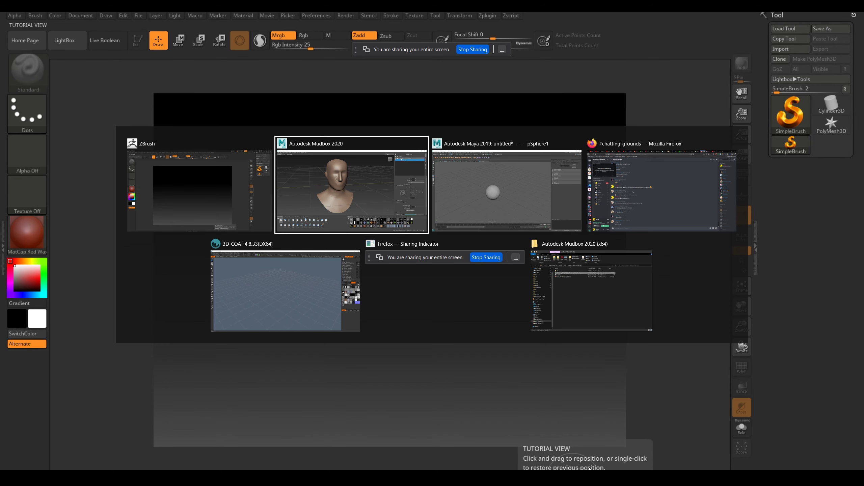
key(alt+Tab)
key(alt+Tab)
key(alt+Tab)
key(alt+Tab)
key(alt+Tab)
key(alt+Tab)
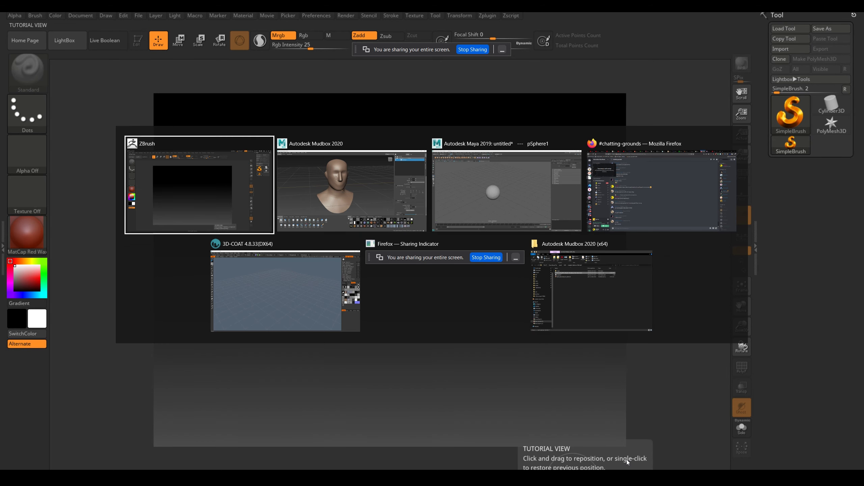
key(alt+Tab)
key(alt+Tab)
key(alt+Tab)
key(alt+Tab)
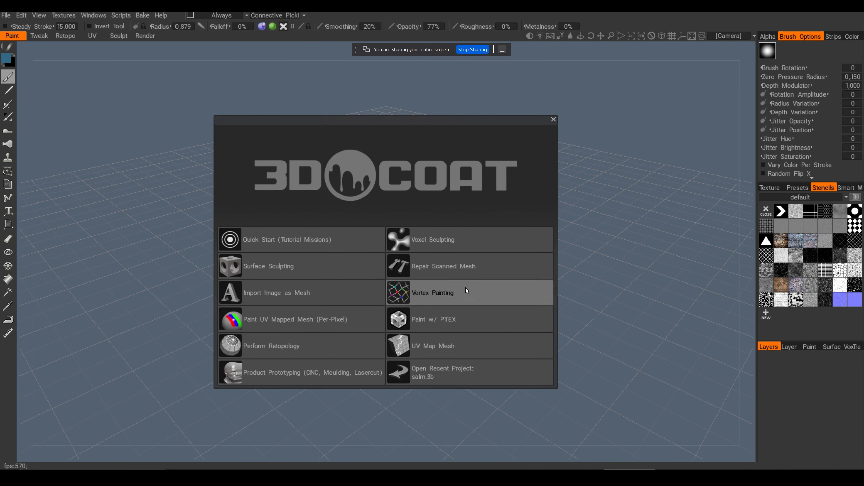
Step: Start a Voxel Sculpting project from the largest sphere and apply a shiny gold shader to it
click(445, 238)
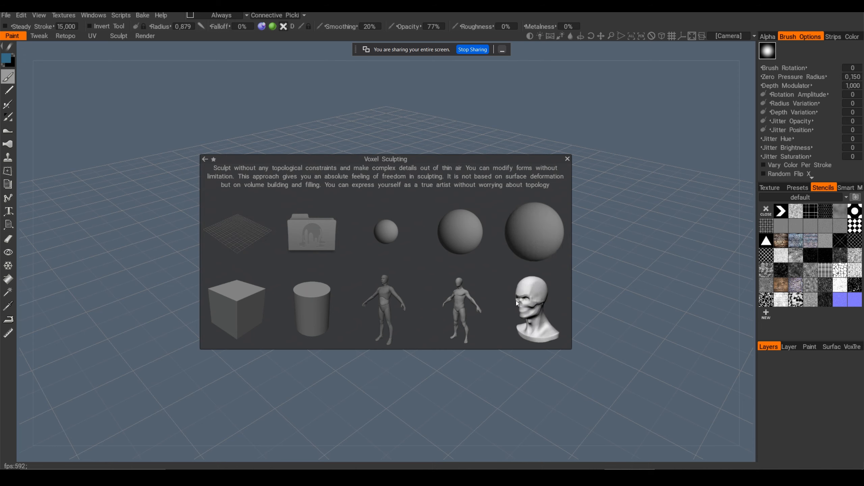
click(525, 247)
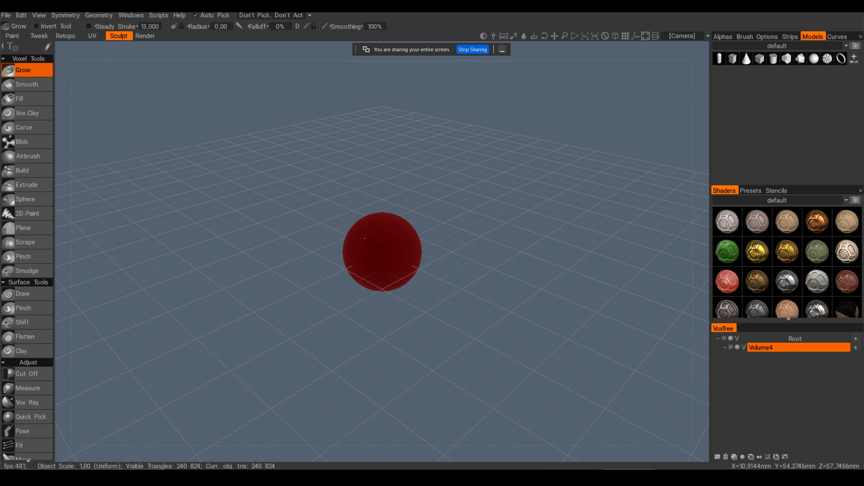
alt+right_drag(360, 266, 525, 337)
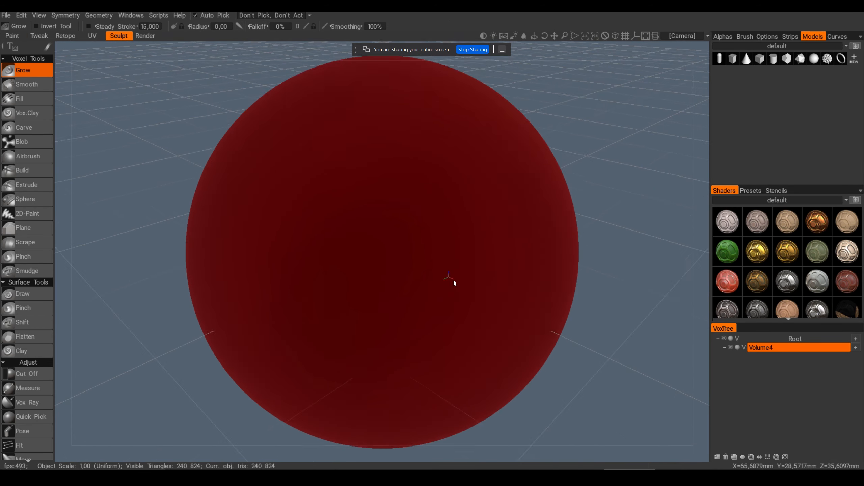
click(758, 251)
drag(701, 258, 0, 169)
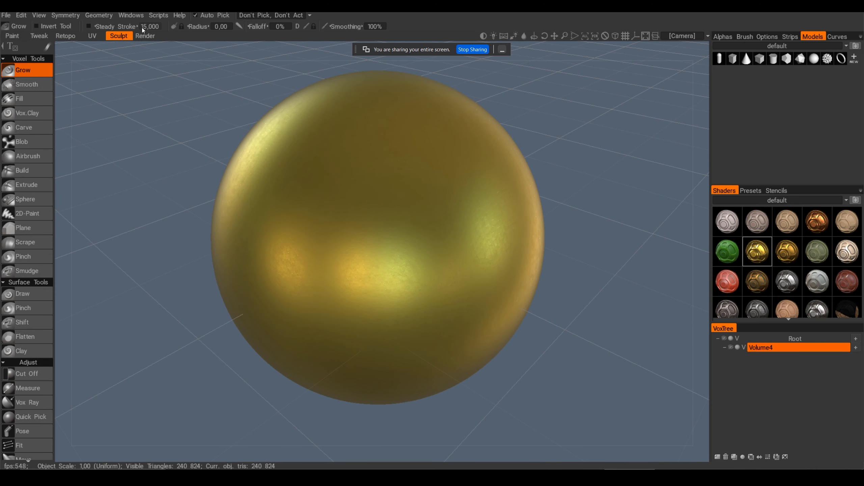
Step: Set the Grow brush radius to 1 and sculpt a short thin stroke on the gold sphere
click(220, 28)
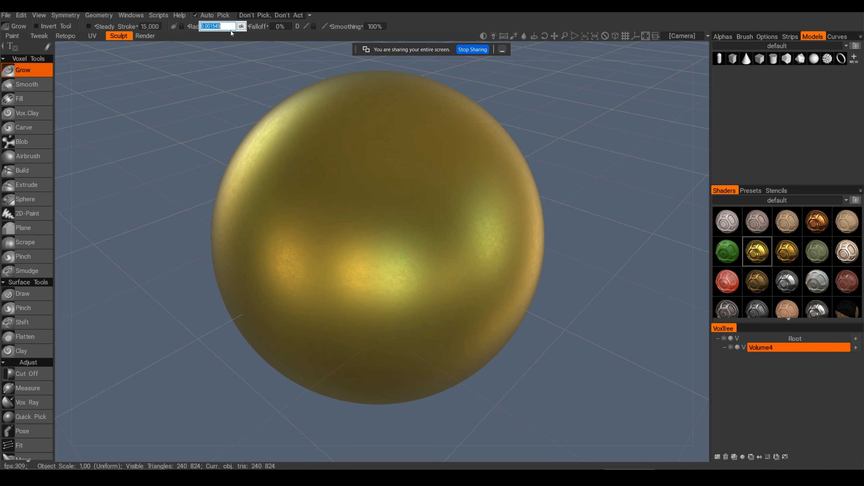
text(1)
key(Return)
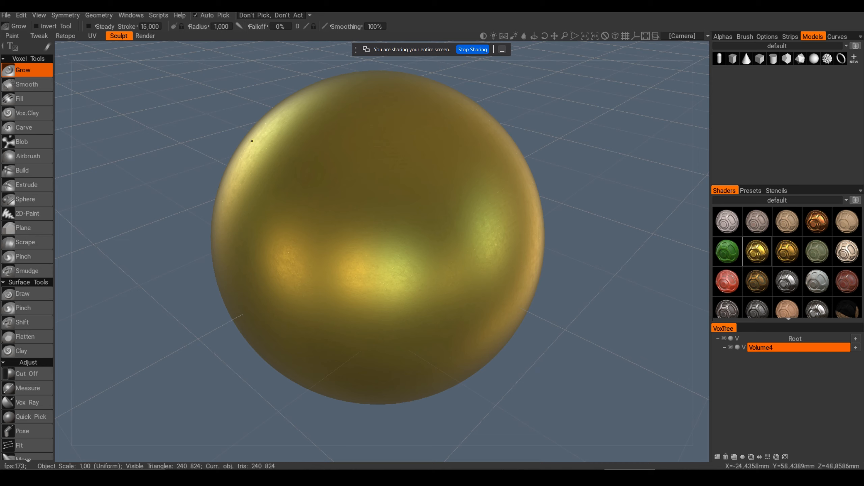
drag(292, 200, 308, 232)
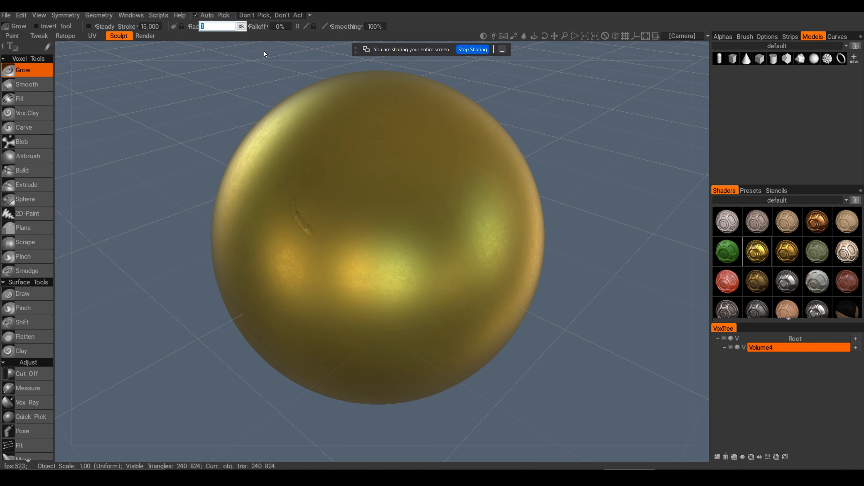
Step: Set the Grow brush radius to 10 and sculpt several thick raised strokes across the gold sphere
text(10)
key(Return)
mouse_move(344, 250)
mouse_down()
mouse_move(335, 253)
mouse_move(384, 283)
mouse_move(440, 206)
mouse_move(378, 240)
mouse_move(449, 243)
mouse_up()
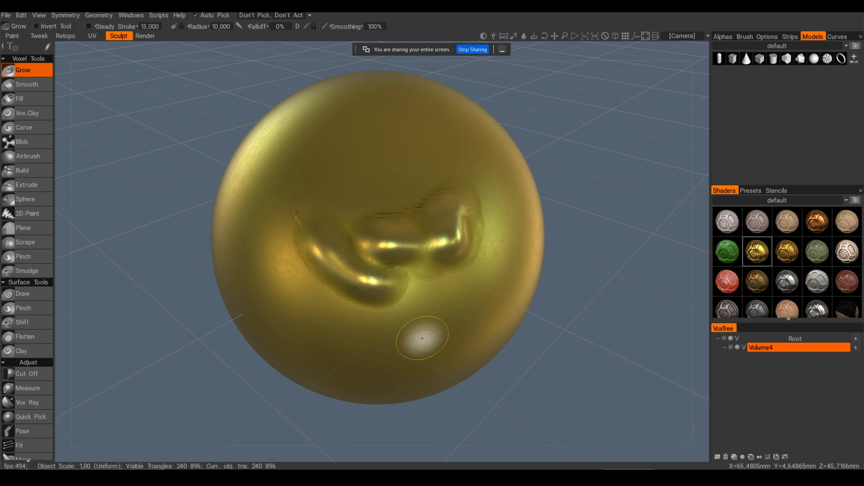
drag(423, 340, 352, 311)
drag(308, 270, 267, 250)
middle_drag(151, 236, 132, 215)
mouse_move(132, 215)
mouse_down()
mouse_move(114, 240)
mouse_move(218, 236)
mouse_move(302, 296)
mouse_move(290, 278)
mouse_up()
mouse_move(353, 351)
mouse_down()
mouse_move(401, 366)
mouse_move(371, 316)
mouse_up()
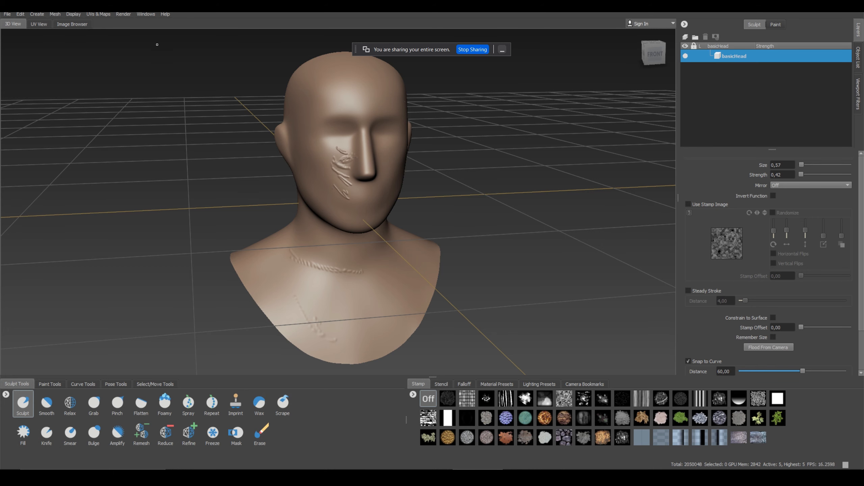
Step: Start a new scene in Mudbox without saving the sculpted head
click(7, 13)
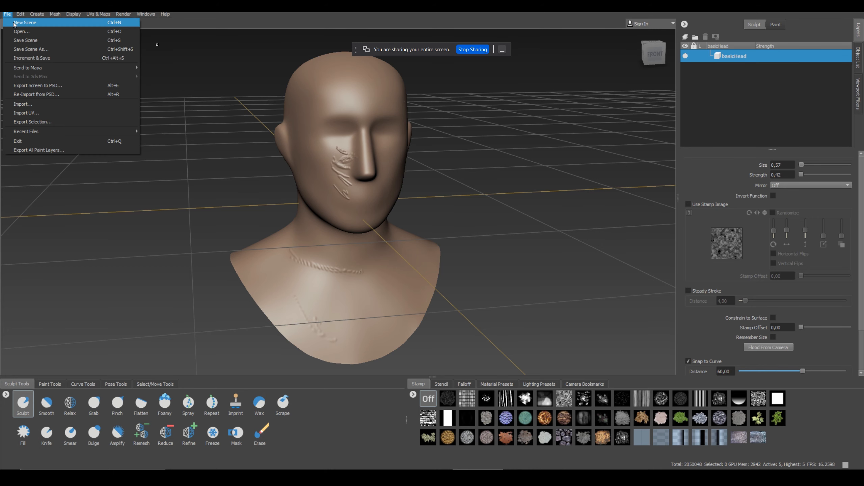
click(15, 21)
click(437, 250)
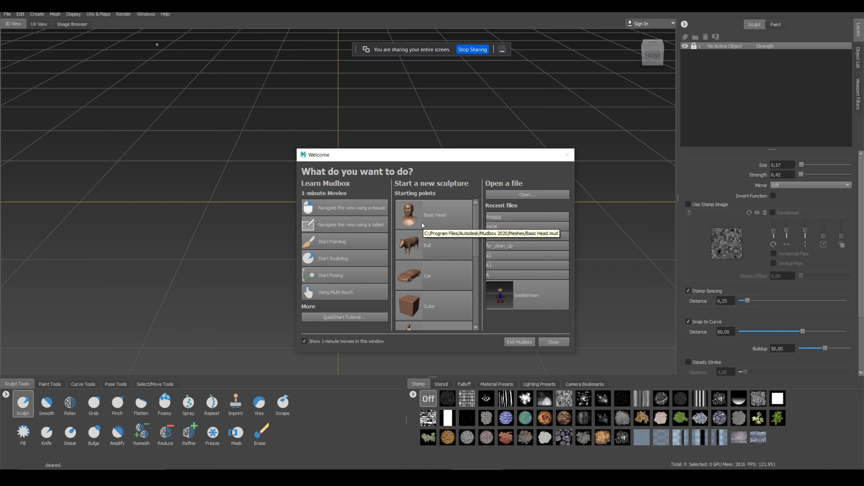
Step: Browse the starting-point meshes and start a new sculpture from Basic Head
scroll(420, 262, down, 4)
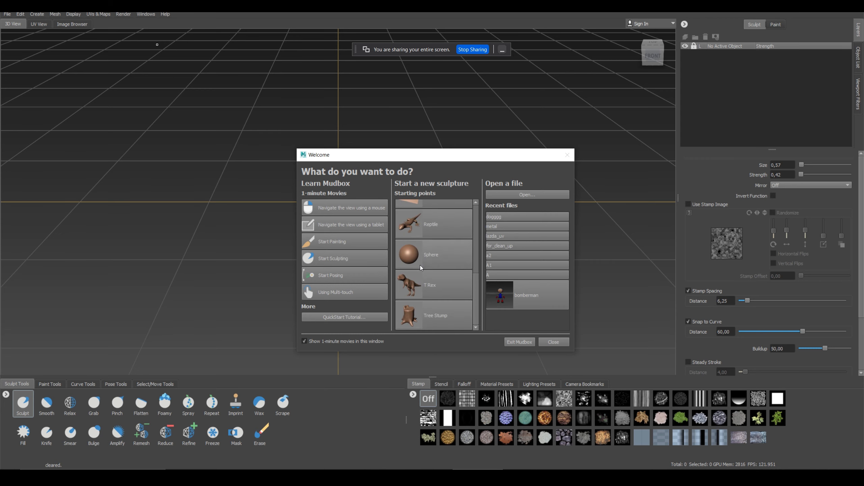
scroll(447, 268, up, 4)
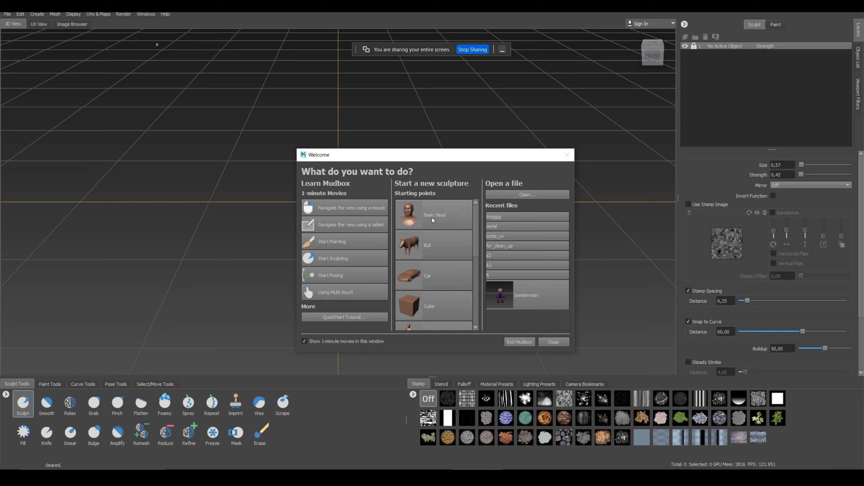
scroll(426, 265, down, 3)
scroll(438, 317, down, 2)
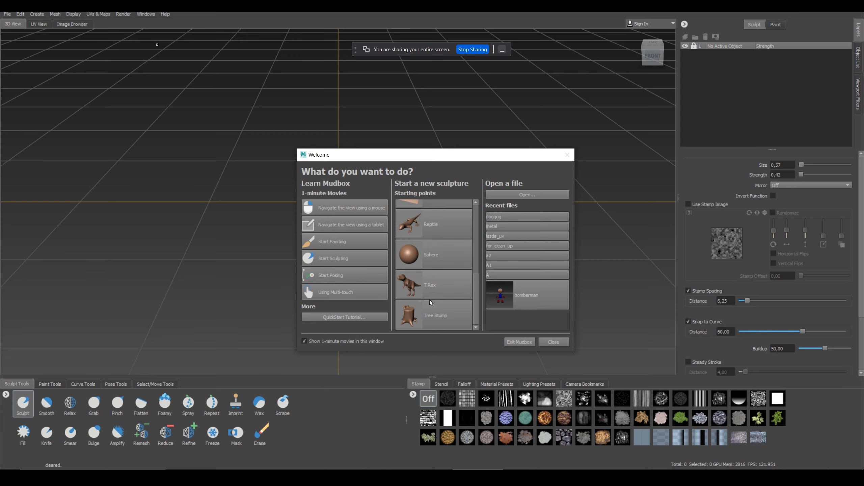
scroll(440, 305, up, 4)
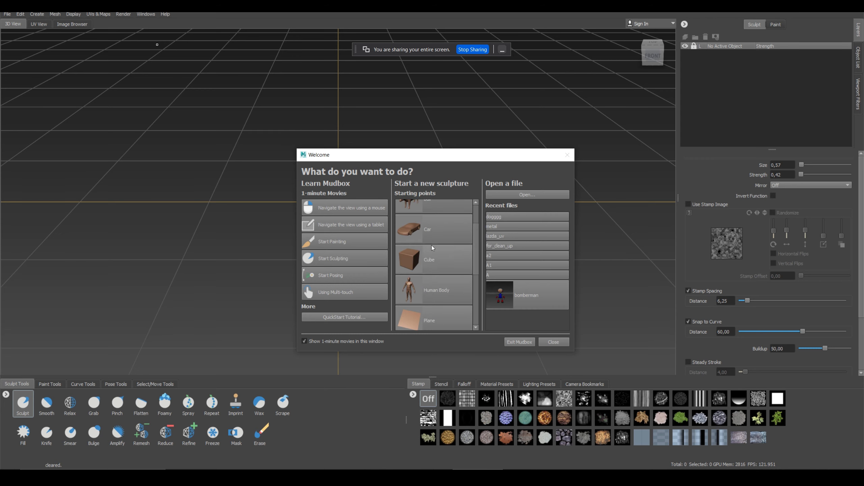
scroll(432, 247, up, 2)
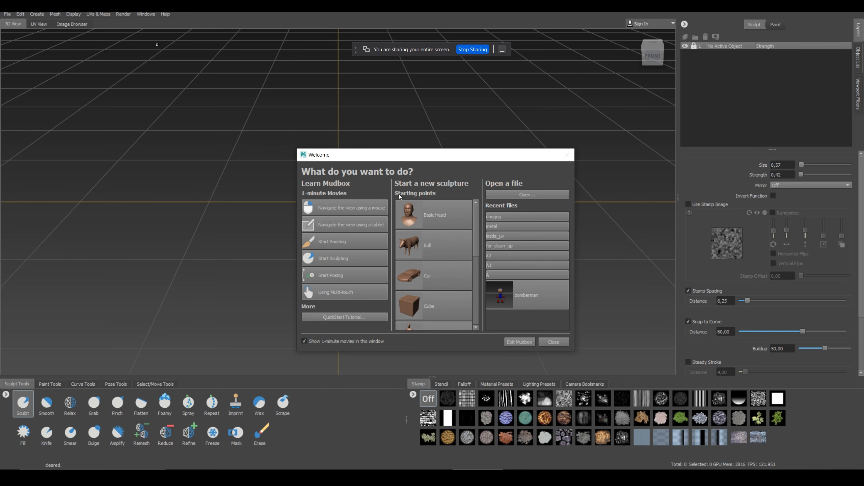
click(408, 215)
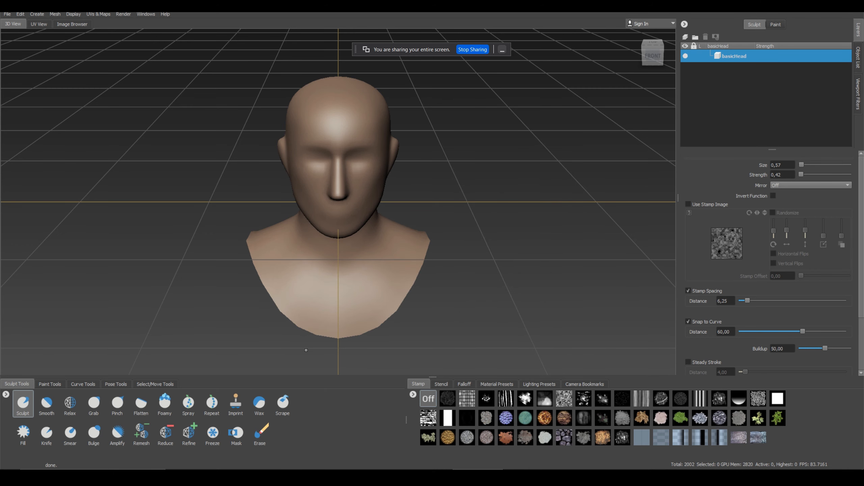
Step: Start another new scene and discard the unsculpted basic head
click(7, 14)
click(24, 23)
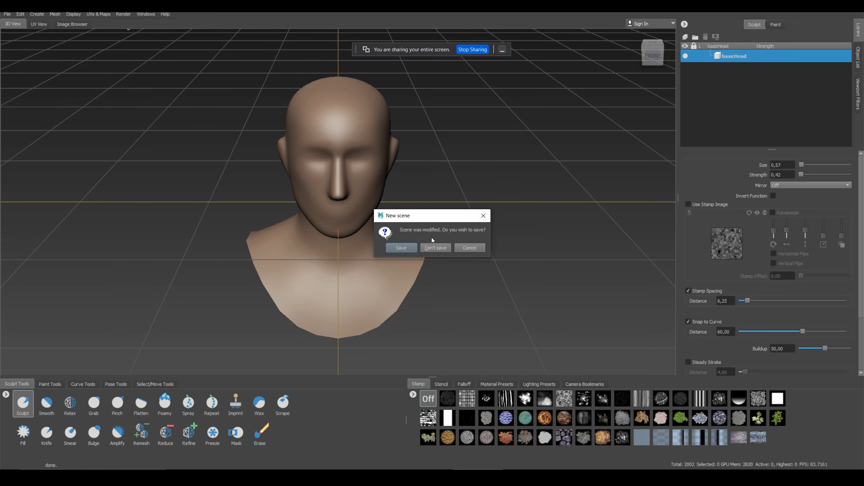
click(435, 247)
Step: Switch to Maya, show the Poly Modeling tools, leave sculpting and activate the Move tool on the sphere
click(270, 477)
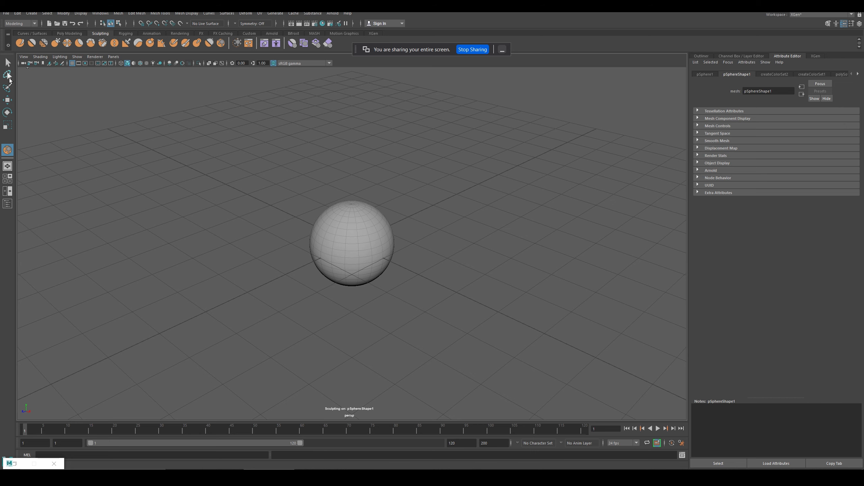
click(28, 33)
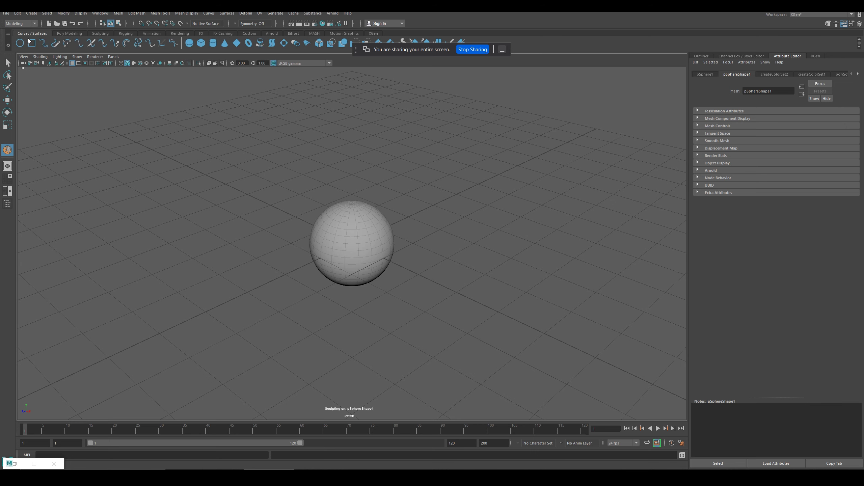
click(65, 33)
click(10, 76)
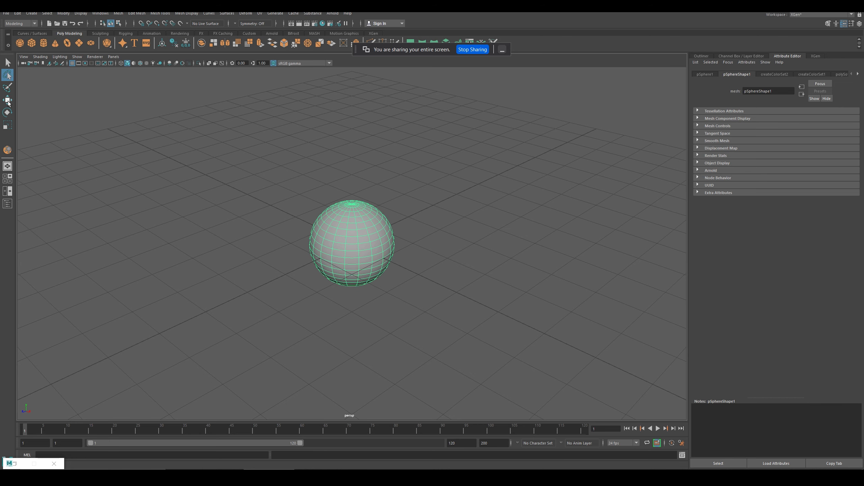
click(8, 101)
Step: Put the sphere in vertex mode and select a single vertex near the center of its front
scroll(353, 260, up, 7)
right_drag(352, 260, 320, 235)
click(319, 235)
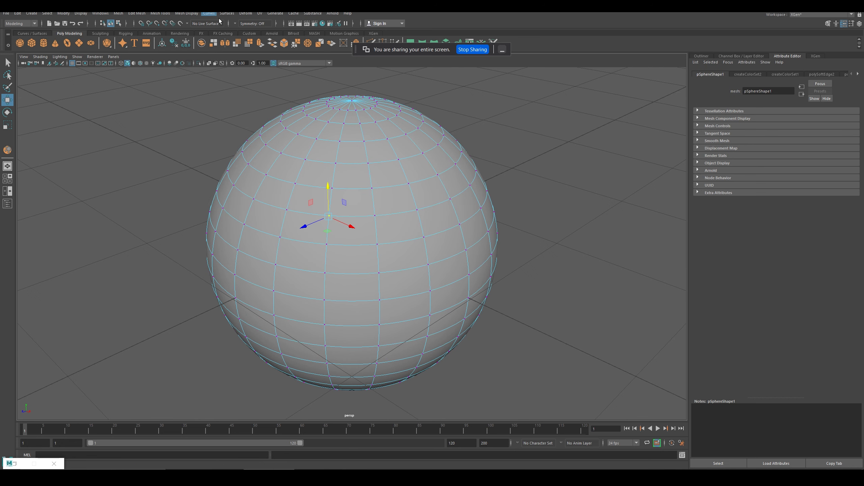
Step: Return the sphere to object mode and open its layout in the UV Editor
right_drag(196, 135, 269, 120)
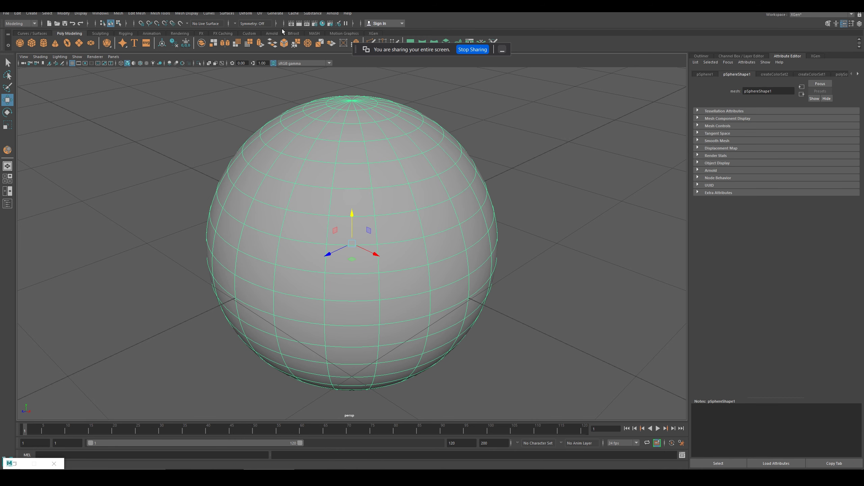
click(259, 13)
click(292, 24)
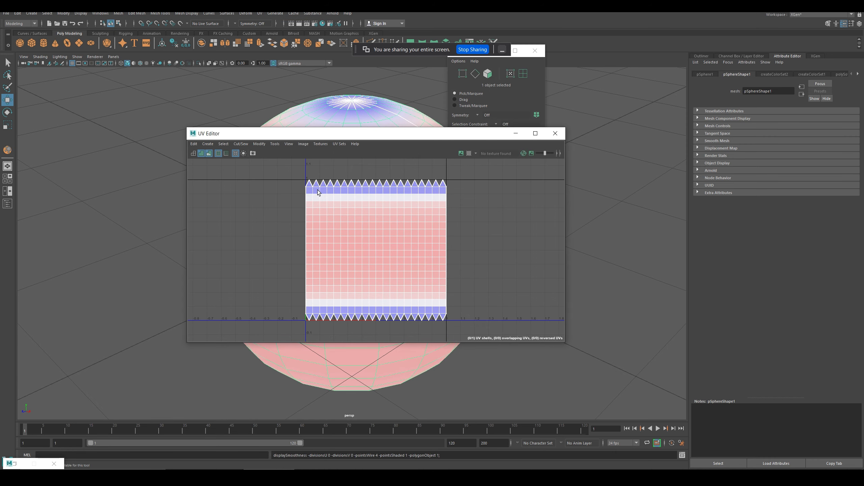
Step: Select the row of UV points along the layout's upper edge and move it slightly upward
scroll(317, 190, up, 4)
scroll(317, 193, up, 2)
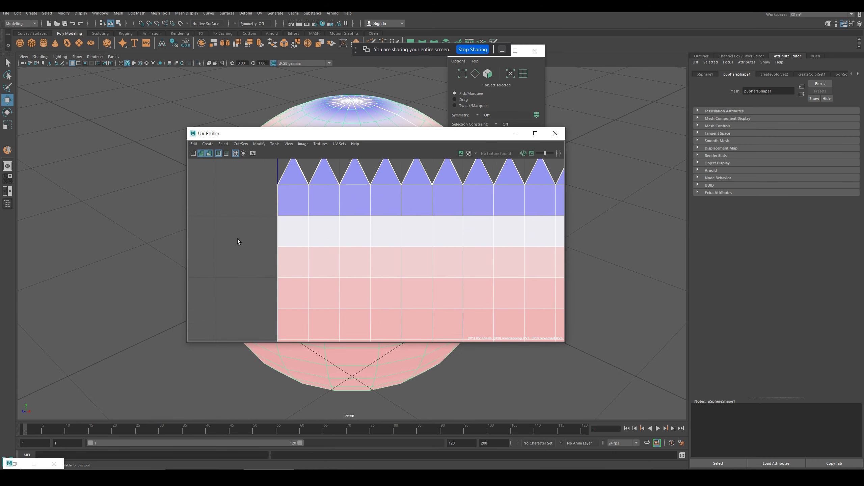
scroll(237, 241, down, 1)
right_drag(292, 182, 268, 183)
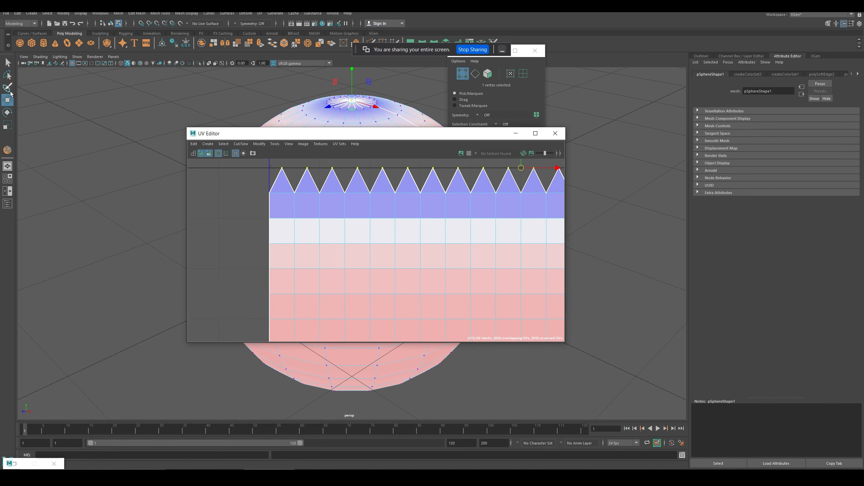
scroll(344, 209, down, 1)
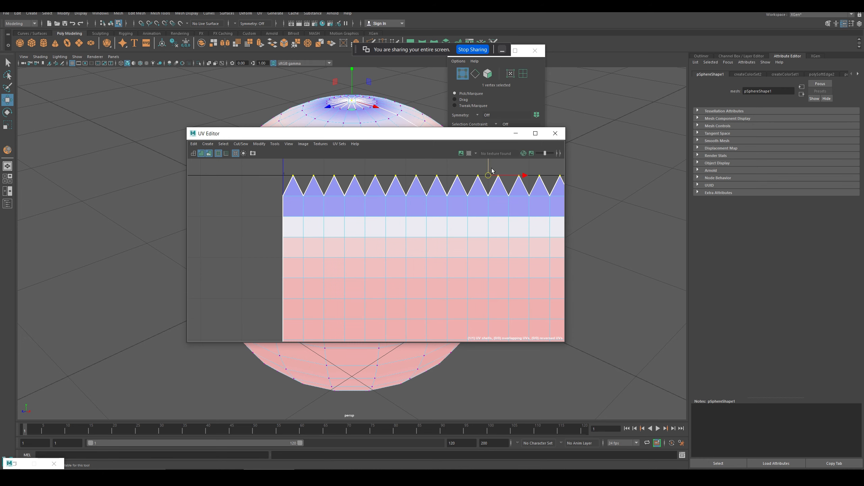
drag(492, 168, 494, 158)
scroll(293, 178, down, 3)
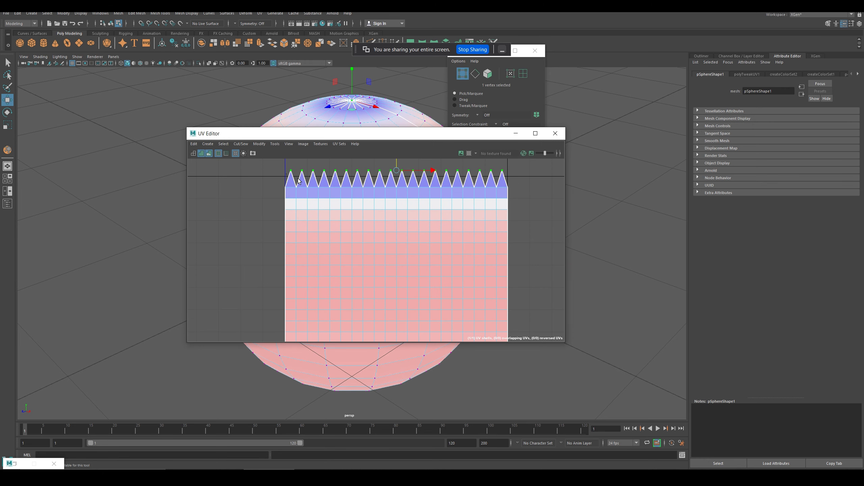
Step: Move the row of UV points along the layout's lower edge slightly upward and close the UV Editor
scroll(294, 183, down, 3)
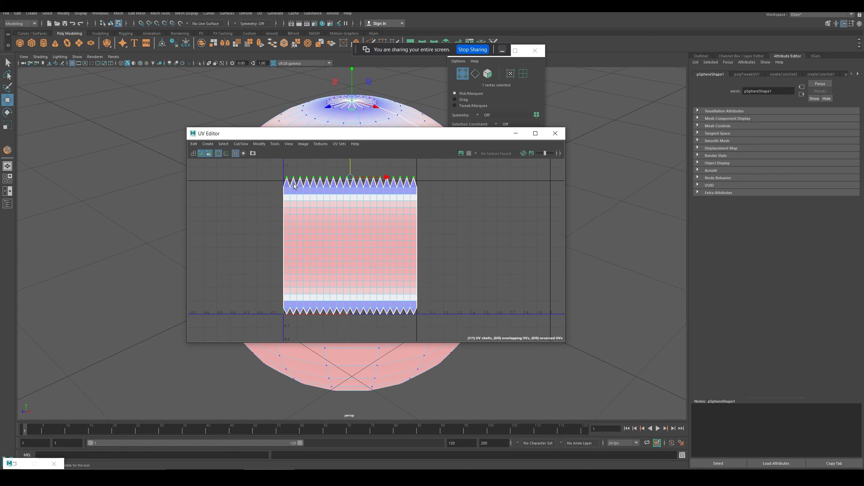
click(291, 320)
click(291, 314)
drag(353, 316, 352, 305)
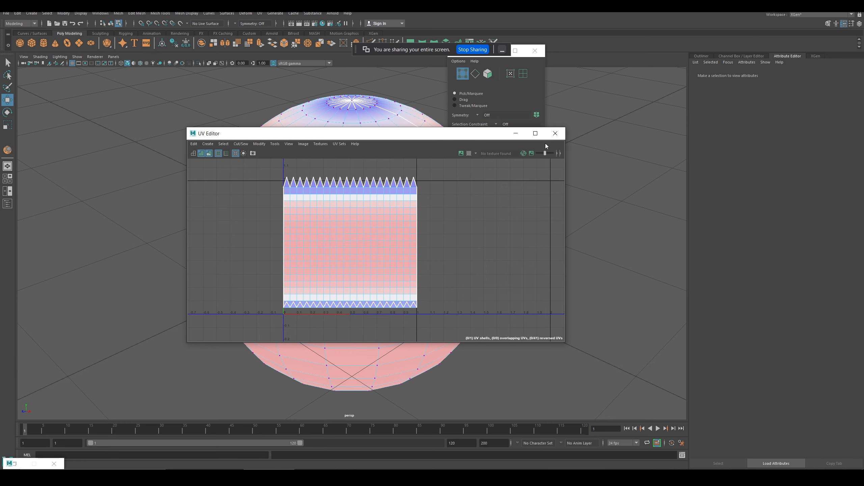
click(555, 132)
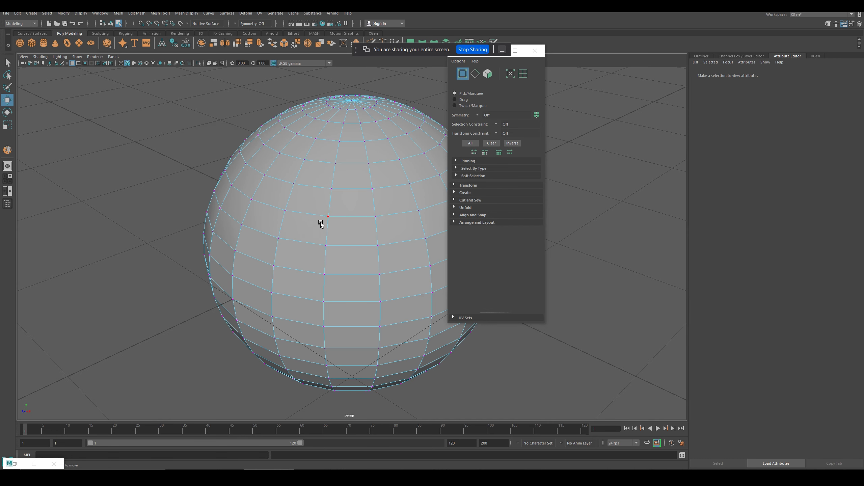
Step: Select a vertex on the sphere's upper-left front and examine the available move options and vertex operations
right_drag(332, 225, 248, 225)
right_drag(65, 129, 78, 176)
mouse_move(171, 167)
right_down()
mouse_move(171, 182)
mouse_move(147, 169)
mouse_move(154, 169)
right_up()
click(268, 178)
ctrl+shift+right_click(267, 179)
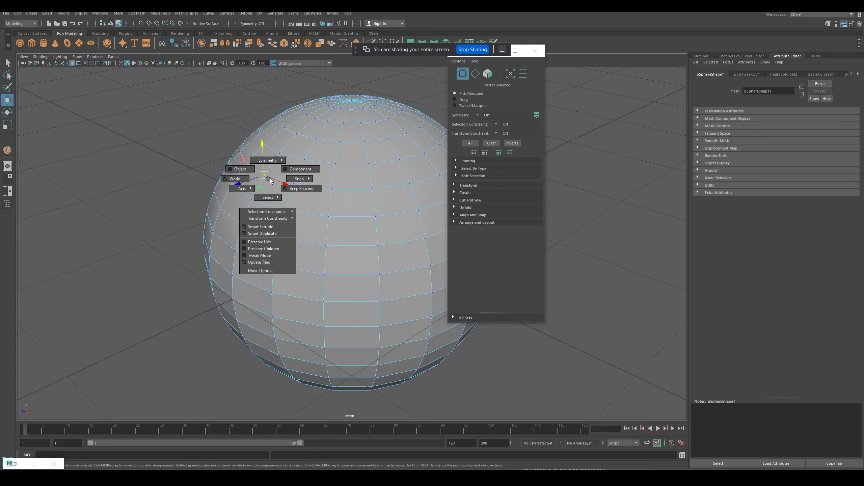
shift+right_click(268, 178)
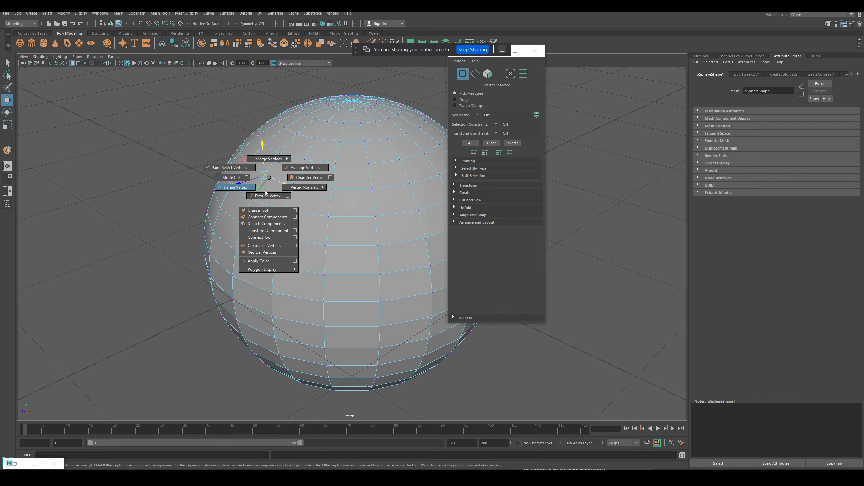
shift+right_click(268, 175)
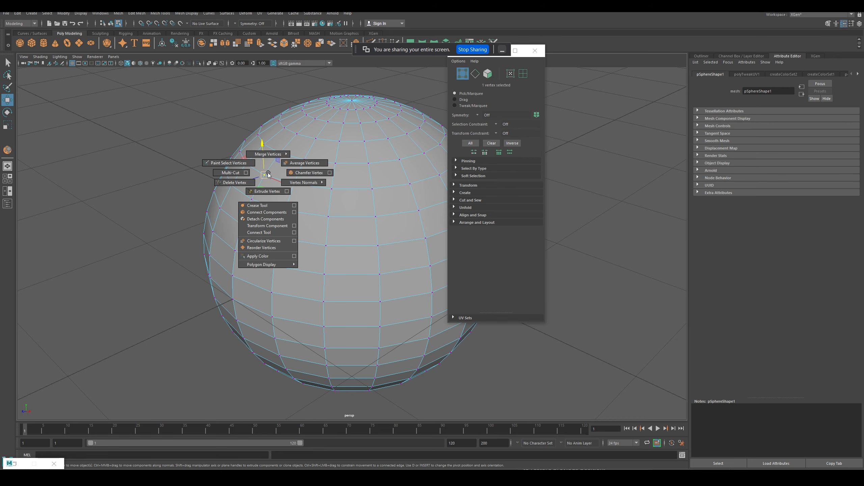
shift+right_click(266, 177)
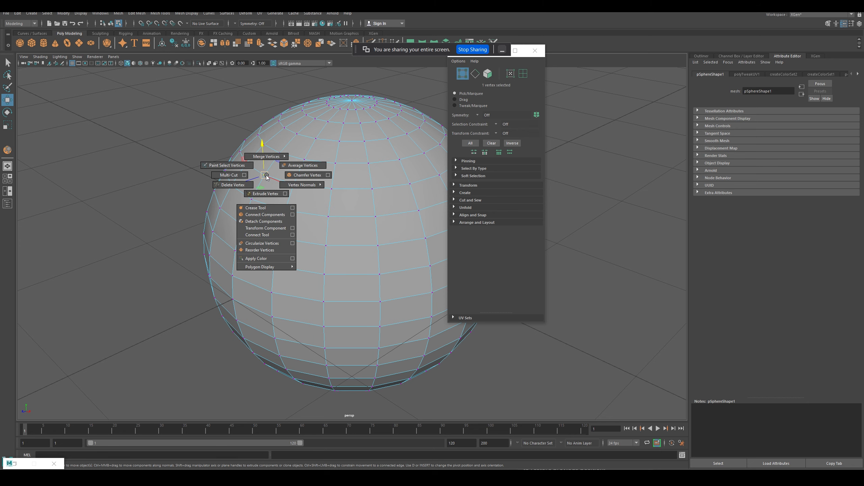
Step: Activate Multi-Cut and try diagonal cuts across the faces on the sphere's upper front
right_drag(266, 175, 229, 173)
click(304, 212)
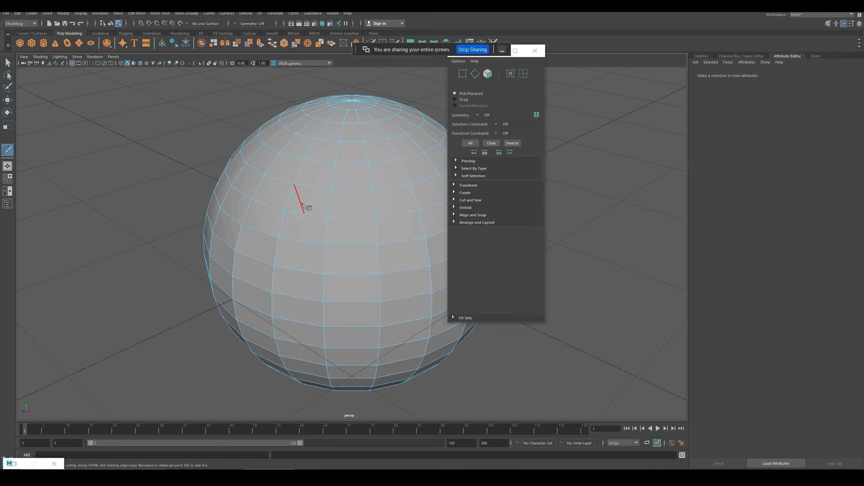
click(304, 213)
key(Escape)
click(372, 188)
key(Escape)
click(411, 190)
key(Return)
Step: Cut further edges between vertices on the faces near the sphere's center with Multi-Cut
click(378, 245)
click(376, 216)
click(326, 245)
key(Return)
click(324, 301)
Step: Return to object mode, leave Multi-Cut for the Move tool and select the whole sphere
right_drag(113, 142, 139, 133)
click(154, 155)
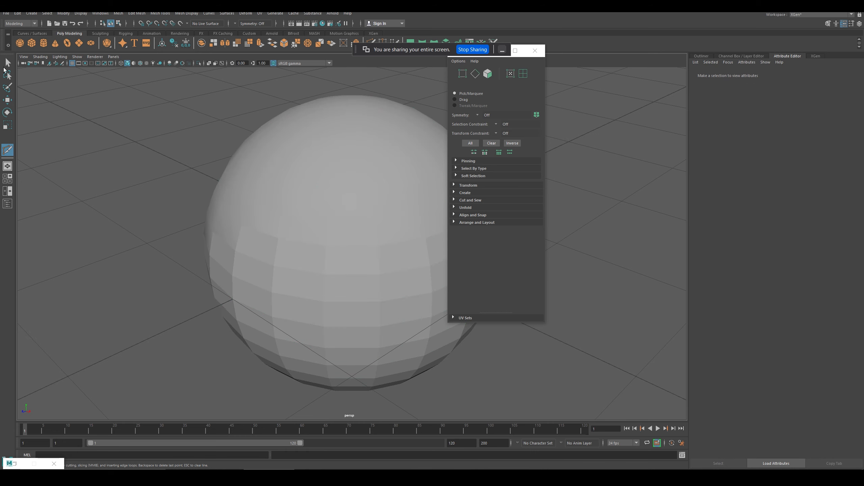
click(7, 100)
click(263, 216)
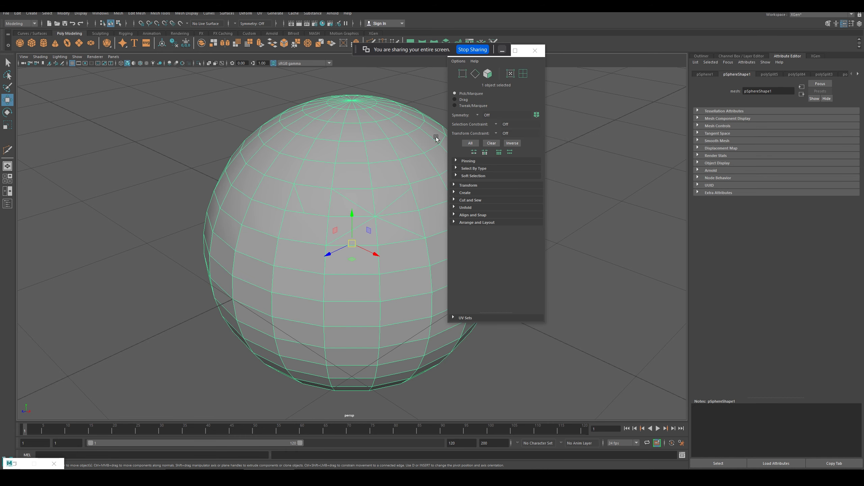
Step: Start exporting the selected sphere with OBJexport as the file type and the existing export options
click(6, 13)
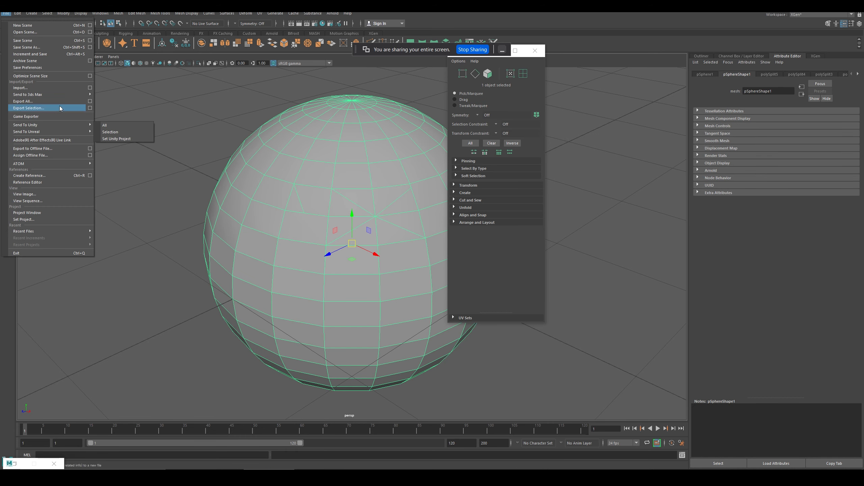
click(90, 108)
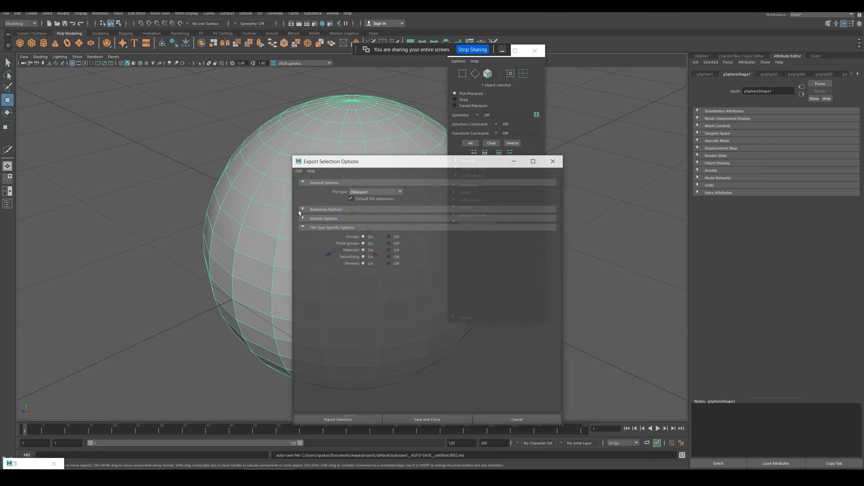
click(352, 422)
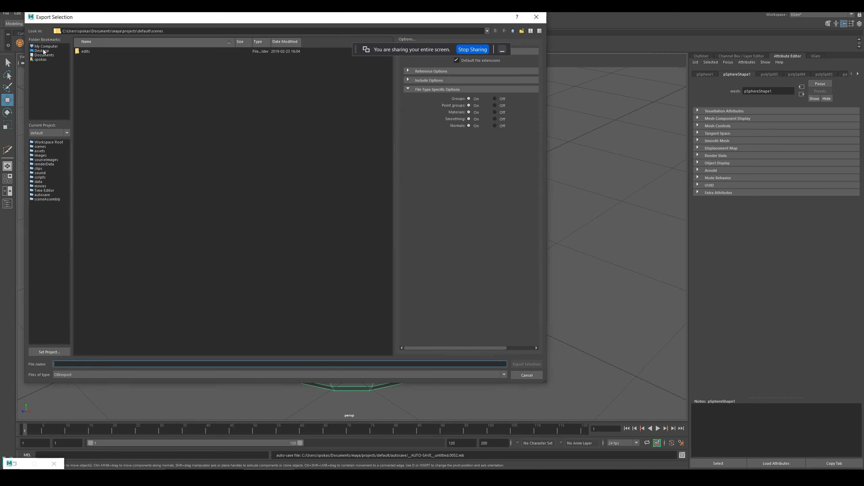
Step: Browse to Desktop\xyz\cccc and create a new folder there for the export, keeping its default name
click(44, 50)
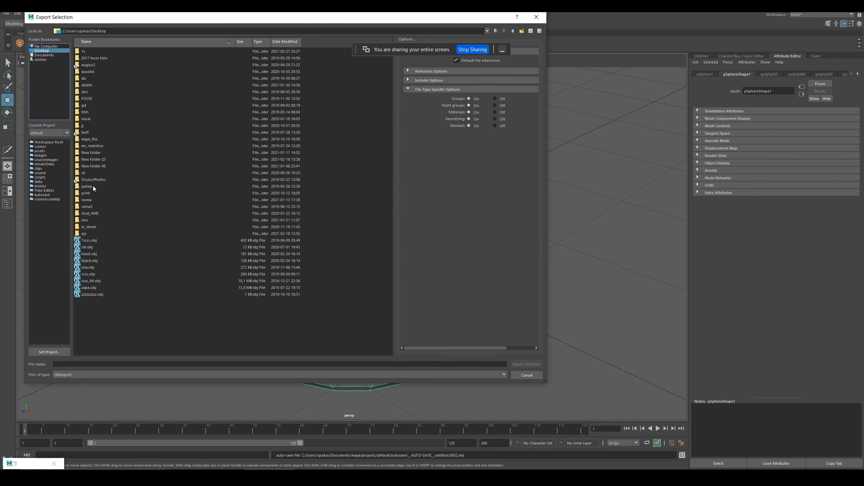
double_click(85, 233)
double_click(87, 65)
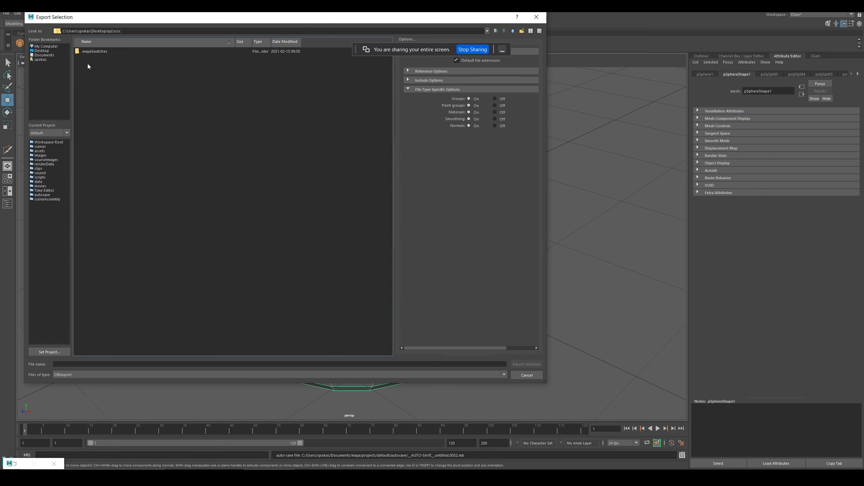
right_click(200, 167)
click(226, 180)
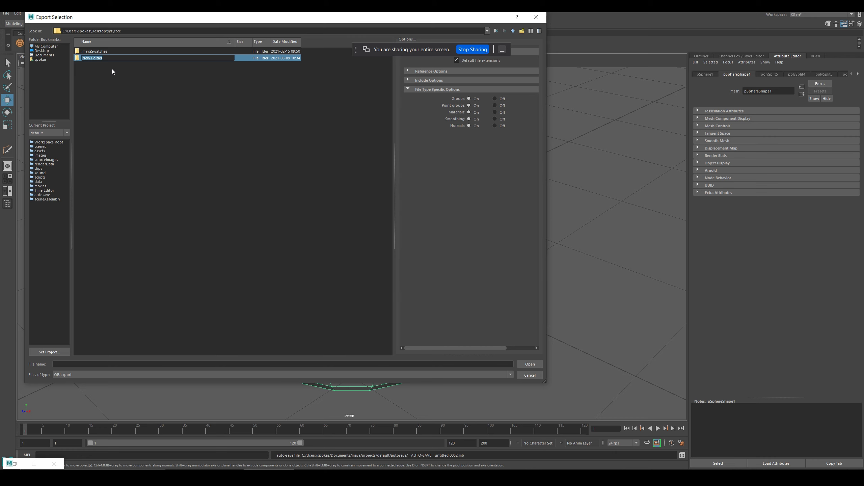
key(Return)
Step: Name the file vvvvv and export the selected sphere as an OBJ into the new folder
click(164, 367)
text(v)
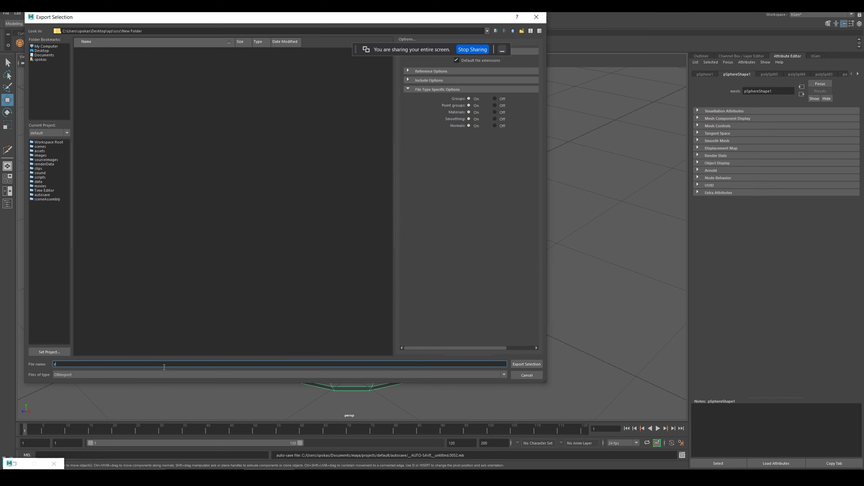
text(www)
click(527, 363)
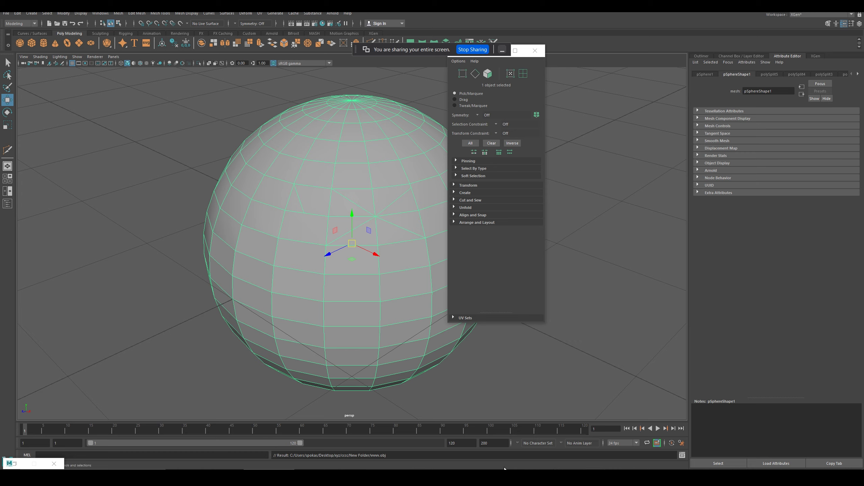
Step: Switch to Mudbox and open vvvvv.obj from the new folder inside cccc
click(482, 476)
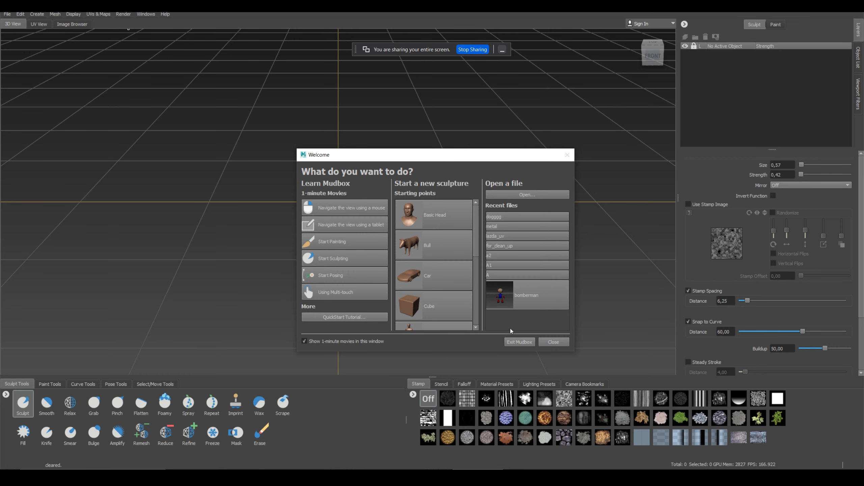
click(526, 194)
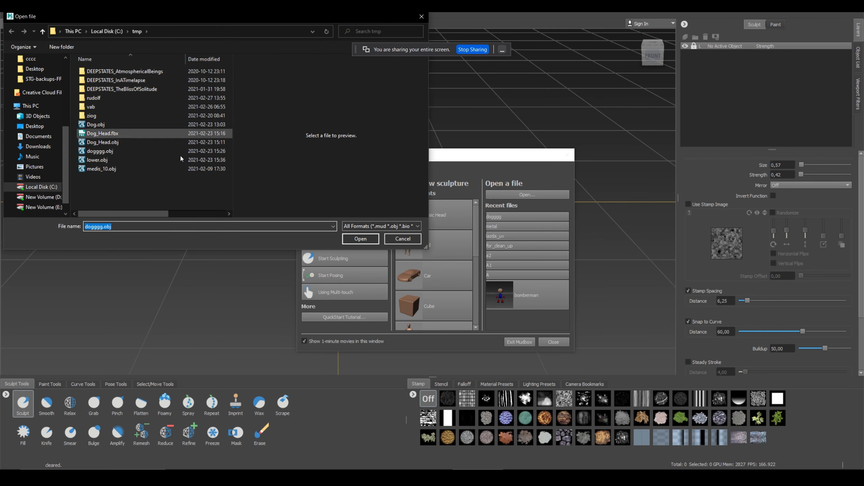
click(31, 59)
double_click(149, 81)
click(98, 79)
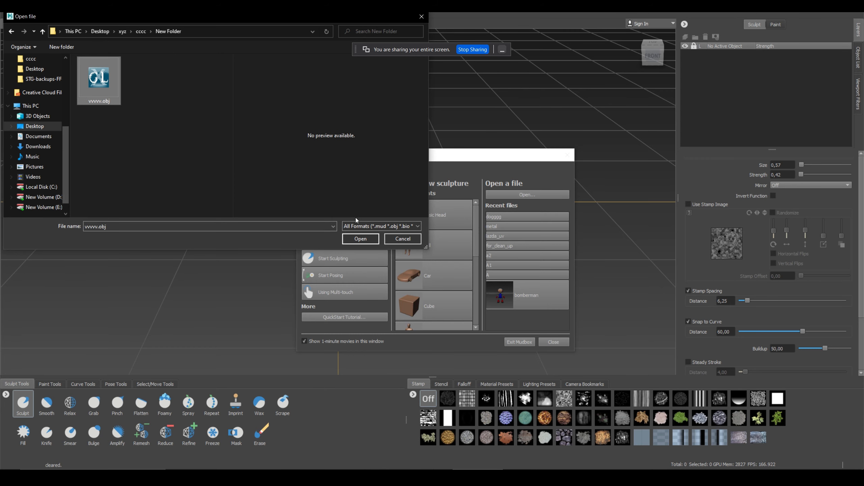
click(360, 238)
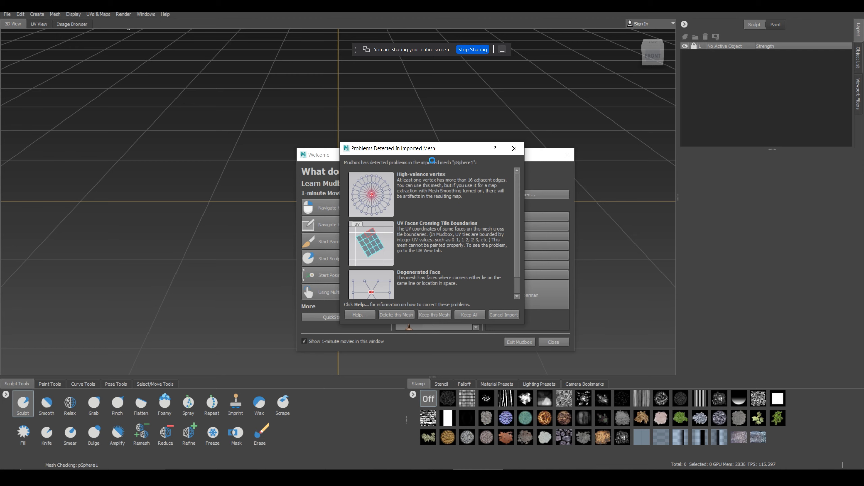
Step: Read through the problems listed for the imported sphere and choose to keep this mesh
drag(407, 151, 256, 135)
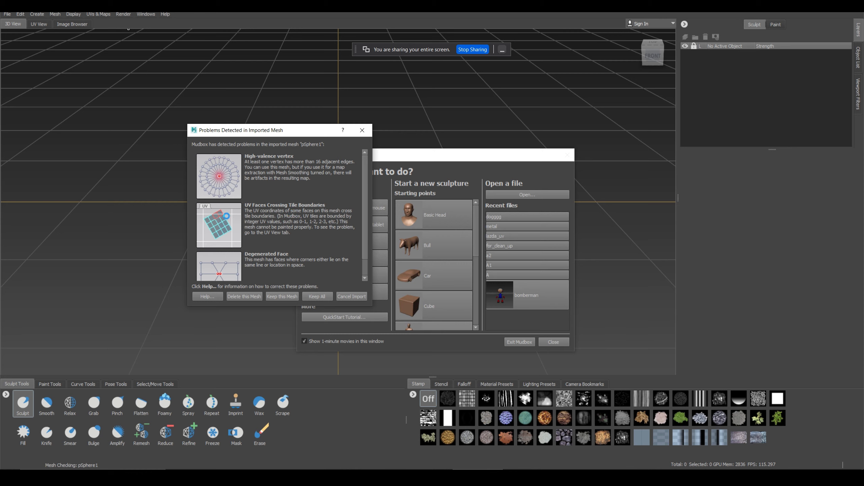
scroll(371, 248, down, 1)
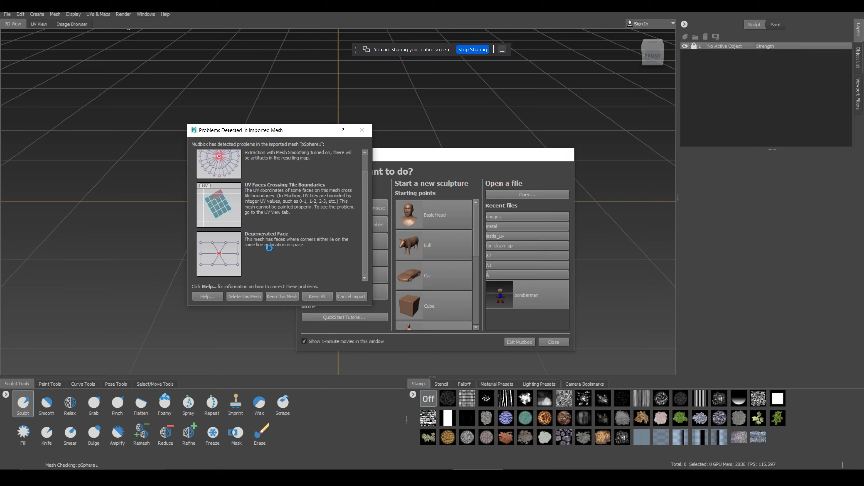
click(280, 297)
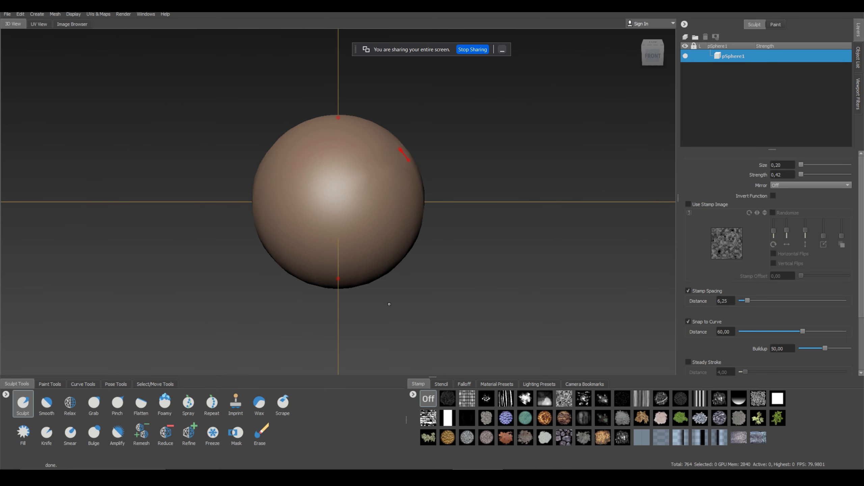
Step: Display the sphere's wireframe and examine the red-marked problem vertices and edges around the mesh
key(shift+w)
mouse_move(458, 257)
alt+mouse_down()
mouse_move(420, 283)
mouse_move(388, 274)
mouse_move(386, 289)
alt+mouse_up()
scroll(383, 259, up, 3)
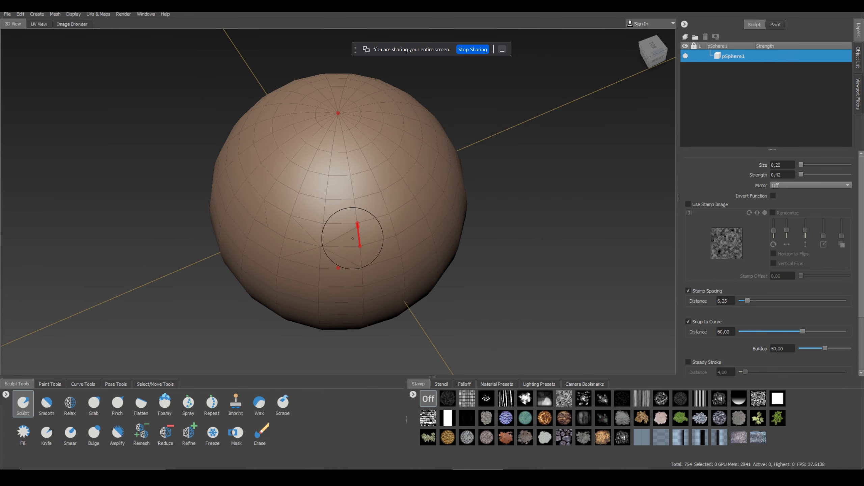
alt+drag(359, 226, 395, 93)
mouse_move(339, 96)
alt+mouse_down()
mouse_move(525, 134)
mouse_move(491, 296)
alt+mouse_up()
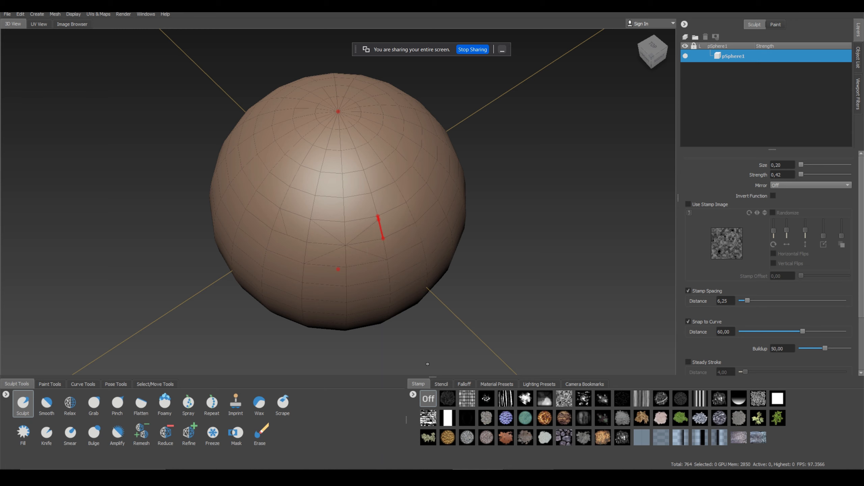
Step: Start a new scene without saving the sphere, using the Basic Head as the starting point
click(7, 14)
click(14, 23)
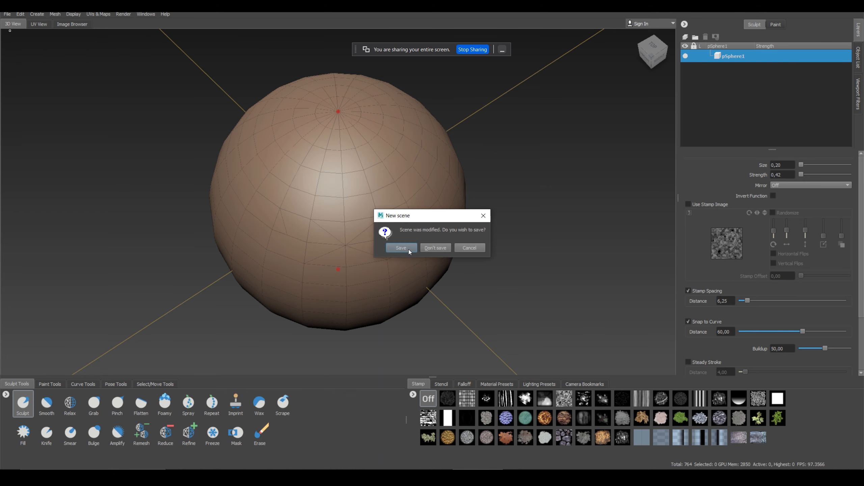
click(432, 248)
click(439, 232)
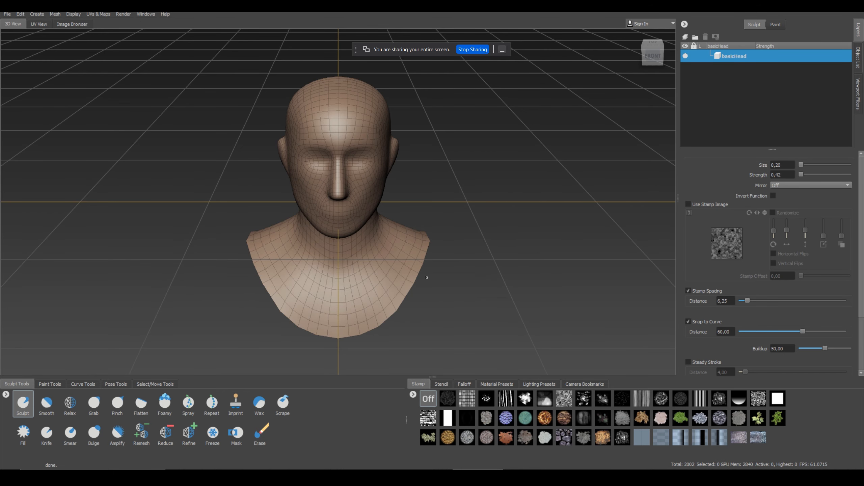
Step: Examine the head's shape and wireframe topology from several angles and distances
mouse_move(320, 247)
alt+mouse_down()
mouse_move(419, 207)
mouse_move(292, 275)
mouse_move(326, 258)
alt+mouse_up()
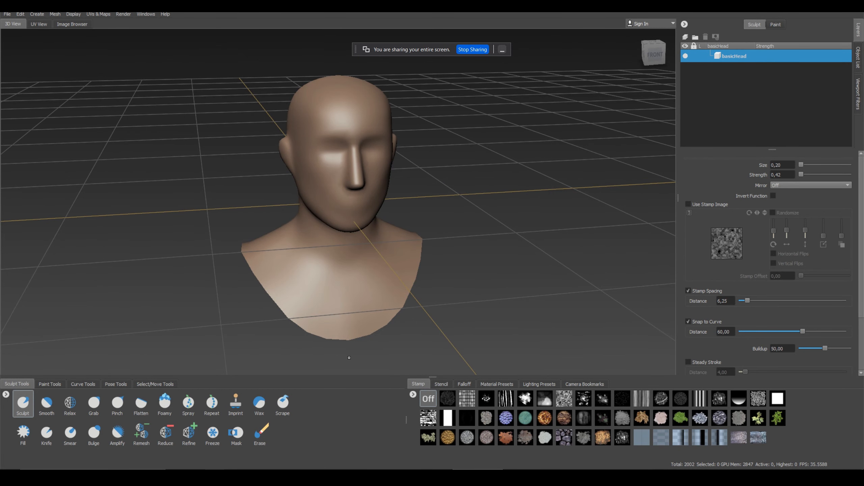
alt+drag(214, 211, 597, 49)
click(658, 57)
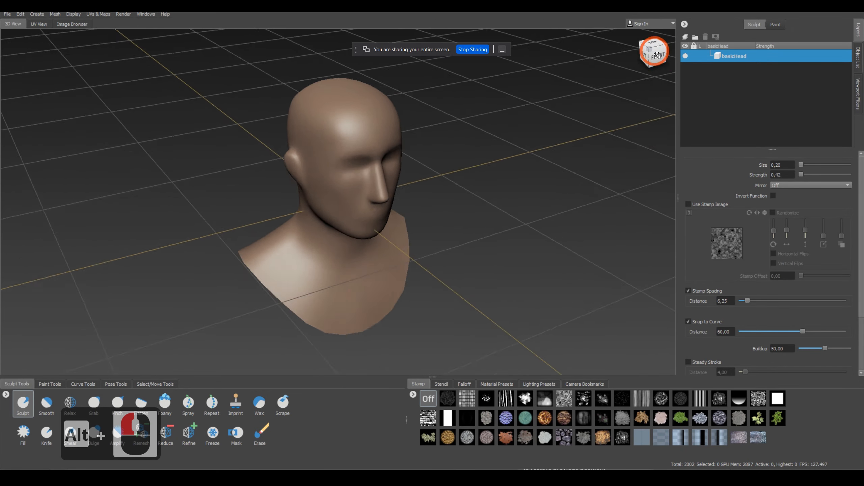
alt+drag(459, 247, 464, 254)
key(w)
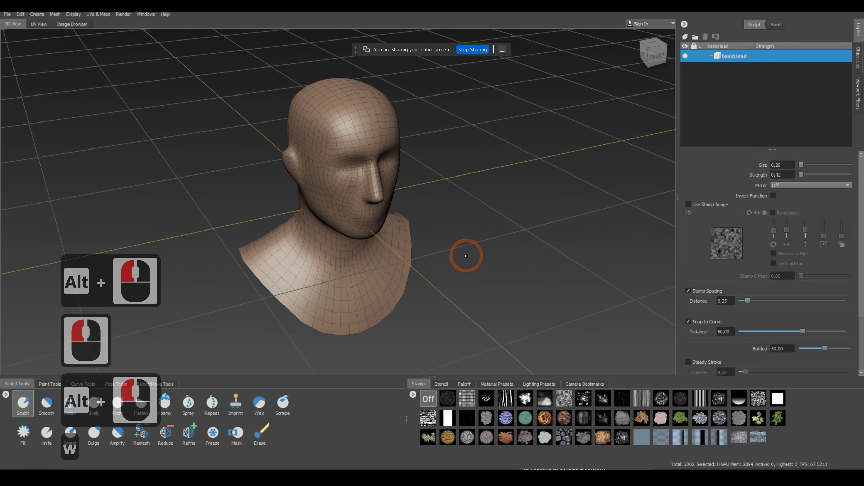
scroll(380, 189, up, 9)
scroll(380, 189, down, 7)
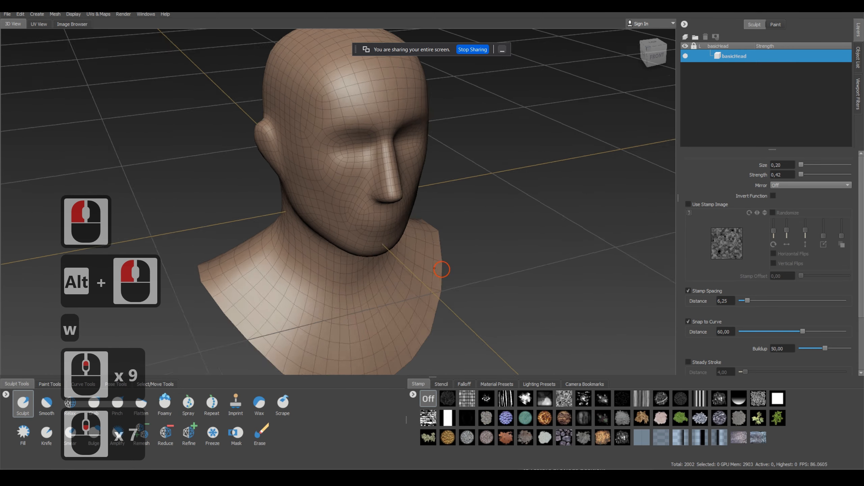
alt+drag(433, 265, 539, 150)
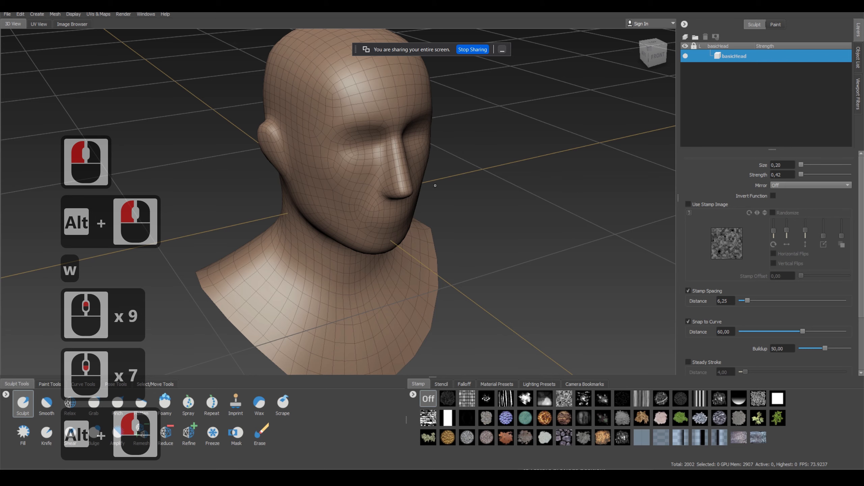
scroll(435, 186, down, 2)
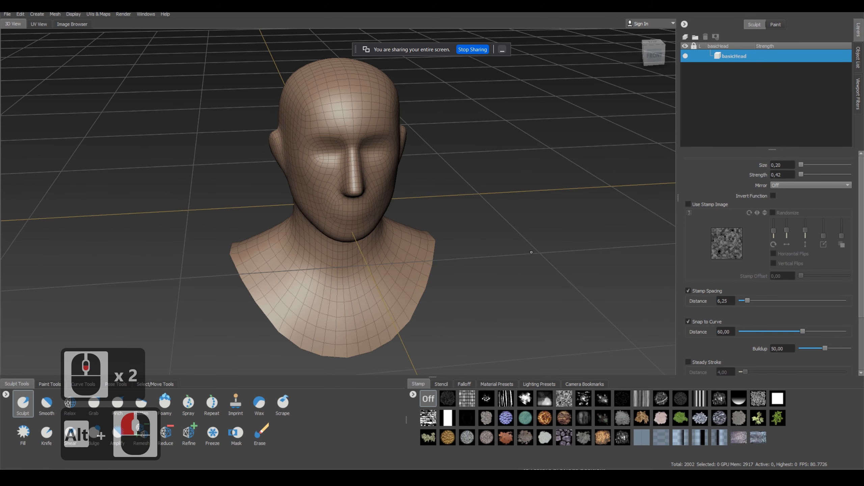
alt+drag(445, 221, 399, 209)
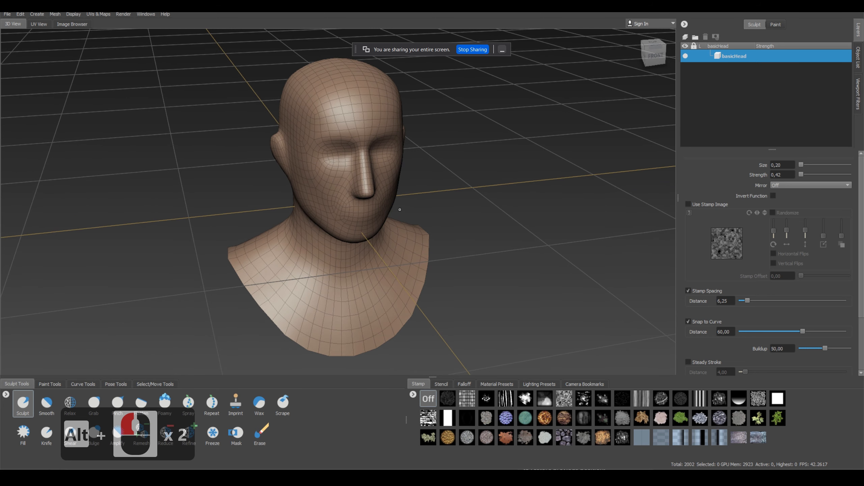
Step: Subdivide the head repeatedly up to level 5
key(d)
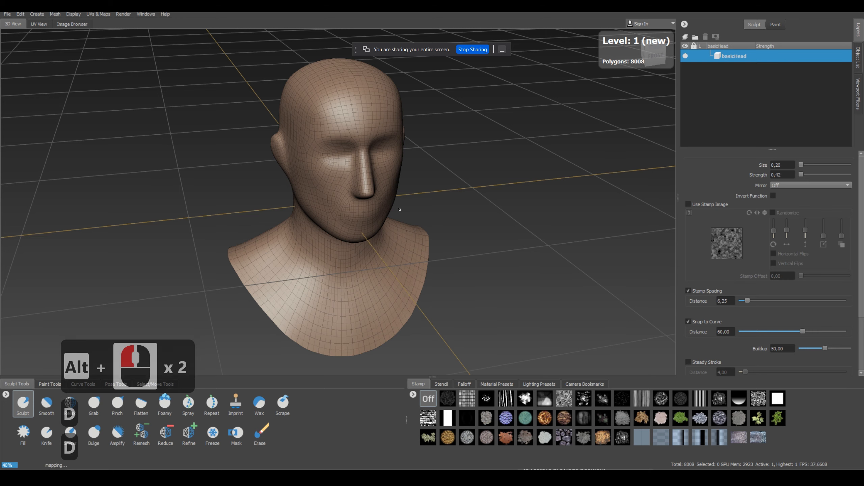
key(d)
key(d)
key(d)
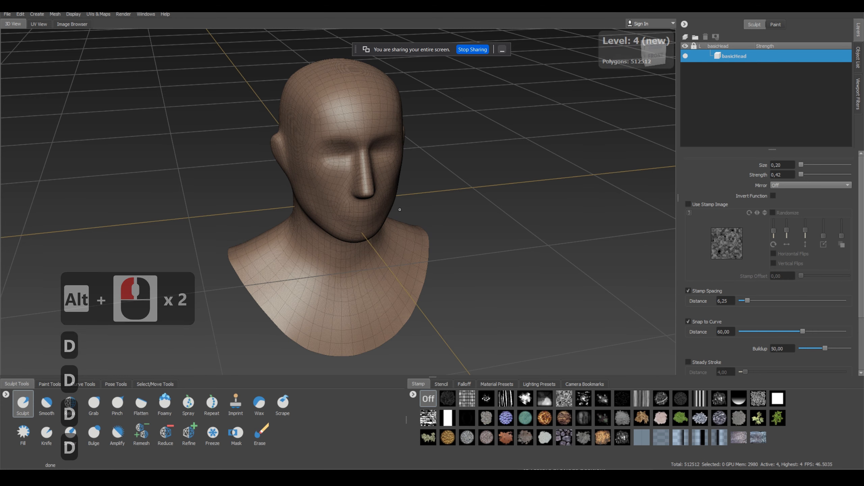
key(d)
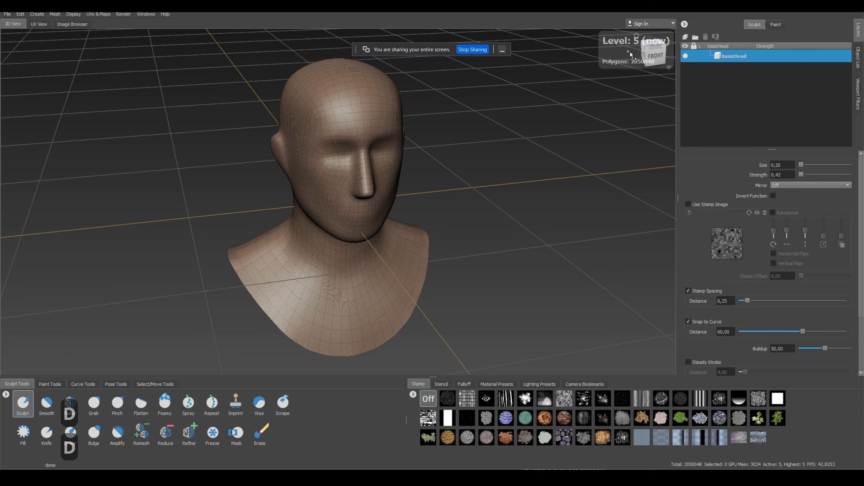
Step: Expand basicHead in the Object List and examine the face counts of its subdivision levels
double_click(724, 56)
click(858, 57)
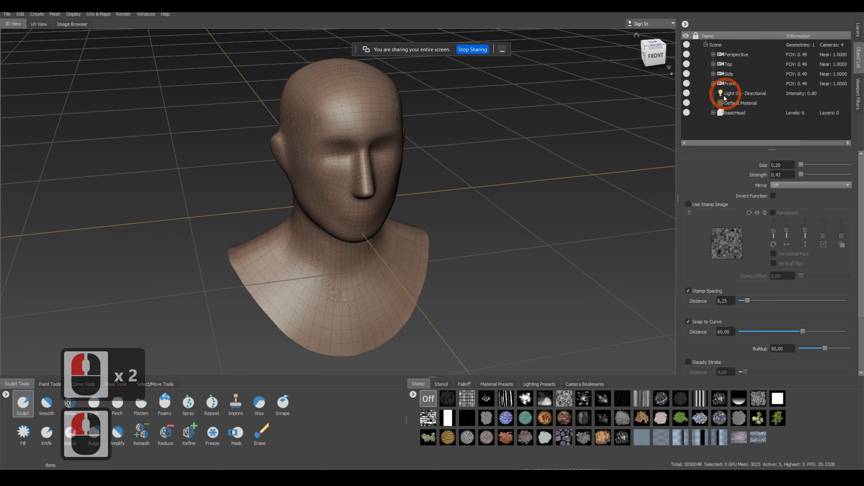
click(713, 113)
scroll(759, 91, down, 3)
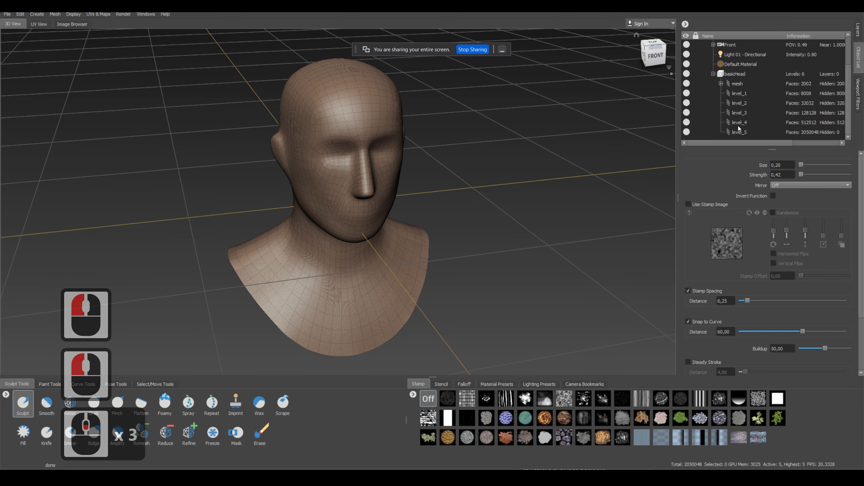
drag(785, 144, 737, 140)
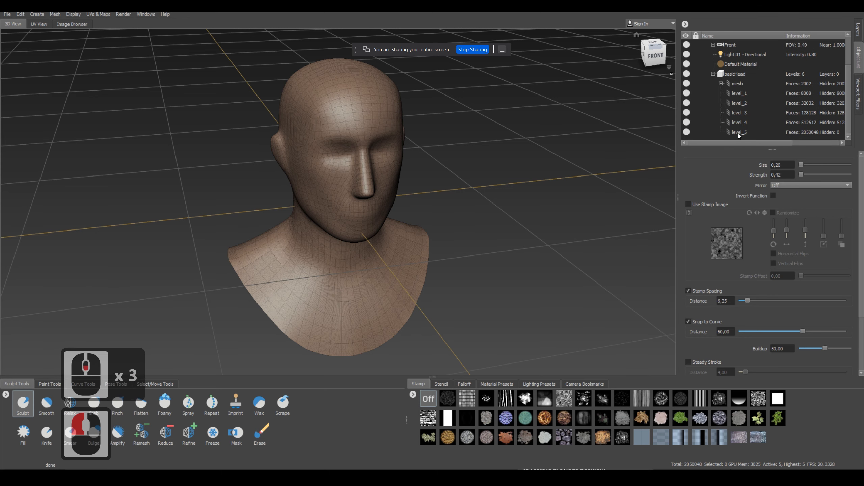
Step: Hide the head's wireframe for a close view of the face and neck
alt+drag(287, 168, 298, 171)
alt+right_drag(298, 170, 418, 224)
alt+drag(418, 224, 353, 180)
key(w)
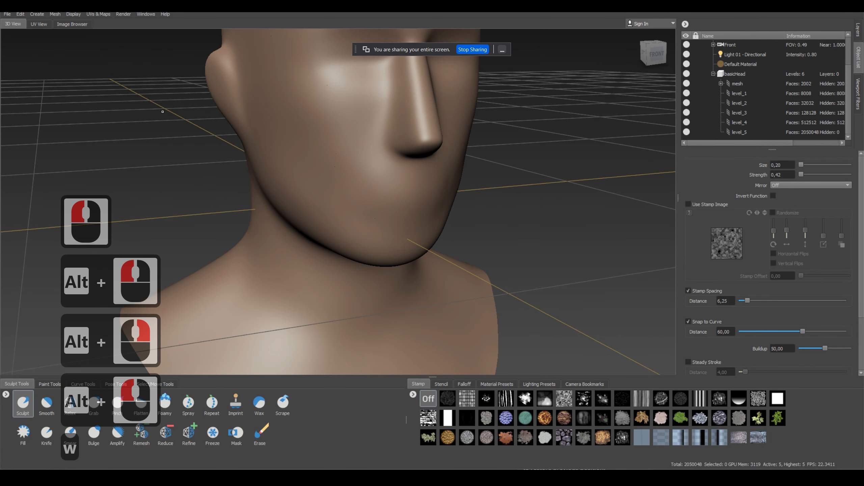
Step: Step the head up and down through its subdivision levels, leaving level 3 active
key(Page_Up)
key(Page_Down)
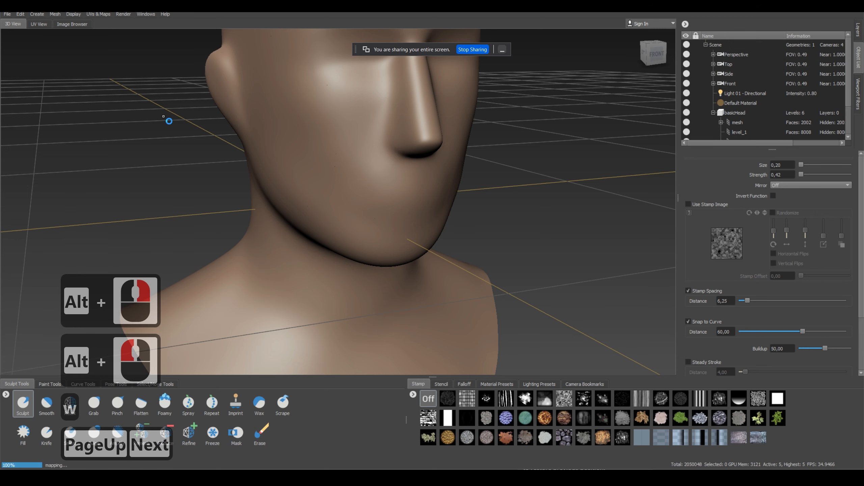
key(Page_Up)
key(Page_Down)
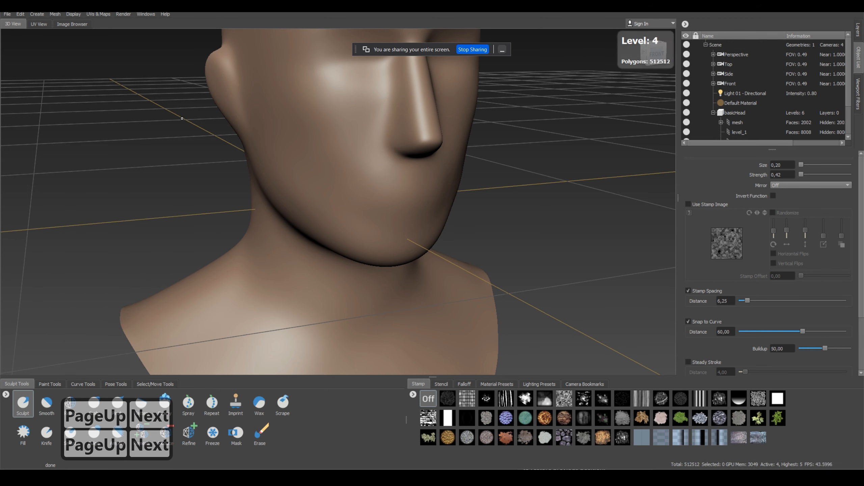
key(Page_Down)
key(Page_Up)
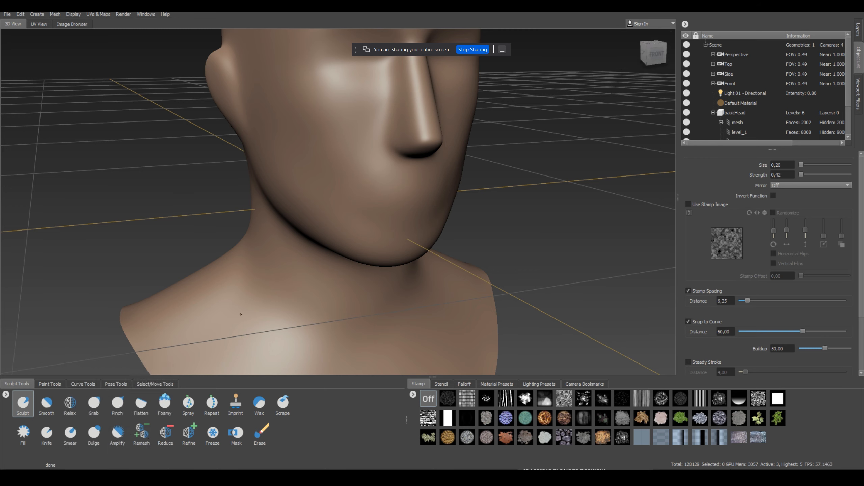
Step: Adjust the Sculpt brush strength interactively over the shoulder to 7.33
key(m)
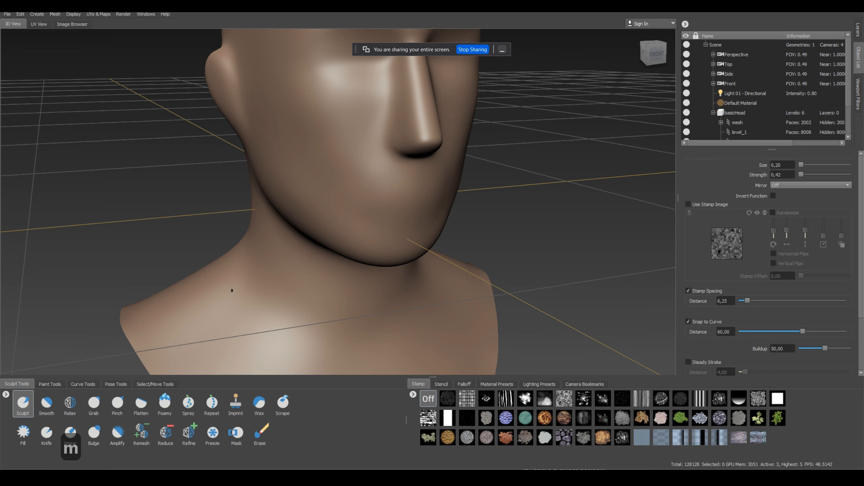
drag(232, 288, 221, 269)
key(m)
key(m)
key(m)
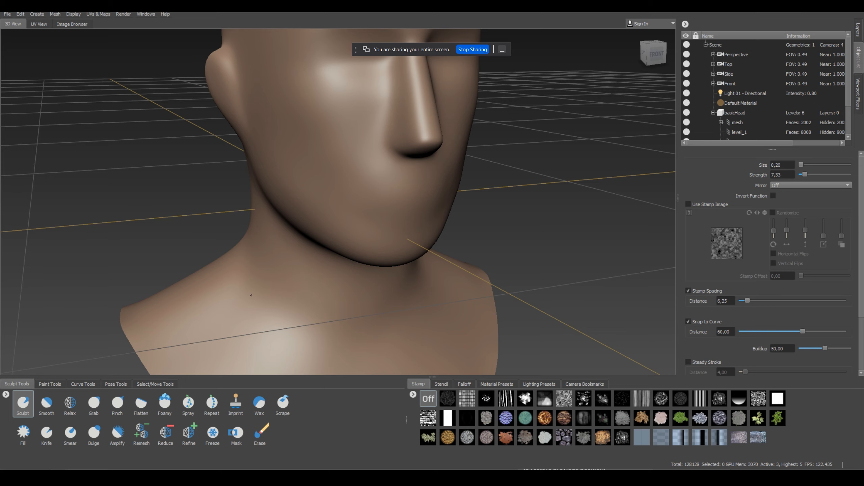
Step: Adjust the Sculpt brush interactively to size 8.61 and strength 8.73, undoing the test stroke on the chest
mouse_move(233, 290)
mouse_down()
mouse_move(280, 290)
mouse_move(253, 290)
mouse_up()
scroll(252, 290, down, 5)
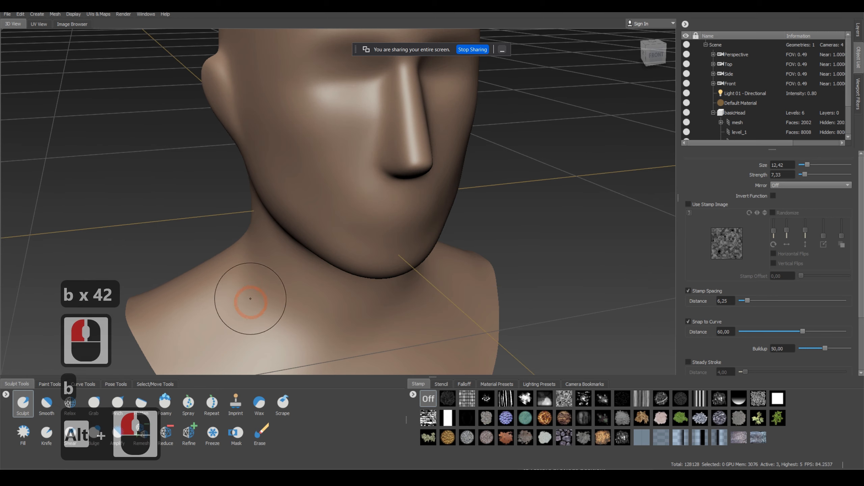
key(b)
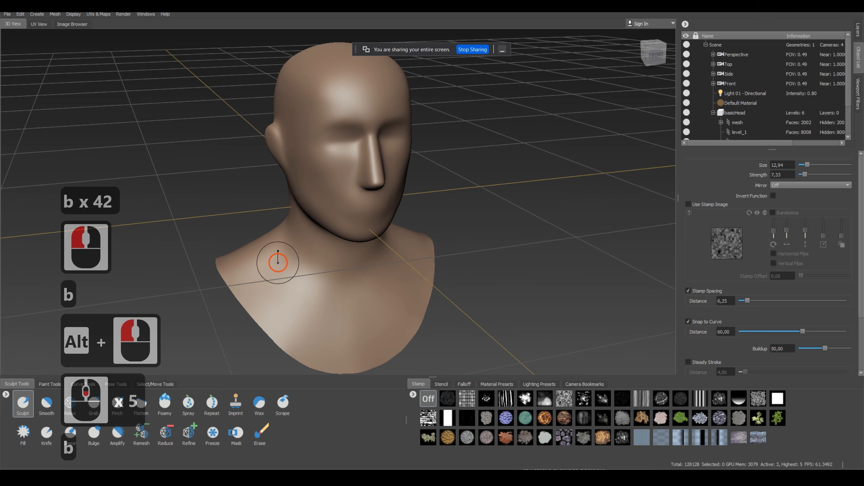
mouse_move(278, 263)
mouse_down()
mouse_move(289, 263)
mouse_move(270, 263)
mouse_move(278, 236)
mouse_move(270, 272)
mouse_move(306, 321)
mouse_move(335, 325)
mouse_up()
key(m)
key(ctrl+z)
Step: Set the Sculpt brush's mirror option to X
alt+drag(417, 294, 438, 303)
scroll(744, 224, down, 6)
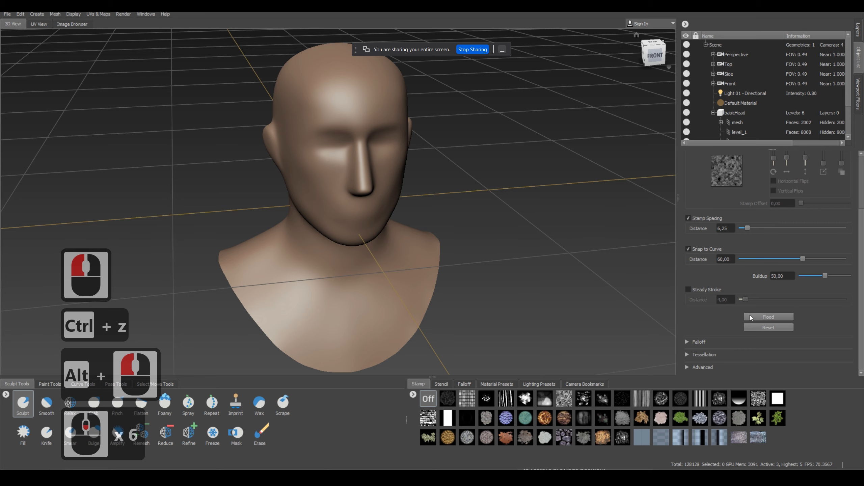
scroll(715, 288, up, 6)
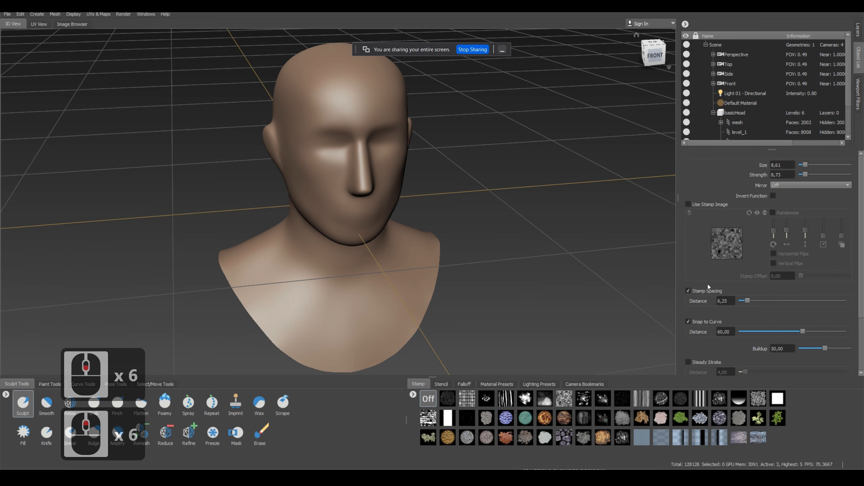
click(794, 186)
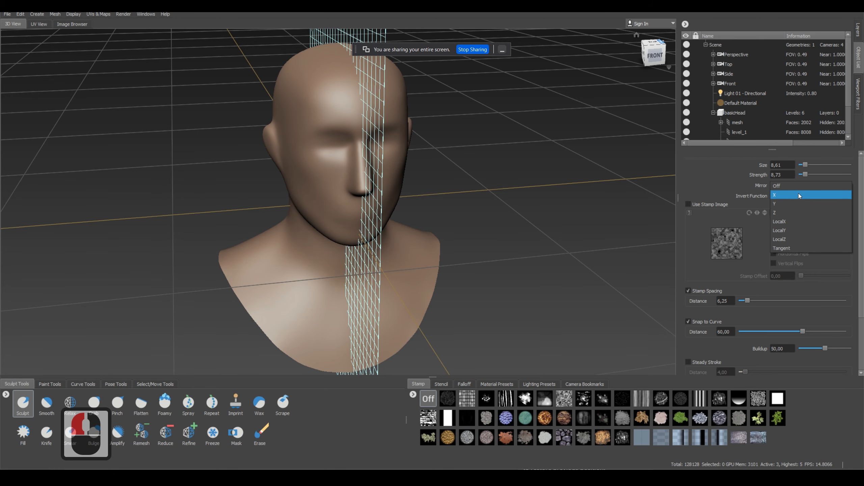
click(798, 195)
Step: Try mirrored Sculpt strokes over the shoulders and chest, undoing each one
mouse_move(250, 255)
mouse_down()
mouse_move(316, 311)
mouse_move(289, 314)
mouse_up()
key(ctrl+z)
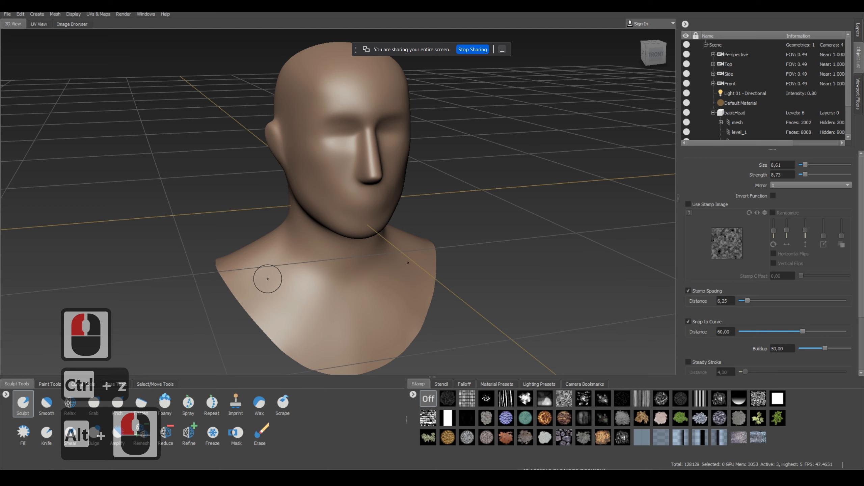
scroll(247, 301, up, 2)
scroll(305, 253, down, 2)
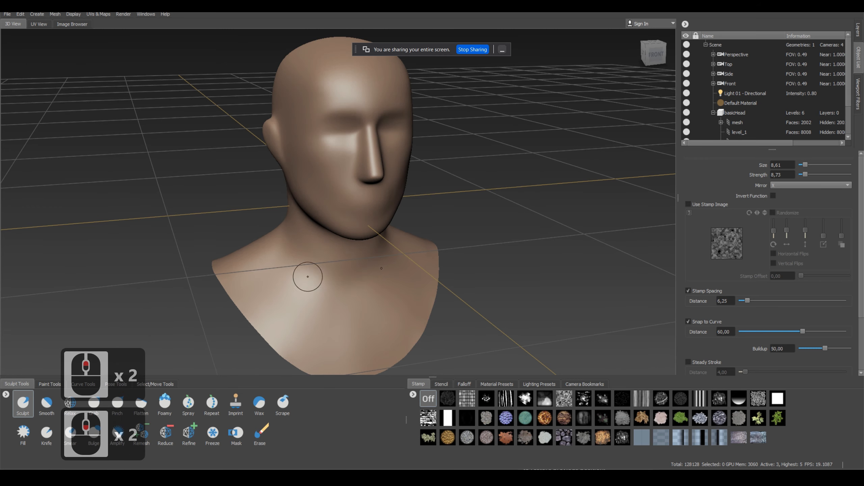
mouse_move(256, 265)
mouse_down()
mouse_move(252, 274)
mouse_move(302, 330)
mouse_move(257, 308)
mouse_move(264, 279)
mouse_move(342, 324)
mouse_up()
key(ctrl+z)
alt+drag(275, 276, 305, 343)
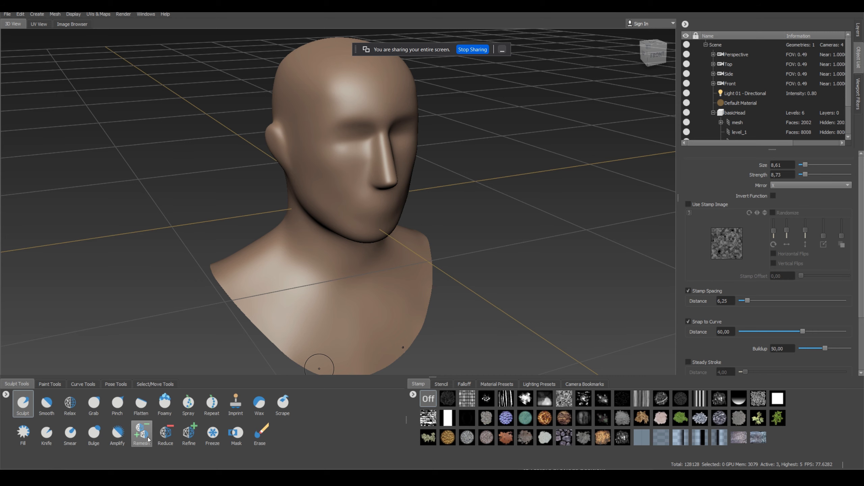
Step: Try the Refine tool on the nose, cancel generating a tessellation mesh, and return to the Sculpt brush
click(189, 433)
click(395, 167)
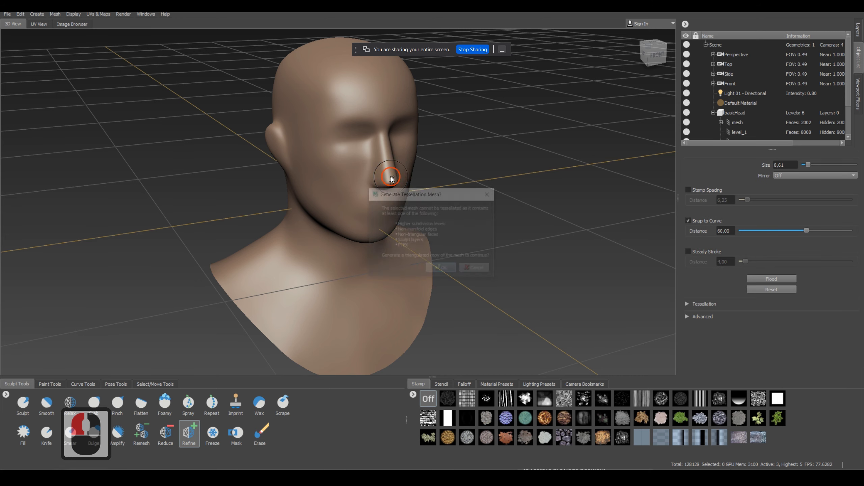
click(385, 172)
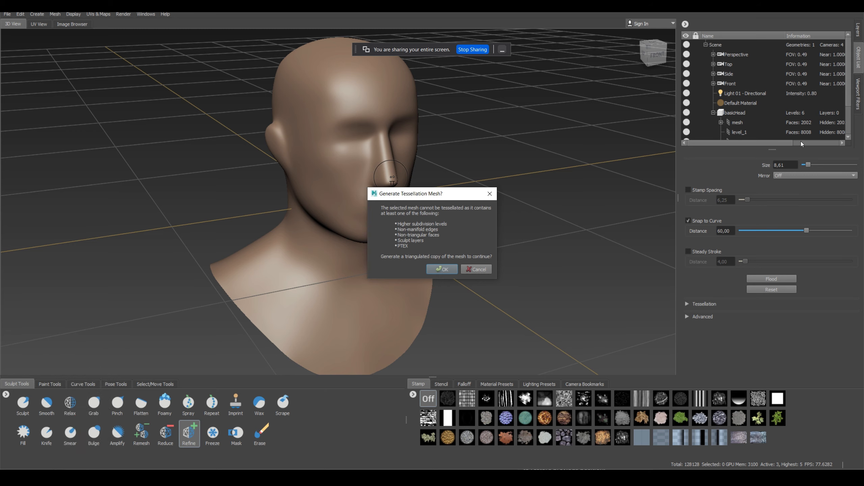
click(477, 270)
click(23, 403)
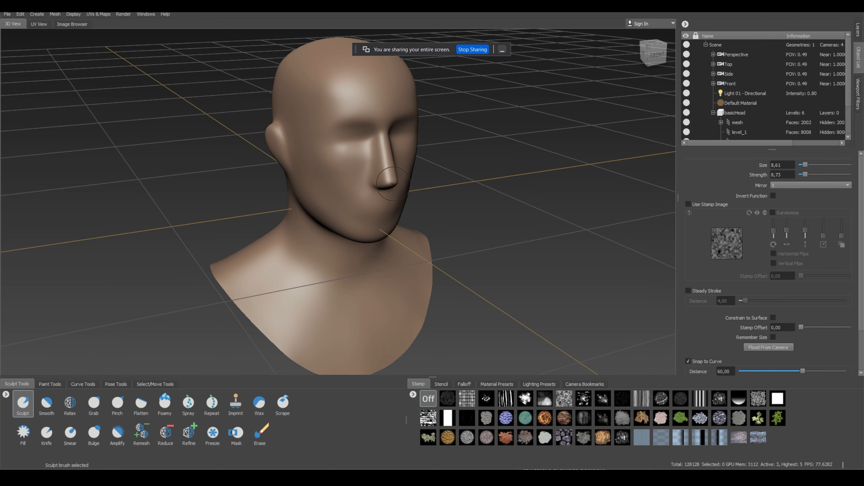
Step: Sculpt several mirrored raised strokes across both shoulders and the upper chest
alt+drag(393, 184, 408, 237)
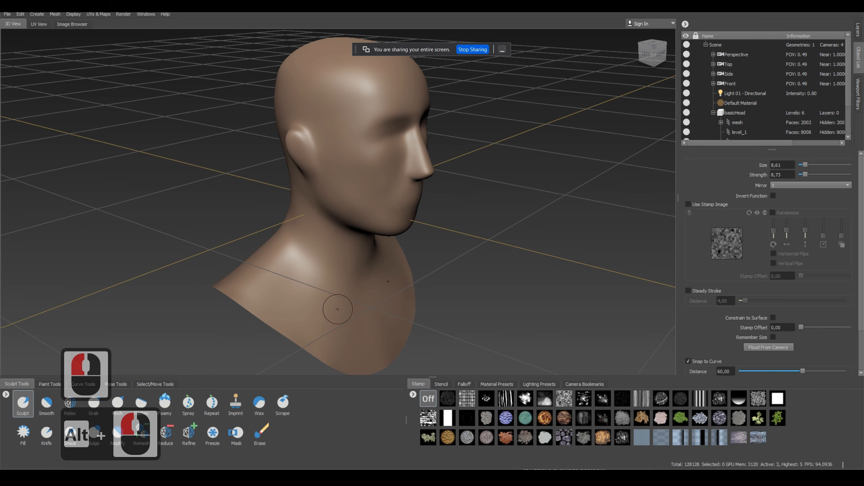
alt+drag(338, 309, 411, 449)
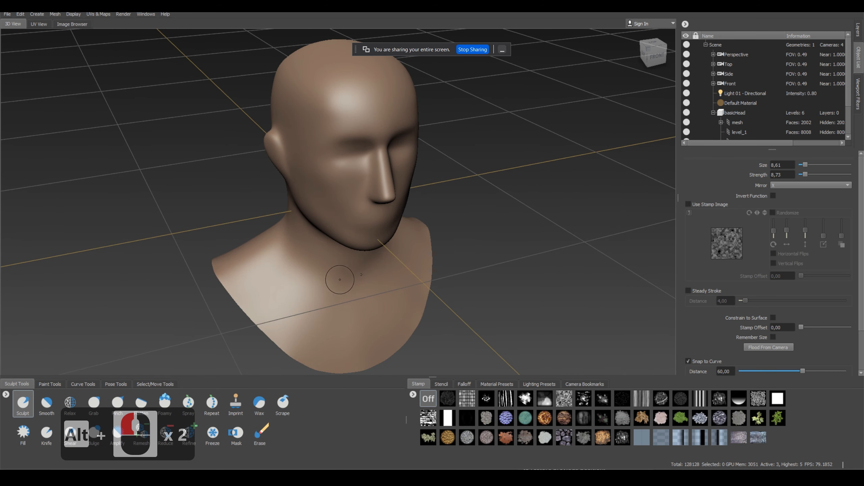
drag(279, 261, 288, 311)
drag(247, 289, 255, 302)
drag(254, 302, 274, 310)
mouse_move(304, 294)
mouse_down()
mouse_move(306, 301)
mouse_move(304, 288)
mouse_up()
drag(303, 272, 305, 282)
mouse_move(297, 263)
mouse_down()
mouse_move(289, 312)
mouse_move(307, 323)
mouse_up()
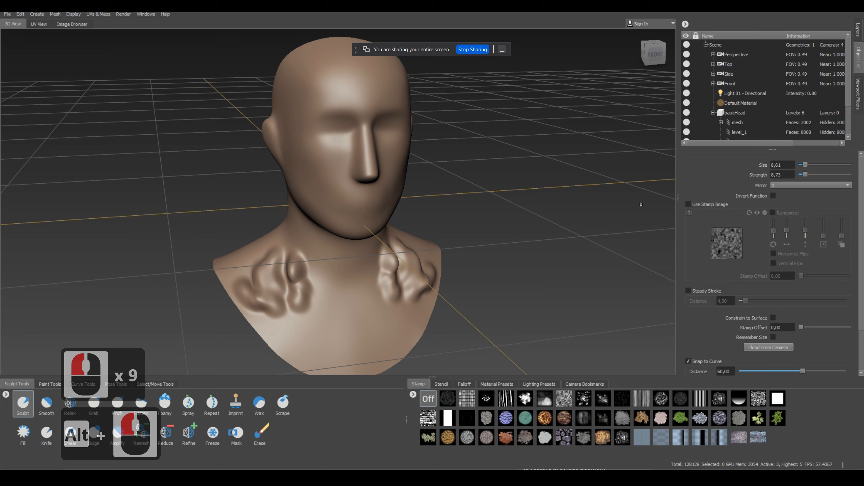
Step: Raise the head to subdivision level 5 and sculpt a mirrored bump lower on the chest
key(Page_Down)
key(Page_Up)
key(Page_Up)
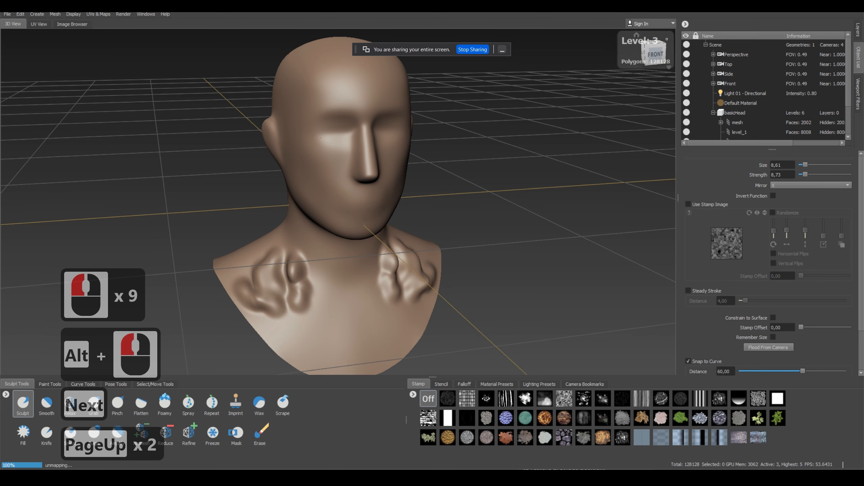
key(Page_Up)
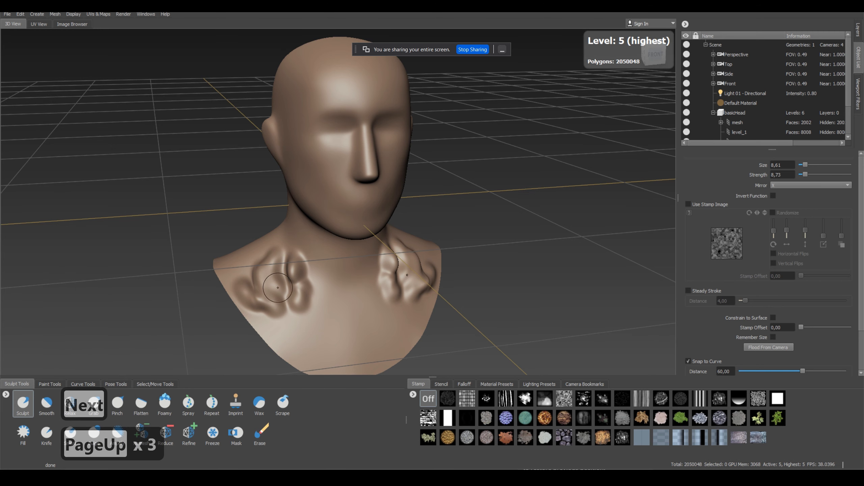
click(275, 327)
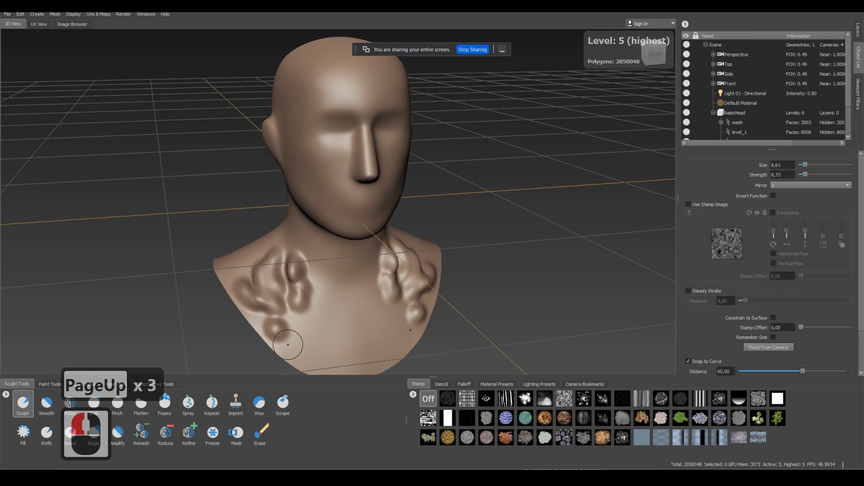
Step: Reduce the Sculpt brush size to 2.50 and sculpt a mirrored stroke on the cheeks beside the mouth area
key(b)
drag(328, 287, 329, 286)
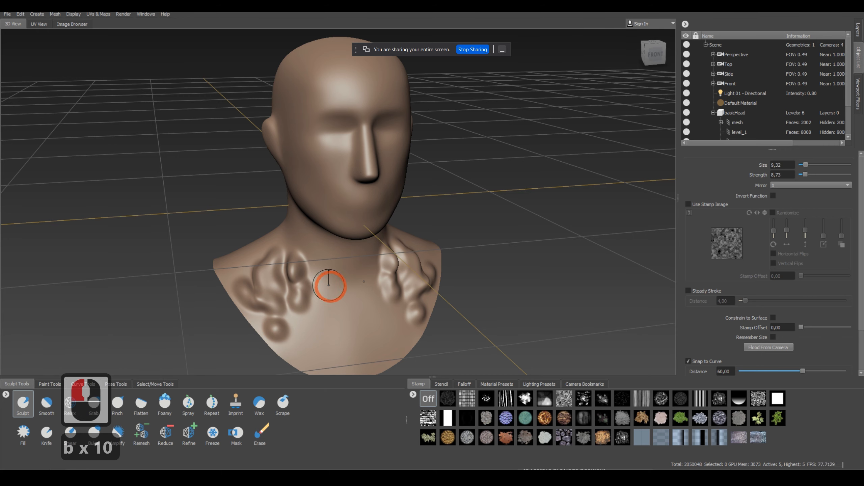
alt+right_drag(271, 300, 377, 378)
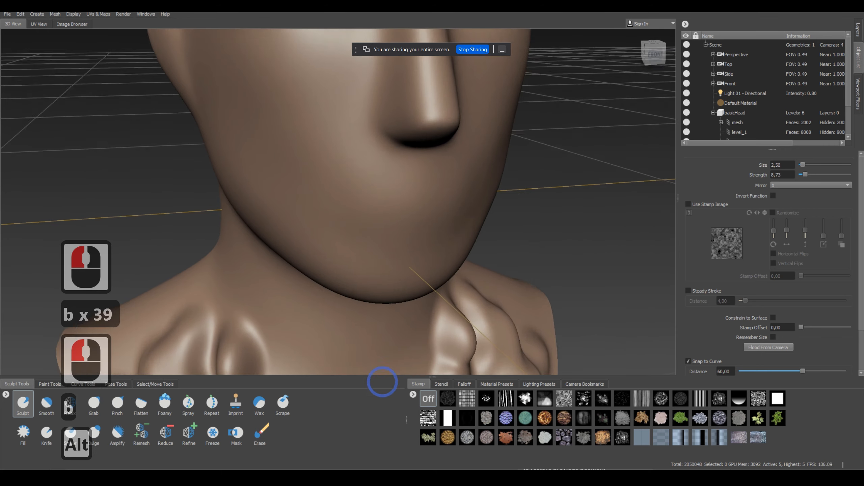
drag(319, 159, 354, 190)
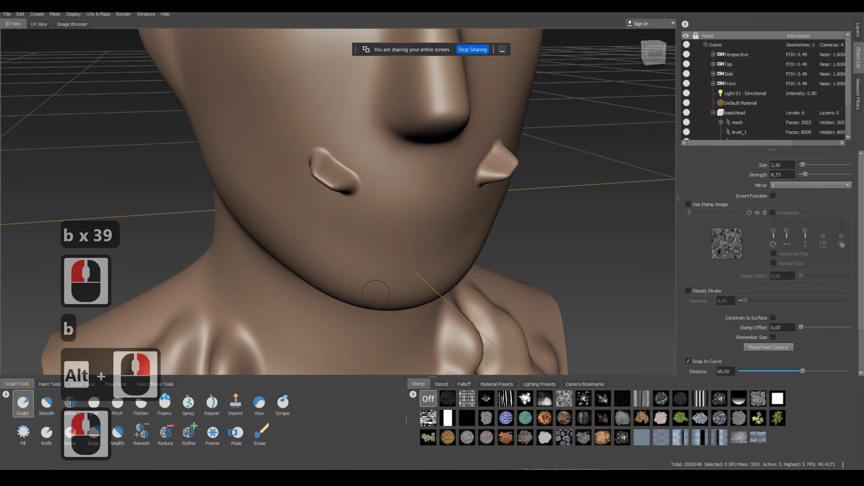
Step: Lower the Sculpt brush strength to 0.98 and add a softer stroke next to the cheek bump
key(m)
drag(348, 228, 353, 242)
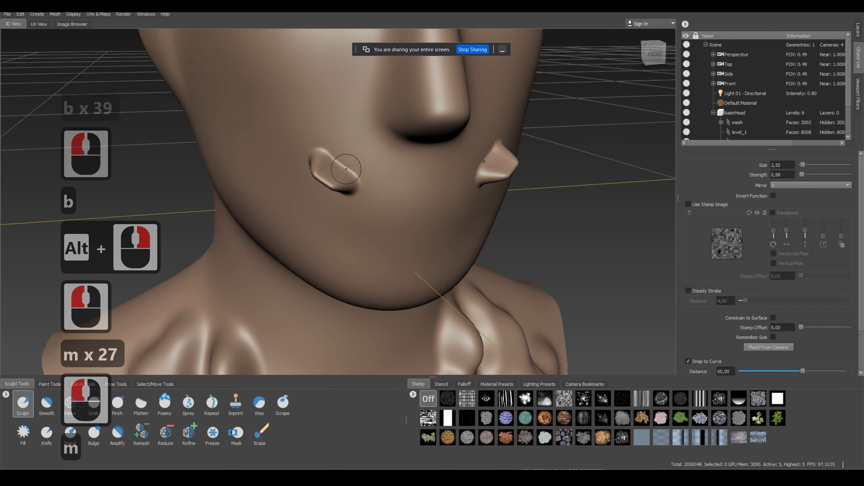
drag(353, 157, 380, 173)
Step: Apply the first stamp image after Off to the Sculpt brush and cover the cheek and jaw with its rough texture
mouse_move(360, 271)
alt+mouse_down()
mouse_move(364, 247)
mouse_move(320, 170)
alt+mouse_up()
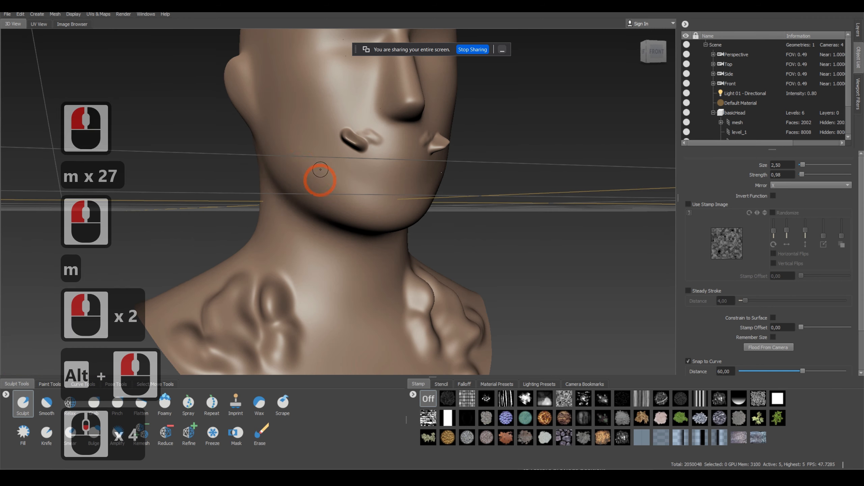
click(439, 386)
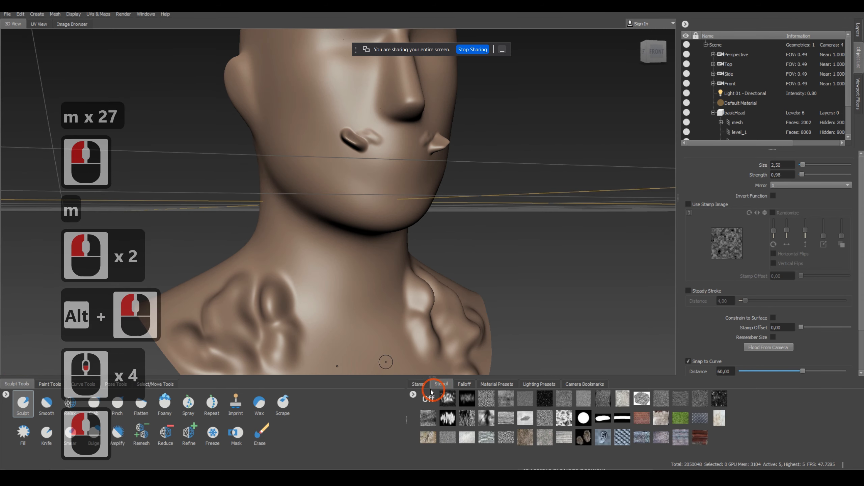
click(419, 384)
click(449, 396)
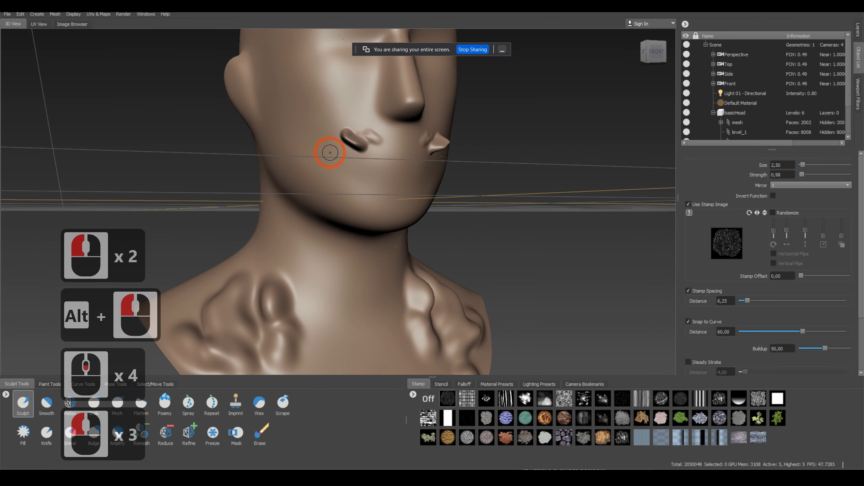
mouse_move(321, 156)
mouse_down()
mouse_move(335, 173)
mouse_move(333, 167)
mouse_up()
alt+right_drag(326, 155, 401, 195)
drag(363, 127, 374, 141)
drag(312, 148, 353, 174)
drag(356, 174, 395, 195)
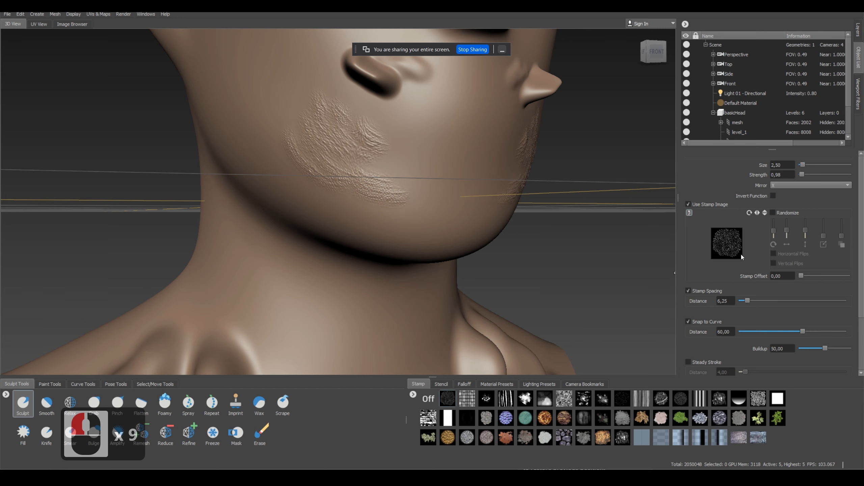
Step: Sculpt a textured line along the jaw with Steady Stroke enabled, and turn Steady Stroke off again
scroll(741, 254, down, 3)
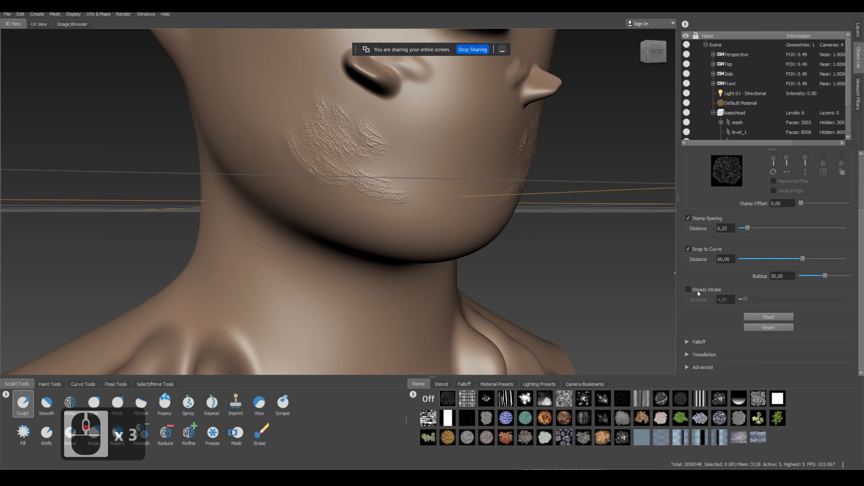
click(688, 289)
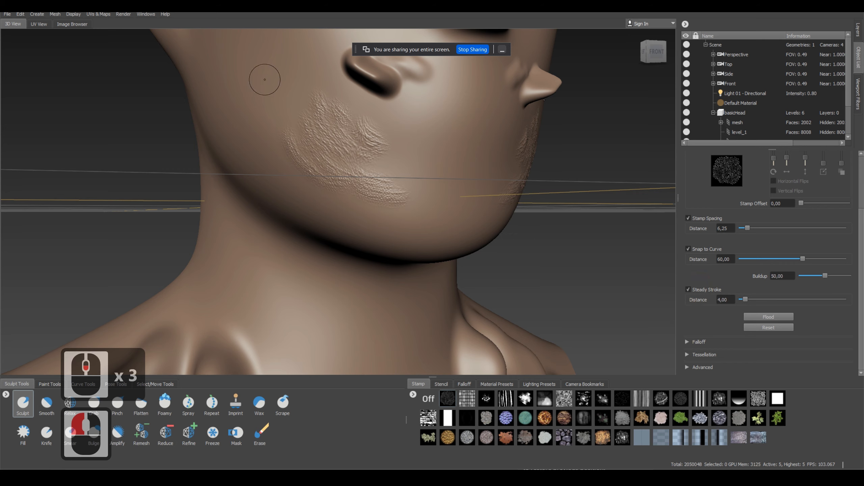
drag(261, 80, 276, 101)
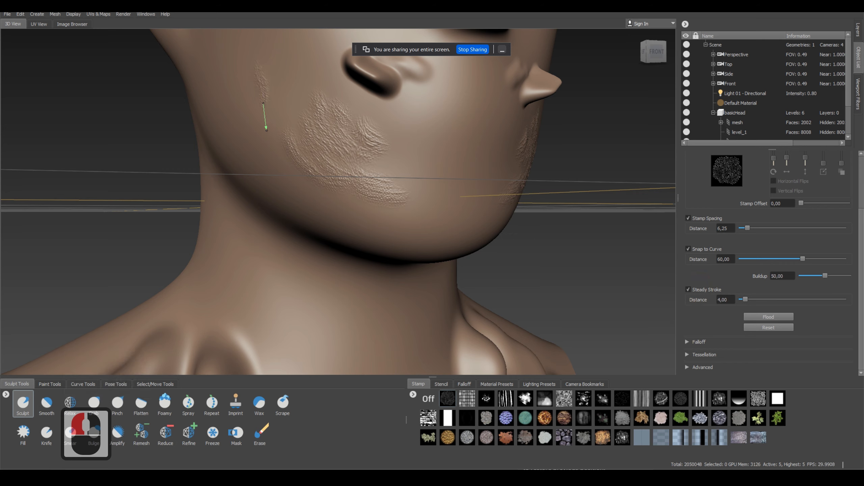
drag(310, 216, 374, 249)
click(697, 288)
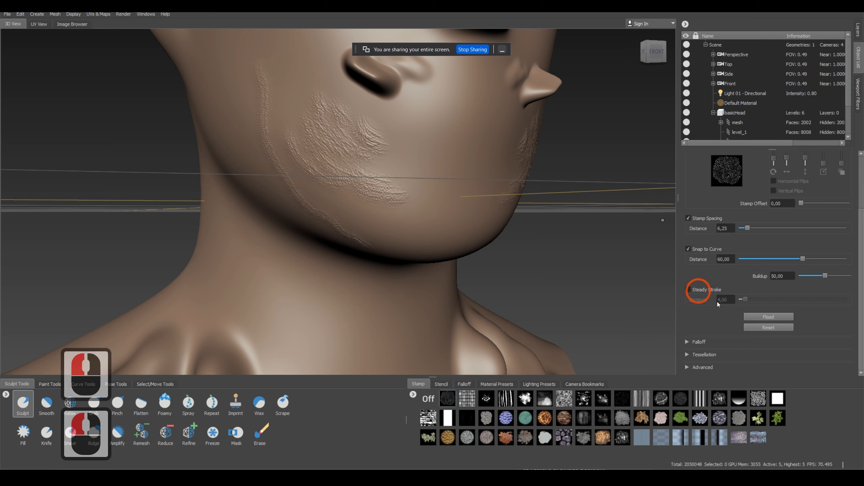
Step: Broaden the brush's falloff curve and sculpt a curved textured stroke above the chin
scroll(781, 293, down, 3)
click(688, 342)
scroll(721, 281, down, 4)
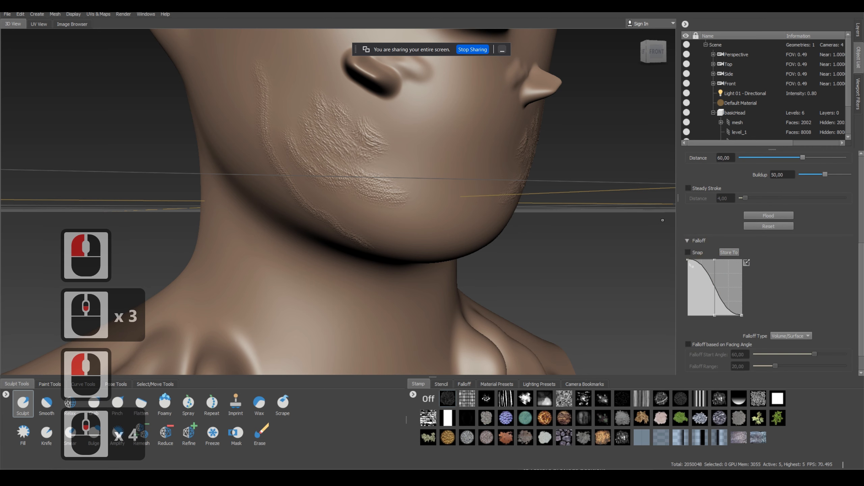
drag(722, 262, 742, 264)
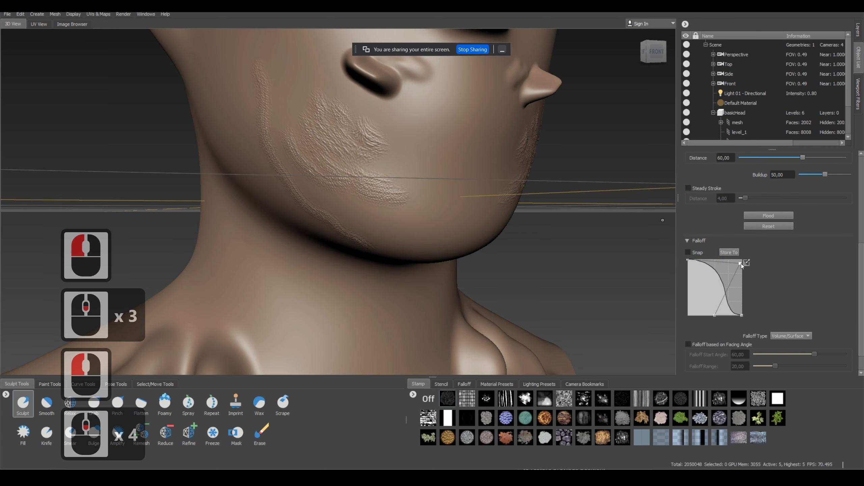
mouse_move(424, 154)
mouse_down()
mouse_move(464, 181)
mouse_move(496, 154)
mouse_up()
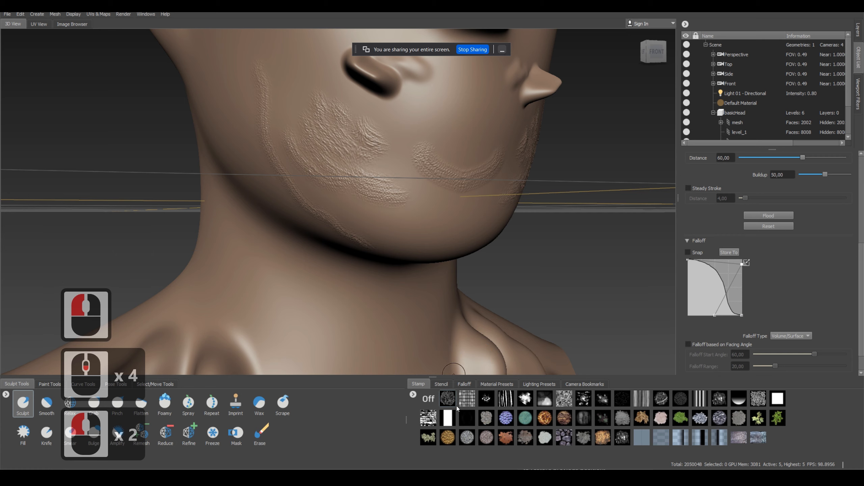
Step: Turn the stamp off and compare smooth chin strokes made with the broad falloff and with a steeper falloff curve
click(429, 399)
drag(424, 197, 451, 213)
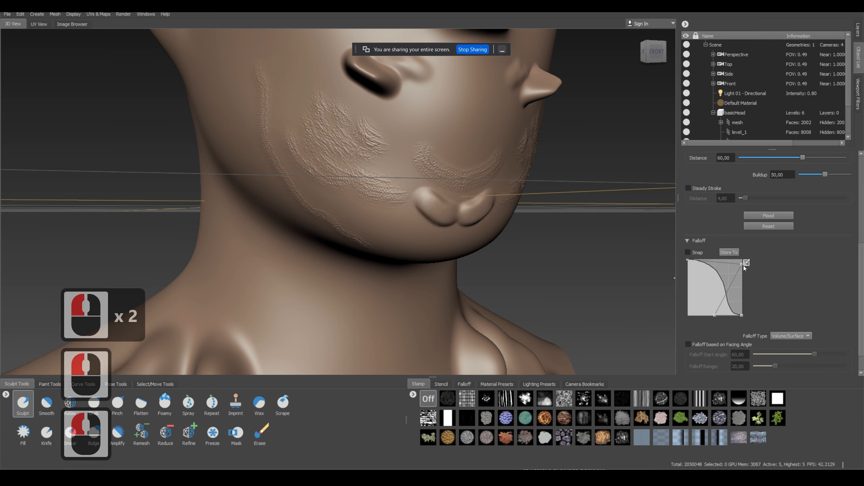
drag(743, 266, 691, 268)
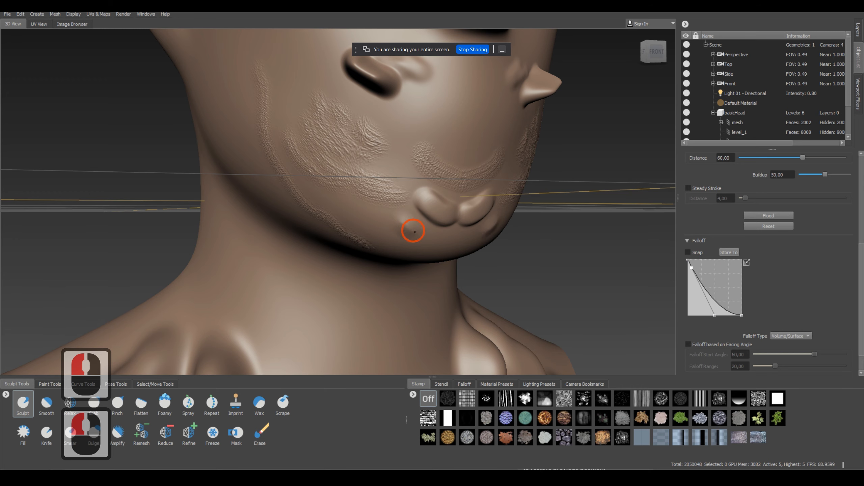
drag(415, 232, 396, 217)
Step: Choose the grid-patterned stamp image and sculpt mirrored textured strokes on the front of the neck
mouse_move(435, 275)
alt+mouse_down()
mouse_move(436, 247)
mouse_move(434, 267)
mouse_move(484, 296)
alt+mouse_up()
click(462, 403)
drag(293, 269, 325, 333)
mouse_move(316, 289)
mouse_down()
mouse_move(323, 307)
mouse_move(338, 305)
mouse_up()
mouse_move(341, 295)
mouse_down()
mouse_move(348, 306)
mouse_move(303, 308)
mouse_move(355, 321)
mouse_up()
drag(283, 286, 272, 299)
drag(273, 292, 279, 308)
scroll(736, 330, down, 6)
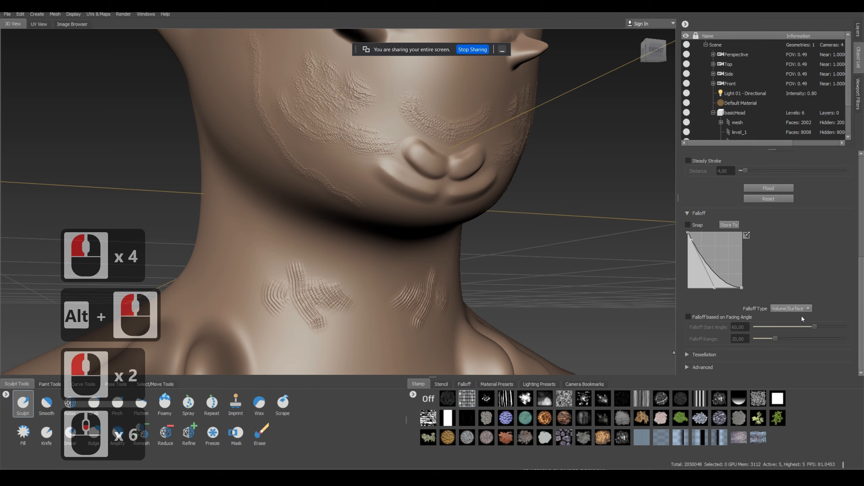
Step: Expand the Sculpt brush's Tessellation and Advanced settings to view their options
click(701, 356)
scroll(741, 305, down, 5)
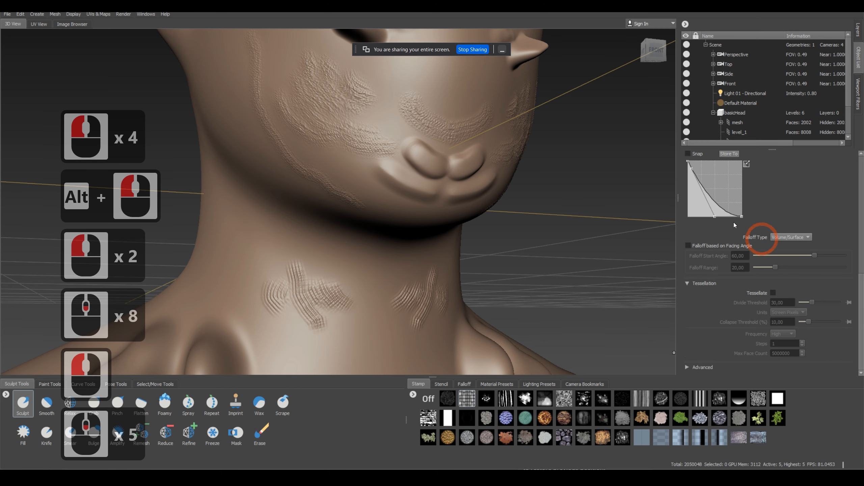
scroll(704, 295, down, 4)
click(693, 367)
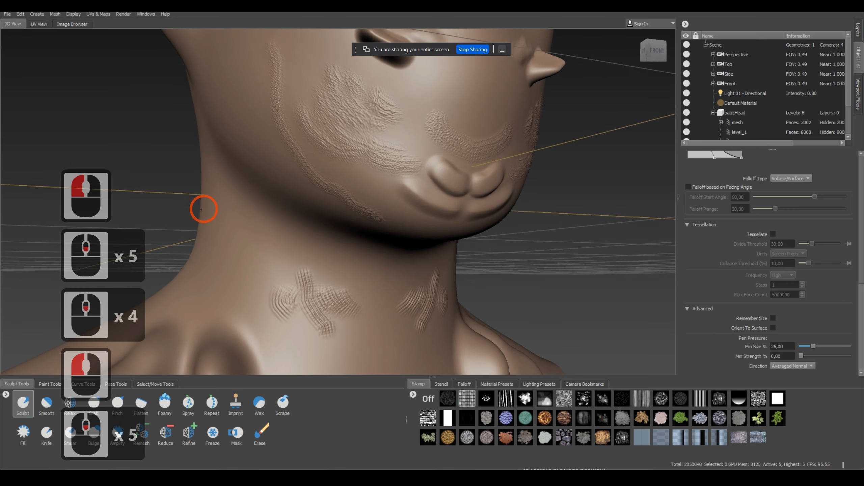
Step: Choose the dark stamp image beside the white one and sculpt a mirrored textured stroke on the lower front of the neck
alt+drag(202, 207, 220, 220)
scroll(219, 220, down, 6)
alt+drag(362, 271, 469, 439)
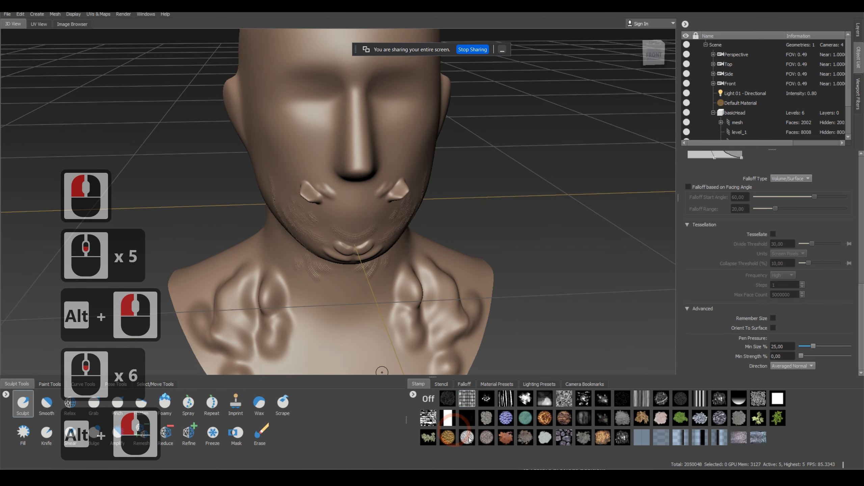
click(466, 417)
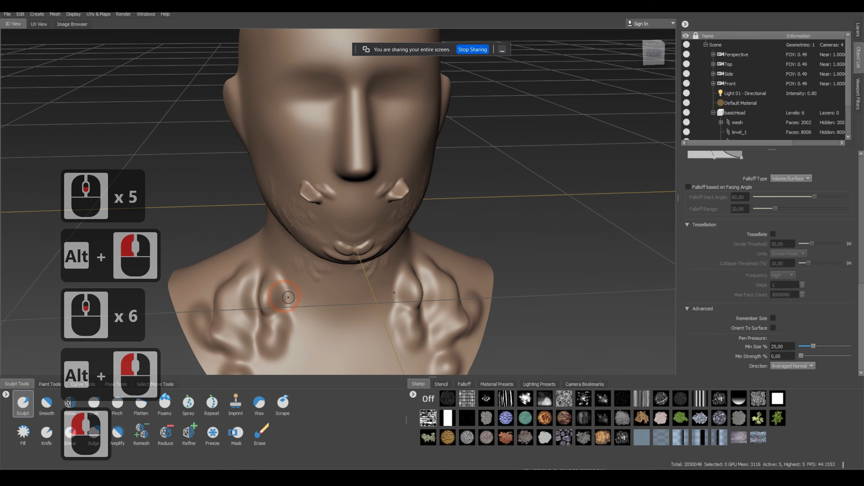
drag(289, 297, 333, 342)
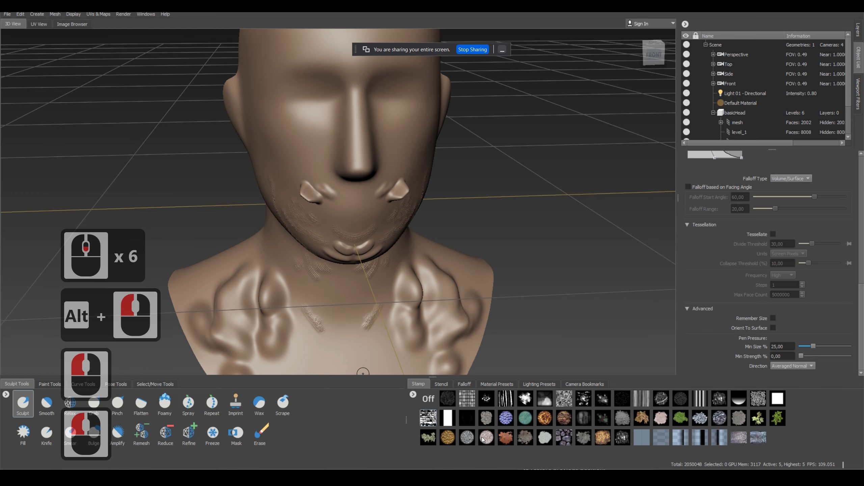
Step: Switch to the crackle-patterned stamp image and sculpt small textured patches on the side of the neck
mouse_move(289, 308)
alt+mouse_down()
mouse_move(328, 341)
mouse_move(323, 318)
mouse_move(297, 339)
alt+mouse_up()
click(475, 402)
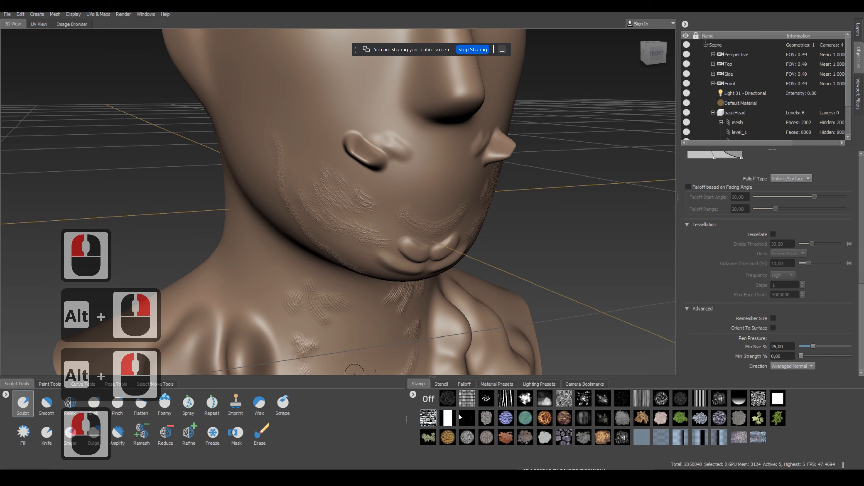
click(661, 399)
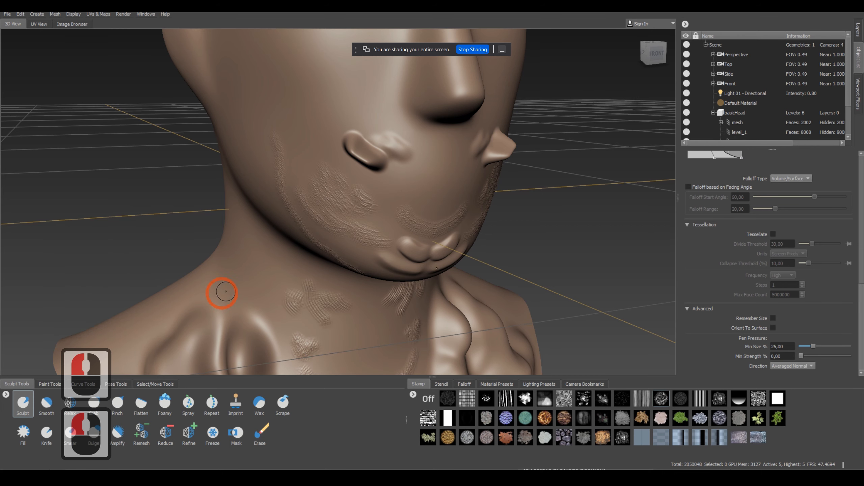
scroll(262, 309, up, 5)
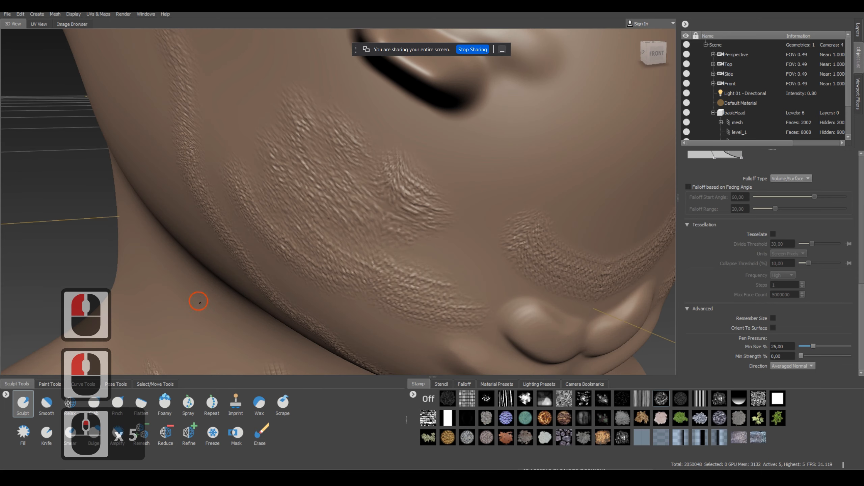
scroll(198, 315, down, 5)
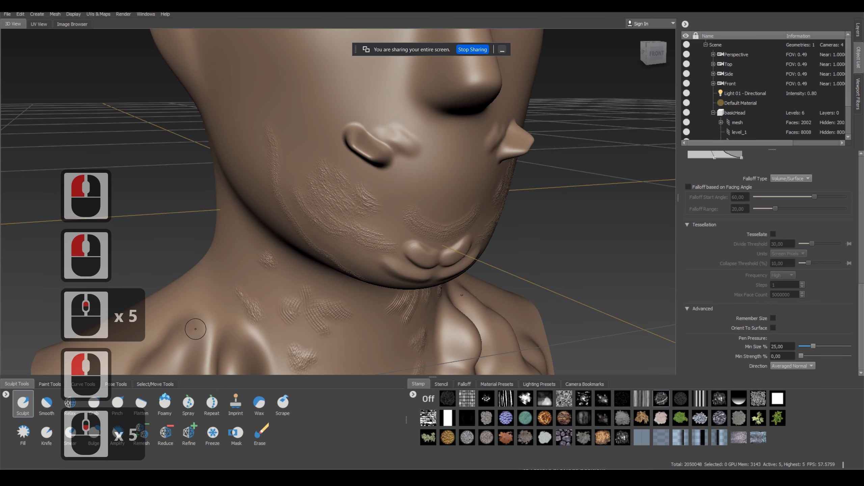
Step: Enlarge the brush and sculpt mirrored crackle texture across the shoulder and upper chest
key(b)
mouse_move(168, 312)
mouse_down()
mouse_move(194, 312)
mouse_move(200, 301)
mouse_move(211, 329)
mouse_move(232, 307)
mouse_up()
scroll(279, 204, down, 4)
drag(211, 313, 193, 313)
mouse_move(336, 349)
mouse_down()
mouse_move(319, 330)
mouse_move(320, 349)
mouse_up()
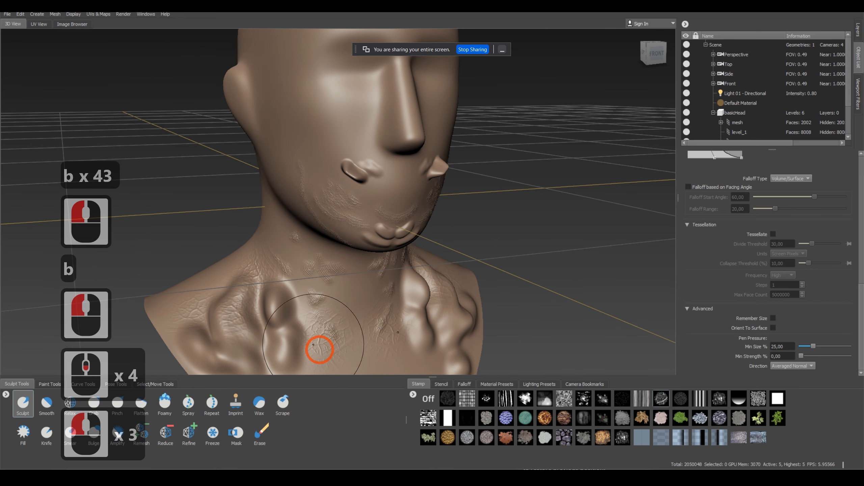
Step: Sculpt mirrored crackle texture over the cheeks and down the middle of the chest with the large brush
drag(291, 131, 308, 114)
drag(410, 301, 403, 358)
mouse_move(347, 328)
alt+mouse_down()
mouse_move(318, 270)
mouse_move(356, 301)
alt+mouse_up()
drag(326, 115, 301, 177)
mouse_move(326, 177)
mouse_down()
mouse_move(366, 185)
mouse_move(378, 178)
mouse_move(332, 191)
mouse_up()
mouse_move(333, 133)
alt+mouse_down()
mouse_move(336, 124)
mouse_move(341, 131)
alt+mouse_up()
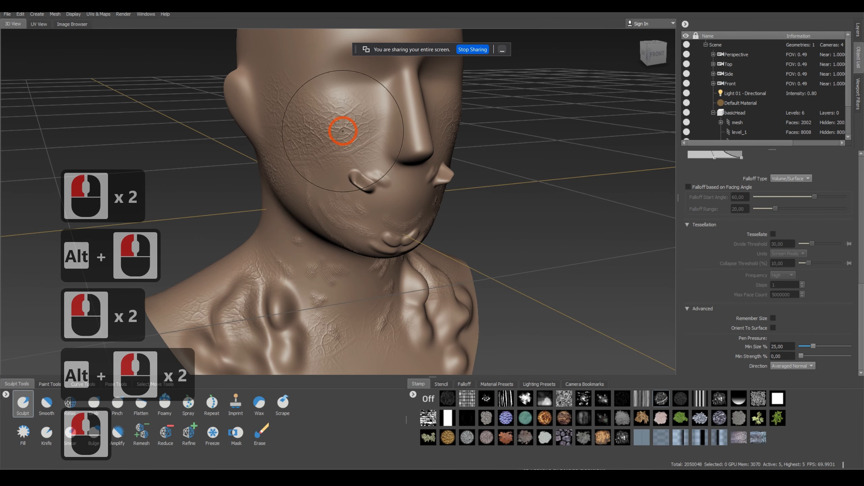
Step: Increase the brush strength and sculpt a deep crackle texture across the forehead
mouse_move(420, 231)
alt+mouse_down()
mouse_move(313, 204)
mouse_move(195, 127)
alt+mouse_up()
scroll(196, 127, up, 5)
alt+drag(186, 125, 318, 193)
scroll(318, 192, down, 5)
scroll(384, 211, down, 2)
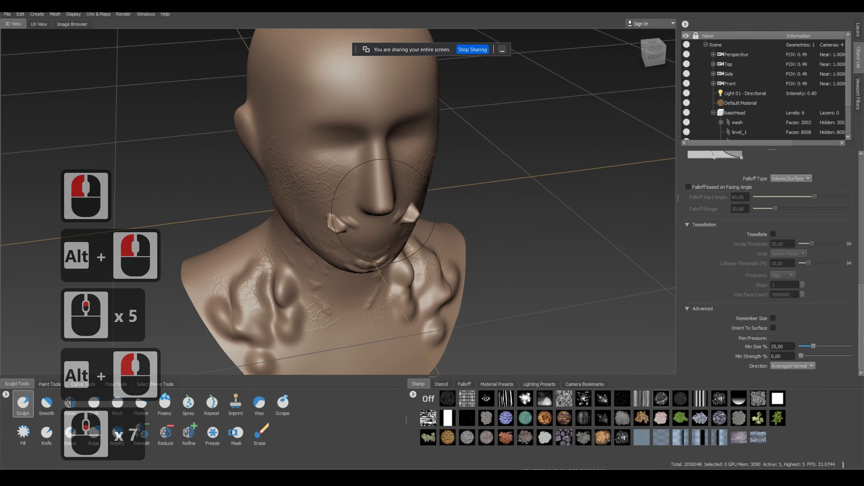
key(m)
drag(381, 191, 378, 153)
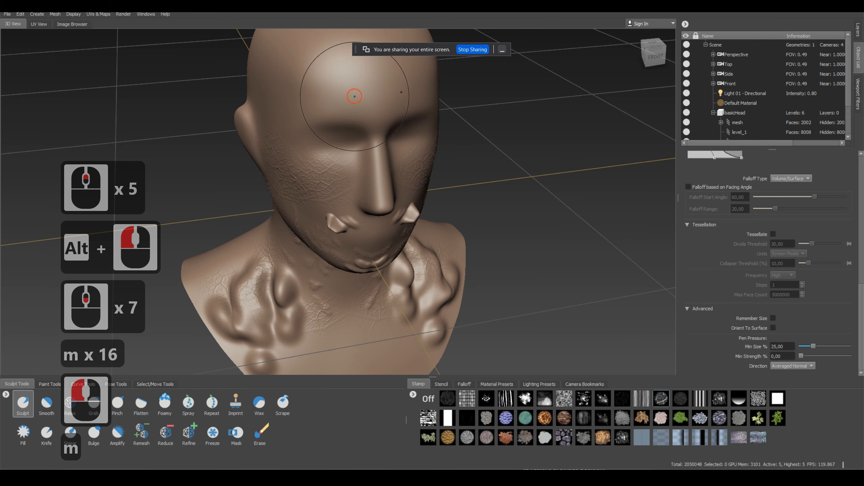
drag(355, 96, 354, 82)
Step: Examine the crackle texture on the forehead and cheeks up close, from the side and from a distance
mouse_move(344, 216)
alt+mouse_down()
mouse_move(366, 203)
mouse_move(459, 199)
alt+mouse_up()
alt+middle_drag(443, 77, 409, 199)
scroll(408, 204, up, 6)
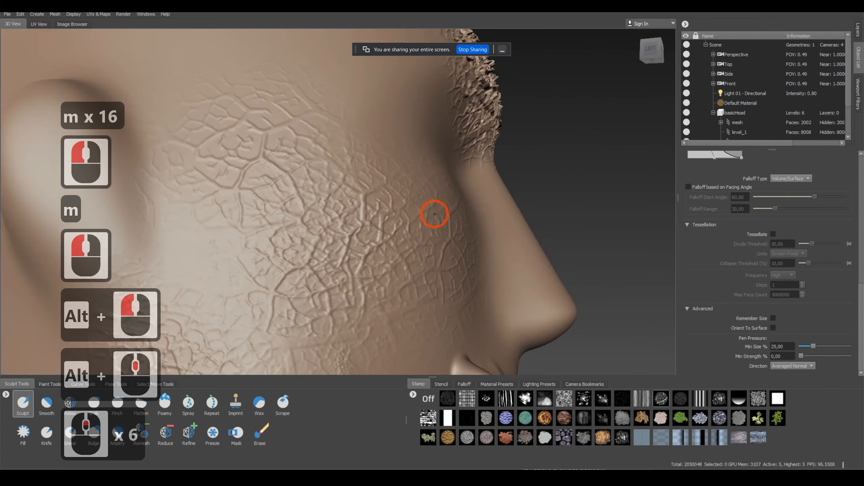
mouse_move(433, 228)
alt+mouse_down()
mouse_move(308, 168)
mouse_move(318, 193)
mouse_move(302, 171)
alt+mouse_up()
click(303, 171)
click(305, 176)
scroll(292, 234, down, 3)
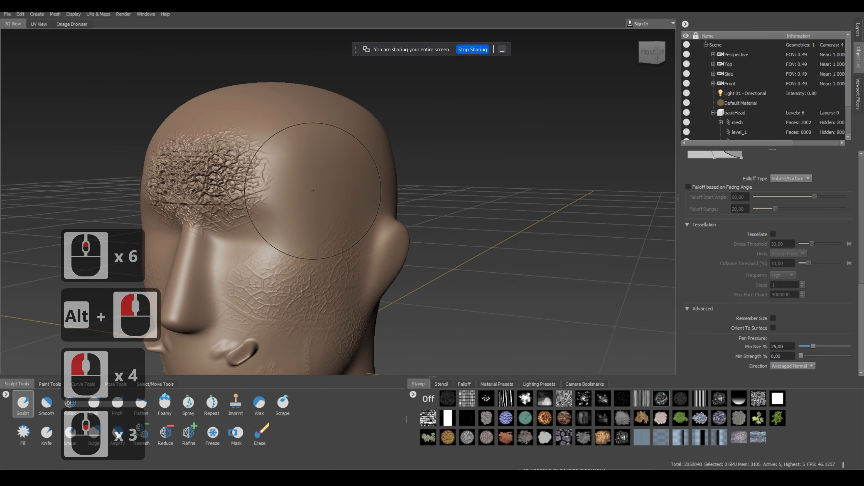
alt+drag(291, 234, 386, 241)
scroll(247, 179, down, 5)
alt+scroll(404, 303, down, 3)
alt+right_drag(473, 320, 366, 260)
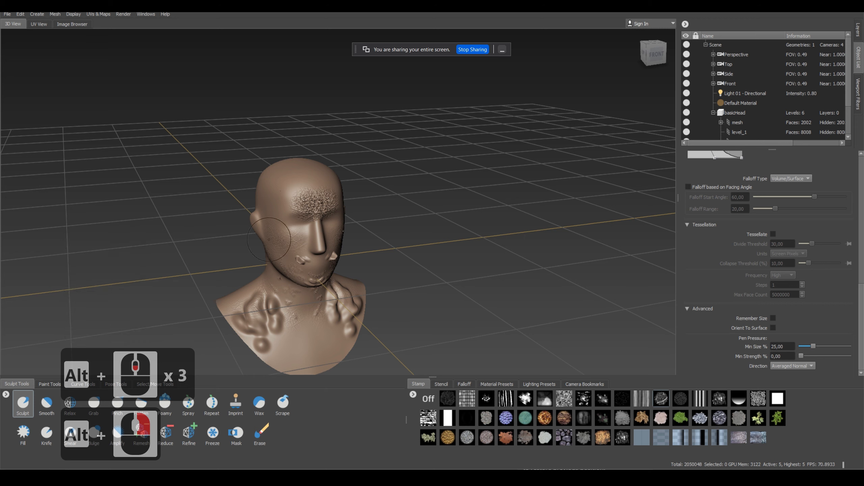
Step: Step the head mesh down to subdivision level 0 and review its subdivision levels in the object list
key(Page_Up)
key(Page_Down)
key(Page_Down)
key(Page_Down)
key(Page_Down)
key(Page_Down)
key(Page_Down)
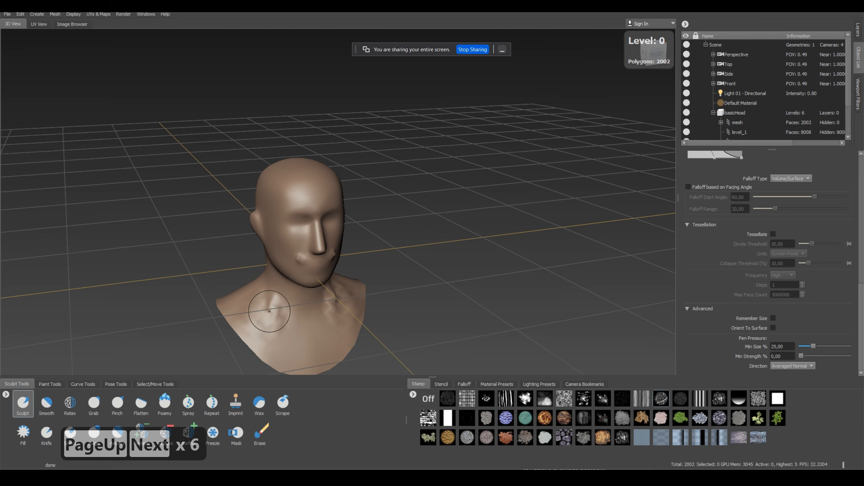
mouse_move(487, 280)
alt+mouse_down()
mouse_move(382, 262)
mouse_move(499, 301)
alt+mouse_up()
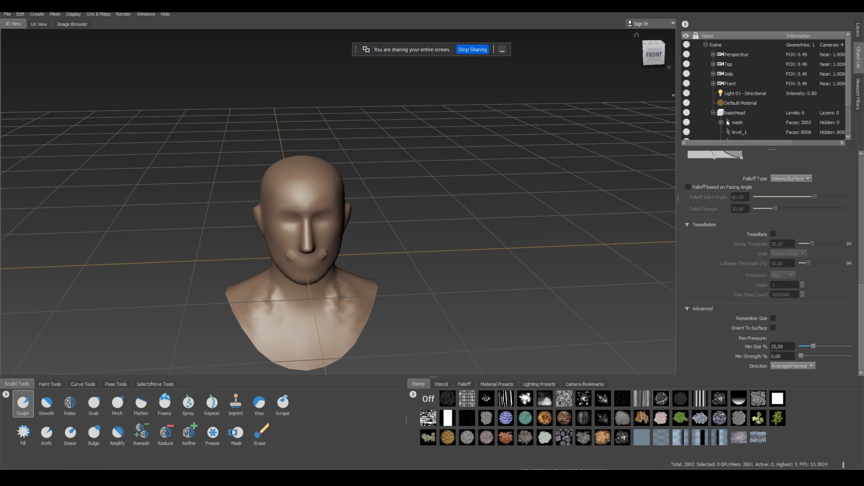
scroll(752, 113, down, 3)
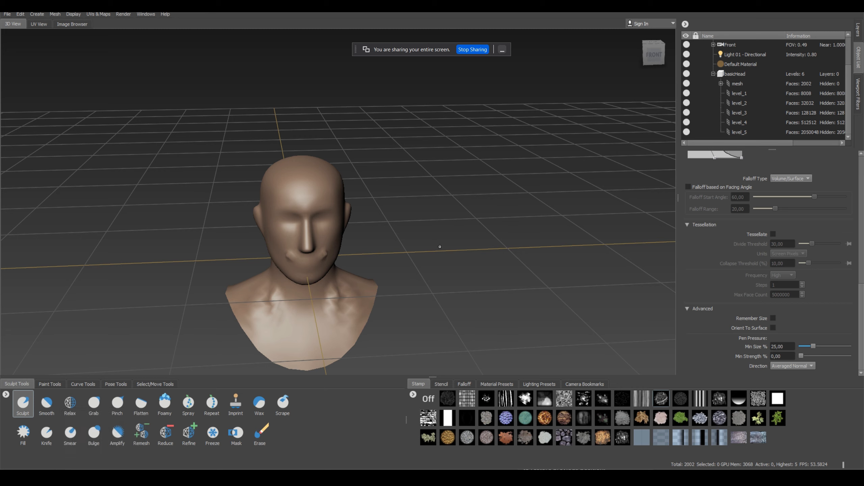
Step: Start a new texture map extraction operation for a Normal Map and select the basicHead source model
click(96, 14)
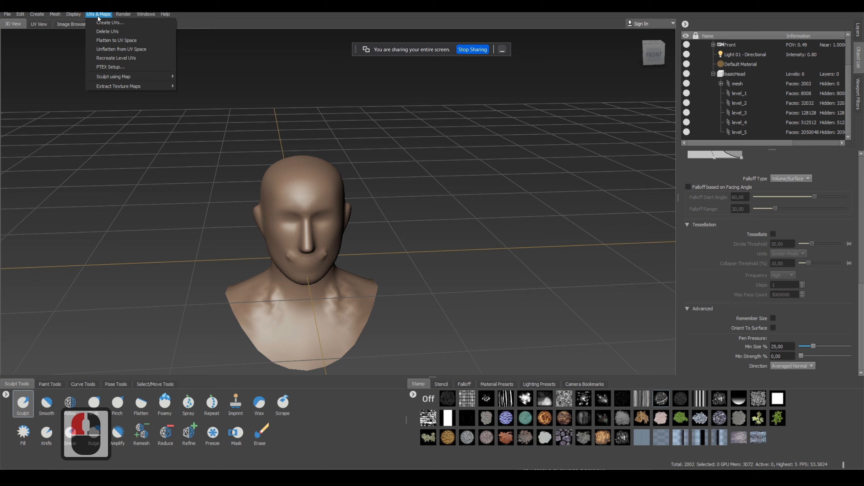
mouse_move(126, 87)
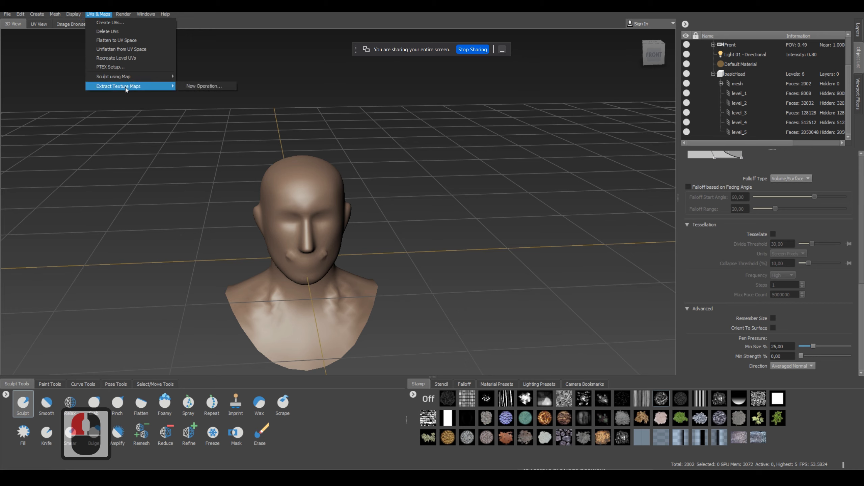
click(191, 86)
click(478, 261)
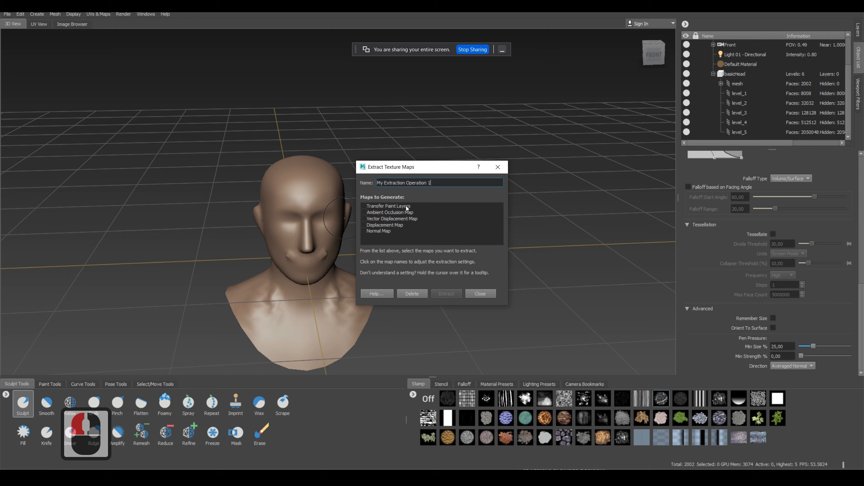
click(366, 231)
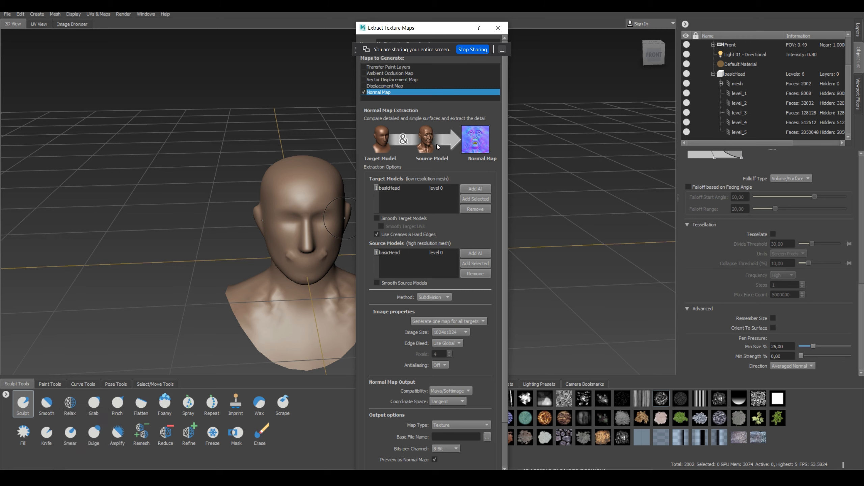
click(397, 252)
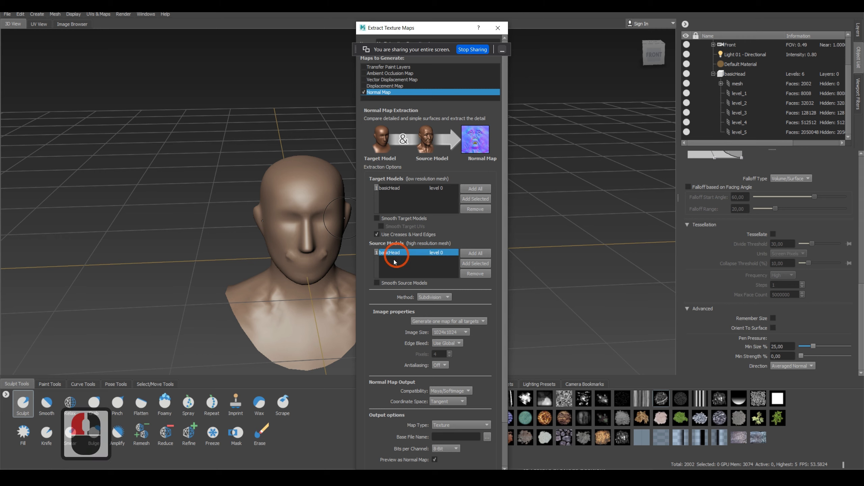
click(566, 131)
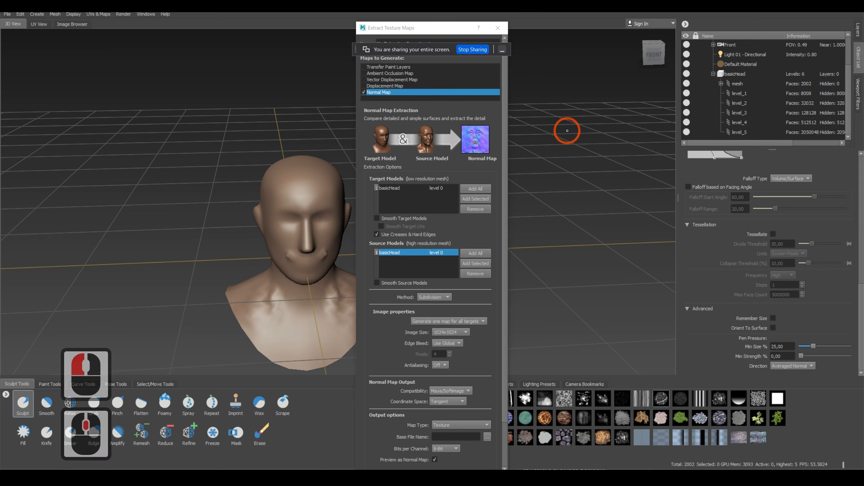
Step: Raise the head mesh to its highest subdivision level, 5, and close the texture extraction settings
key(Page_Up)
key(Page_Up)
key(Page_Up)
key(Page_Up)
key(Page_Up)
key(Page_Up)
key(Page_Up)
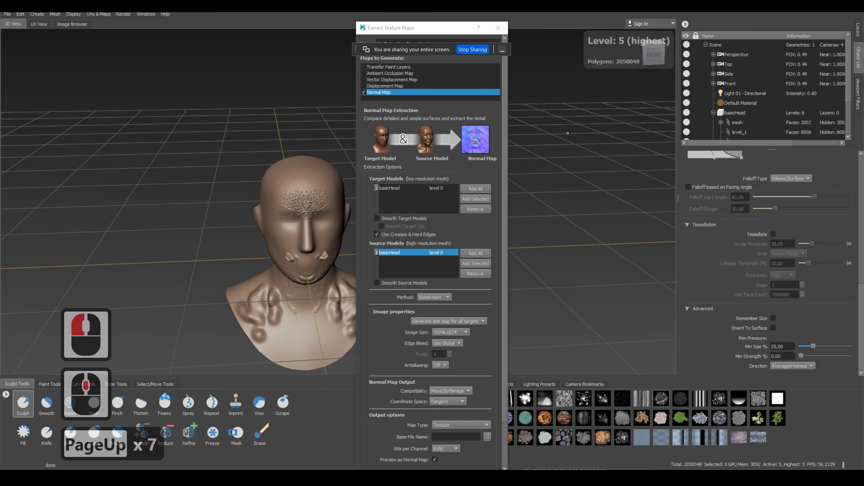
click(411, 257)
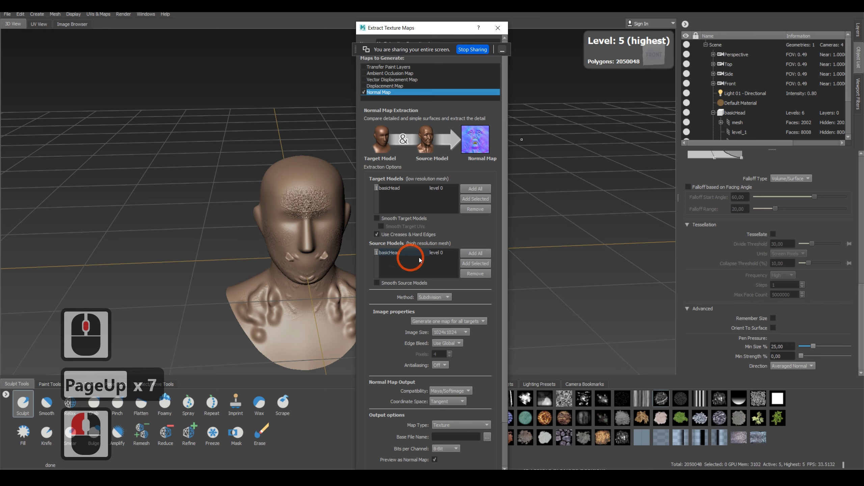
click(420, 455)
click(499, 29)
Step: Start another texture map extraction operation, enable the Normal Map and set its image size to 2048x2048
click(98, 14)
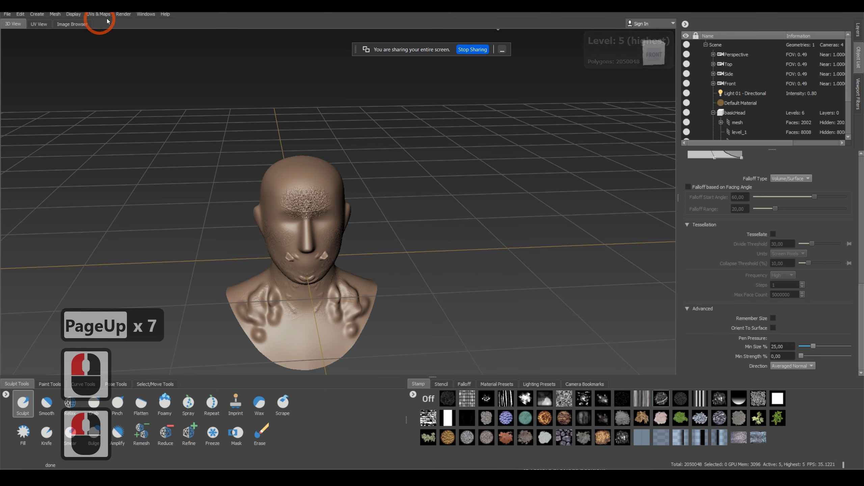
click(126, 86)
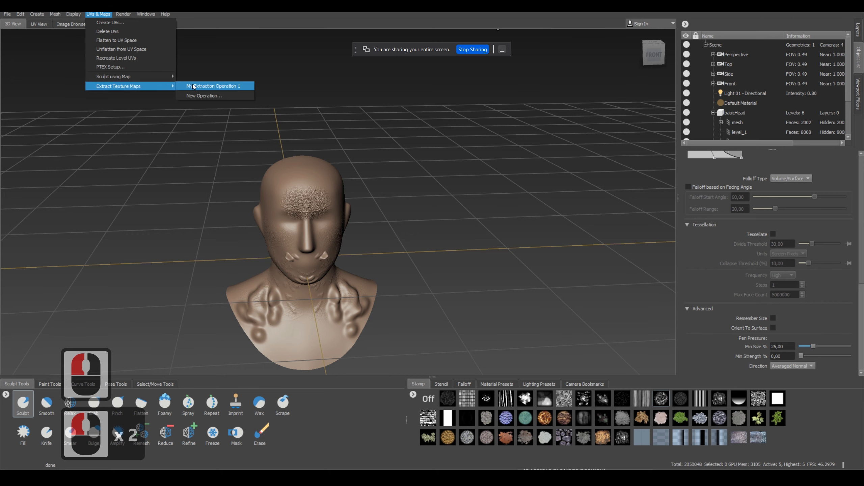
click(204, 95)
click(379, 231)
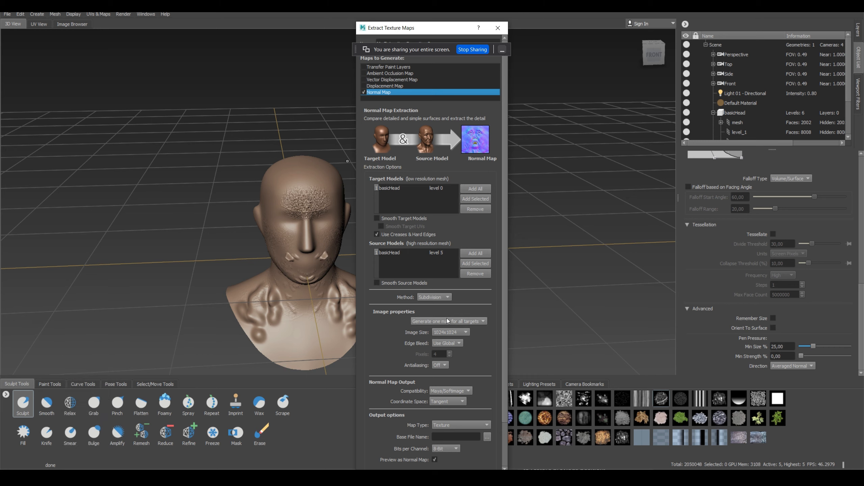
scroll(488, 309, down, 1)
click(461, 309)
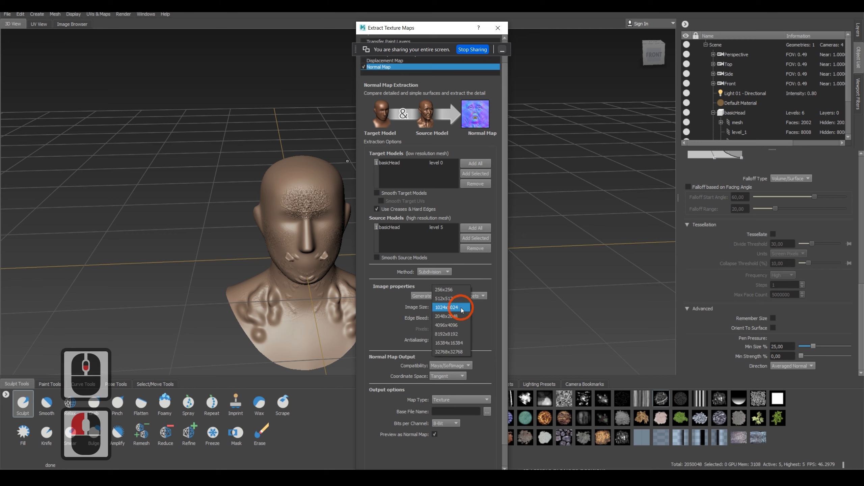
click(447, 316)
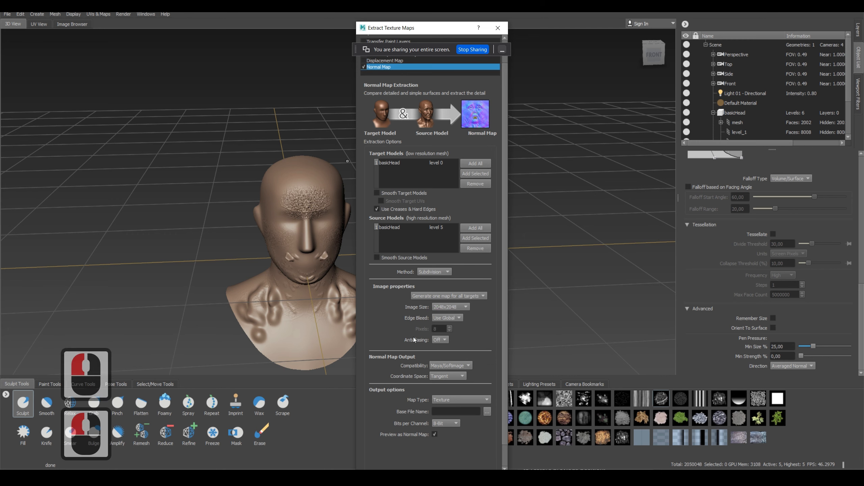
Step: Review the antialiasing, compatibility and coordinate space options, keeping antialiasing Off, Maya/Softimage compatibility and Tangent space
click(440, 341)
click(391, 327)
click(467, 366)
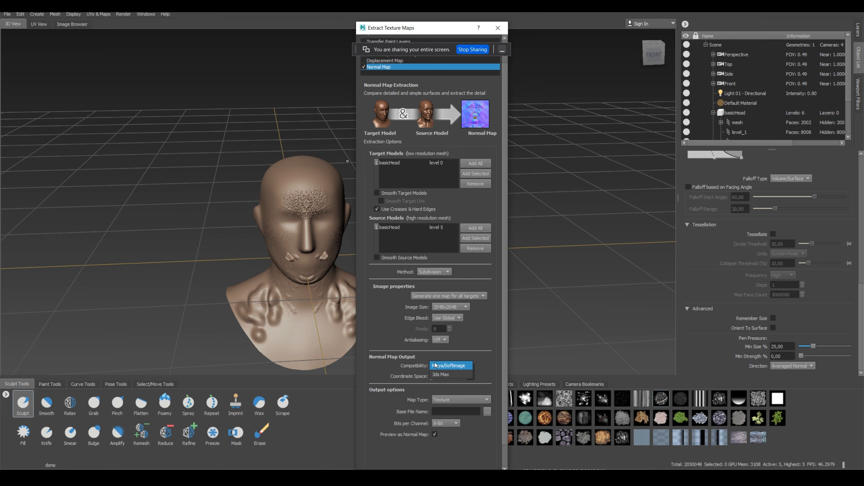
click(445, 366)
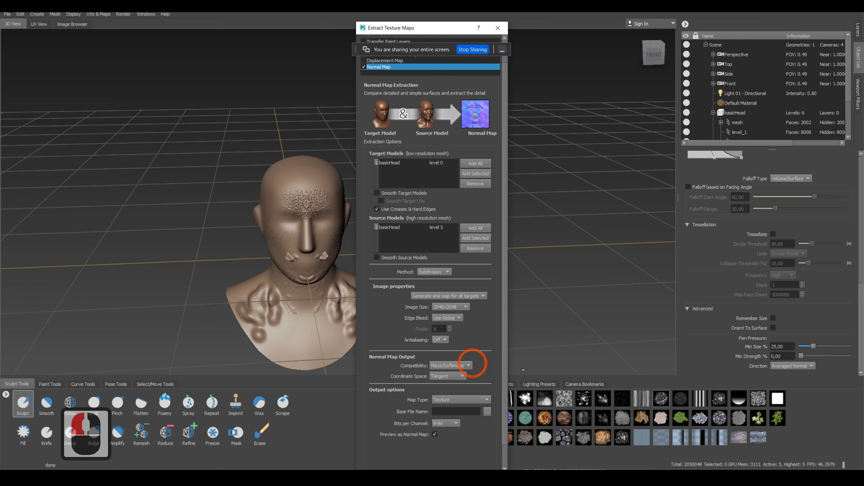
click(449, 376)
click(396, 373)
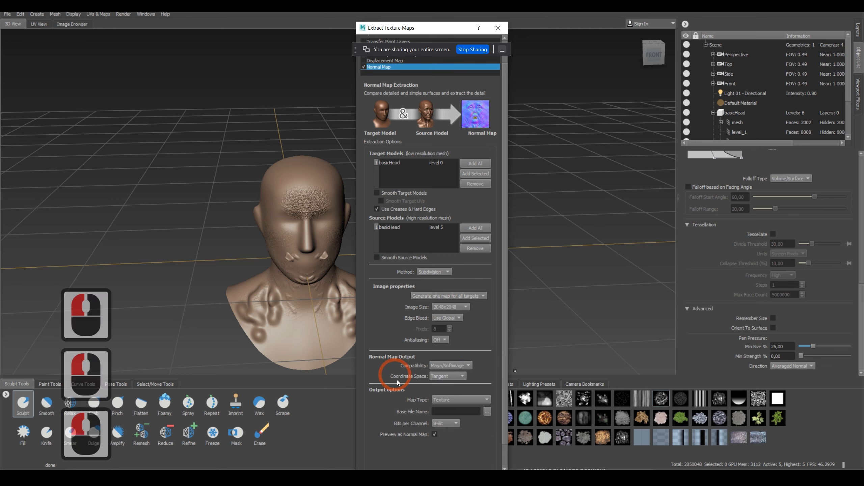
Step: Browse for the normal map's output file location and open New Folder inside Desktop > xyz > cccc
scroll(395, 417, down, 3)
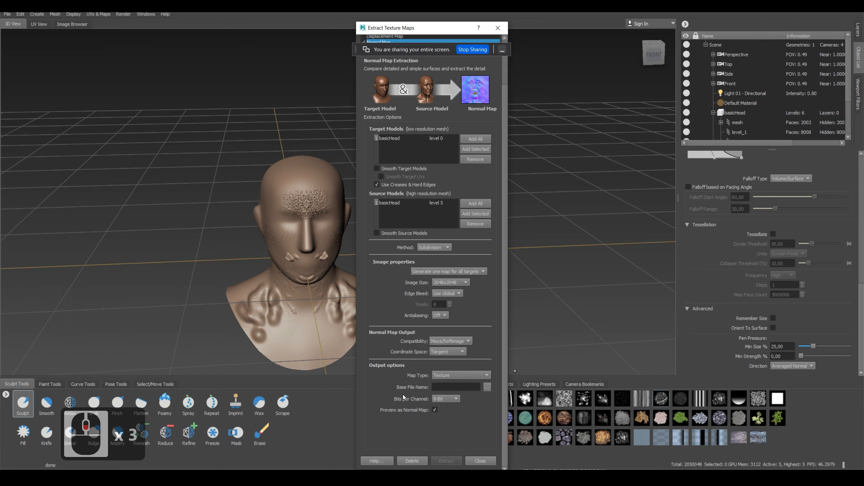
scroll(382, 313, up, 1)
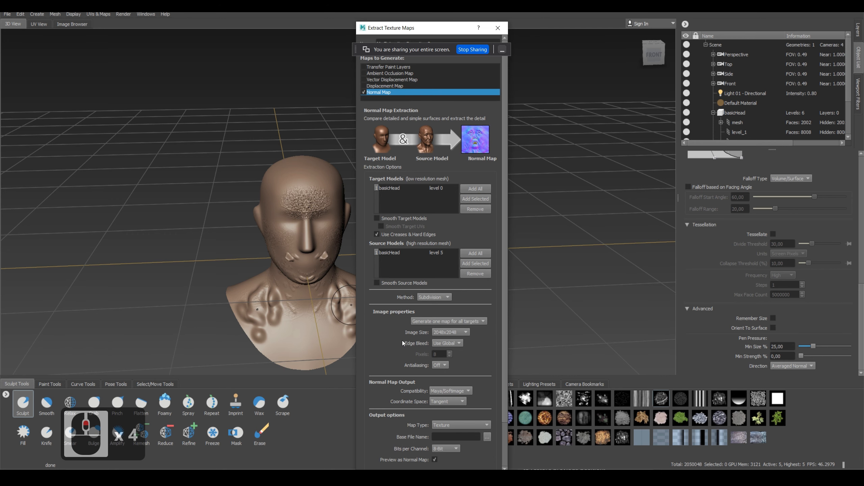
scroll(403, 340, down, 1)
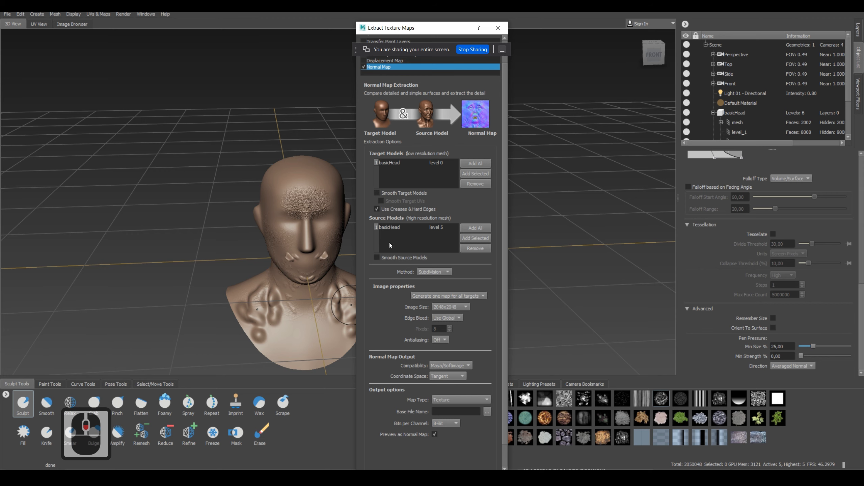
drag(431, 32, 332, 15)
scroll(386, 403, down, 1)
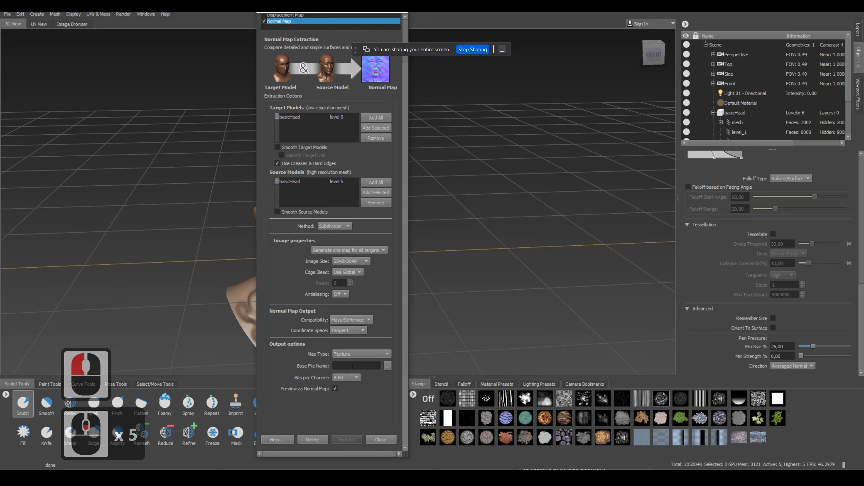
click(387, 365)
click(387, 366)
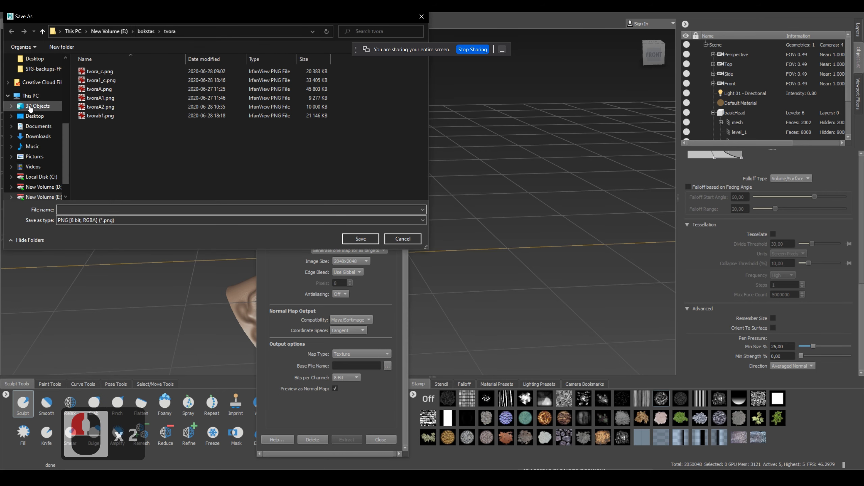
click(33, 58)
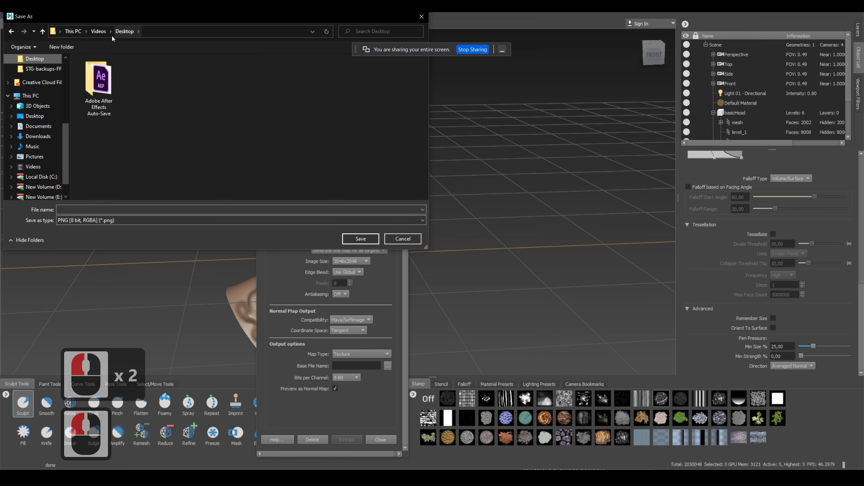
click(100, 31)
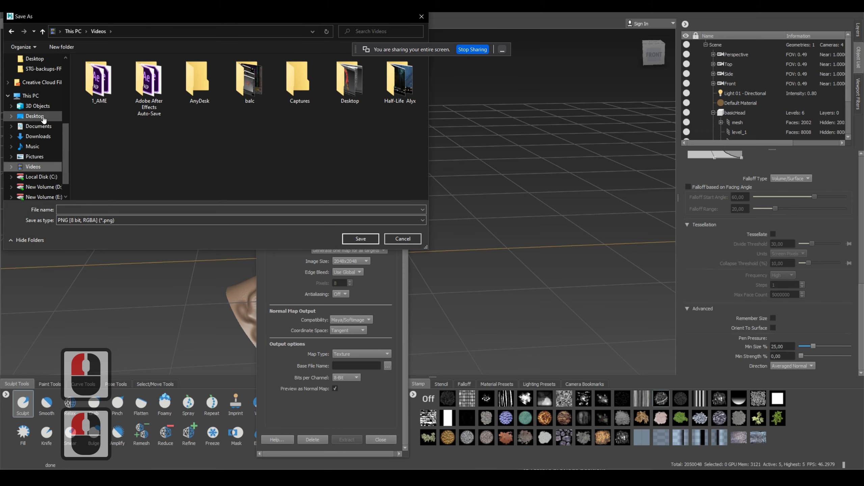
scroll(74, 106, up, 4)
click(34, 160)
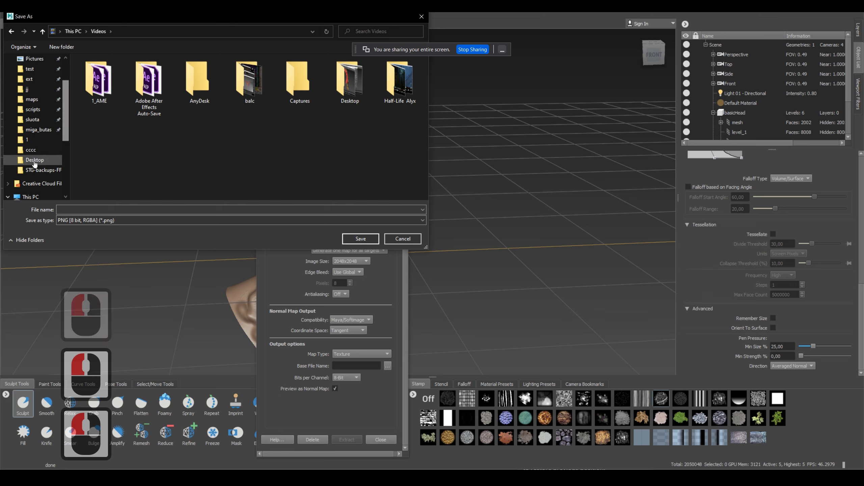
click(32, 151)
double_click(147, 84)
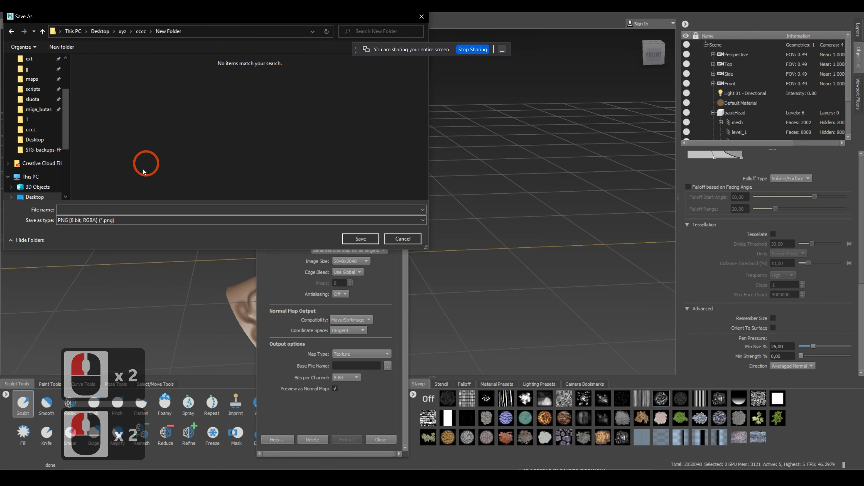
Step: Try to set the normal map's base file name to sss
click(139, 211)
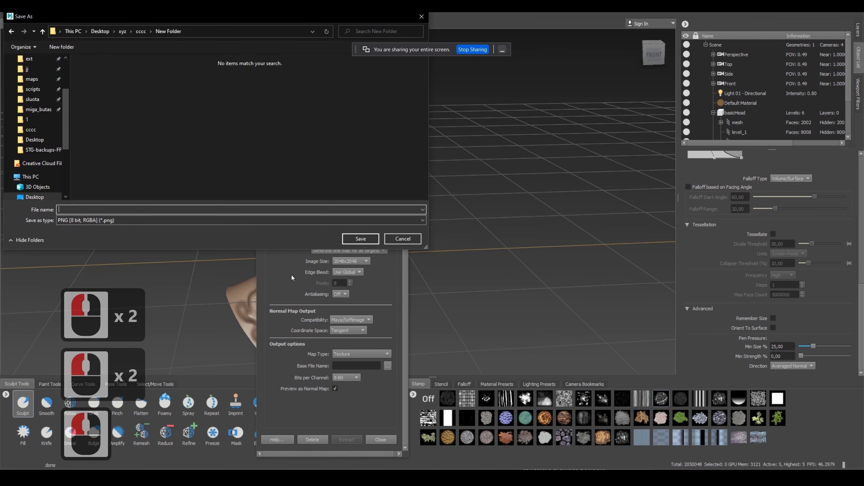
text(sss)
click(361, 238)
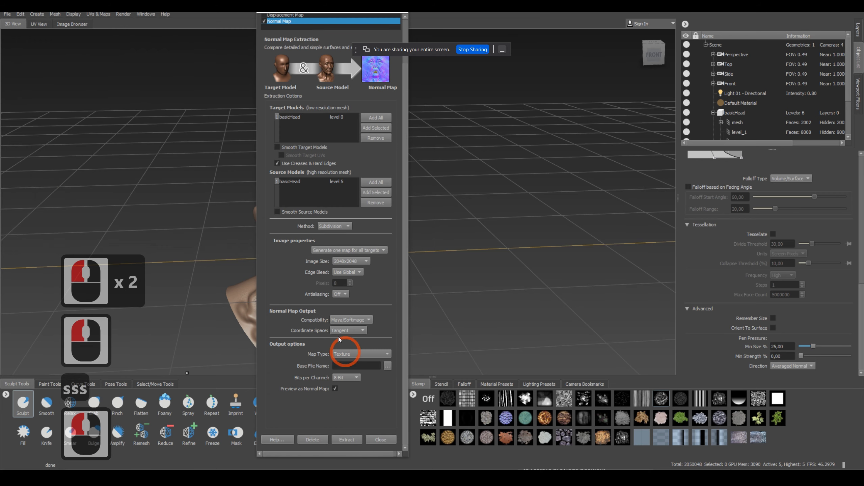
click(345, 367)
text(sss)
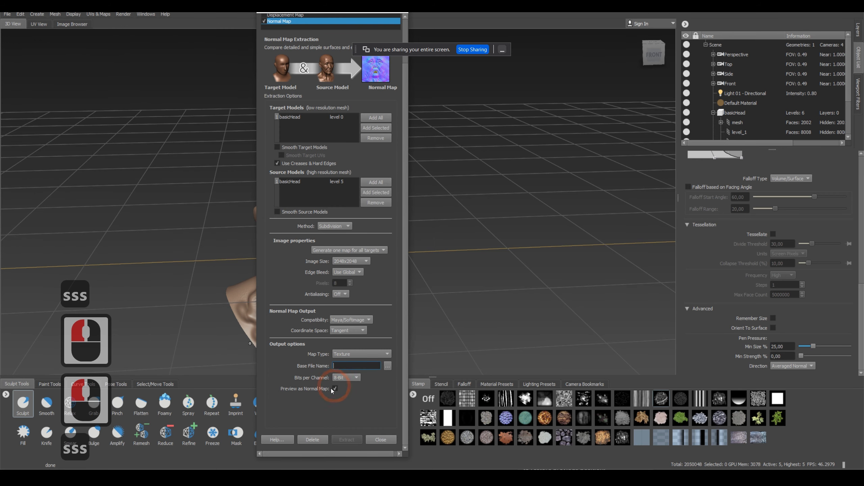
Step: Save the normal map's base file as www in New Folder, extract the map and close the extraction results
click(387, 365)
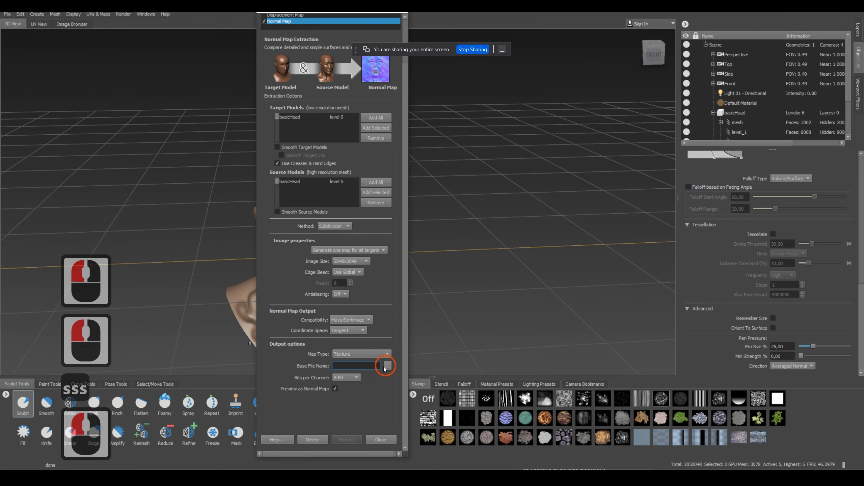
click(70, 210)
text(www)
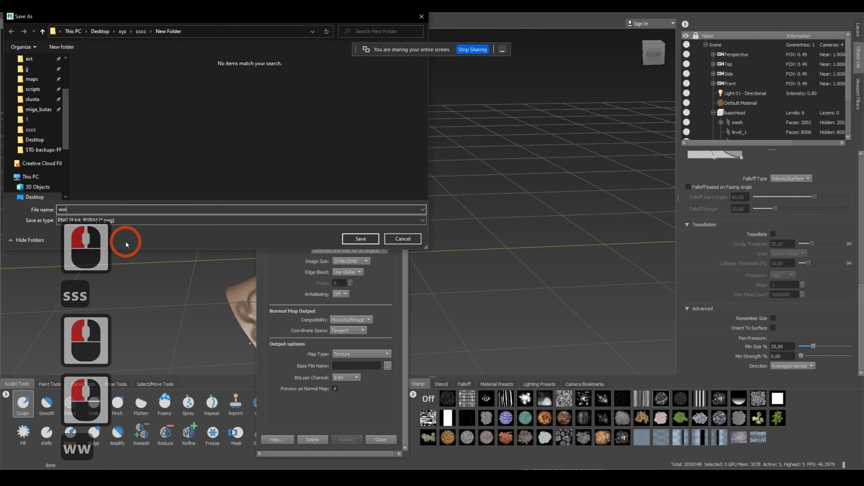
click(360, 239)
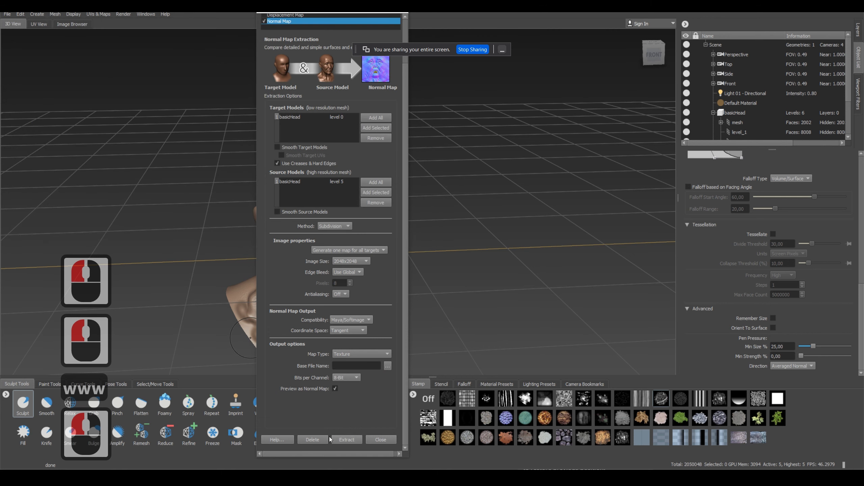
click(343, 440)
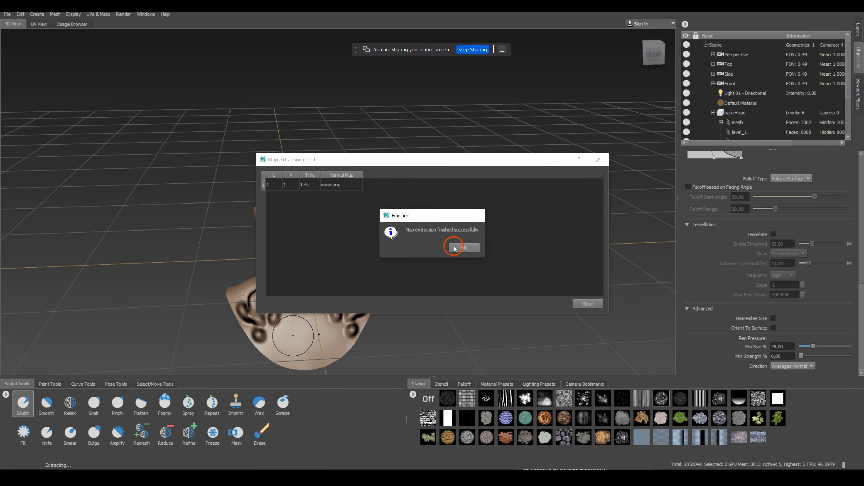
click(464, 247)
click(588, 304)
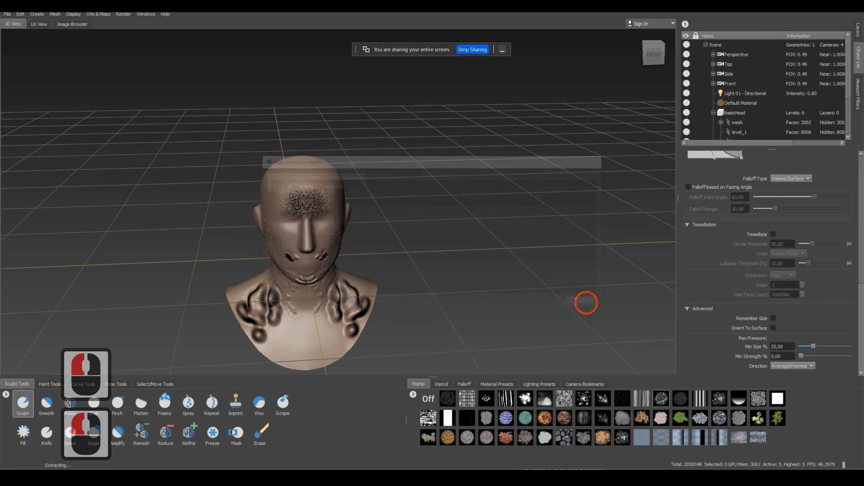
click(397, 239)
alt+middle_drag(397, 239, 318, 220)
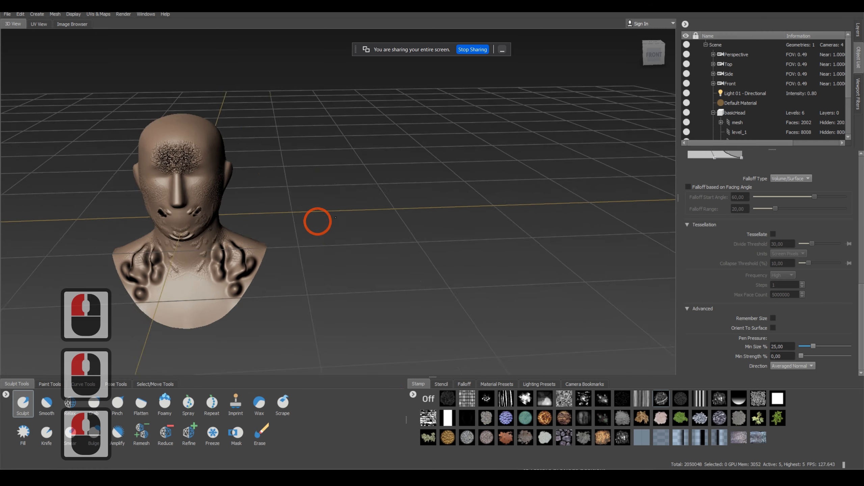
alt+drag(318, 220, 415, 373)
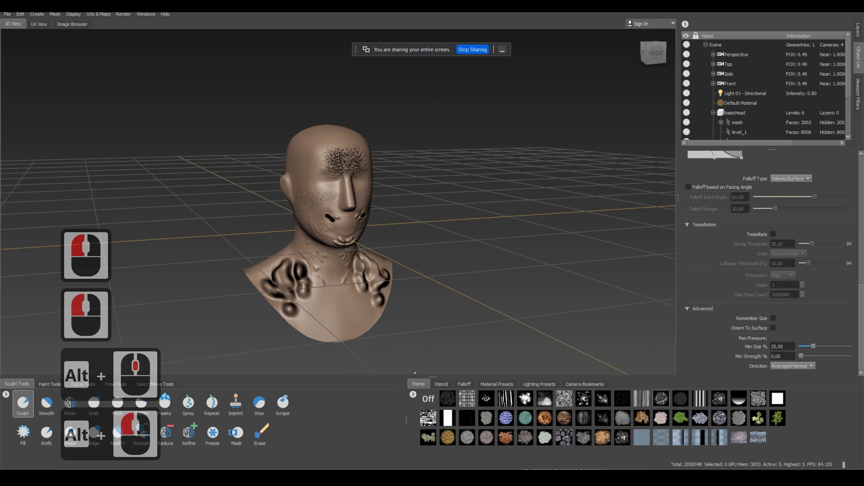
key(alt+Tab)
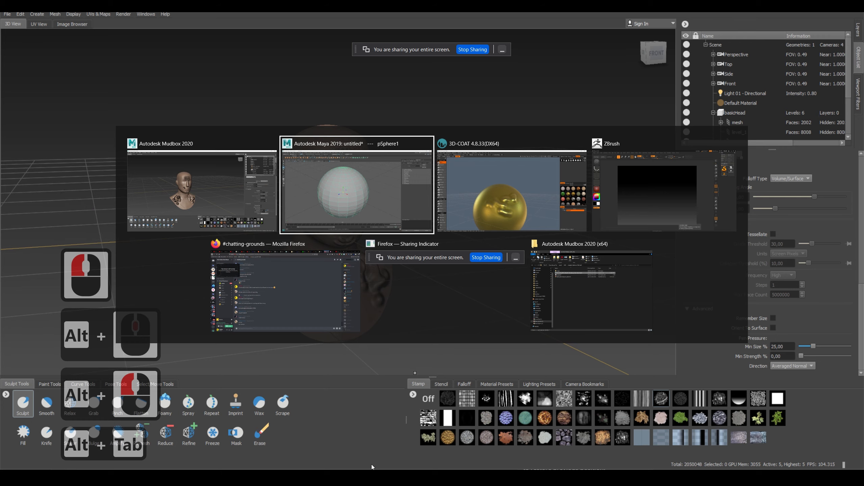
key(alt+Tab)
key(alt+Tab)
key(alt+Tab)
key(alt+Tab)
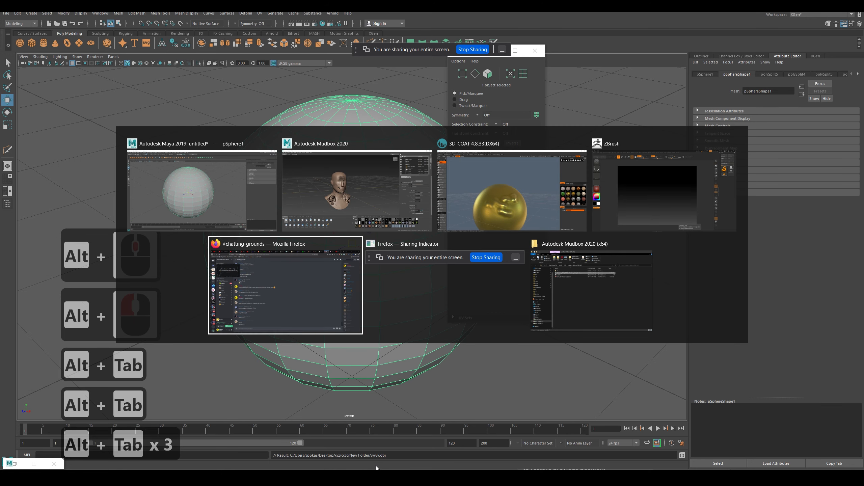
key(alt+Tab)
key(alt+Tab)
key(alt+Tab)
key(alt+Tab)
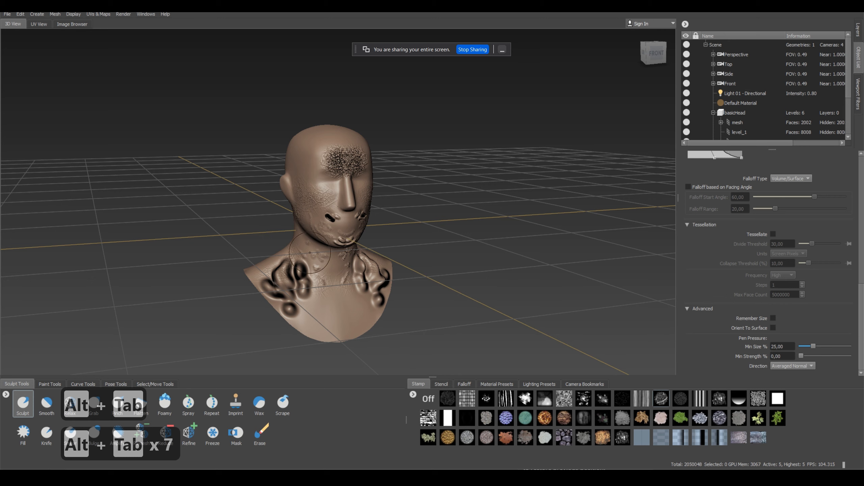
Step: Cycle the head mesh through its subdivision levels and end at the lowest, level 0
key(Page_Down)
key(Page_Down)
key(Page_Down)
key(Page_Up)
key(Page_Up)
key(Page_Up)
key(Page_Up)
key(Page_Up)
key(Page_Up)
key(Page_Up)
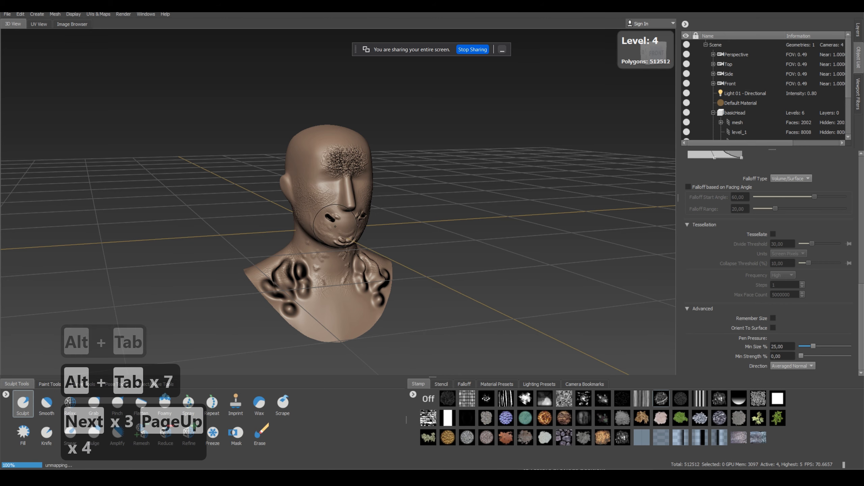
key(Page_Down)
key(Page_Down)
key(Page_Down)
key(Page_Down)
key(Page_Down)
key(Page_Down)
key(Page_Down)
key(Page_Down)
key(Page_Down)
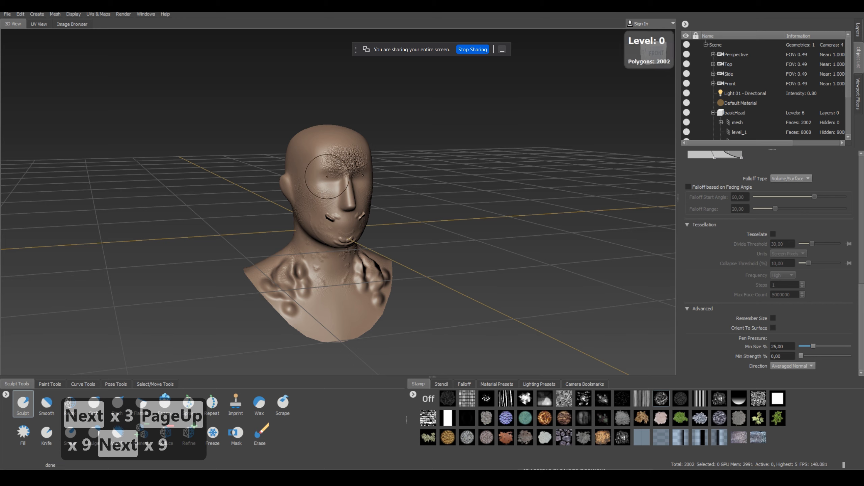
Step: Activate the Objects selection tool and try to select the head mesh
key(w)
key(w)
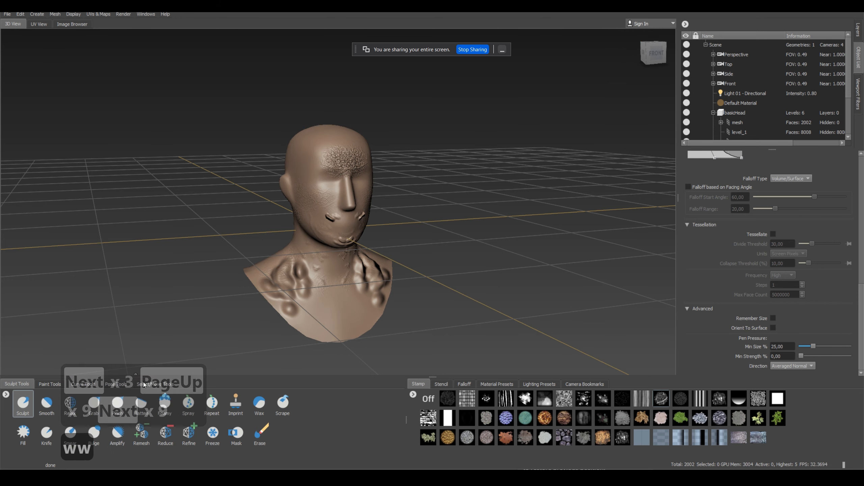
click(156, 384)
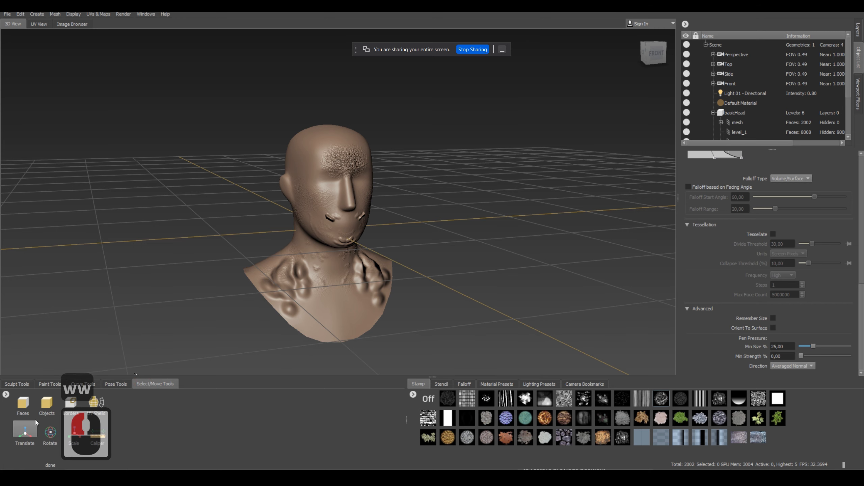
click(49, 412)
click(319, 294)
click(333, 280)
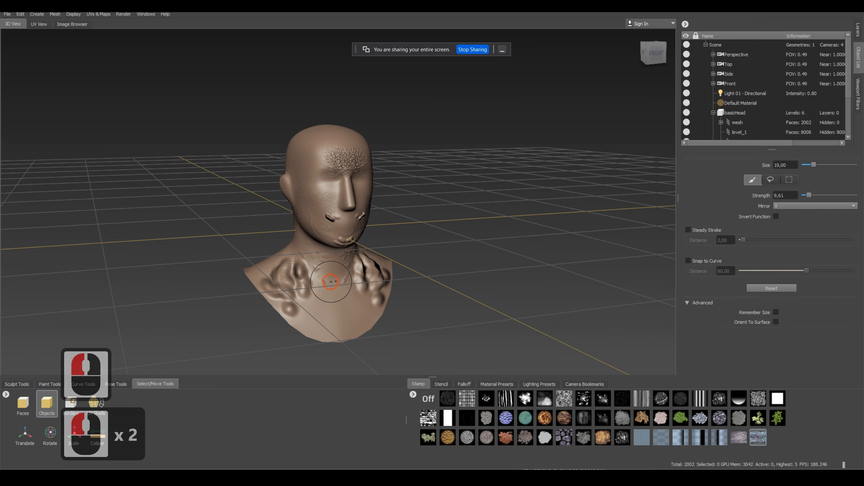
click(323, 304)
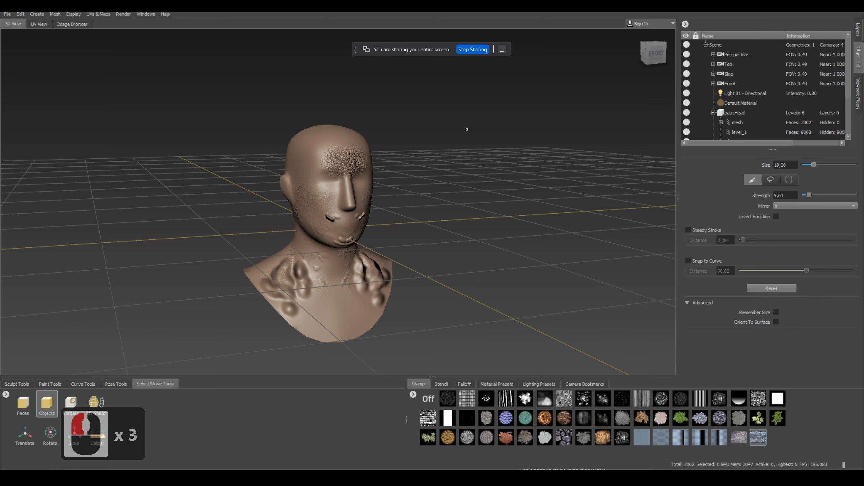
Step: Try to export the head mesh with Export Selection
click(7, 14)
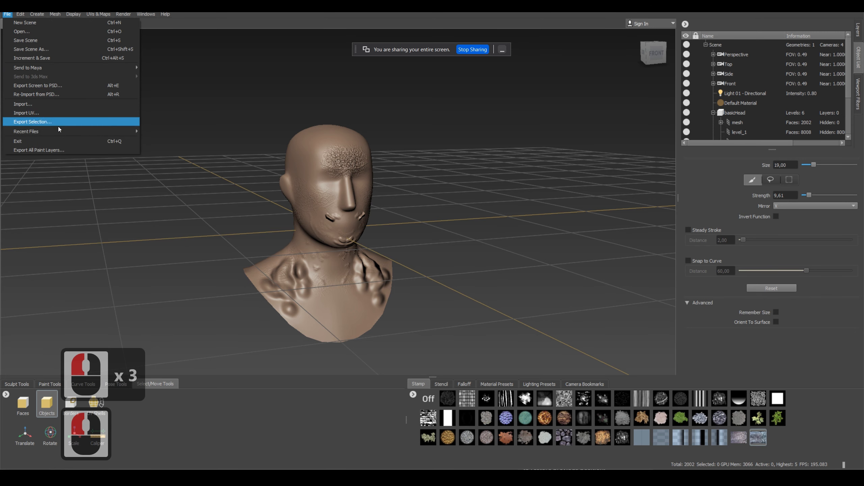
mouse_move(38, 71)
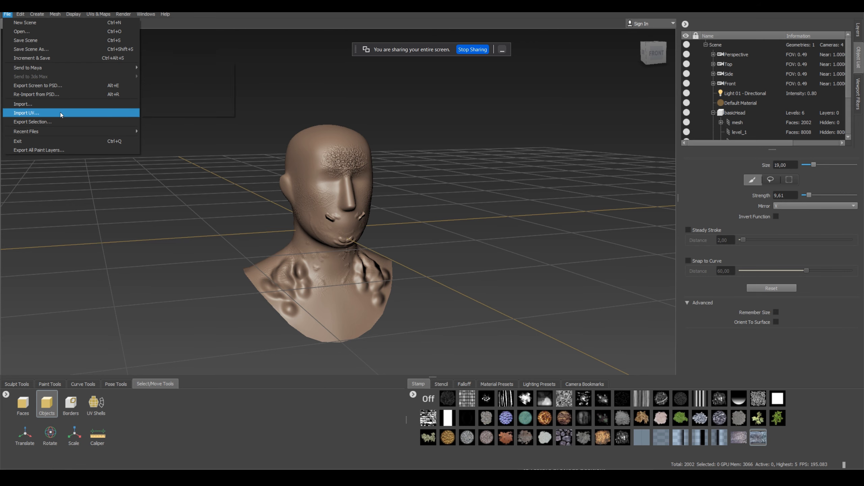
click(53, 122)
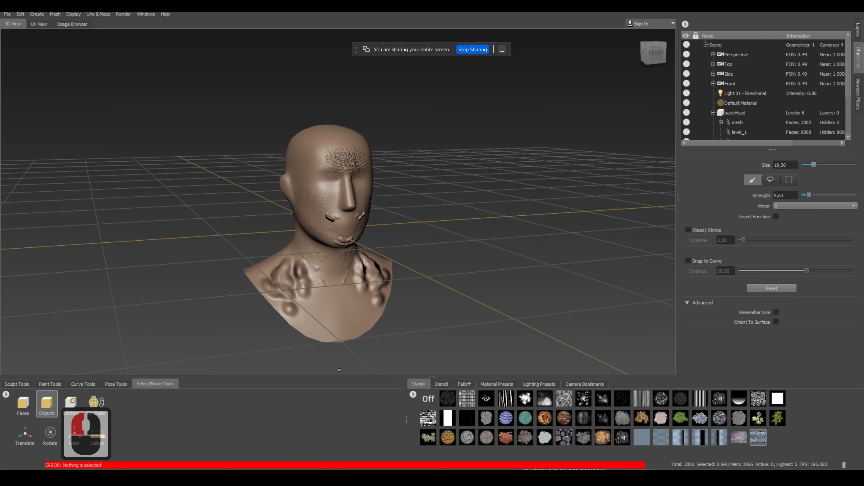
Step: Select the head mesh and export the selection as auvmudbox.obj into New Folder inside the cccc folder
click(309, 315)
double_click(302, 286)
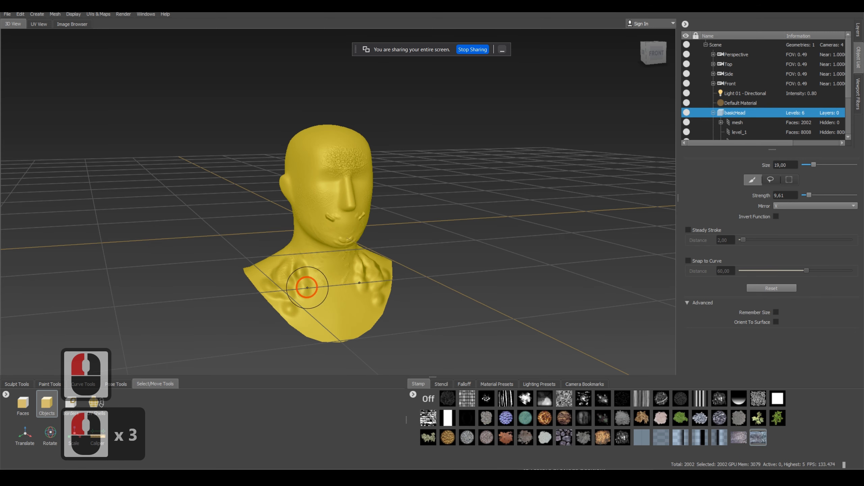
click(6, 14)
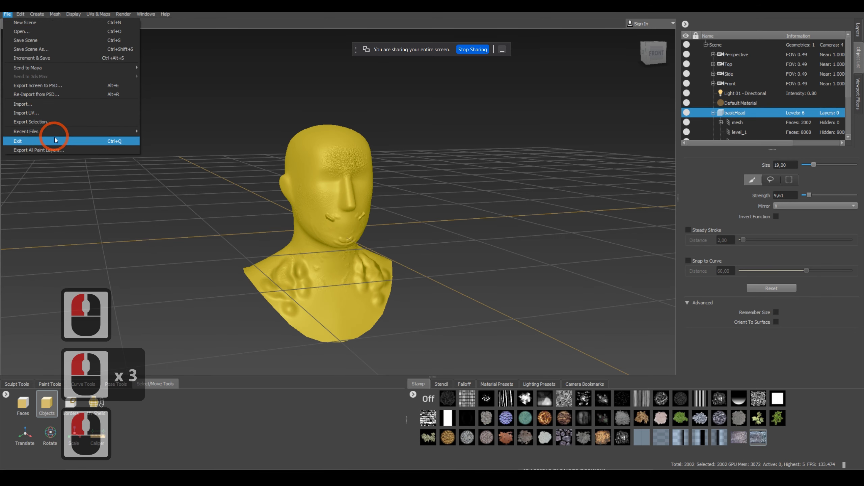
click(66, 120)
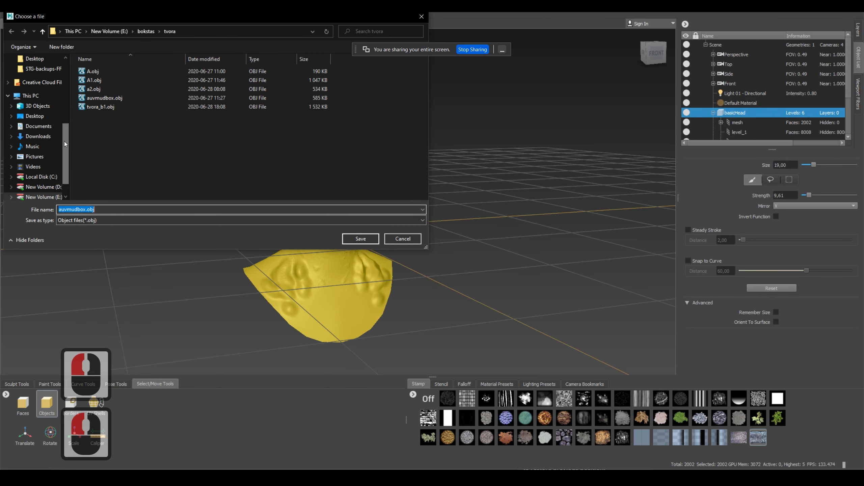
drag(64, 141, 73, 112)
double_click(45, 119)
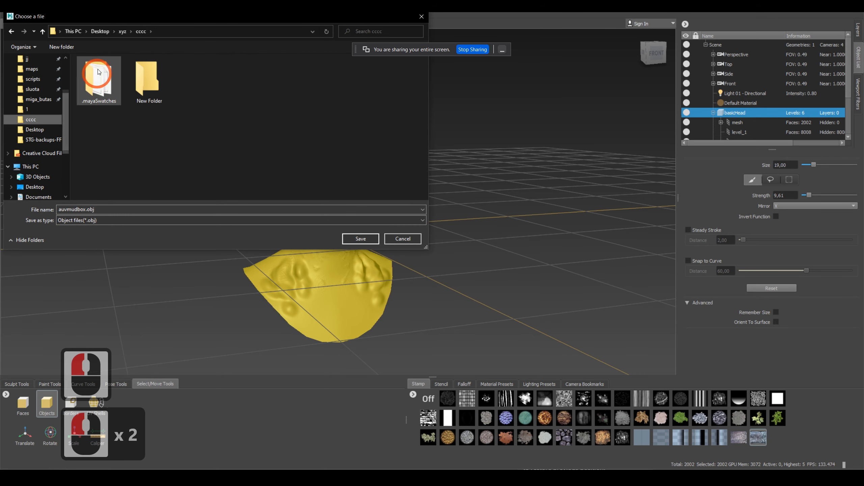
double_click(136, 81)
click(117, 209)
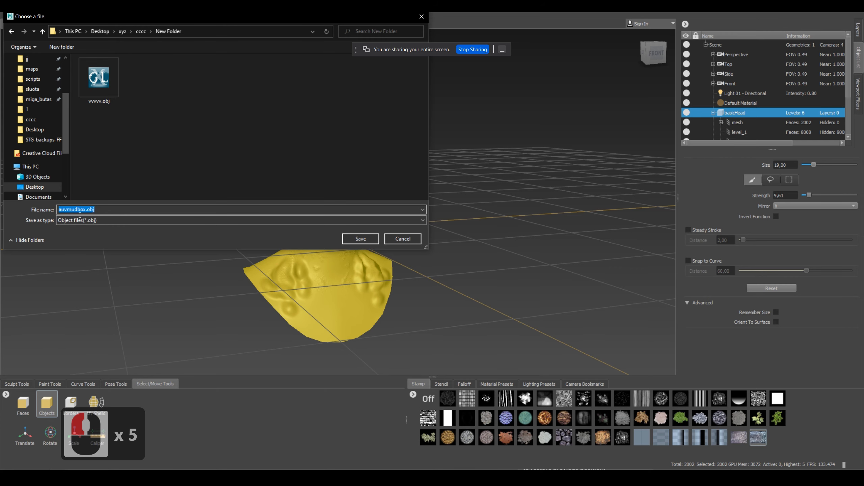
click(370, 240)
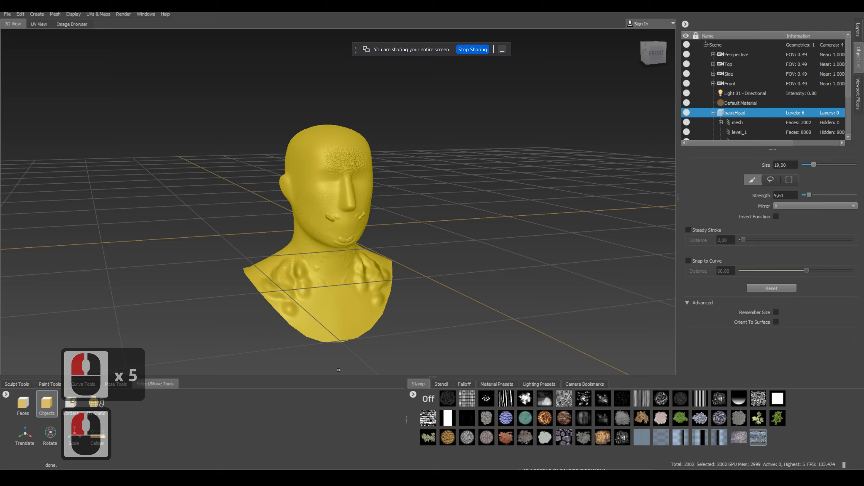
Step: Switch to Maya and delete the polygon sphere from the scene
key(alt+Tab)
click(371, 258)
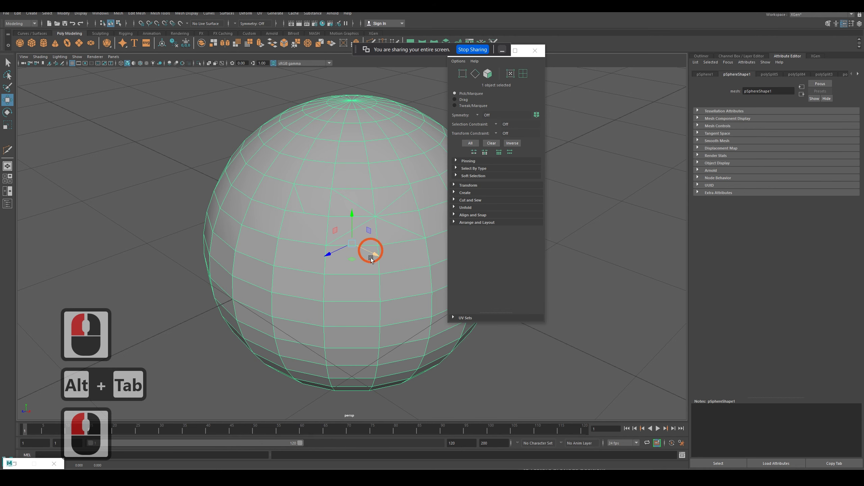
right_drag(178, 187, 212, 178)
click(294, 218)
key(Delete)
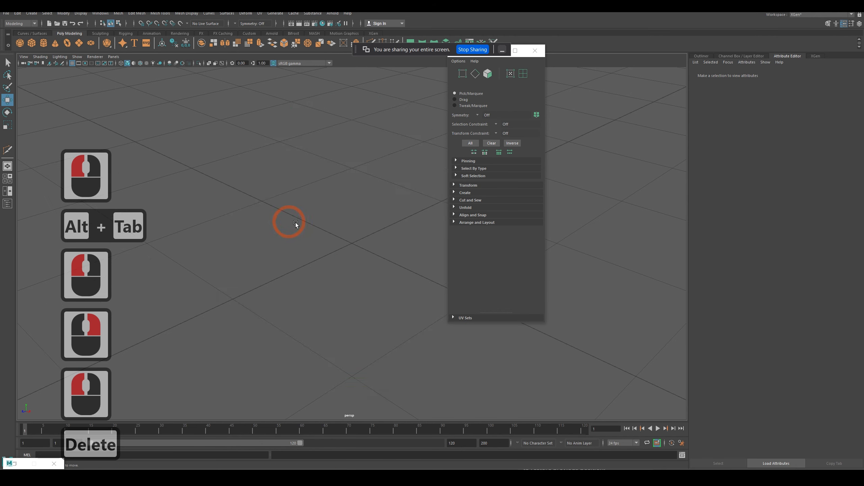
Step: Import auvmudbox.obj from the New Folder in Desktop\xyz\cccc
scroll(296, 228, down, 9)
click(6, 13)
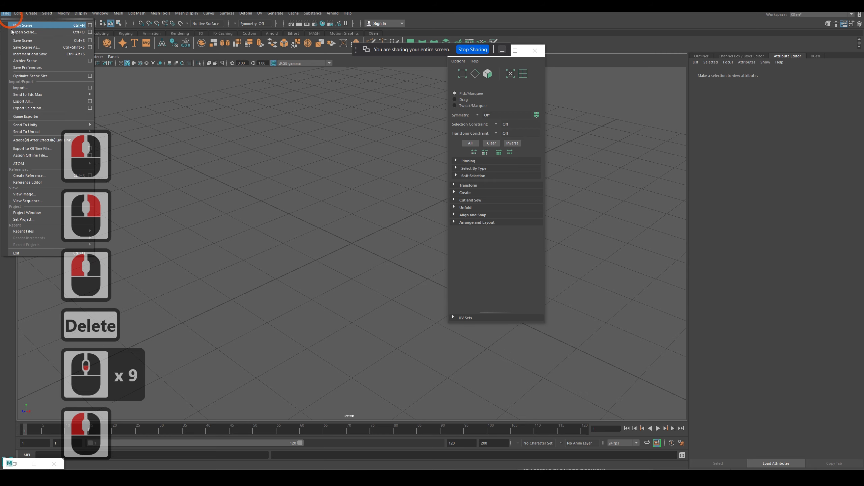
click(39, 91)
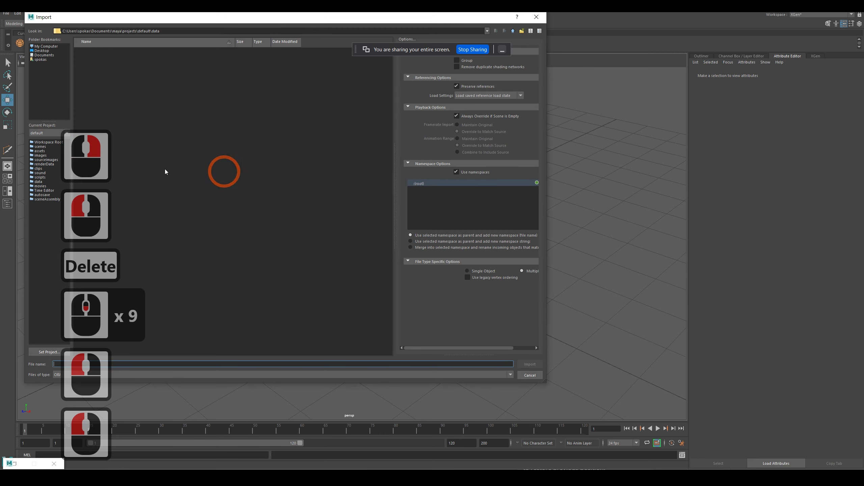
double_click(42, 50)
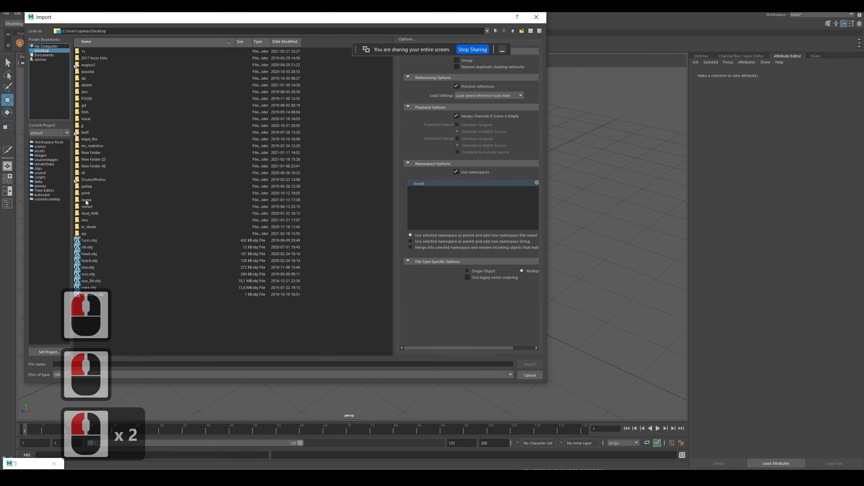
double_click(87, 233)
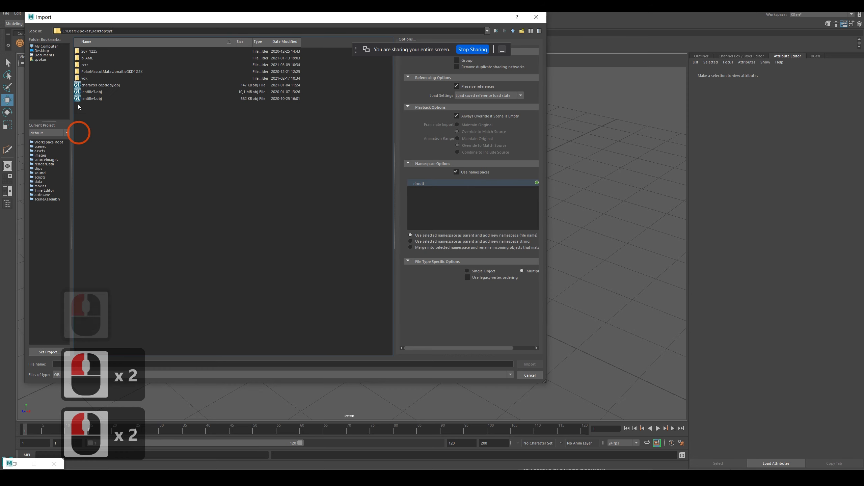
double_click(85, 65)
double_click(88, 58)
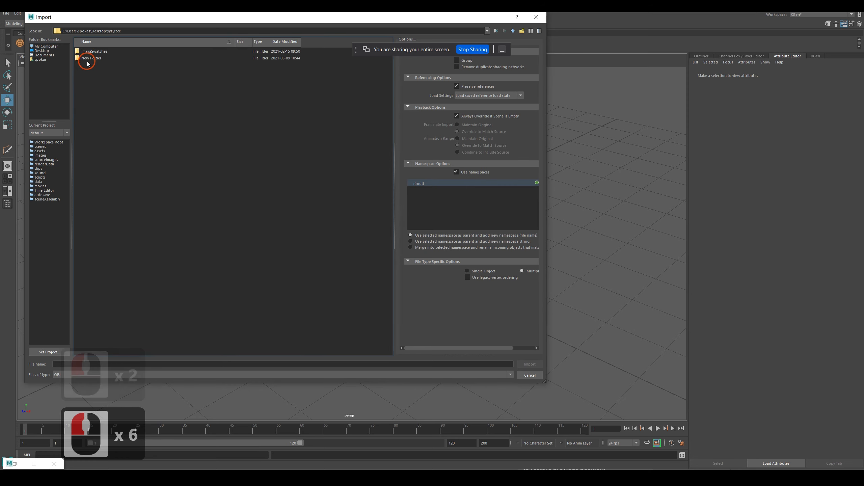
click(381, 285)
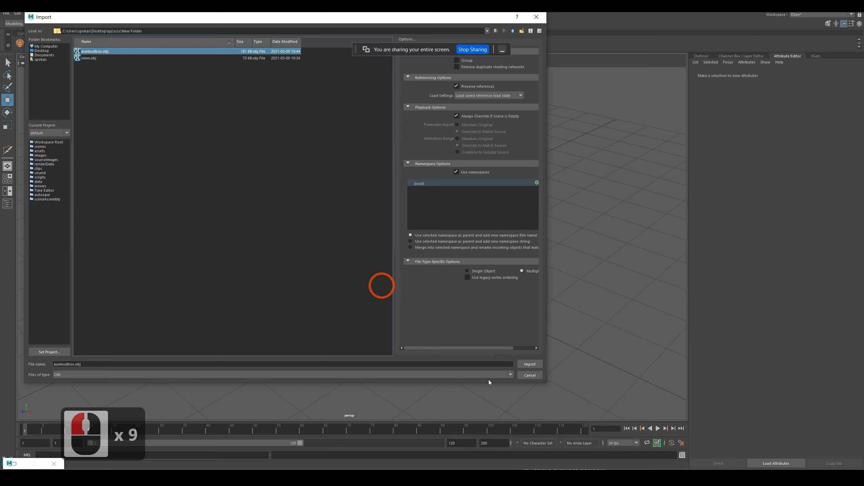
click(534, 368)
Step: Select all edges of the imported head, soften them, and return to object selection mode
scroll(306, 289, down, 20)
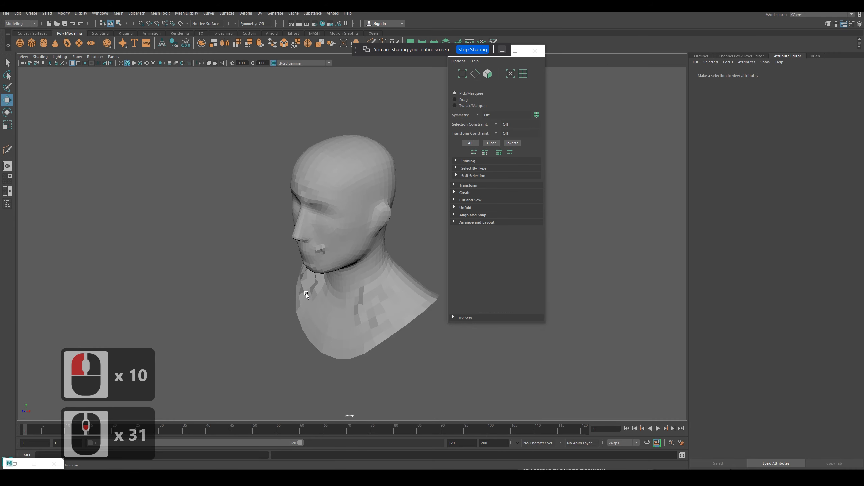
alt+drag(306, 293, 249, 208)
right_drag(252, 201, 266, 171)
click(346, 186)
drag(227, 81, 405, 353)
right_drag(307, 198, 353, 199)
click(264, 190)
right_drag(253, 193, 275, 180)
click(281, 222)
alt+drag(287, 223, 279, 209)
Step: Select the head mesh and open the attributes of its lambert1 material
click(316, 256)
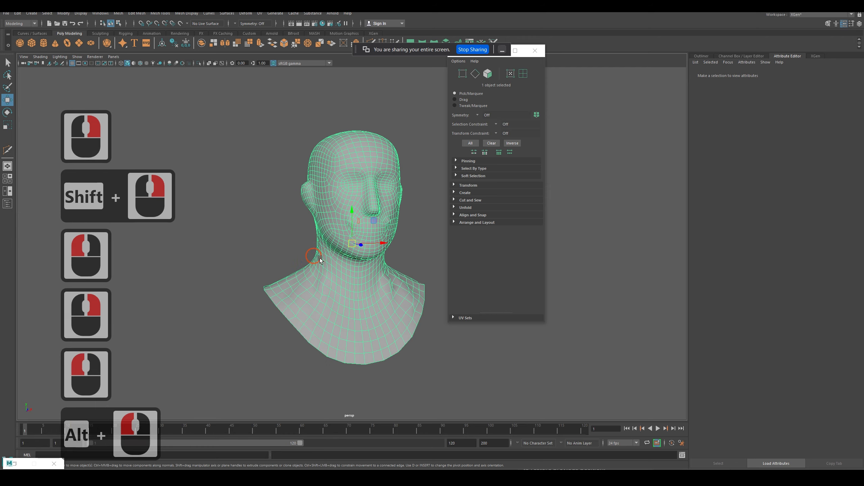
mouse_move(418, 305)
alt+mouse_down()
mouse_move(404, 310)
mouse_move(430, 315)
alt+mouse_up()
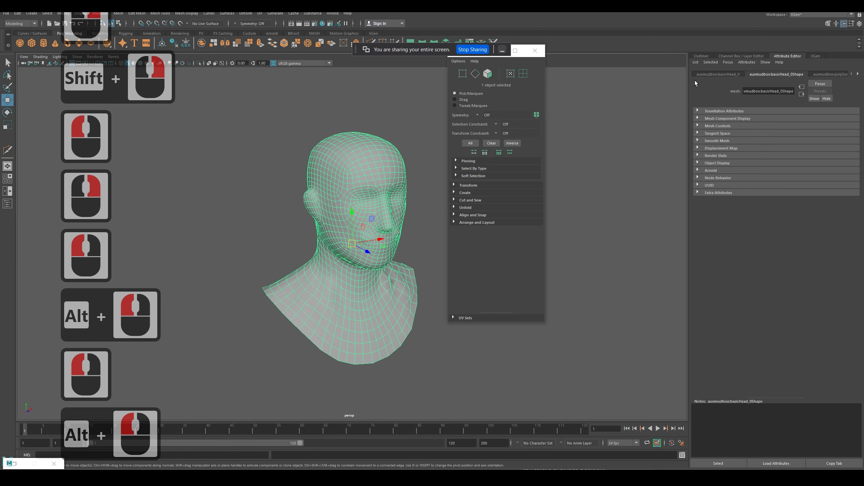
click(759, 57)
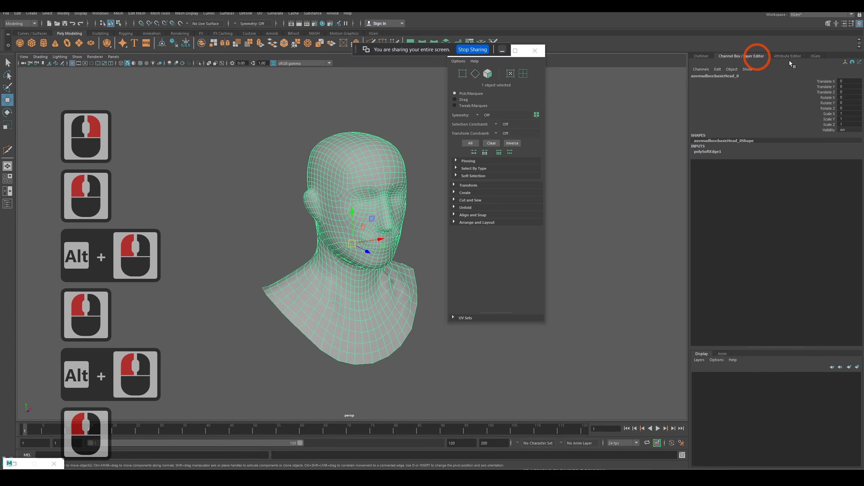
click(815, 56)
click(701, 56)
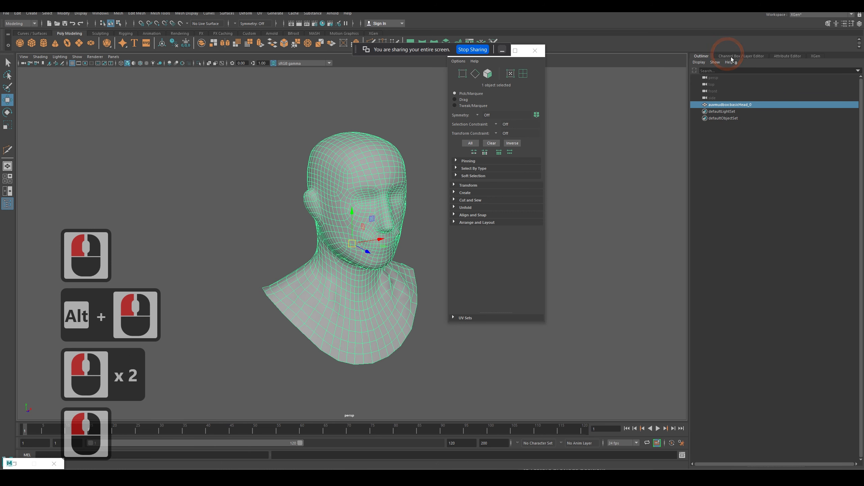
click(787, 56)
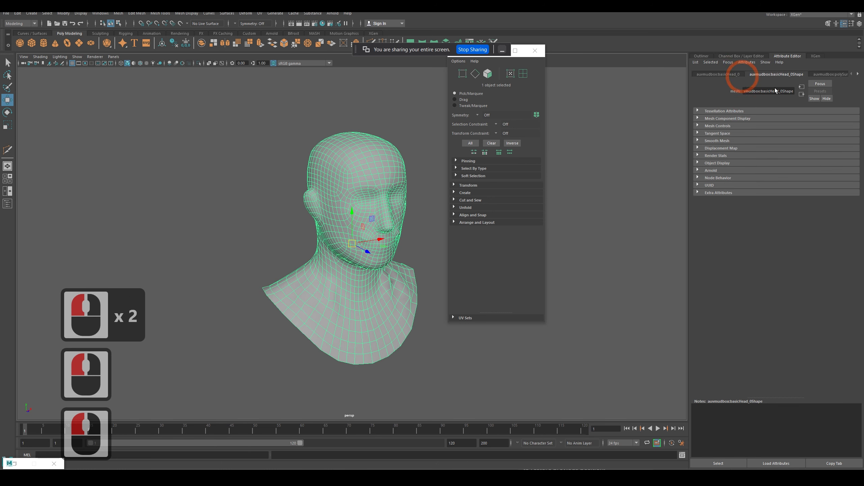
click(858, 73)
click(858, 73)
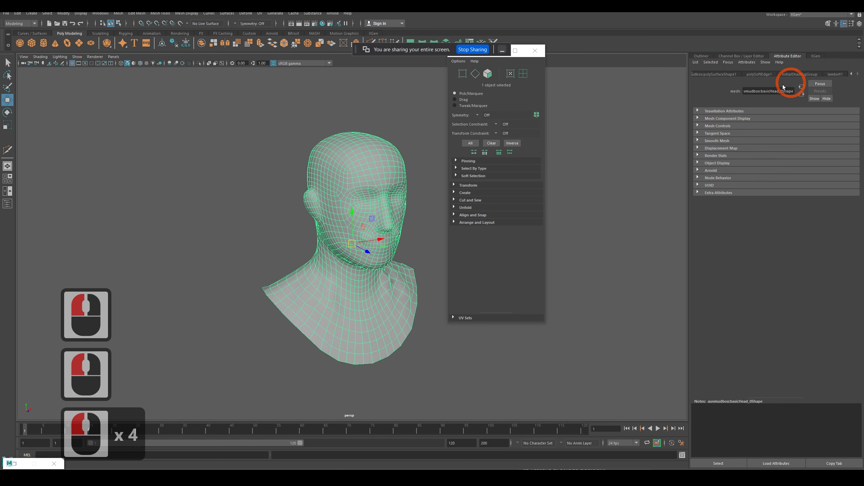
click(834, 75)
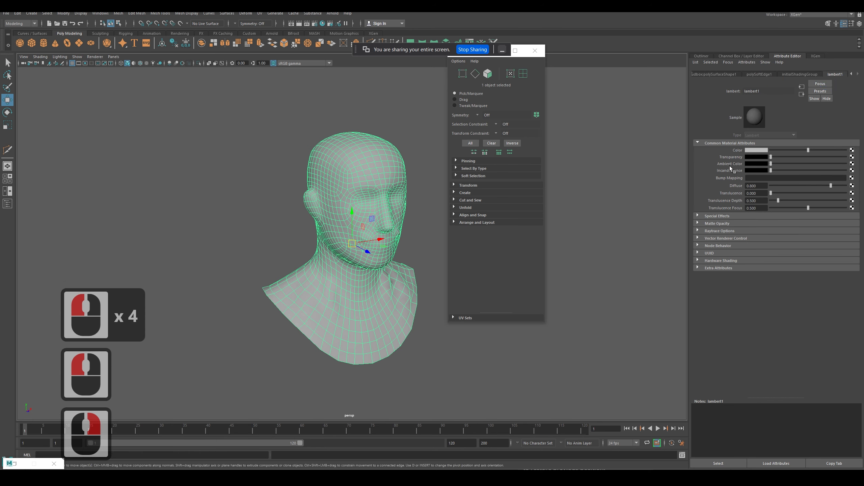
Step: Connect a File texture to lambert1's Bump Mapping used as Tangent Space Normals, and open the file node's attributes
click(851, 177)
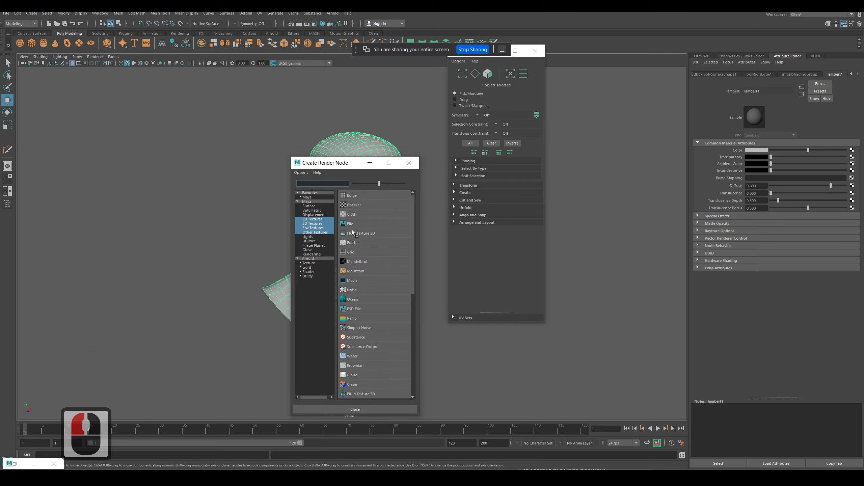
click(348, 223)
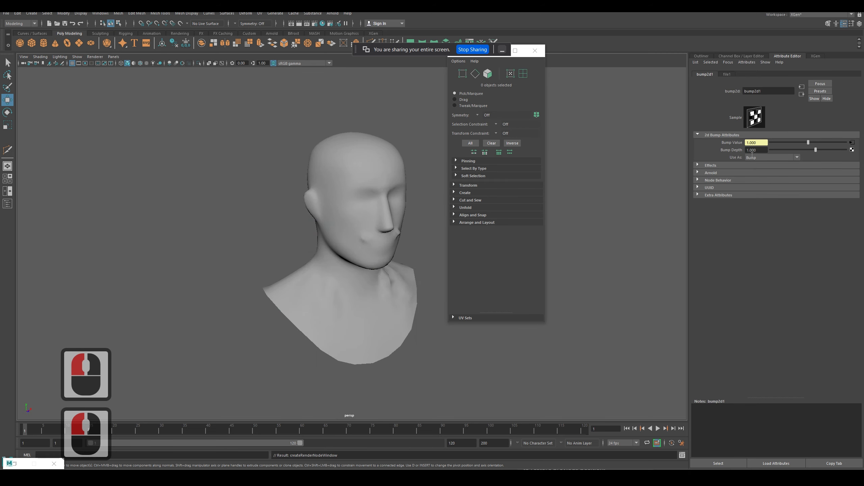
click(766, 158)
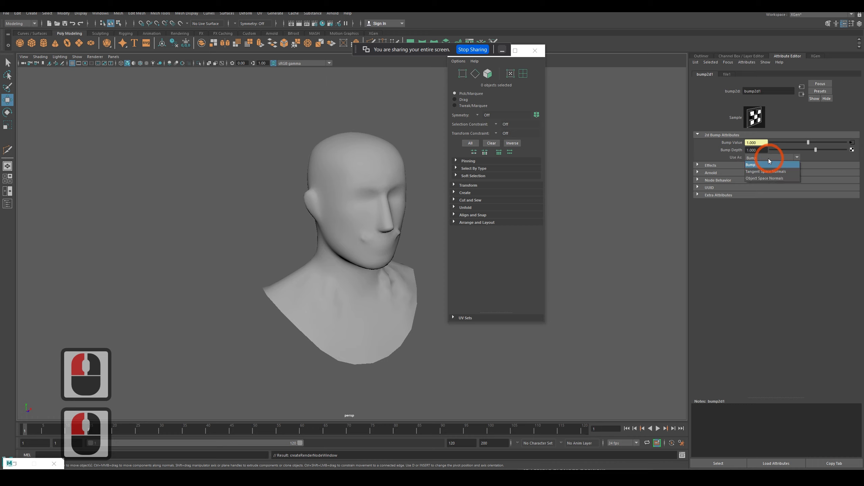
click(780, 173)
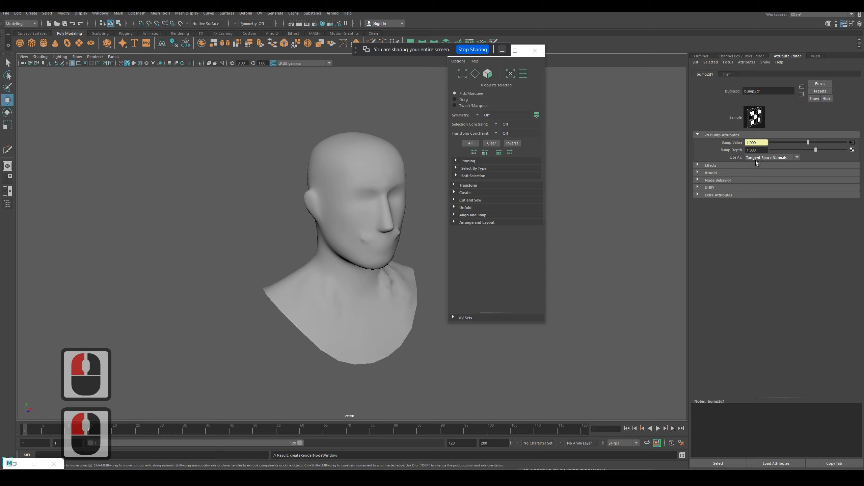
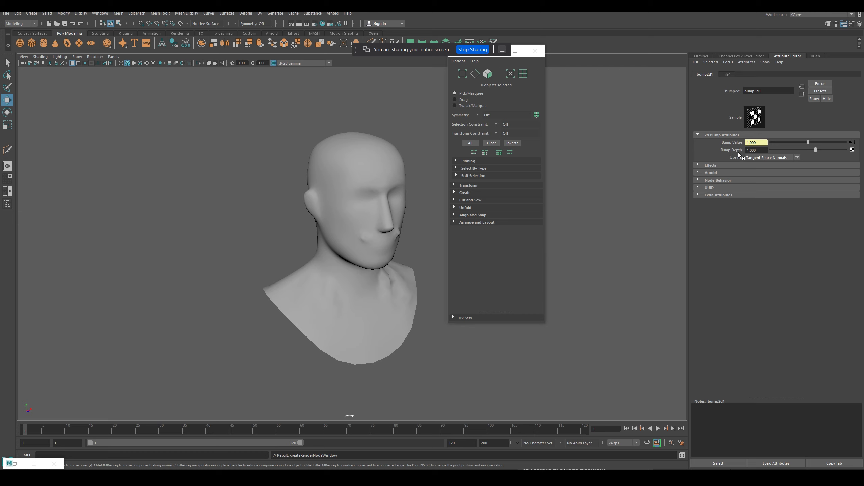
click(853, 144)
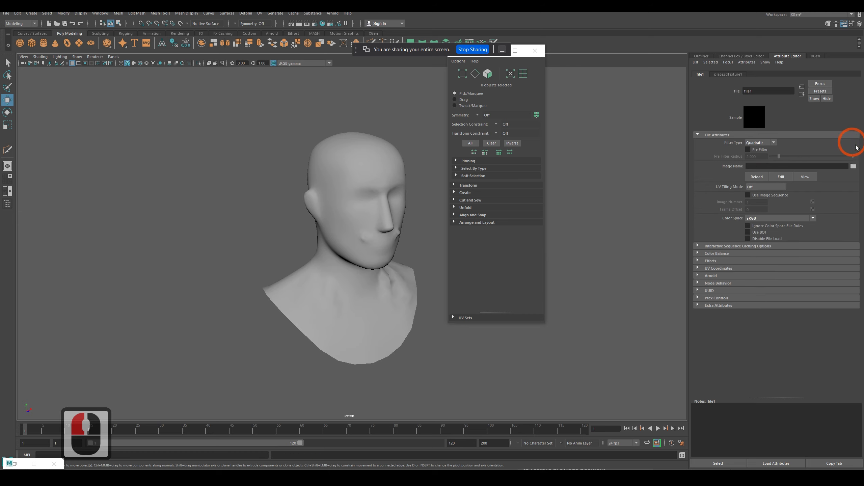
Step: Browse for an image for the file1 texture node and go to the xyz folder on the Desktop
click(853, 166)
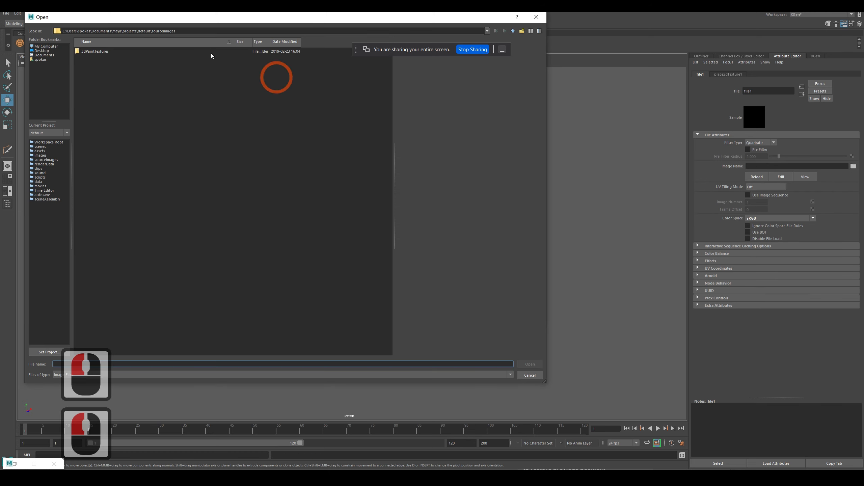
click(42, 51)
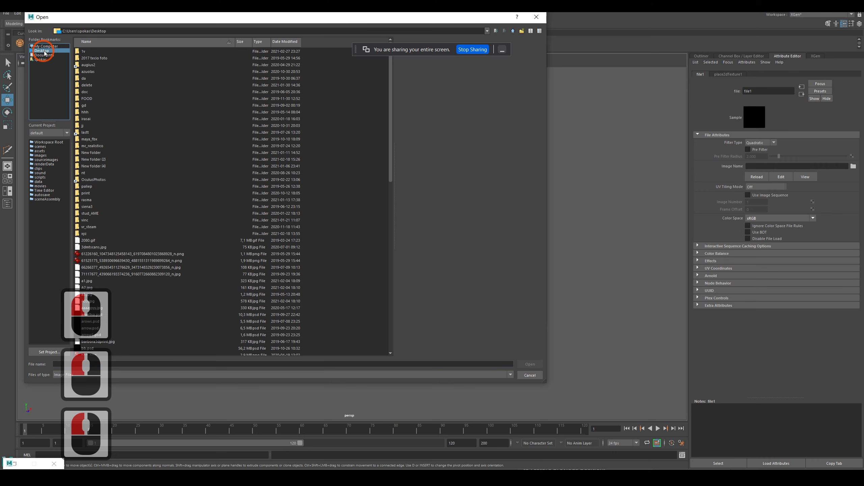
double_click(85, 234)
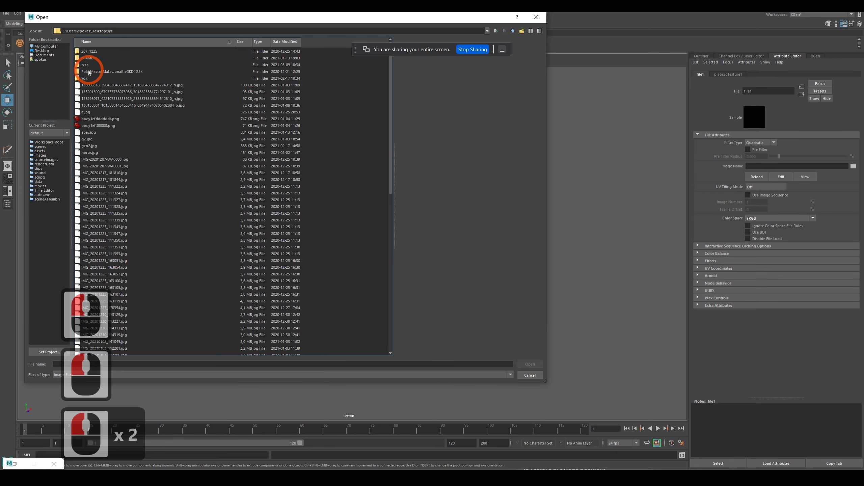
click(85, 57)
click(156, 152)
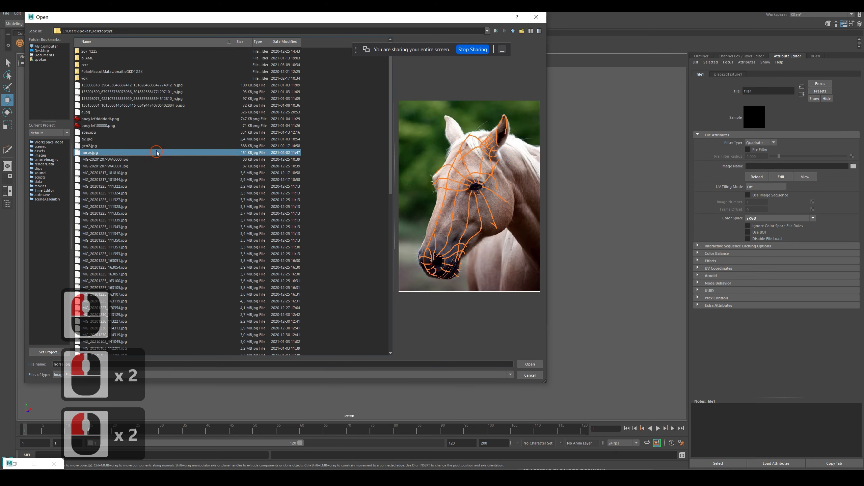
double_click(96, 71)
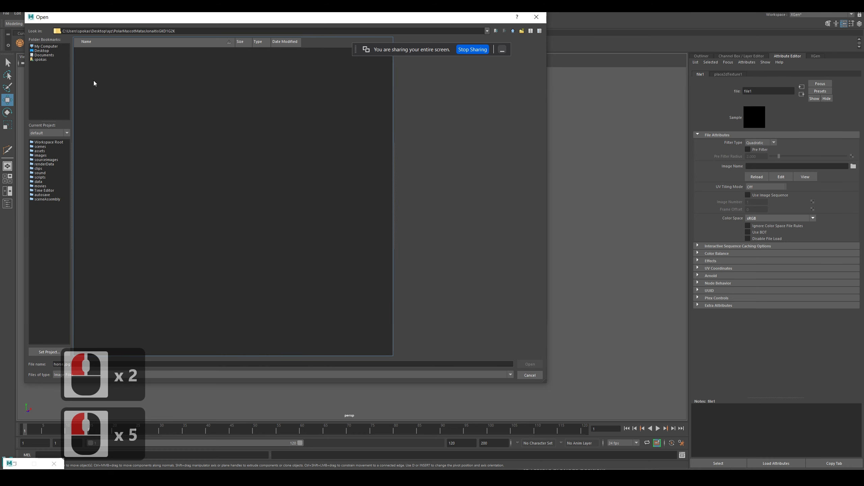
click(41, 51)
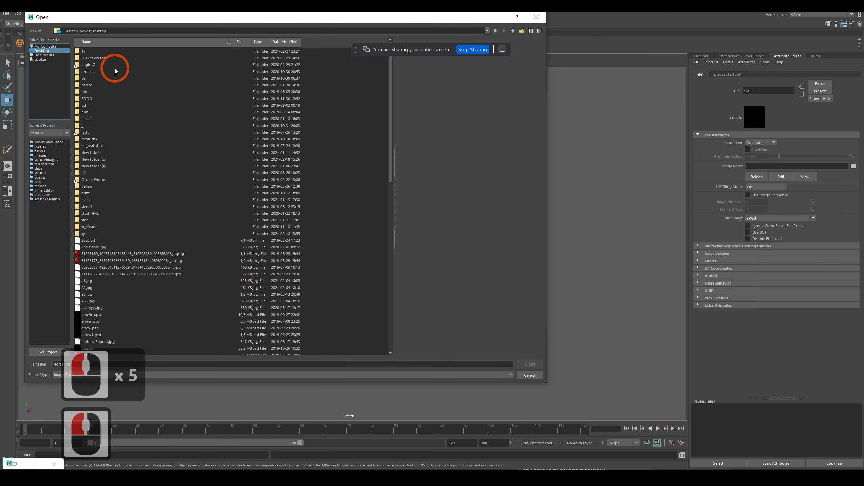
double_click(85, 236)
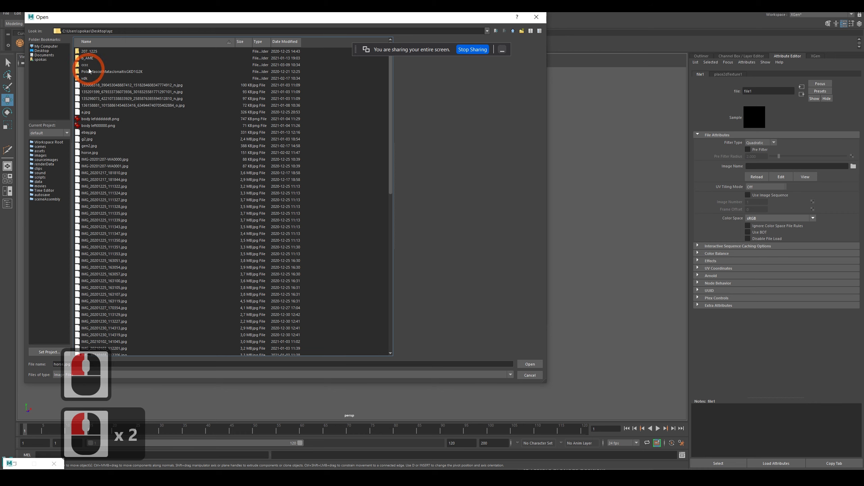
double_click(117, 63)
double_click(89, 58)
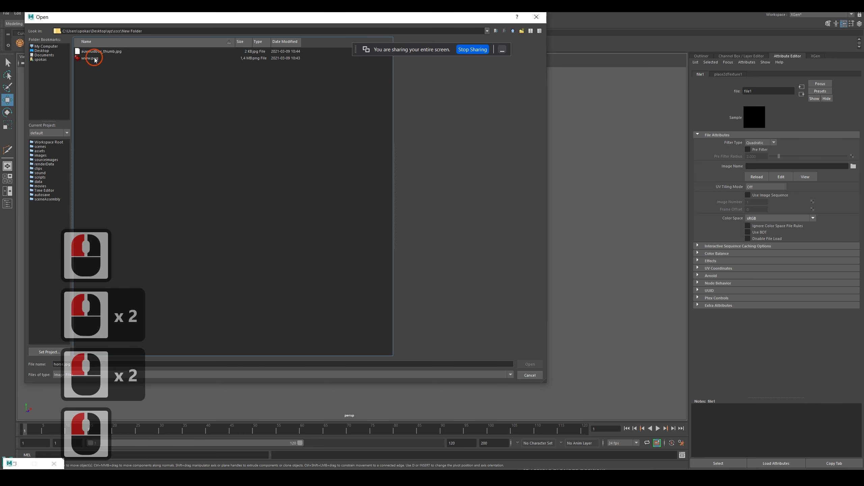
click(89, 58)
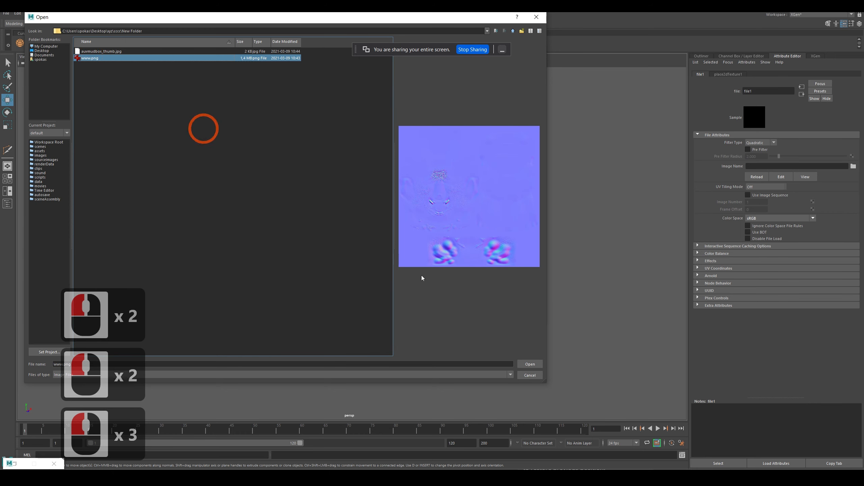
click(538, 363)
Step: Close the UV toolkit window, clear the selection and turn on textured display to view the head from the front
click(538, 55)
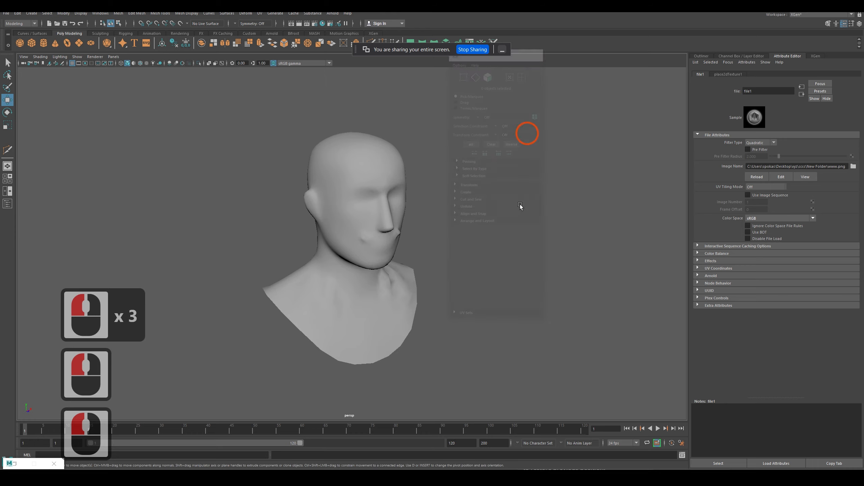
click(450, 264)
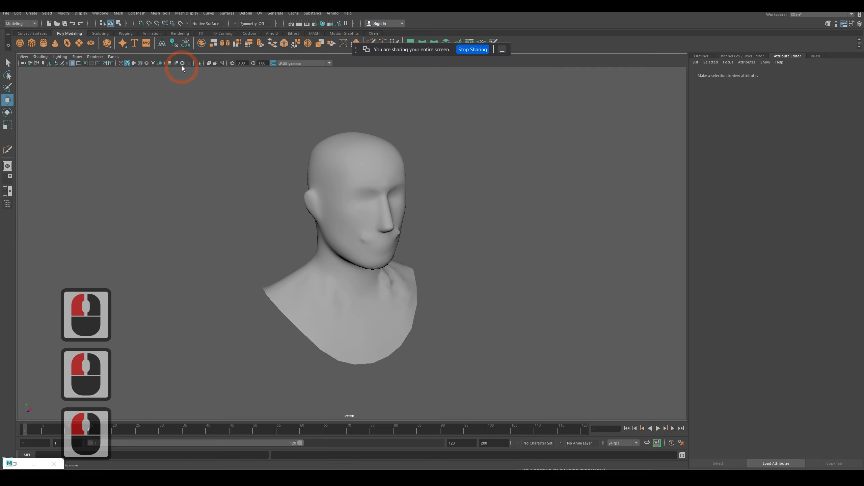
click(146, 63)
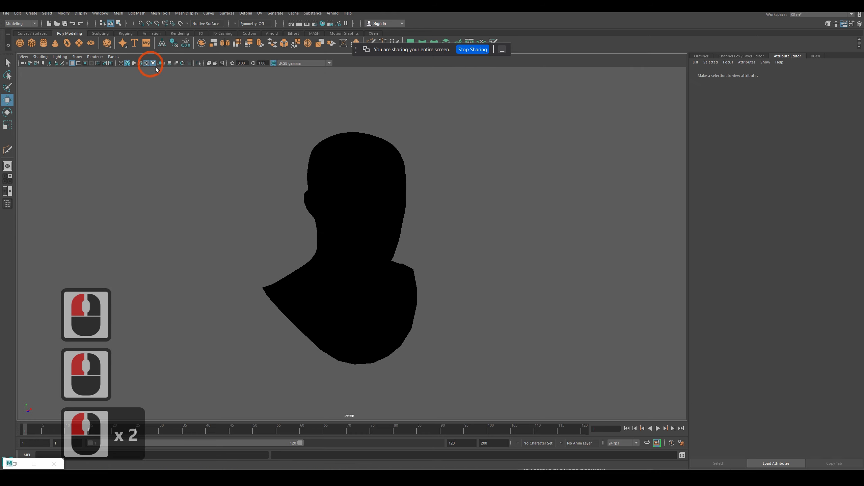
alt+drag(264, 193, 278, 203)
alt+click(353, 171)
Step: Select the head and check the image file assigned to its lambert1 bump mapping, leaving it unchanged
click(351, 203)
click(775, 288)
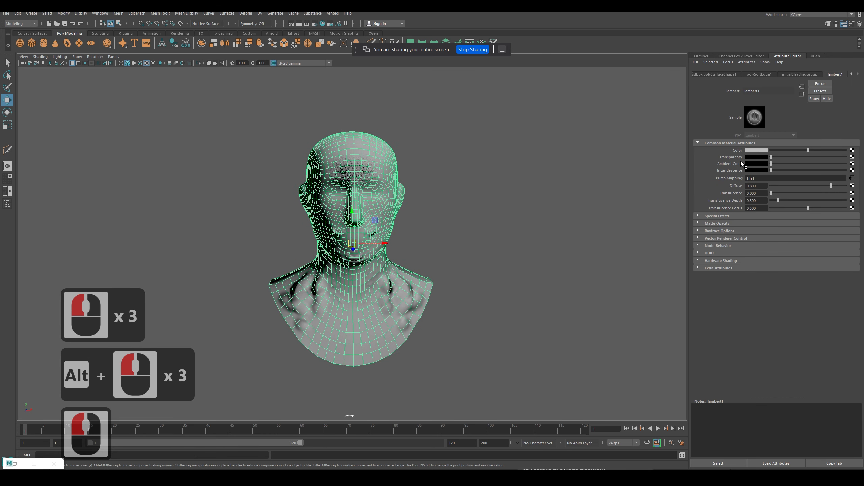
click(851, 177)
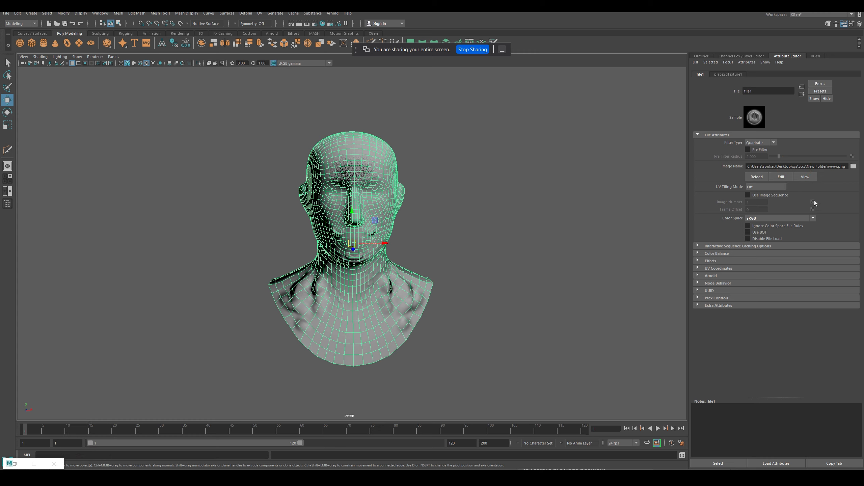
click(853, 167)
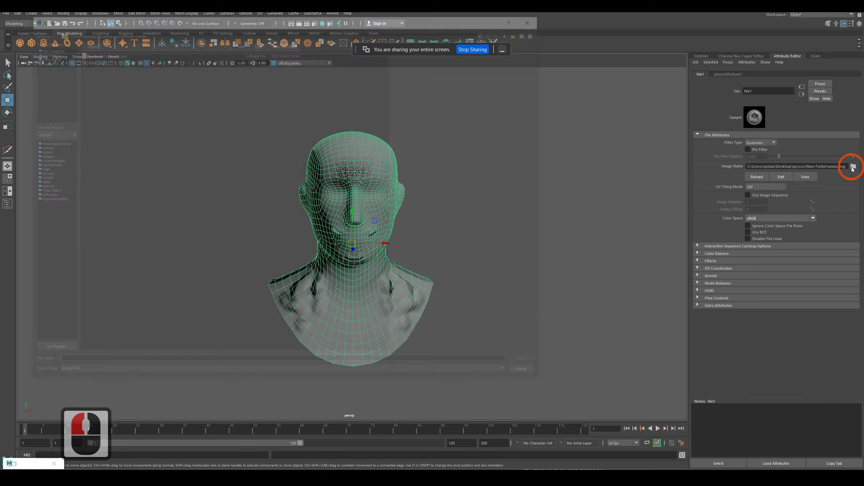
click(538, 375)
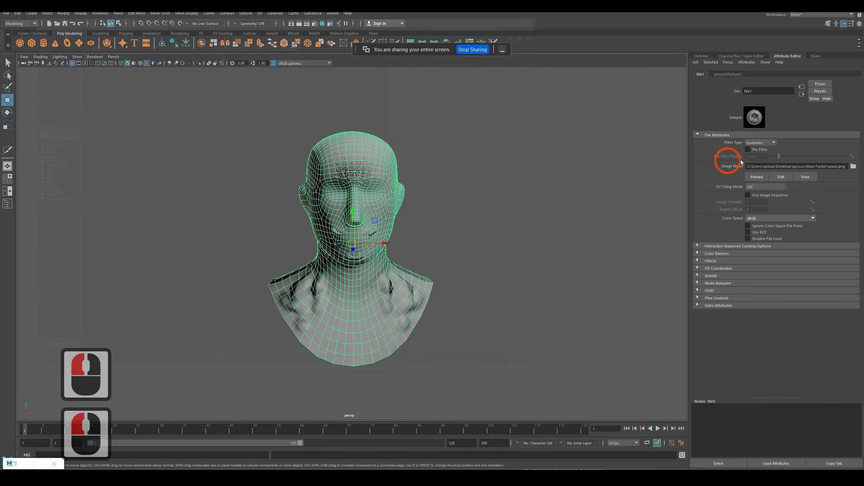
alt+drag(510, 231, 506, 213)
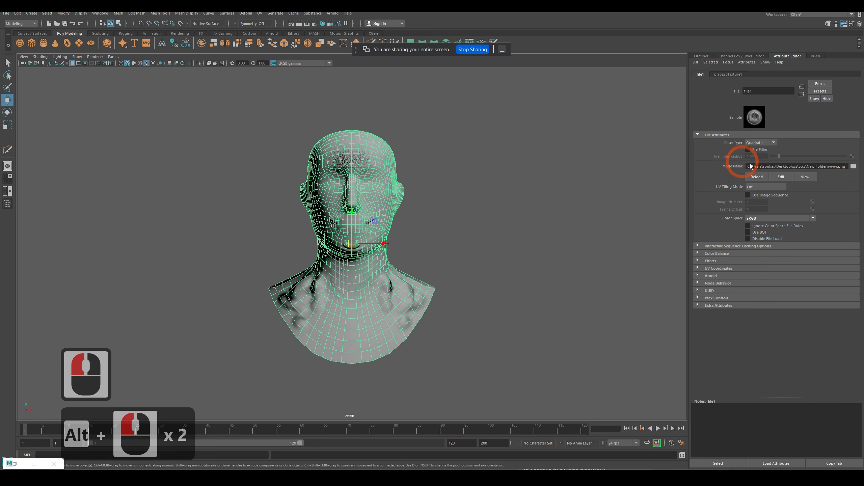
click(771, 143)
click(357, 408)
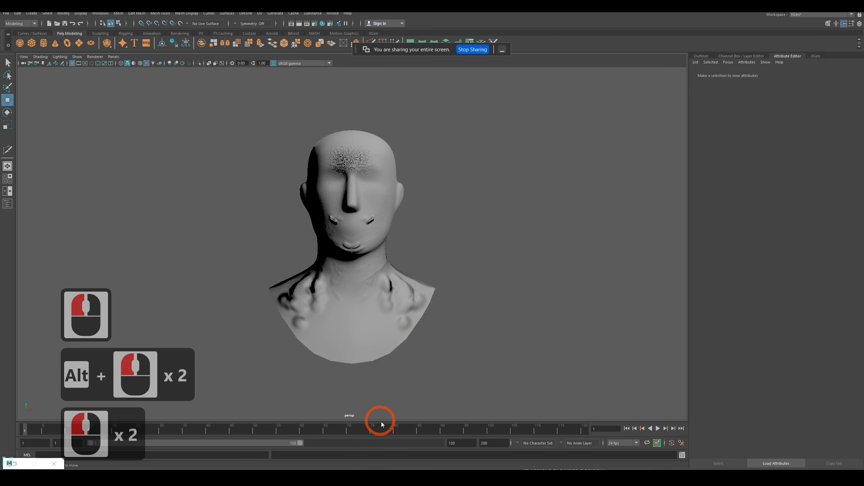
Step: Switch to Mudbox, look through the UV and texture map commands, and return to Maya
key(alt+Tab)
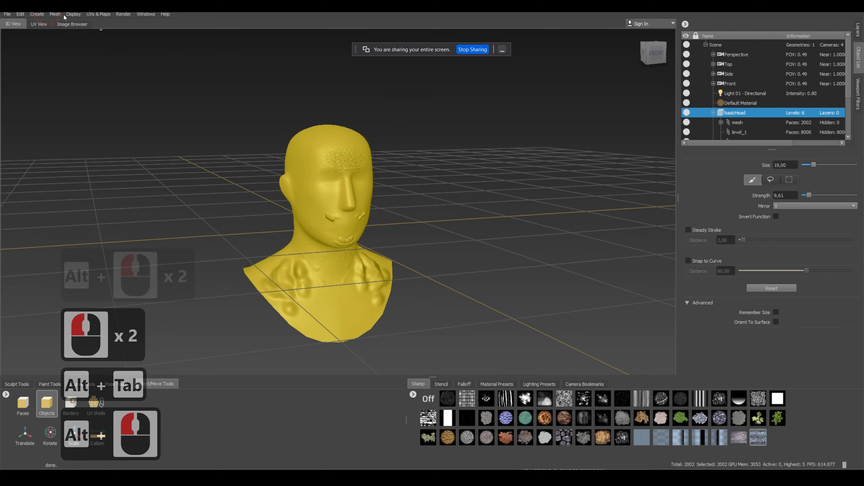
click(98, 14)
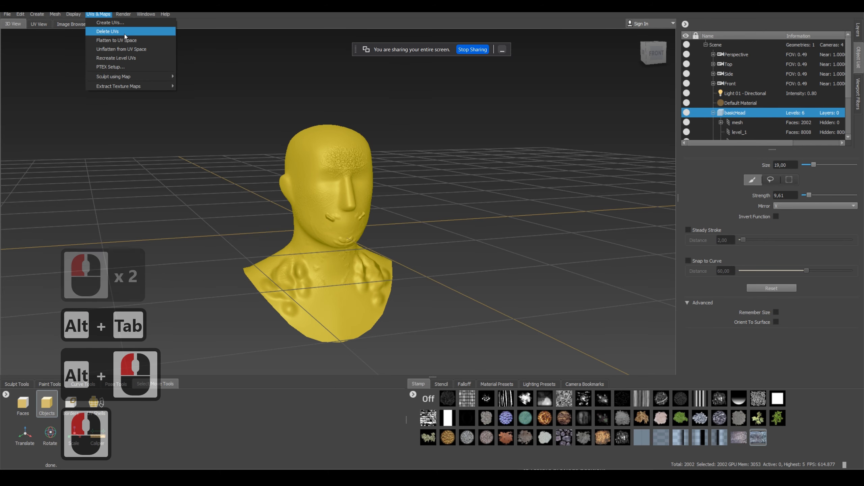
mouse_move(146, 78)
key(alt+Tab)
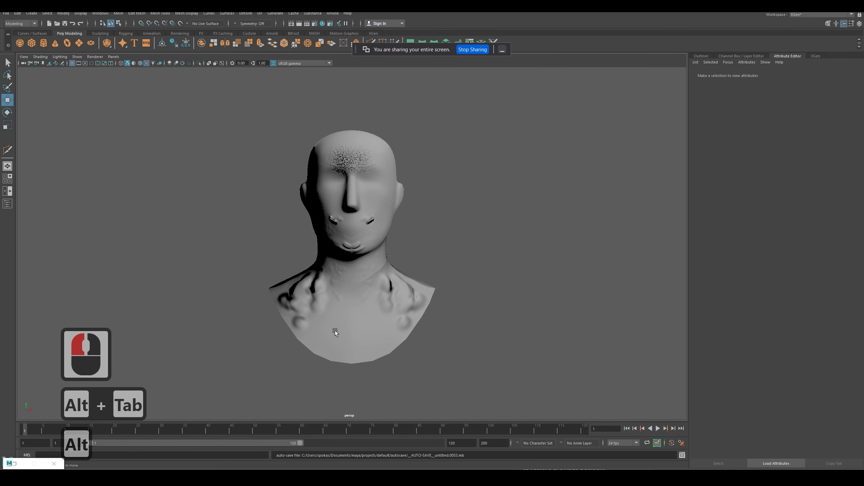
Step: Examine the mapped surface detail on the head's forehead, mouth, cheek and shoulders from several angles
click(294, 341)
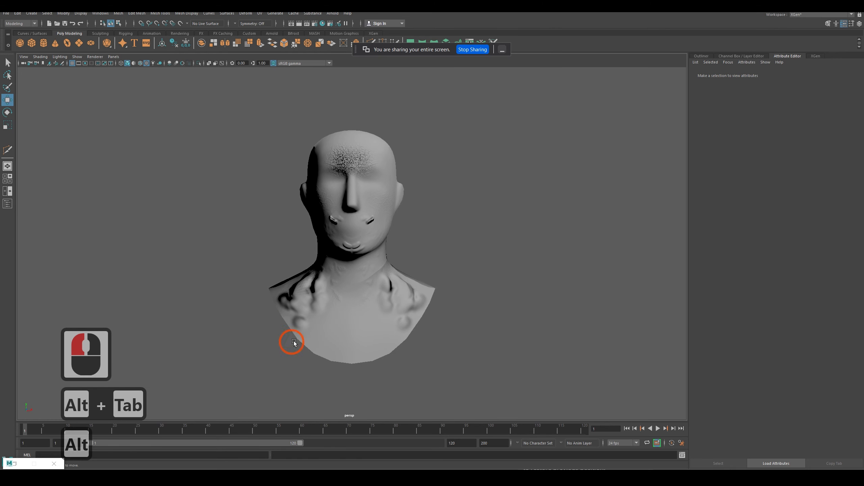
alt+drag(238, 269, 276, 279)
click(279, 279)
alt+drag(341, 296, 395, 236)
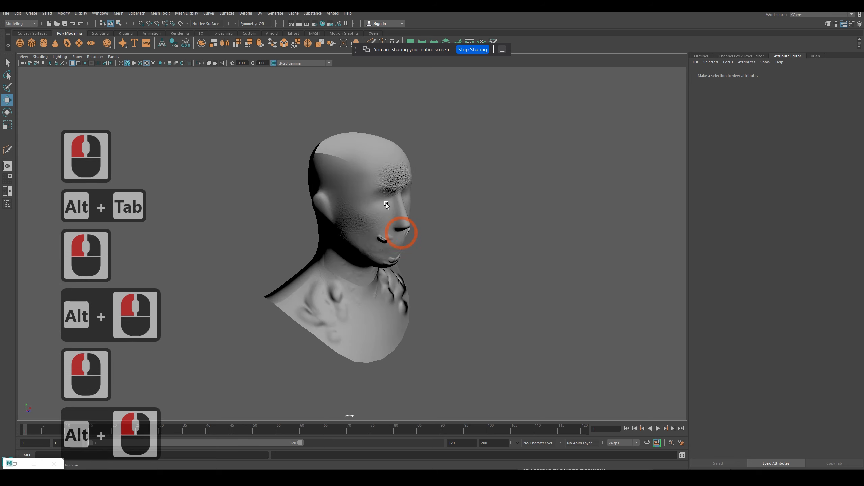
scroll(627, 257, up, 5)
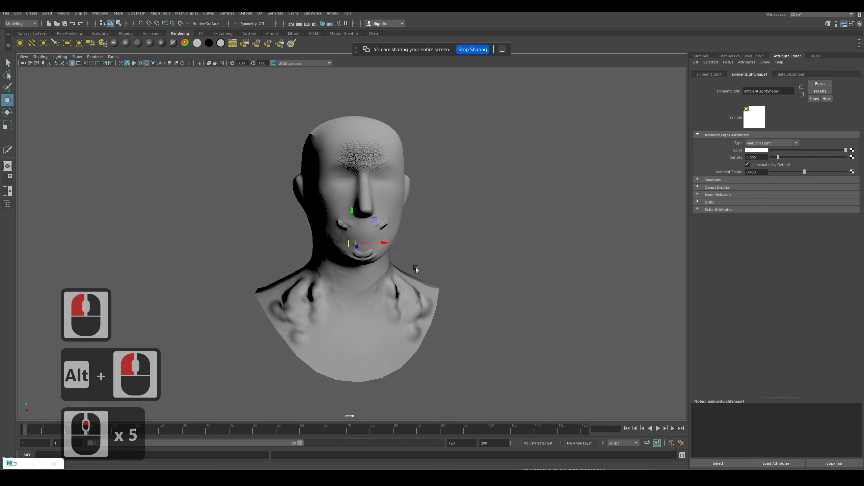
alt+drag(411, 245, 417, 271)
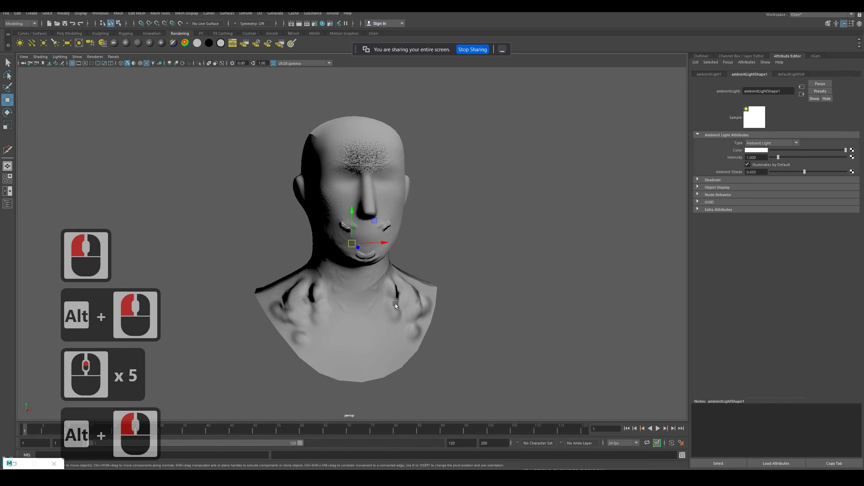
alt+drag(416, 348, 486, 363)
click(389, 353)
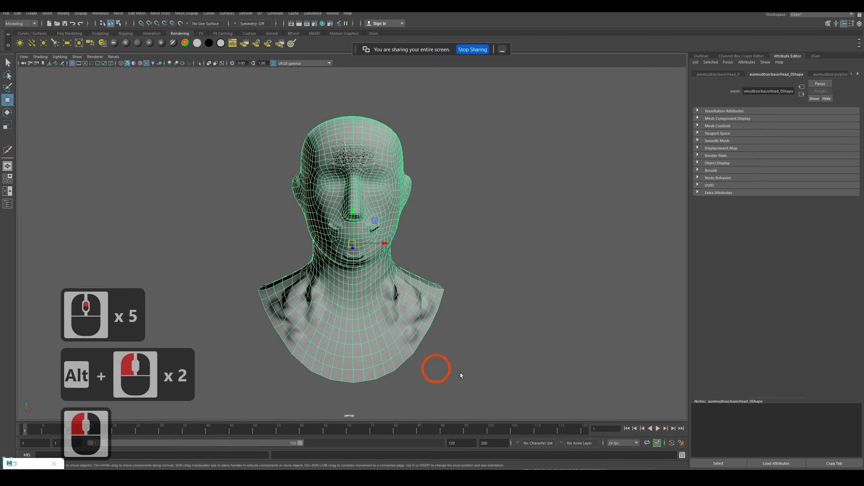
mouse_move(461, 375)
alt+mouse_down()
mouse_move(496, 341)
mouse_move(454, 365)
alt+mouse_up()
alt+drag(425, 332, 466, 371)
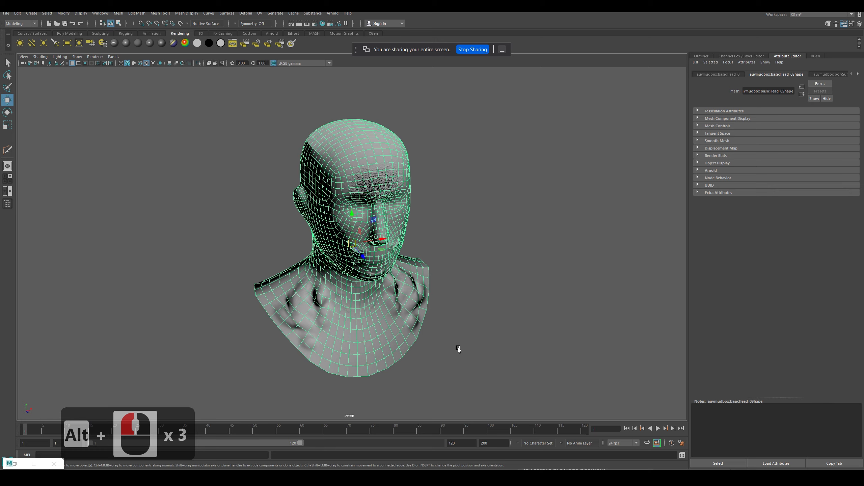
alt+drag(481, 336, 495, 360)
Step: Switch to Mudbox and deselect the basicHead object with the Objects selection tool
key(alt+Tab)
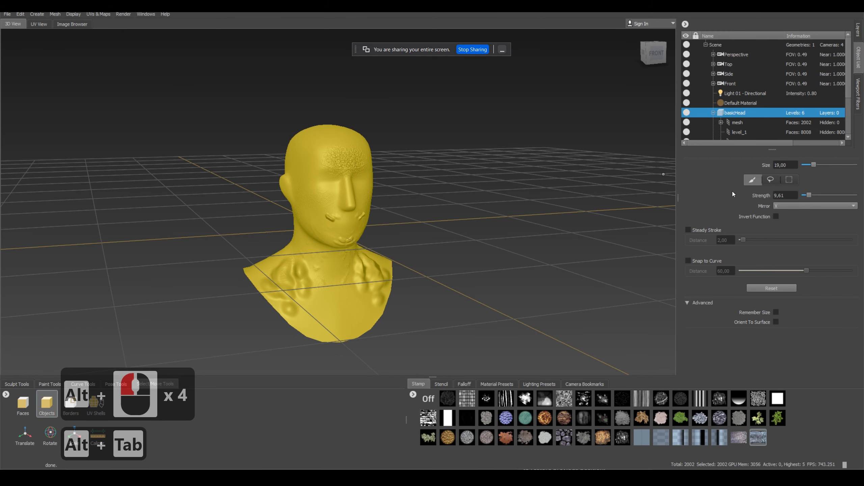
click(22, 387)
click(23, 403)
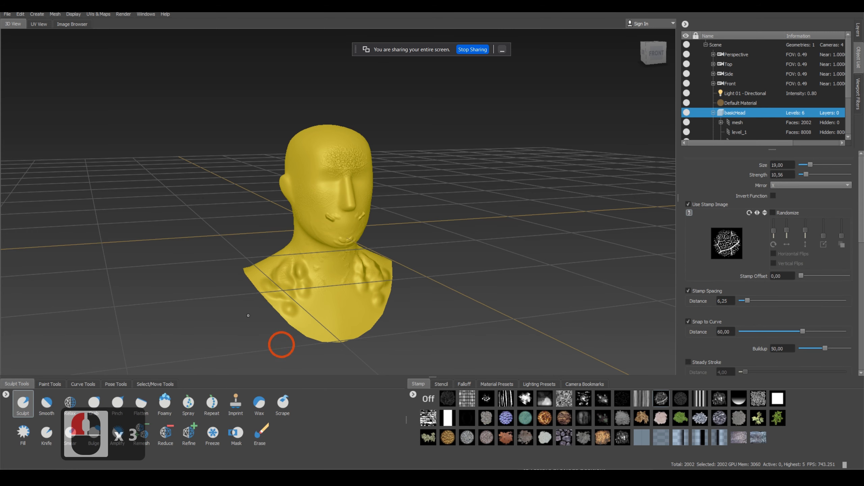
click(150, 383)
click(47, 406)
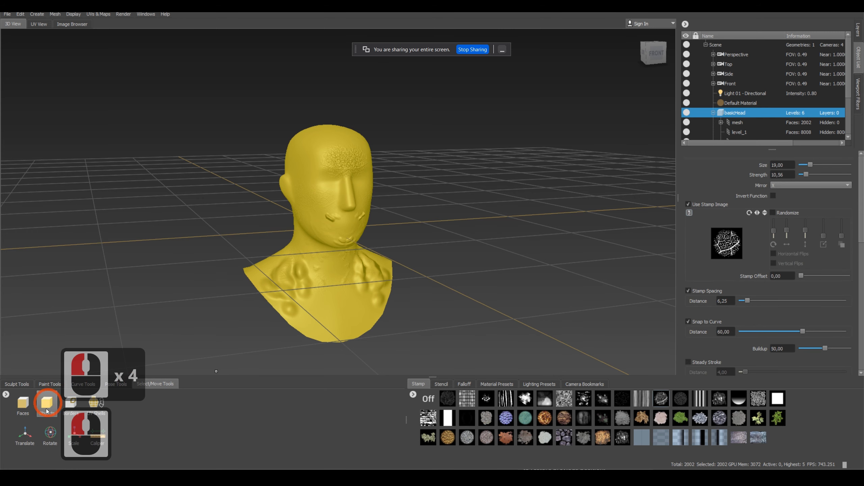
click(47, 412)
click(288, 270)
click(200, 263)
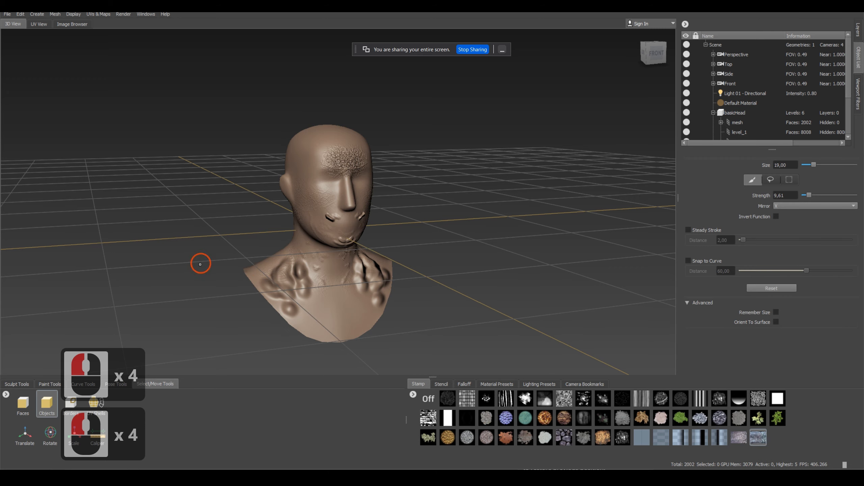
click(16, 383)
mouse_move(400, 303)
alt+mouse_down()
mouse_move(472, 255)
mouse_move(408, 258)
alt+mouse_up()
scroll(402, 259, up, 3)
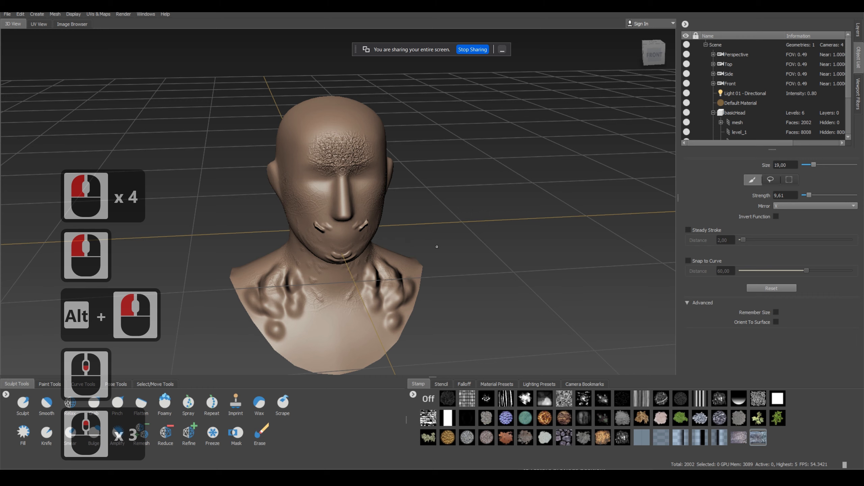
click(97, 14)
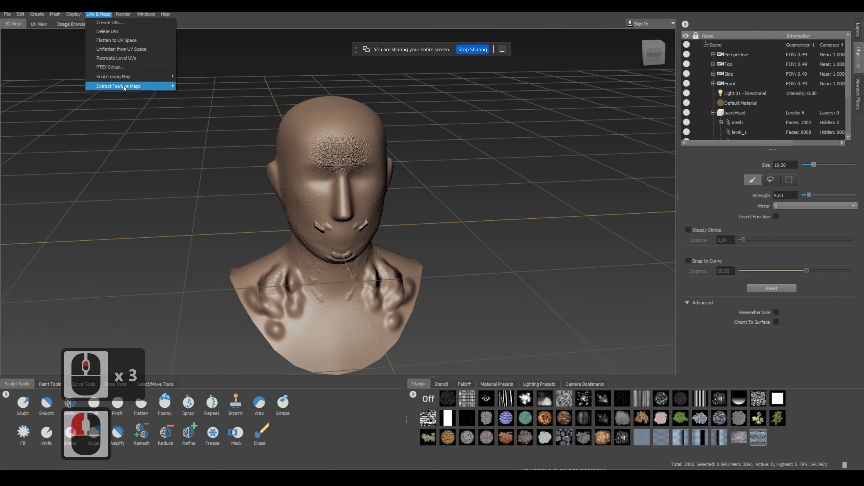
mouse_move(129, 87)
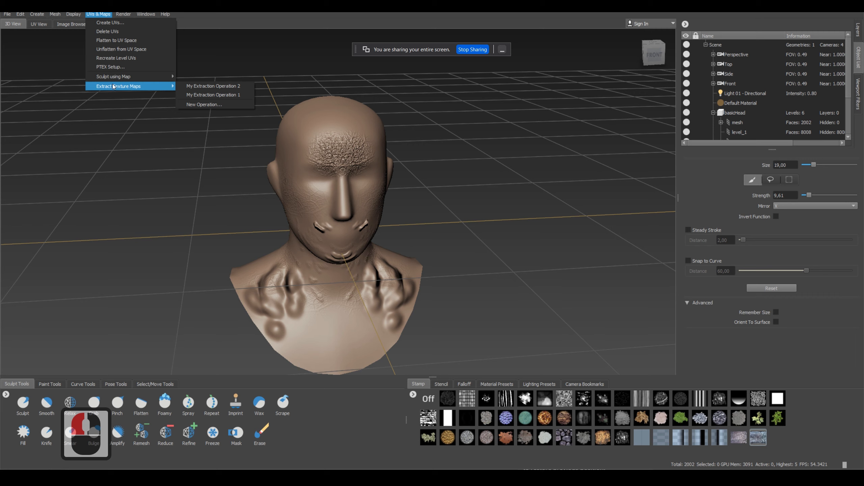
click(200, 104)
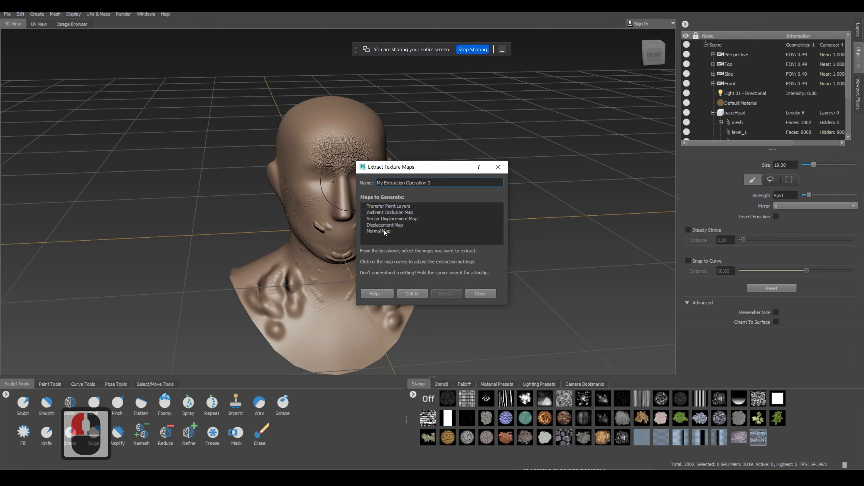
click(379, 213)
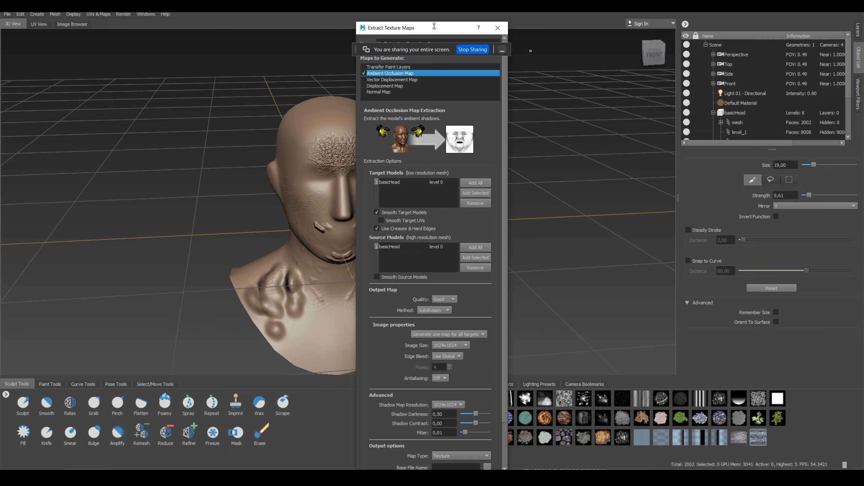
click(498, 28)
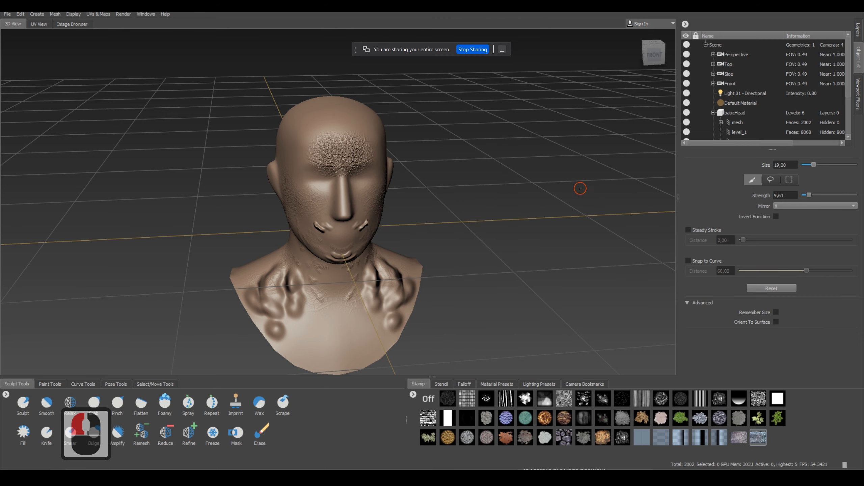
Step: Raise the head mesh to its highest subdivision level, level 5
middle_click(580, 191)
key(Page_Up)
key(Page_Down)
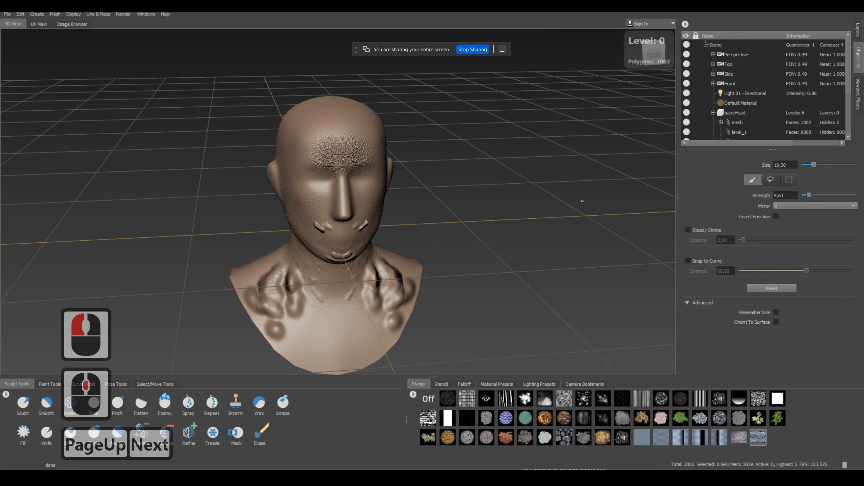
key(Page_Down)
key(Page_Down)
key(Page_Up)
key(Page_Up)
key(Page_Up)
key(Page_Up)
key(Page_Up)
key(Page_Up)
key(Page_Up)
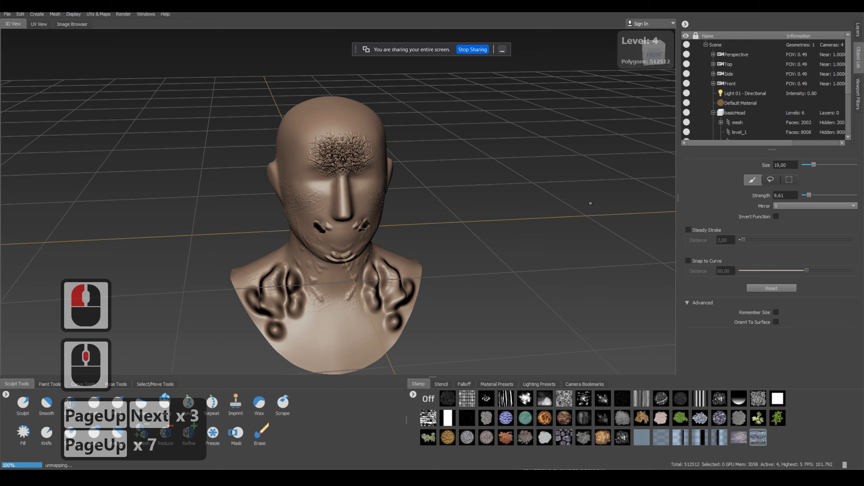
Step: Check the Ambient Occlusion Map settings of My Extraction Operation 3 and close the operation without extracting
click(100, 15)
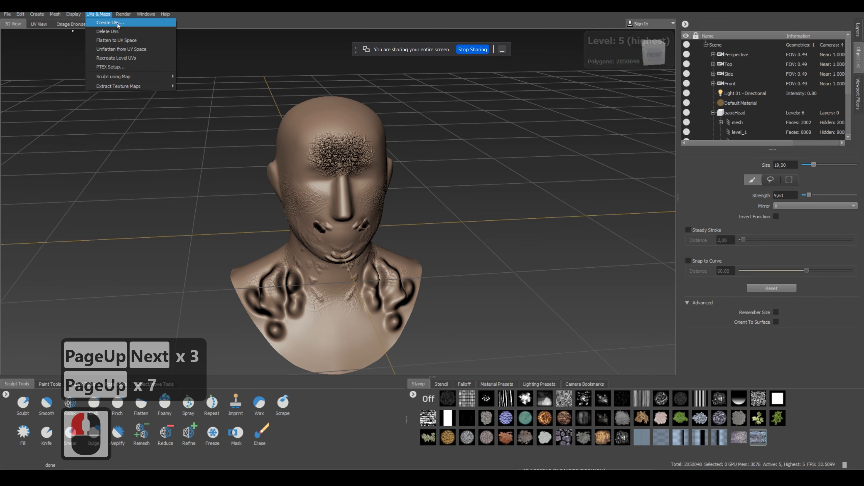
mouse_move(146, 86)
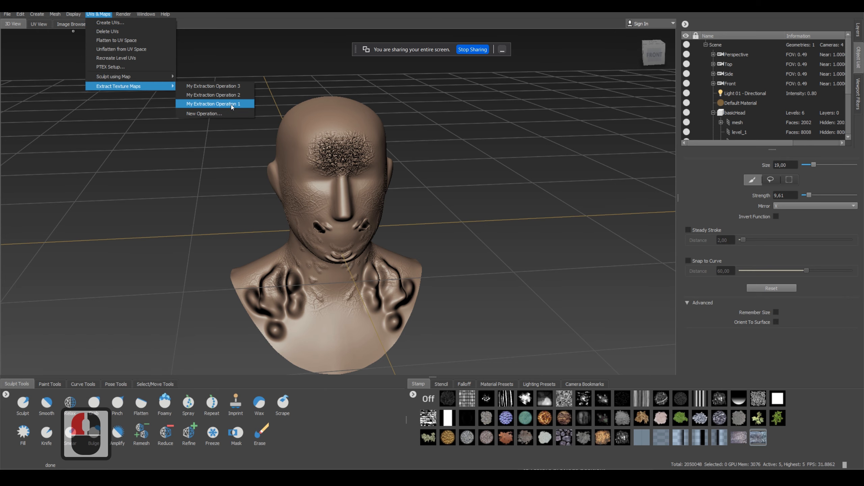
click(237, 87)
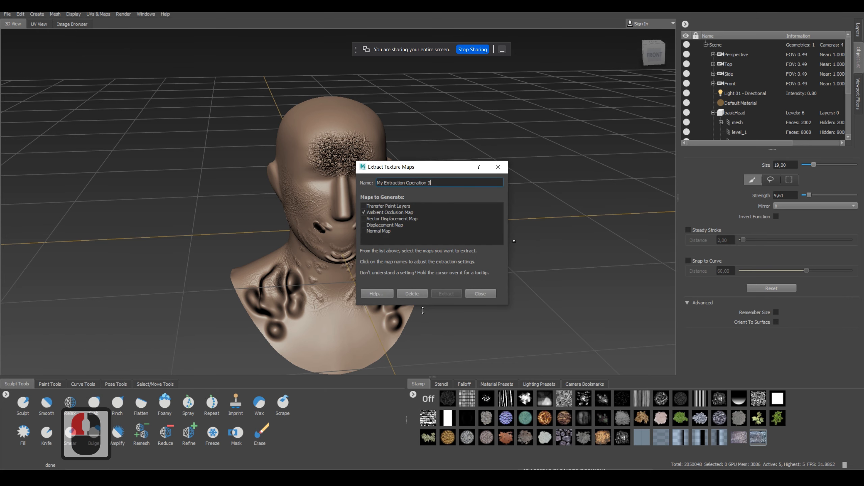
click(409, 214)
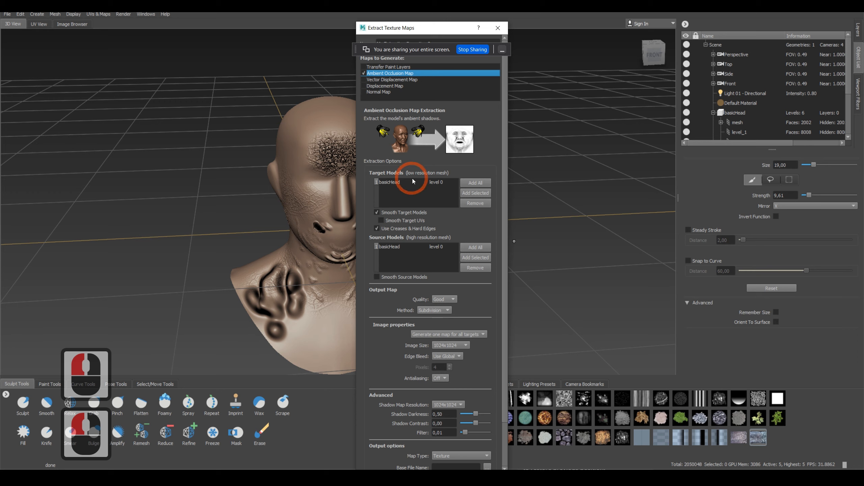
click(498, 28)
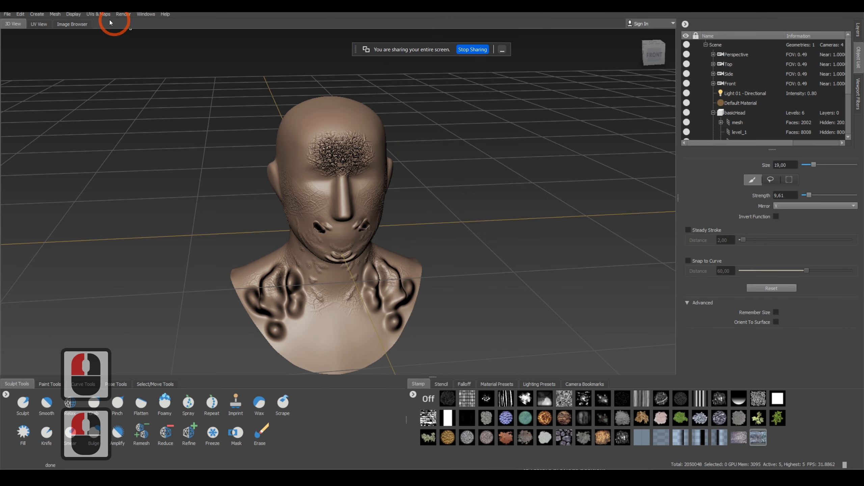
Step: Create a new texture extraction operation that generates an Ambient Occlusion Map, keeping the image size at 1024x1024
click(98, 14)
mouse_move(137, 86)
click(214, 104)
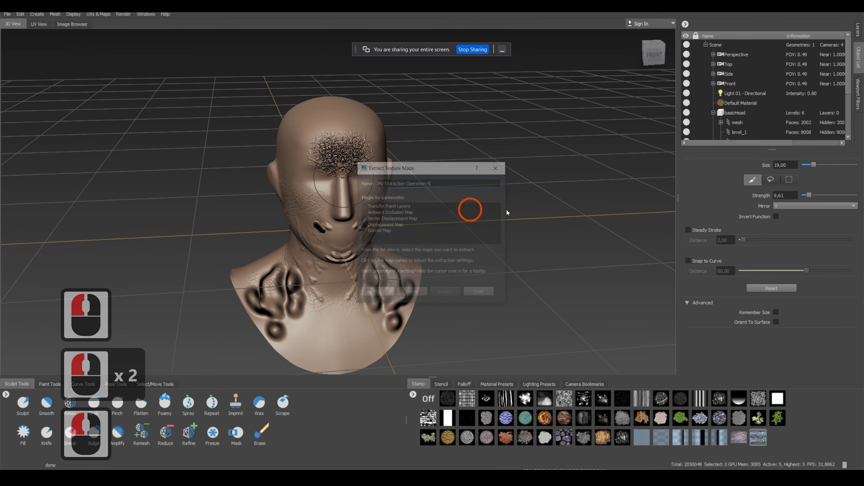
double_click(378, 213)
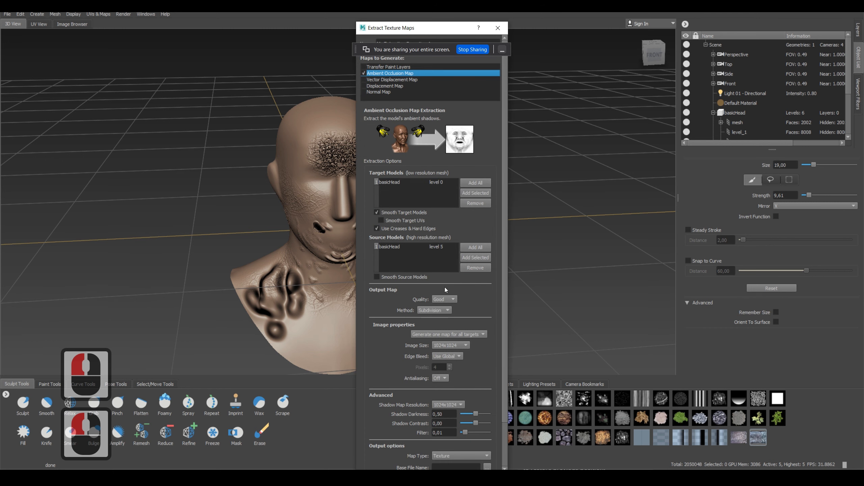
click(456, 345)
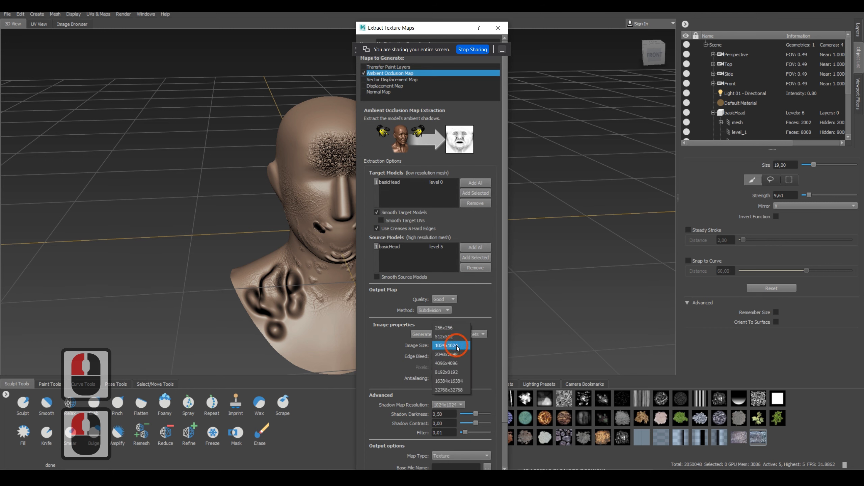
click(389, 357)
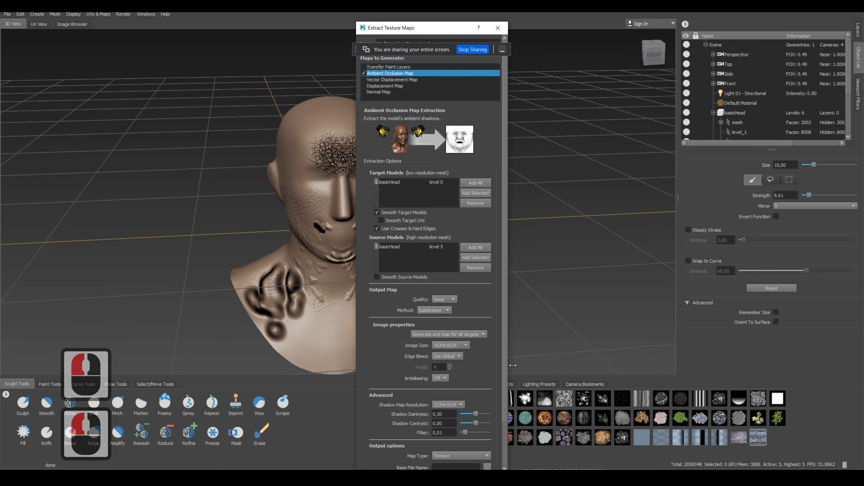
scroll(443, 360, down, 1)
scroll(438, 341, down, 2)
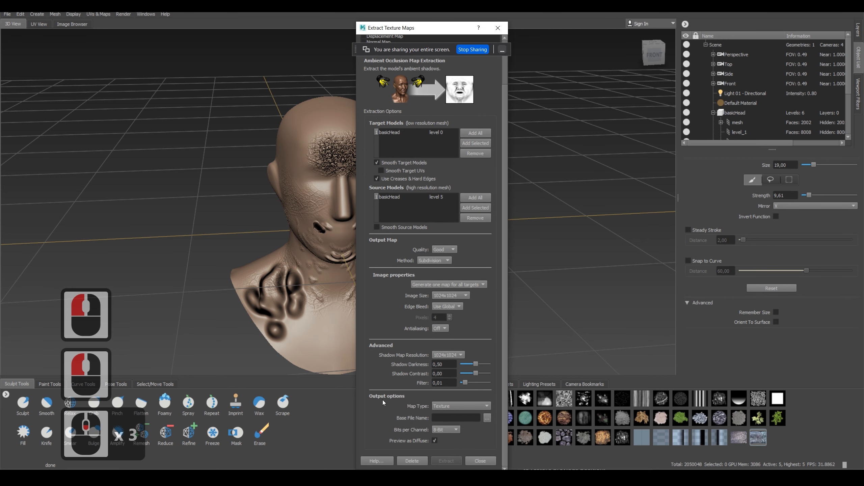
Step: Set the ambient occlusion map's output file to wwwwww as an 8-bit PNG in New Folder
click(466, 421)
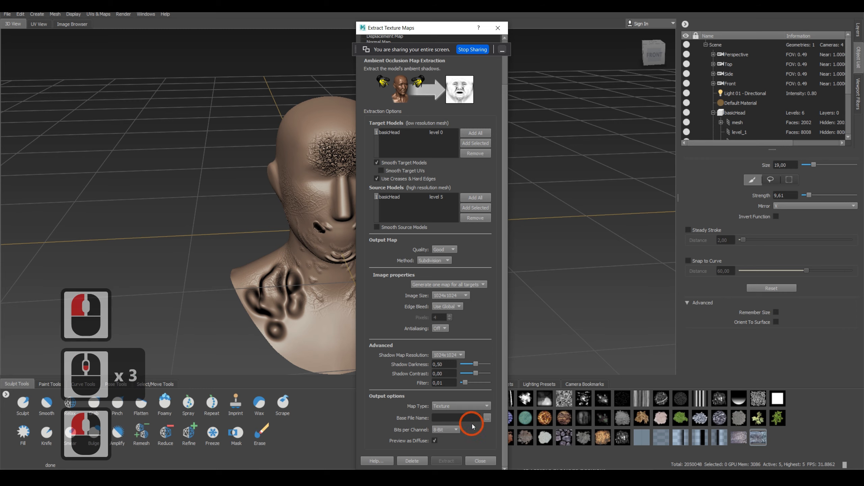
click(487, 418)
click(86, 213)
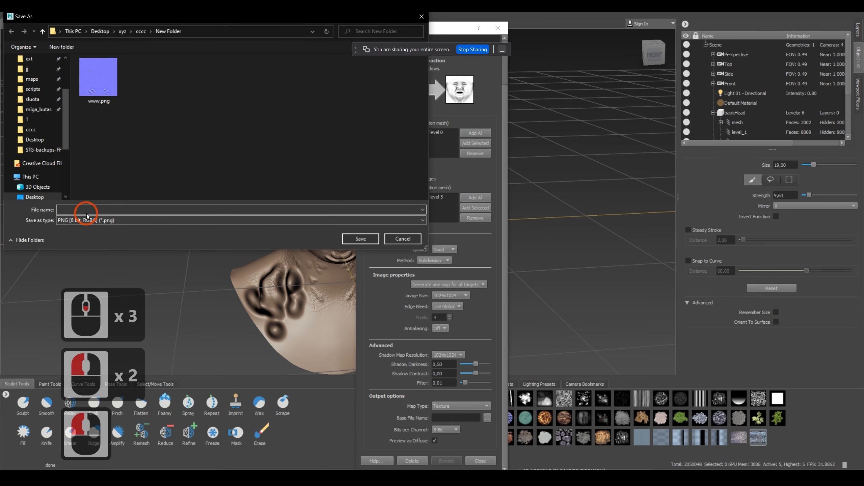
text(wwwwww)
click(360, 238)
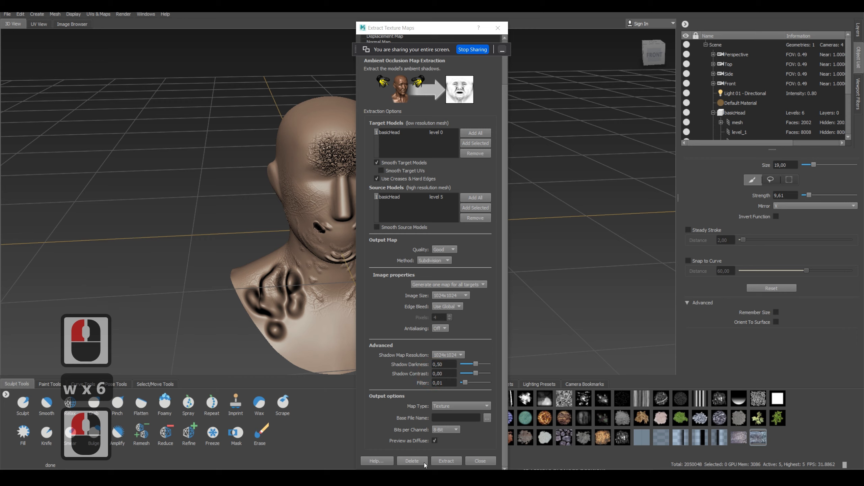
Step: Try to extract the ambient occlusion map, then dismiss the messages and close the extraction results
click(439, 461)
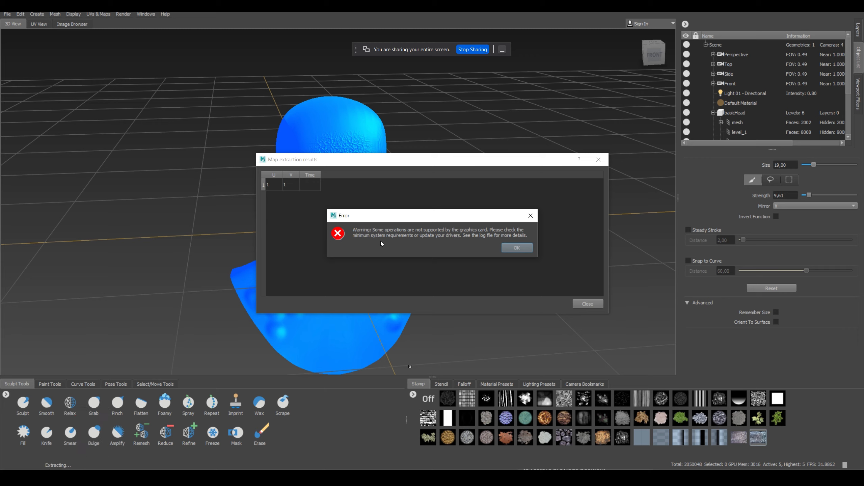
click(514, 250)
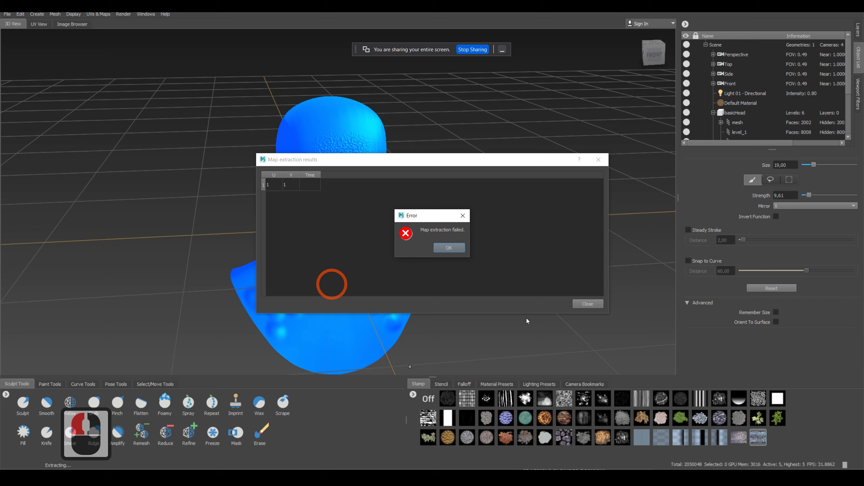
click(452, 246)
click(588, 302)
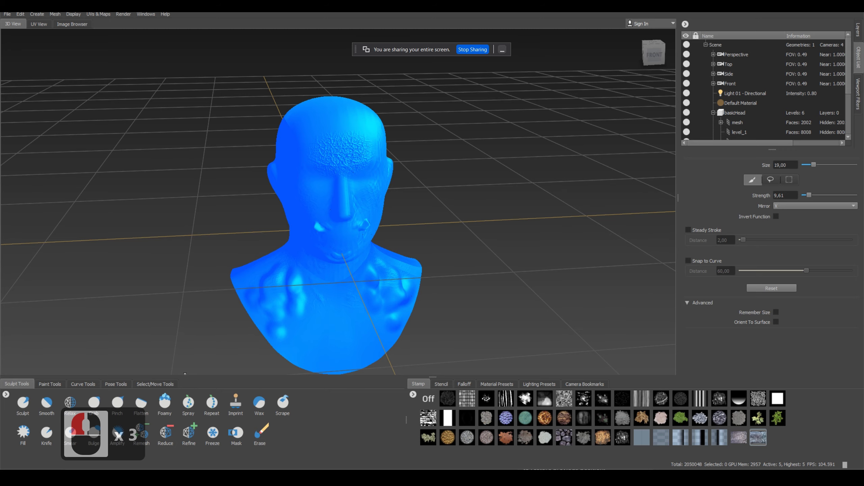
Step: Switch to Maya, deselect the head, and check New Folder inside cccc in File Explorer for the extracted map
key(alt+Tab)
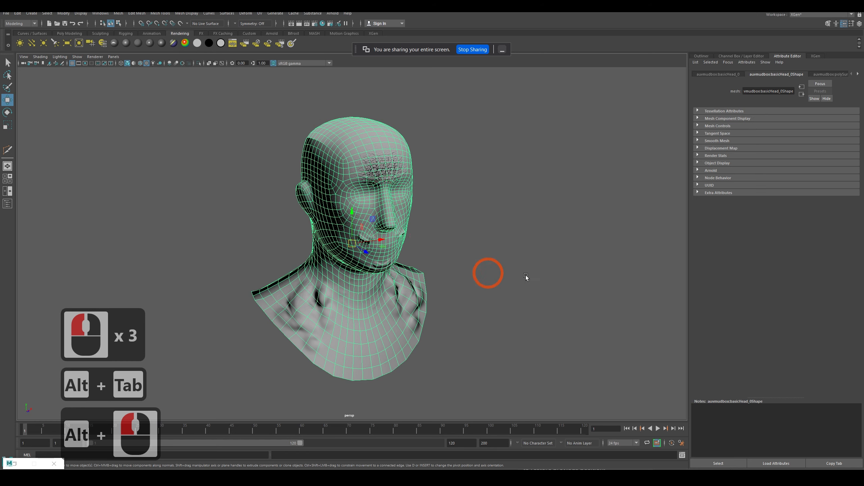
double_click(487, 259)
key(alt+Tab)
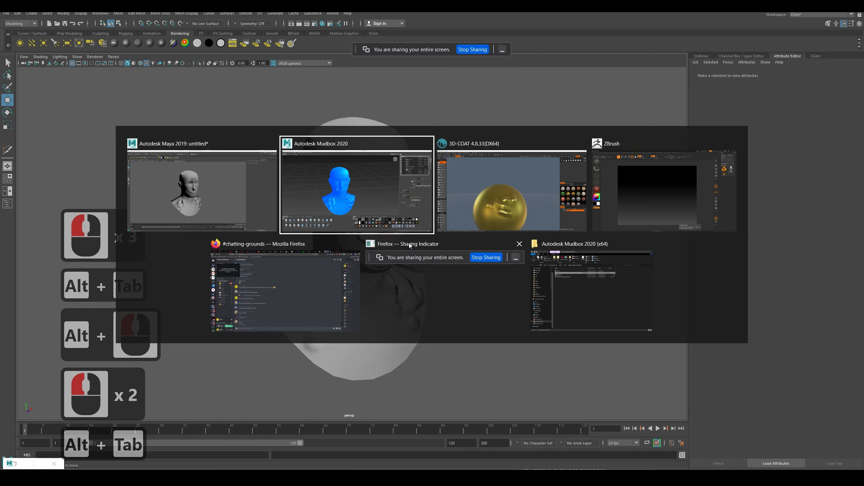
alt+click(587, 295)
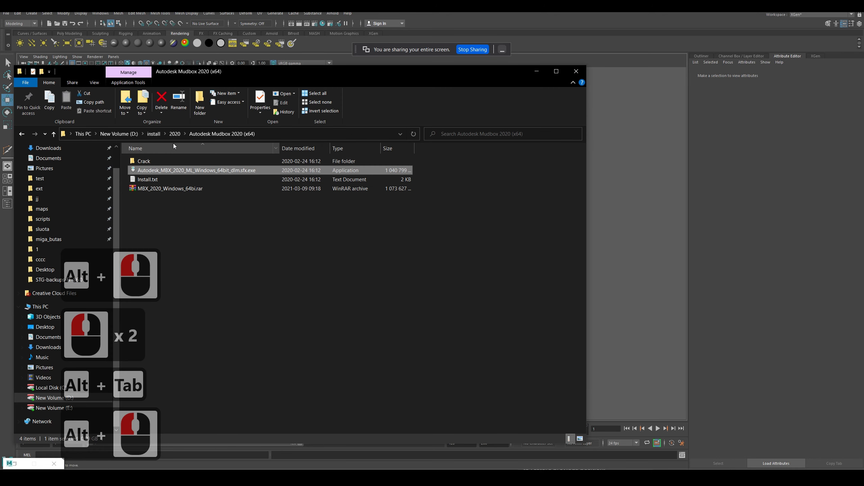
click(58, 261)
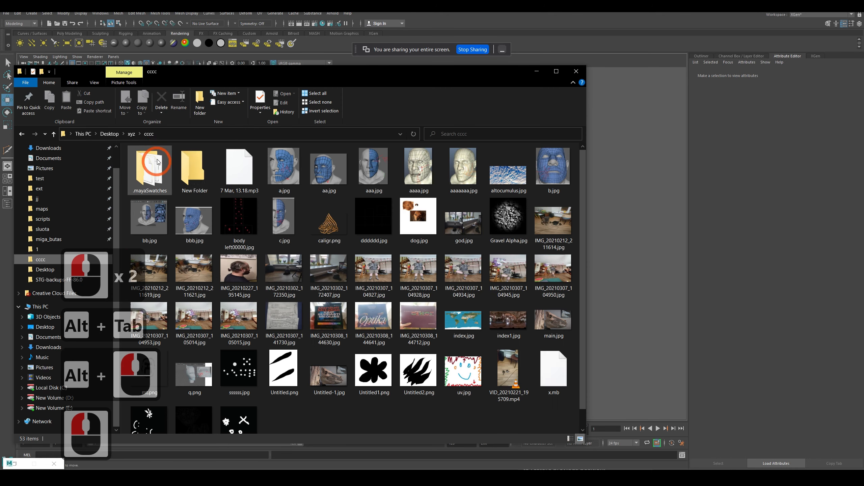
double_click(193, 171)
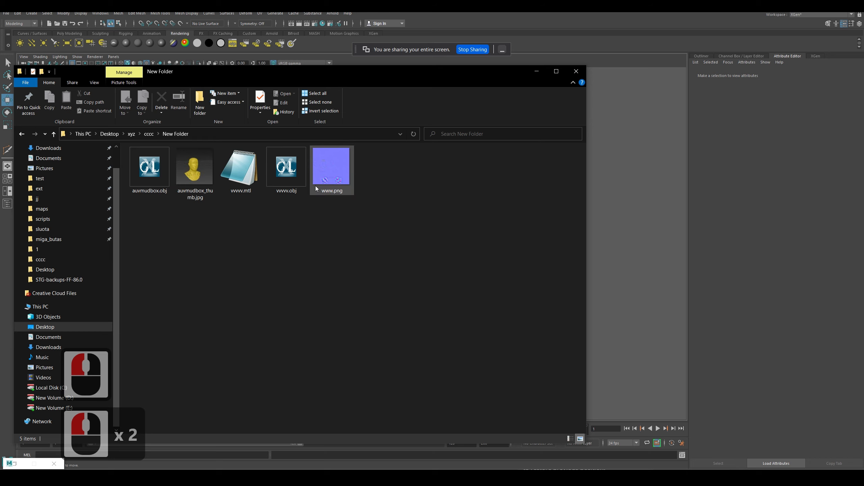
click(536, 72)
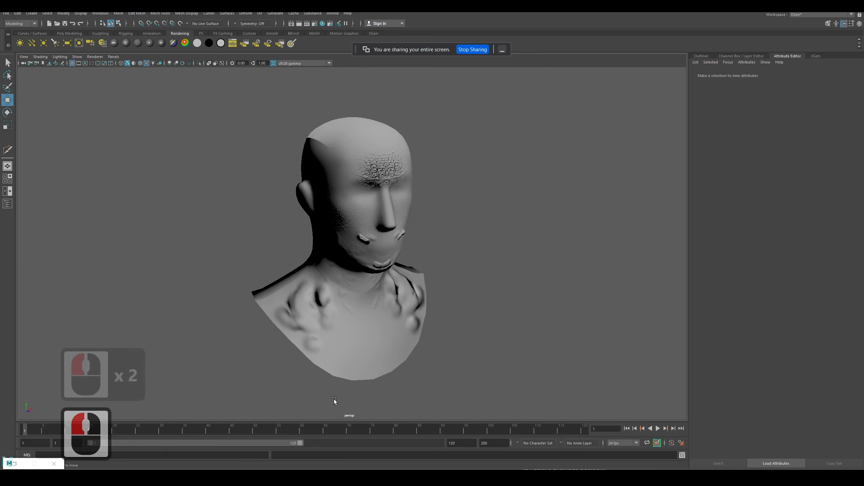
Step: Switch to Mudbox and start a new sculpture from the Basic Head, without saving the modified scene
key(alt+Tab)
key(alt+Tab)
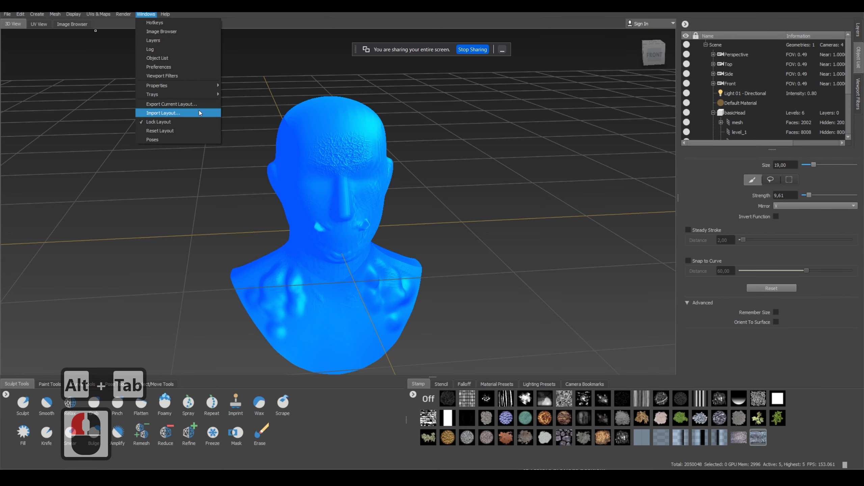
mouse_move(186, 86)
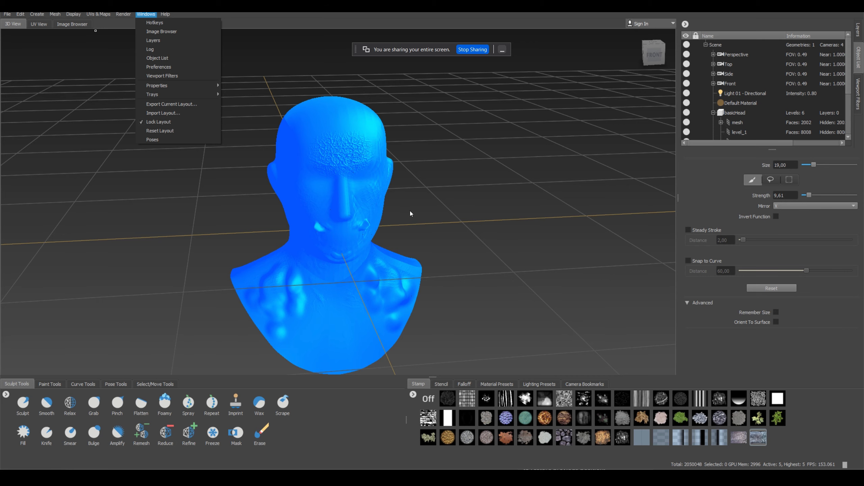
click(440, 211)
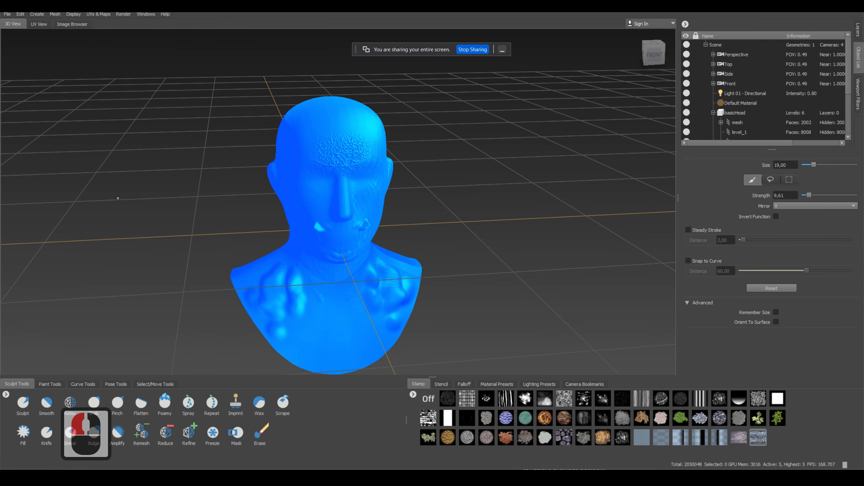
click(37, 14)
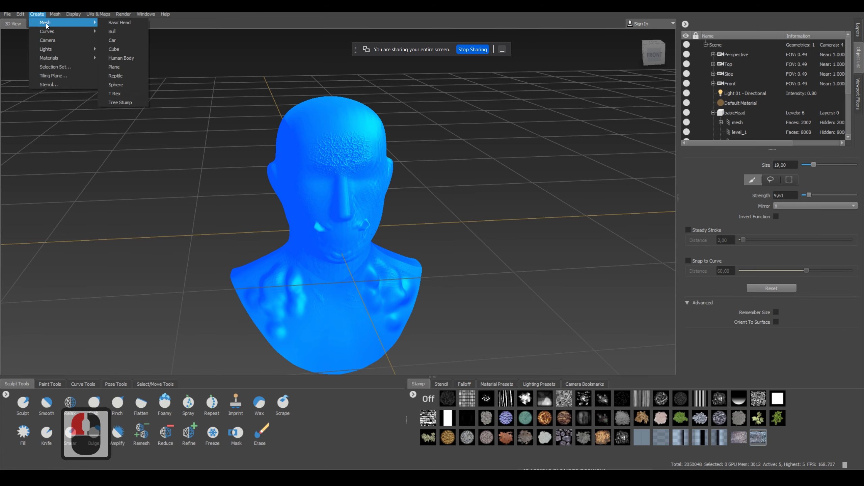
click(25, 23)
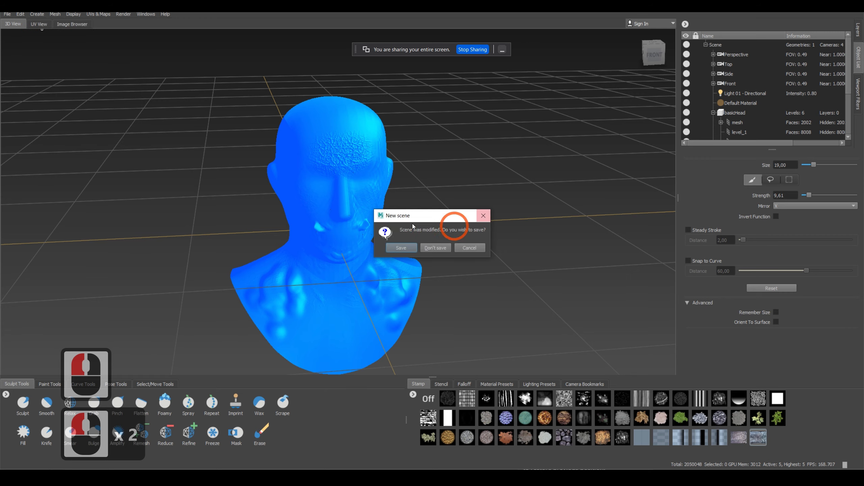
click(428, 249)
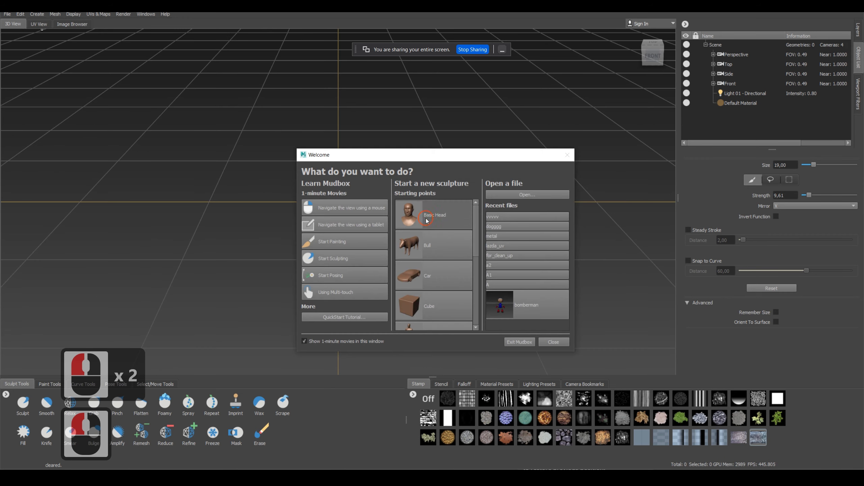
click(412, 240)
alt+drag(366, 279, 635, 280)
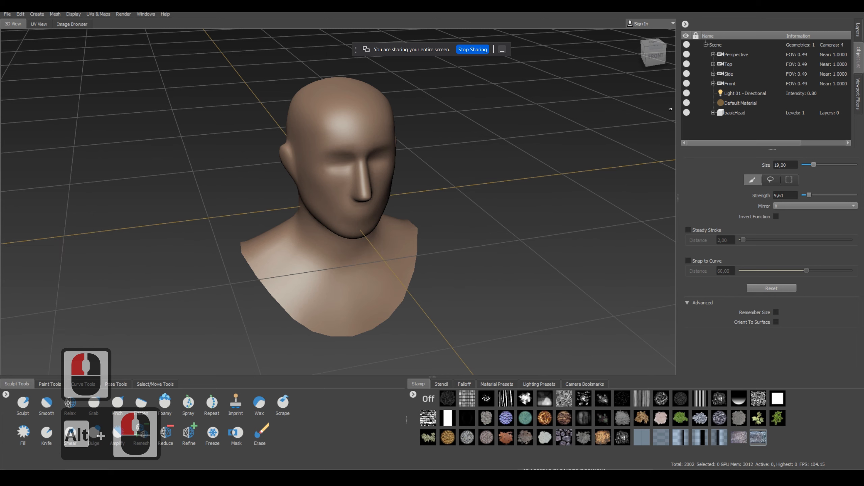
Step: Activate the Sculpt tool and subdivide the basic head four times, up to level 4
click(23, 403)
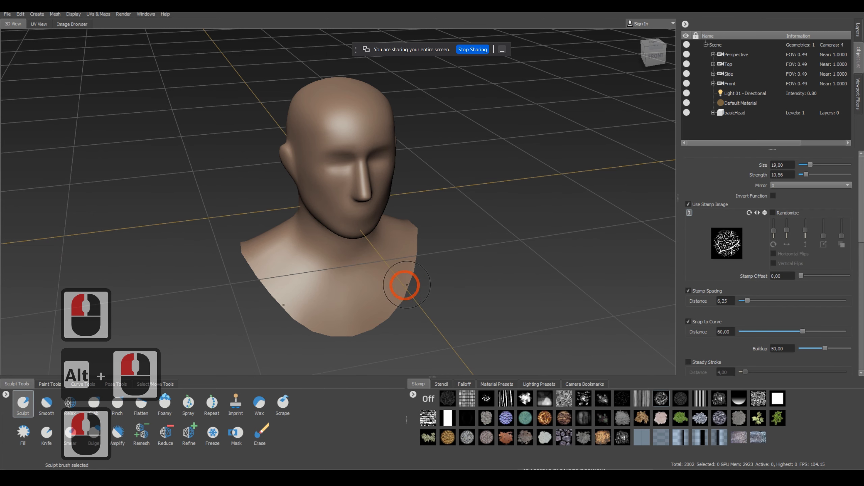
key(d)
key(d)
key(d)
key(d)
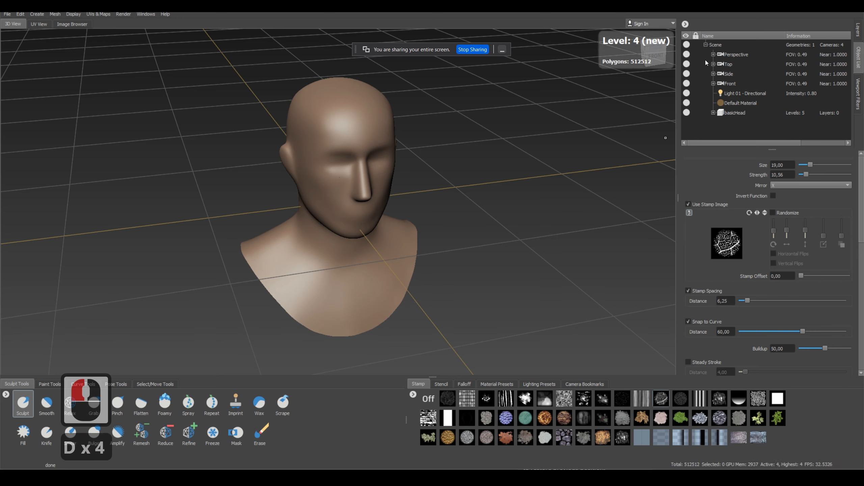
Step: Show the head's sculpt layers and step back and forth between subdivision levels 3 and 4
click(858, 30)
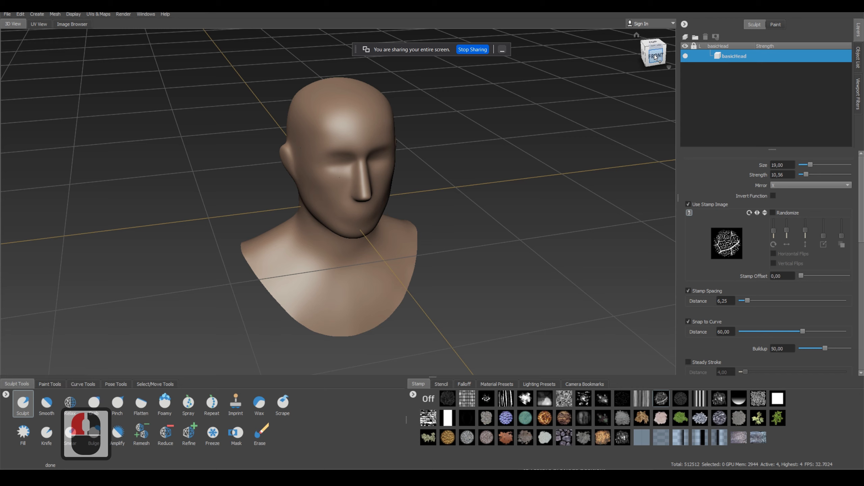
scroll(500, 195, down, 1)
scroll(501, 195, up, 2)
scroll(501, 202, down, 1)
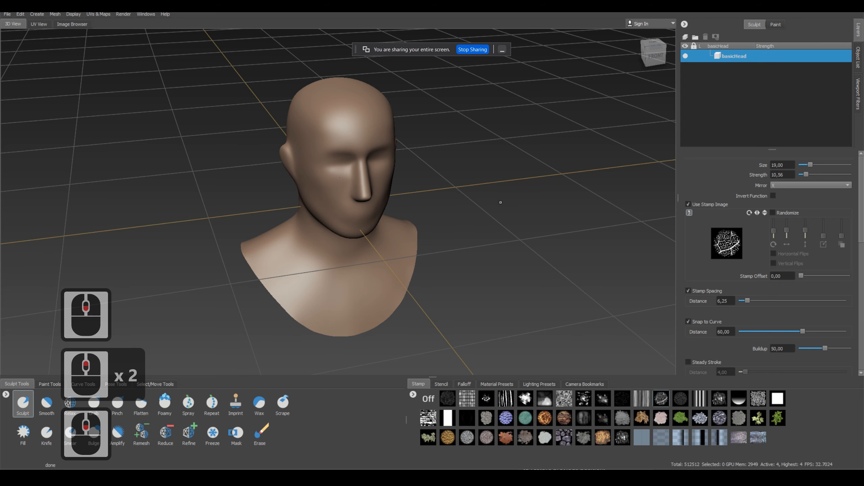
key(Page_Down)
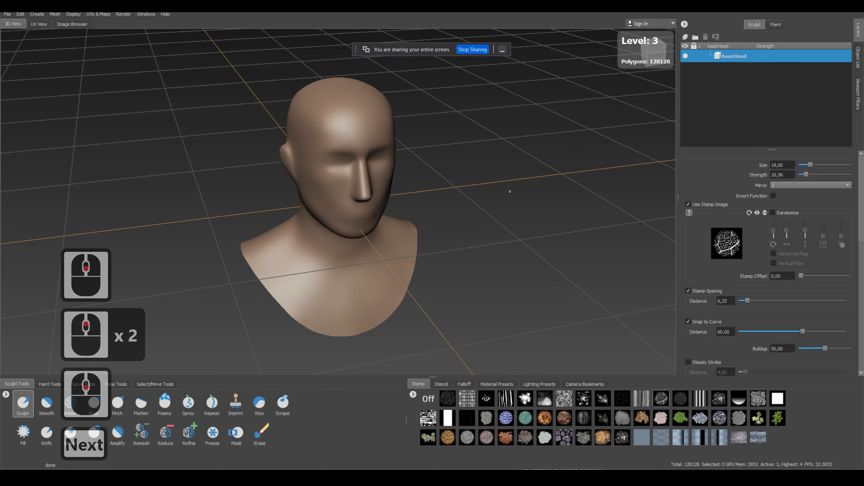
key(Page_Up)
key(Page_Down)
key(Page_Up)
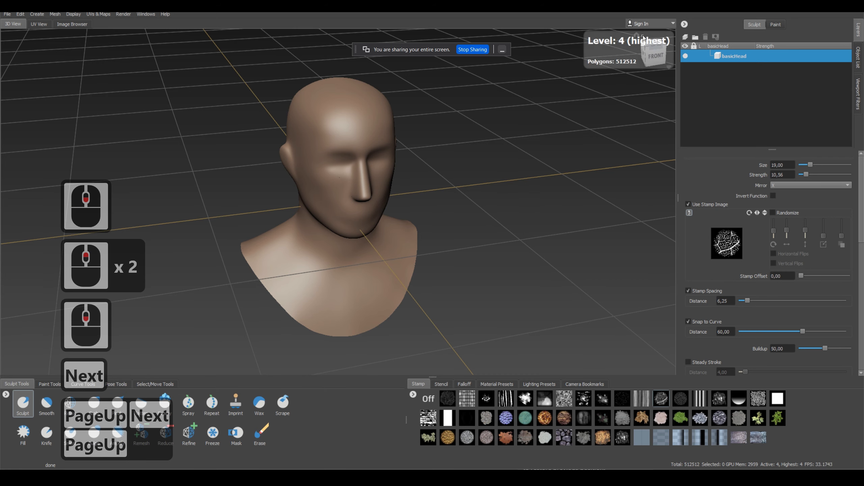
Step: Add a new sculpt layer and sculpt a mirrored stamp-textured stroke across the forehead on it
right_click(741, 81)
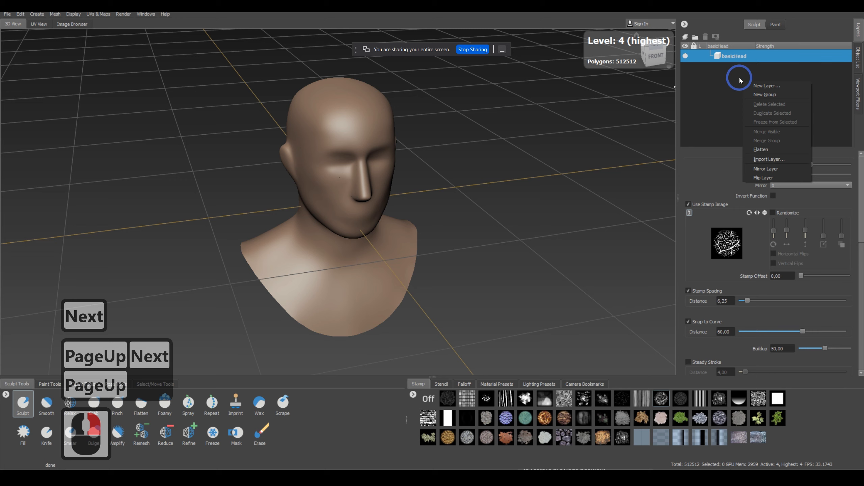
click(764, 85)
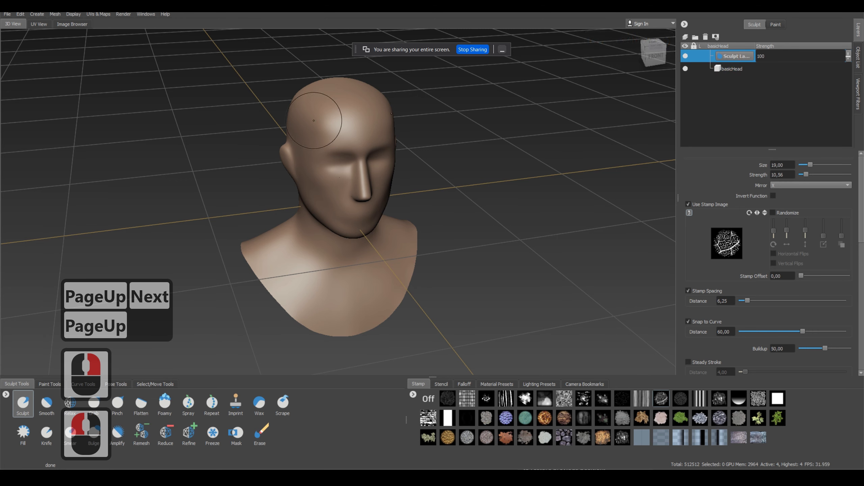
mouse_move(314, 121)
mouse_down()
mouse_move(324, 123)
mouse_move(341, 163)
mouse_up()
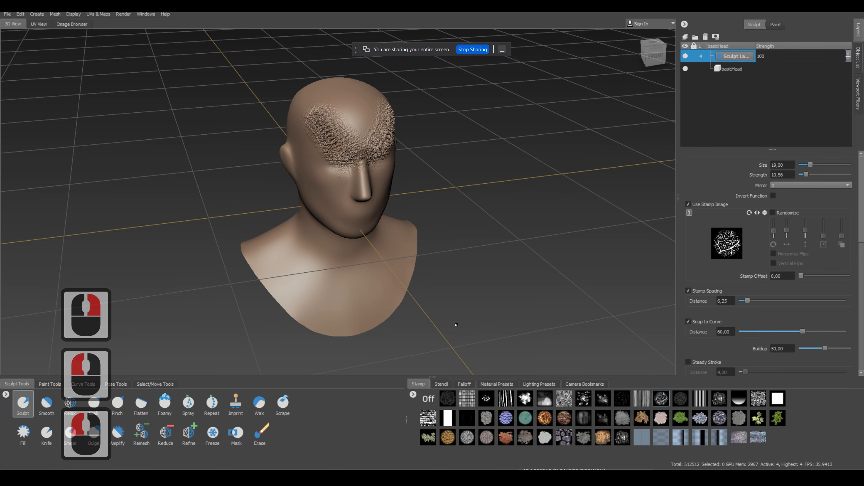
Step: Add a second sculpt layer and rename the layer holding the forehead detail to jjhm
middle_click(793, 105)
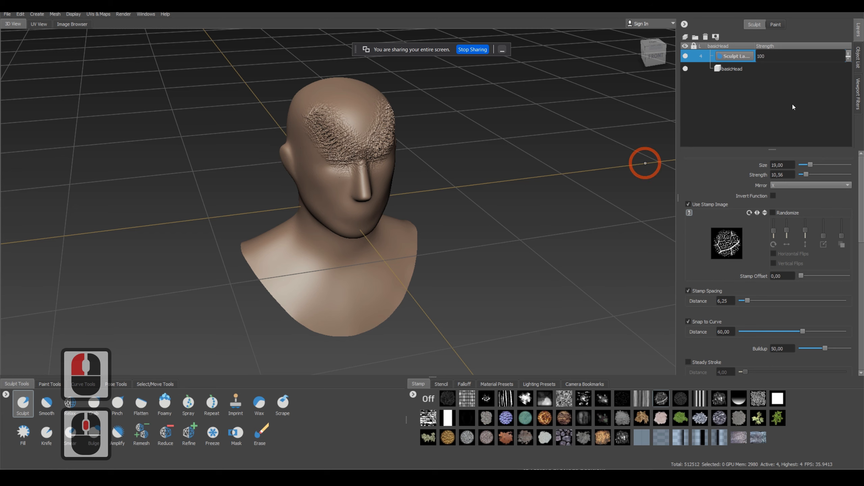
right_click(793, 107)
click(815, 123)
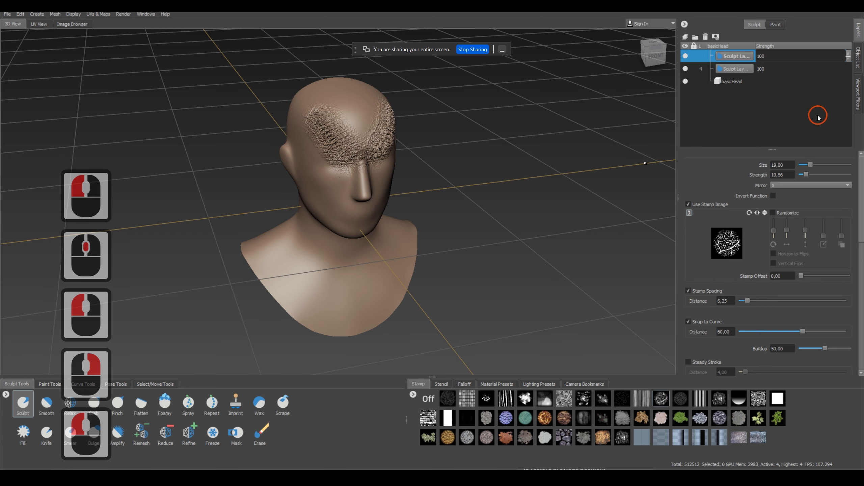
middle_click(738, 75)
double_click(735, 69)
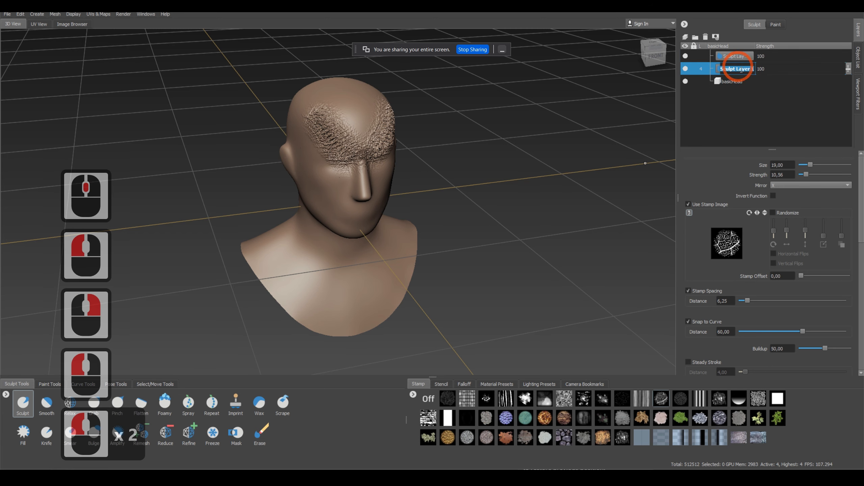
text(jjhm)
Step: Sculpt a mirrored textured stroke down the chest on the jjhm layer and add a third sculpt layer
drag(279, 247, 330, 297)
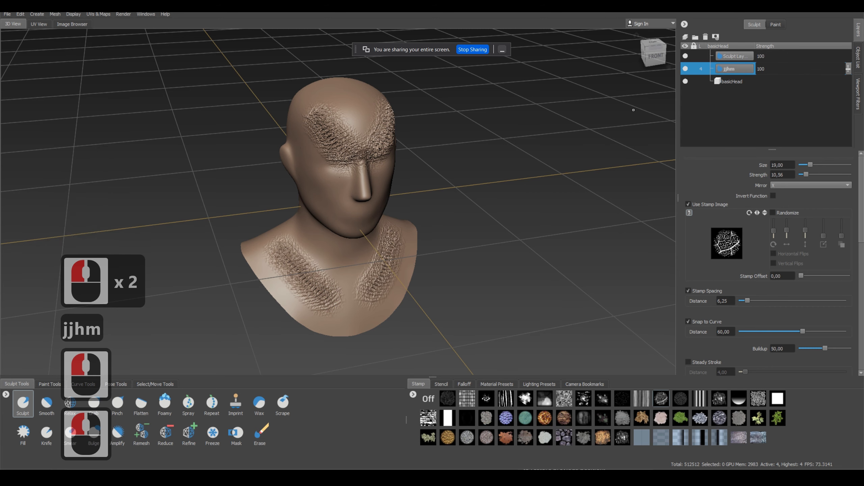
right_click(721, 118)
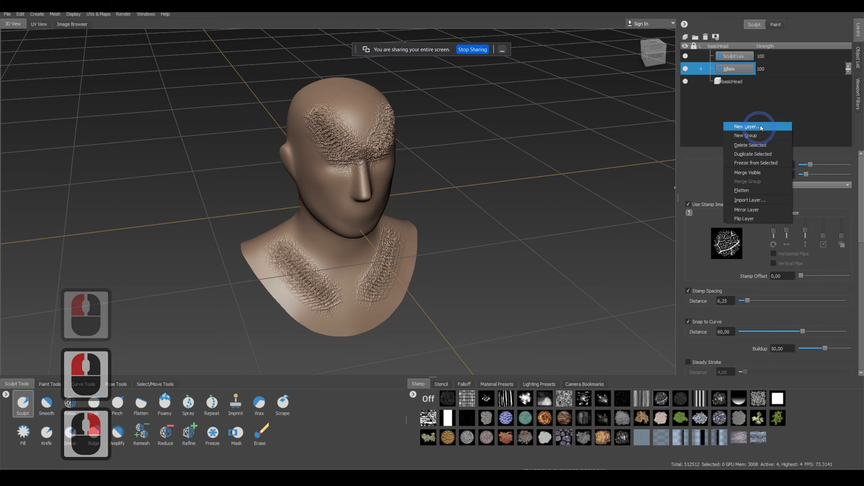
click(730, 125)
Step: Reduce the strength of the jjhm sculpt layer to 77
click(728, 81)
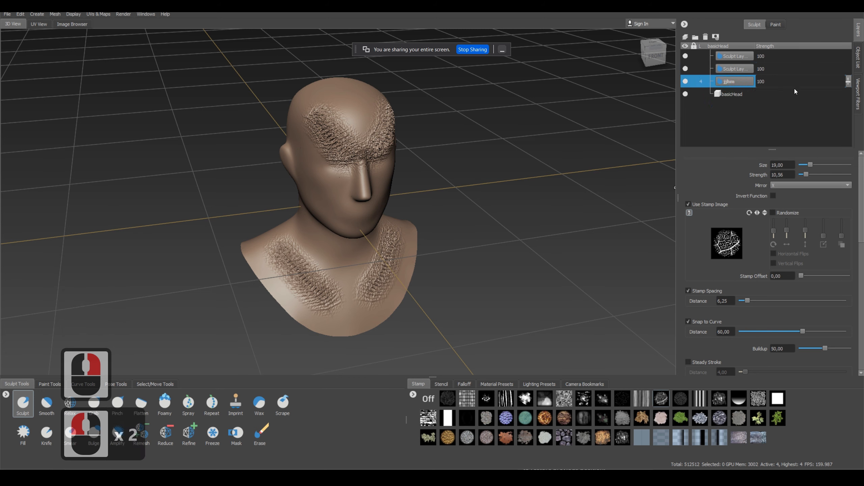
click(848, 81)
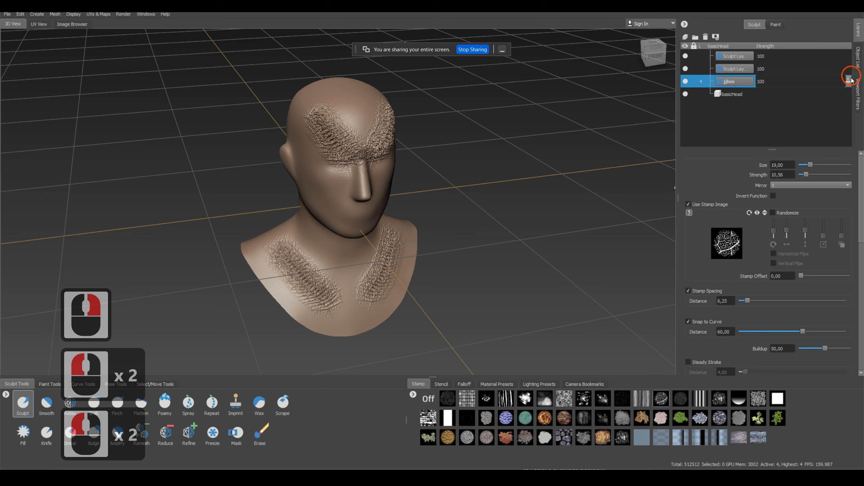
mouse_move(848, 81)
mouse_down()
mouse_move(847, 122)
mouse_move(849, 89)
mouse_move(858, 87)
mouse_move(859, 123)
mouse_move(855, 93)
mouse_up()
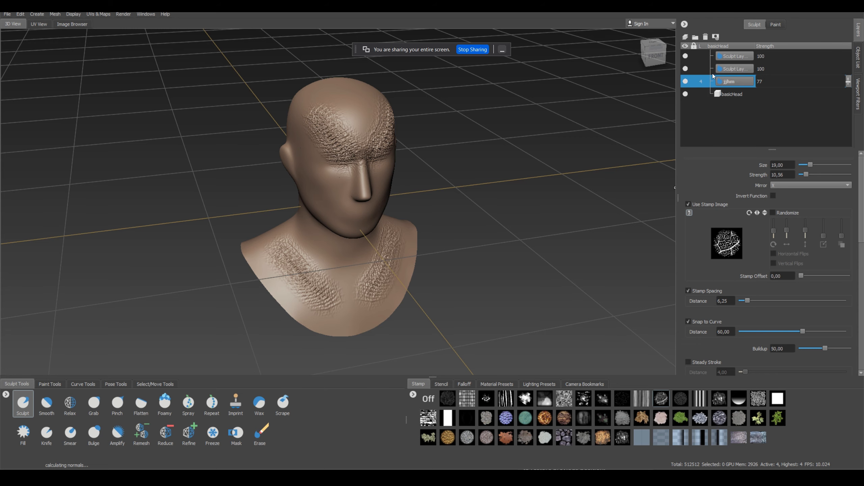
alt+drag(434, 255, 441, 235)
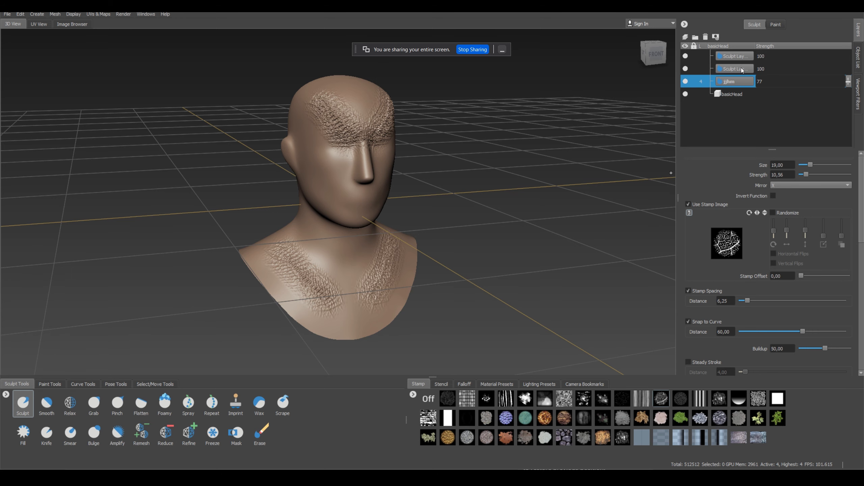
Step: Delete both empty sculpt layers and the jjhm layer, leaving only the basicHead base
click(727, 54)
right_click(727, 54)
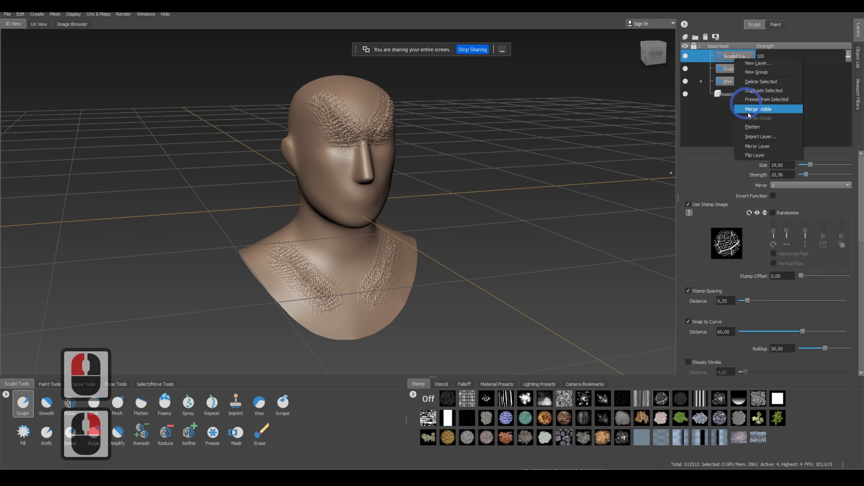
click(758, 82)
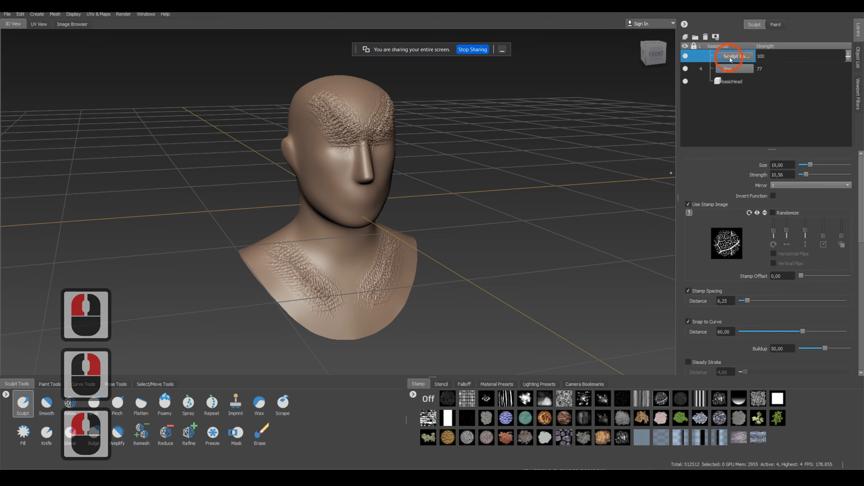
right_click(731, 56)
click(752, 85)
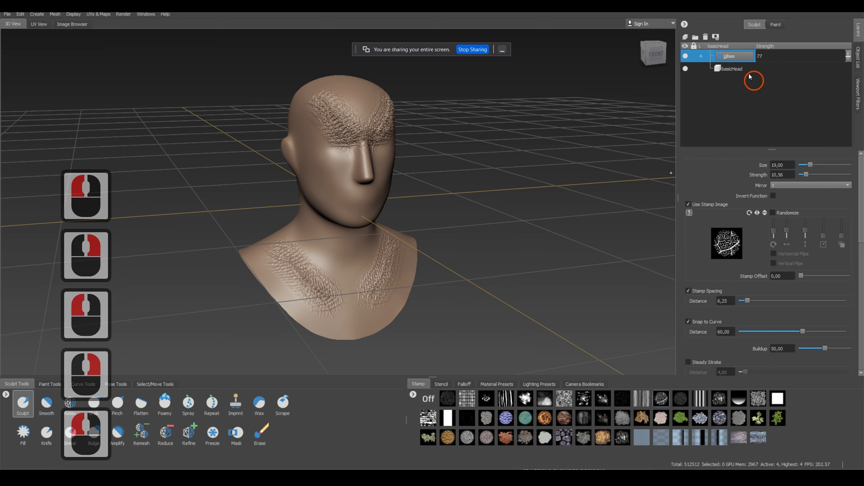
right_click(734, 57)
click(751, 82)
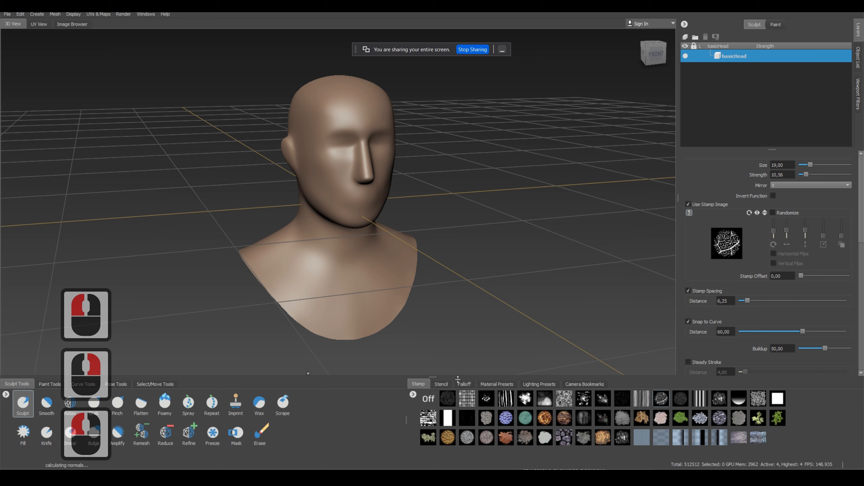
Step: Choose the stencil with white veins on black, enlarge it and shift it over the head and shoulders
click(448, 386)
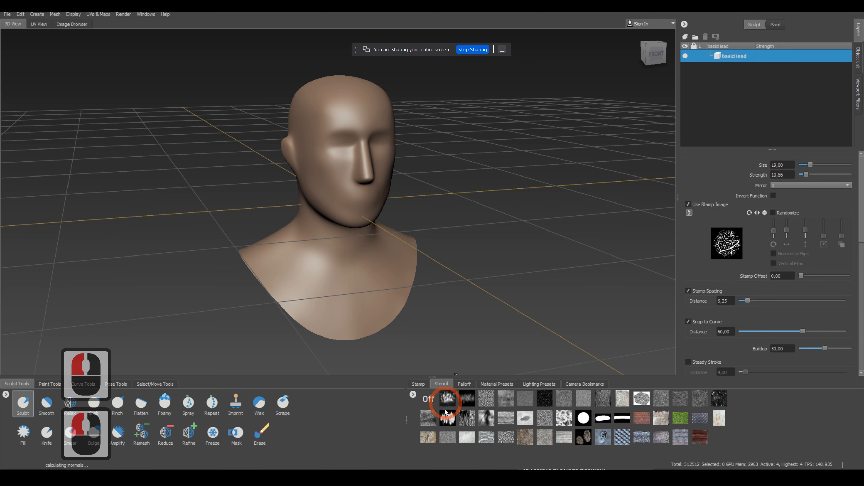
click(567, 421)
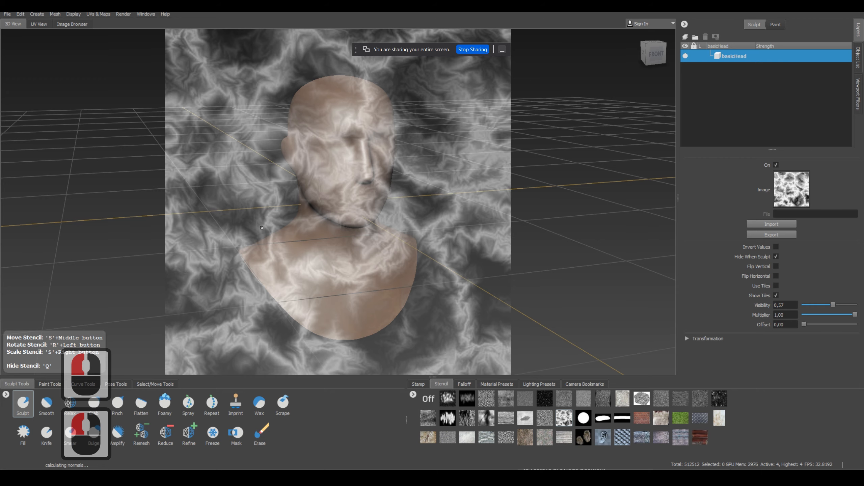
mouse_move(261, 228)
alt+mouse_down()
mouse_move(202, 228)
mouse_move(222, 232)
mouse_move(219, 239)
mouse_move(254, 231)
mouse_move(264, 243)
mouse_move(256, 234)
alt+mouse_up()
key(s)
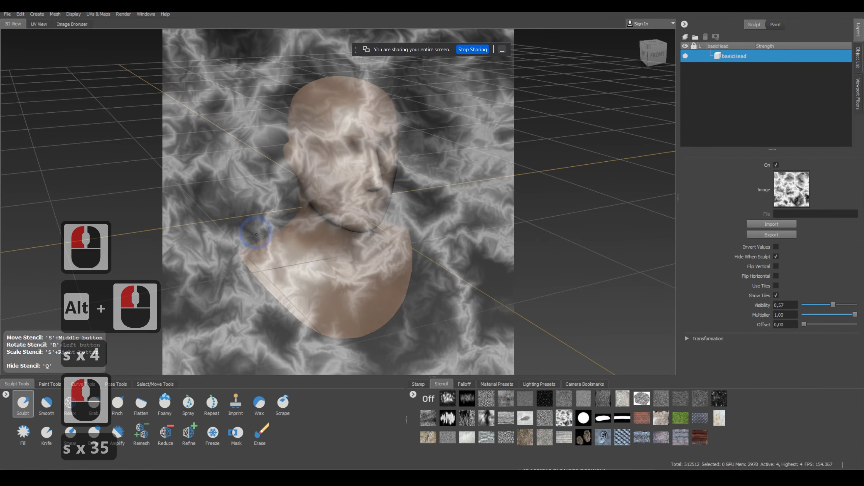
right_drag(256, 234, 256, 235)
key(s)
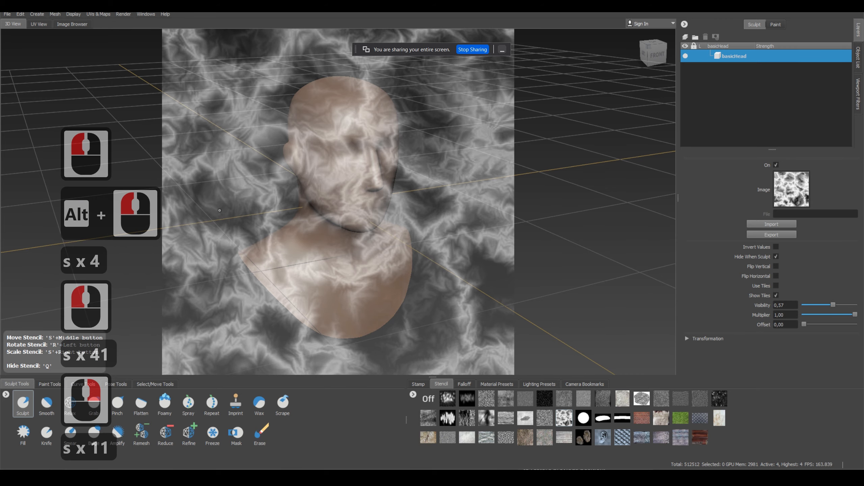
right_drag(198, 206, 252, 227)
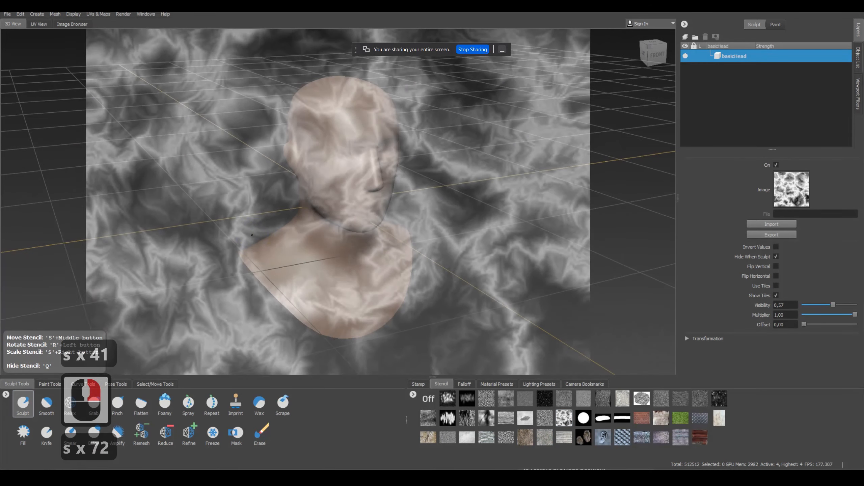
middle_drag(252, 228, 270, 247)
key(s)
click(286, 271)
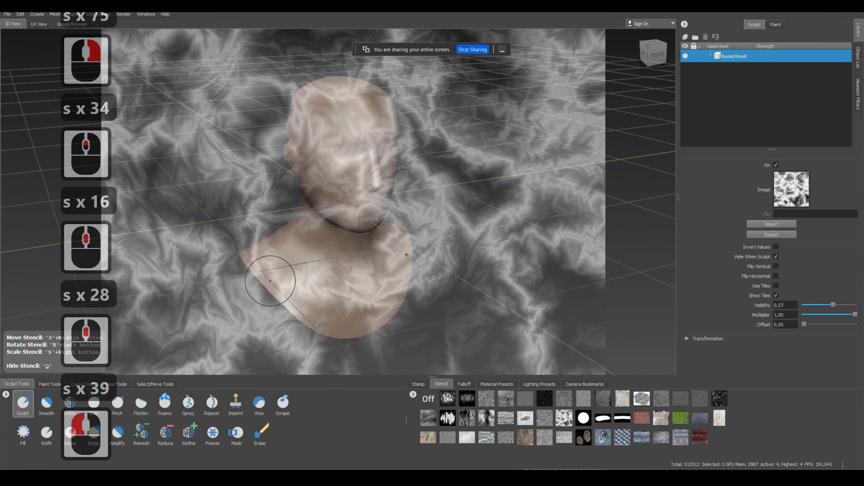
Step: Scale, rotate and shift the vein stencil over the bust, and sculpt mirrored strokes through it on the forehead and cheeks
key(s)
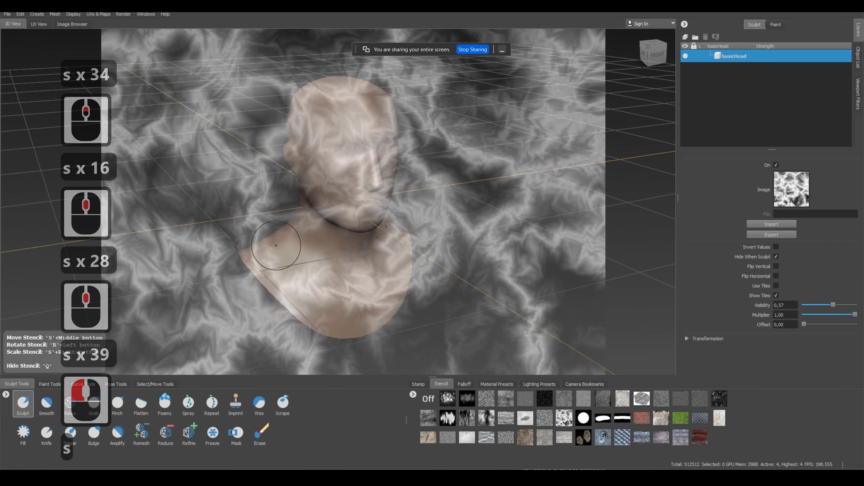
key(s)
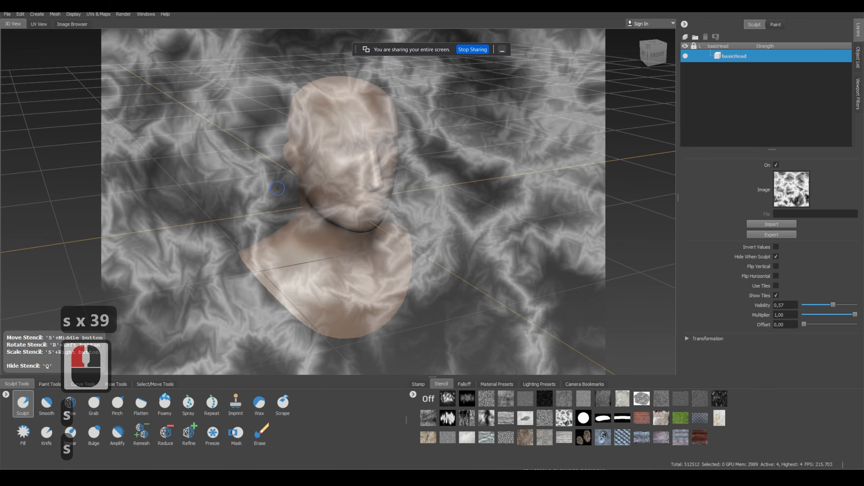
right_drag(284, 188, 276, 199)
drag(268, 206, 239, 208)
click(277, 248)
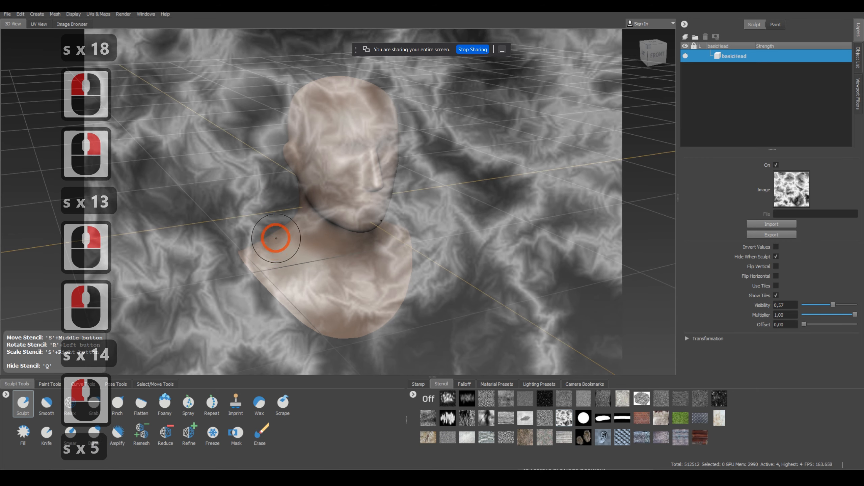
middle_drag(278, 239, 280, 244)
click(312, 257)
click(312, 258)
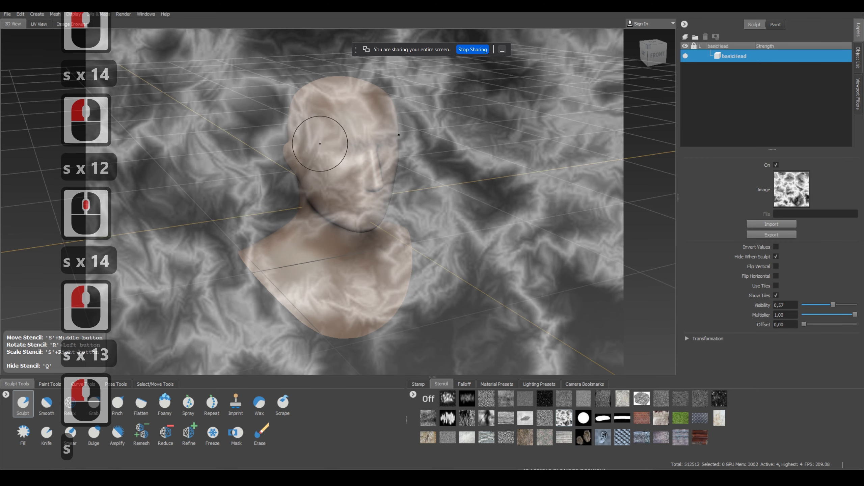
mouse_move(319, 143)
mouse_down()
mouse_move(334, 103)
mouse_move(319, 100)
mouse_up()
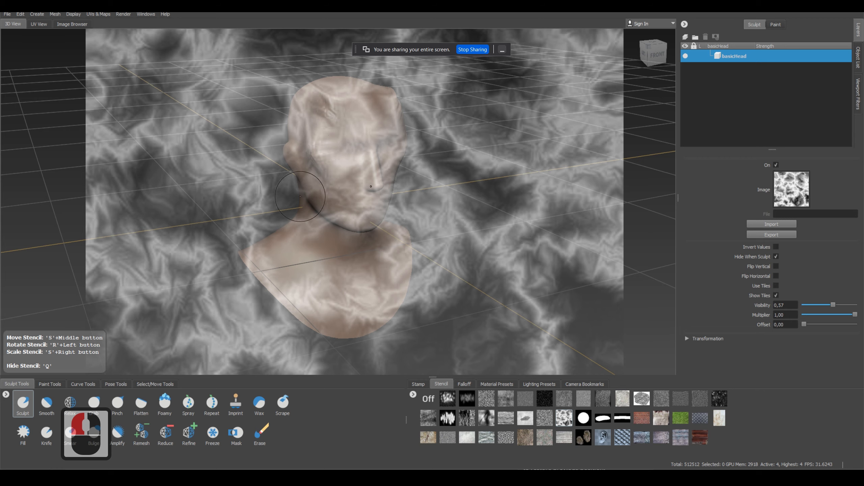
mouse_move(300, 197)
alt+mouse_down()
mouse_move(266, 194)
mouse_move(337, 194)
mouse_move(291, 196)
alt+mouse_up()
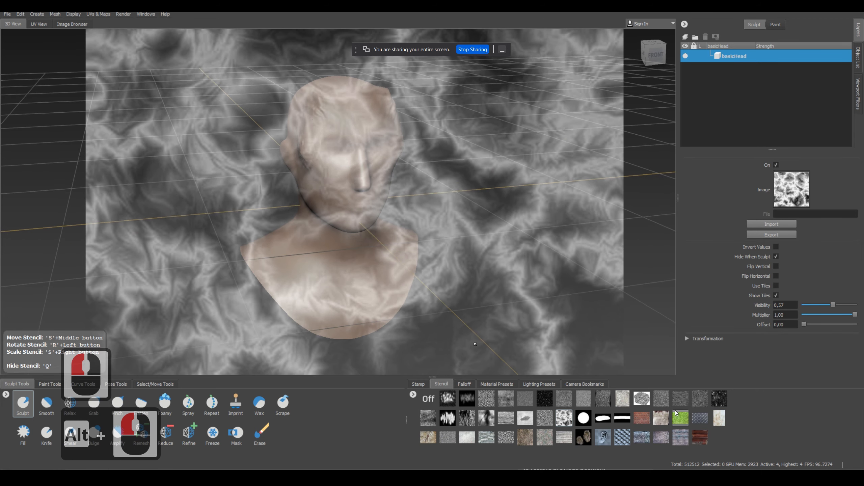
Step: Switch to the red brick wall stencil and frame the top of the head from the front
click(642, 417)
alt+drag(396, 251, 349, 203)
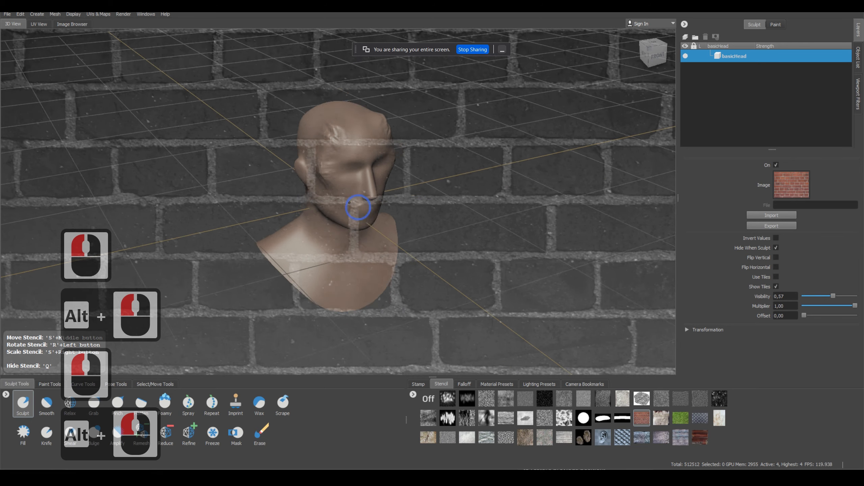
alt+right_drag(349, 203, 469, 329)
alt+drag(468, 329, 410, 241)
alt+right_drag(411, 241, 260, 199)
alt+drag(260, 199, 317, 184)
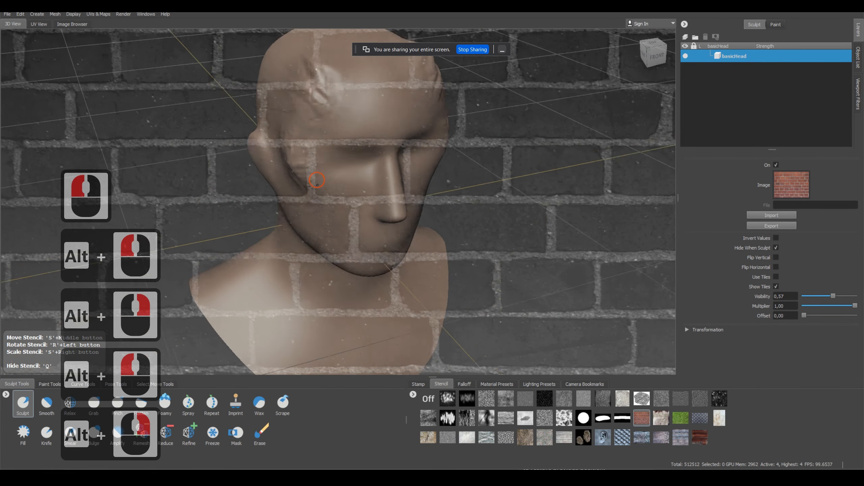
alt+right_drag(317, 185, 320, 147)
alt+middle_drag(320, 147, 337, 219)
Step: Lower the head to subdivision level 0 and examine its UV layout, returning to the 3D view
click(38, 24)
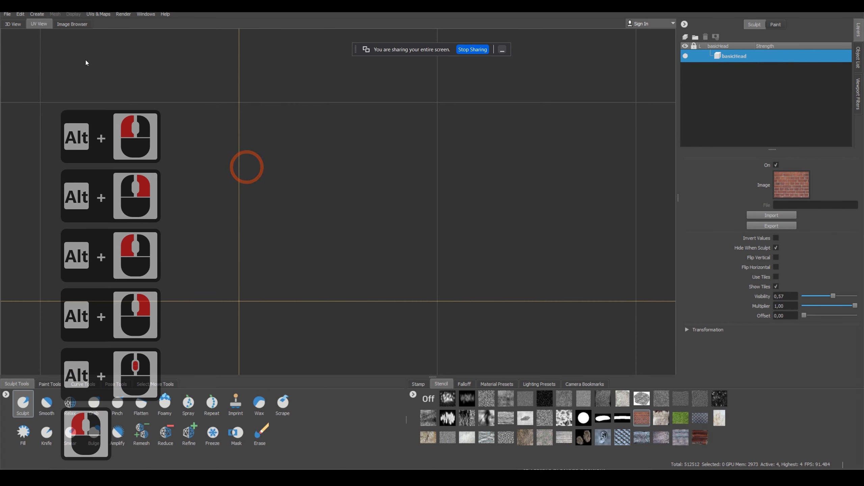
click(13, 24)
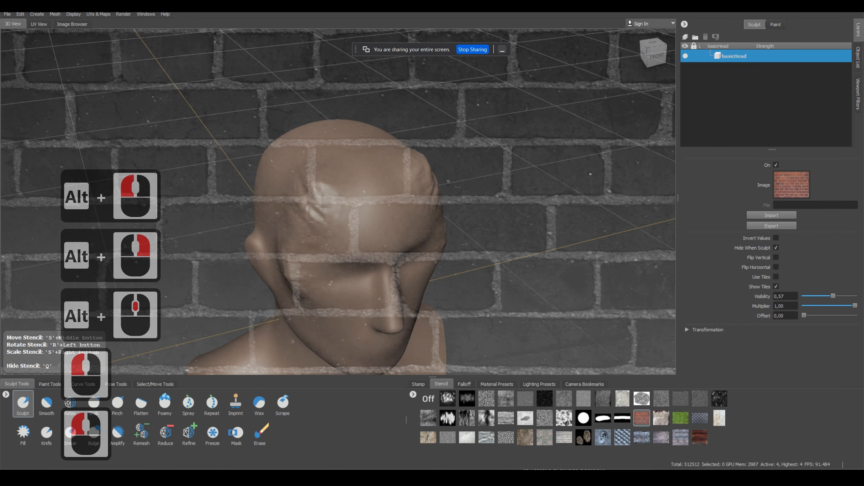
key(Page_Up)
key(Page_Down)
key(Page_Down)
key(Page_Down)
key(Page_Down)
key(Page_Down)
key(Page_Down)
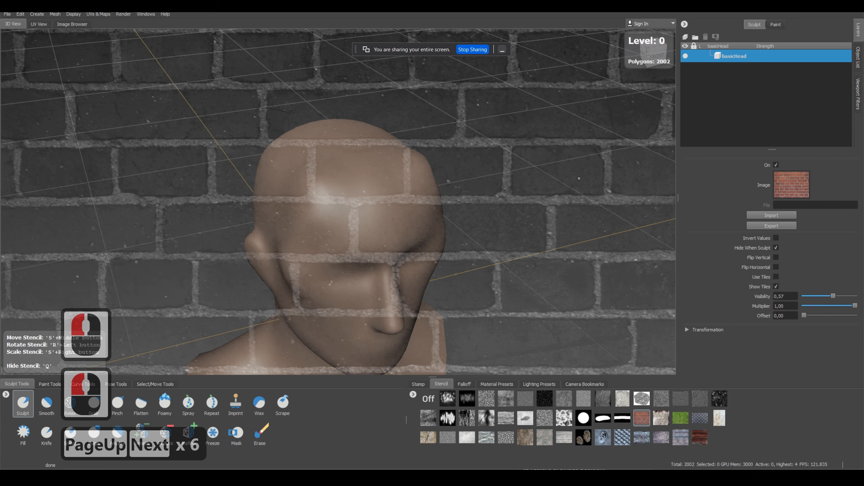
click(39, 24)
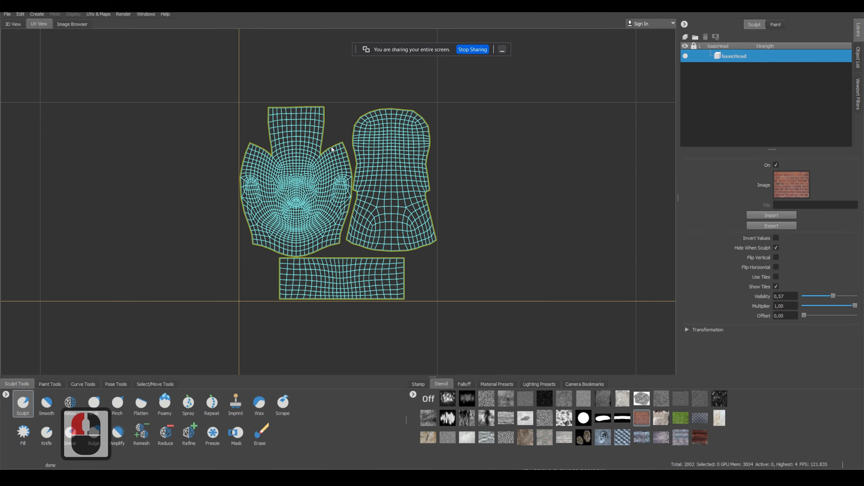
click(13, 24)
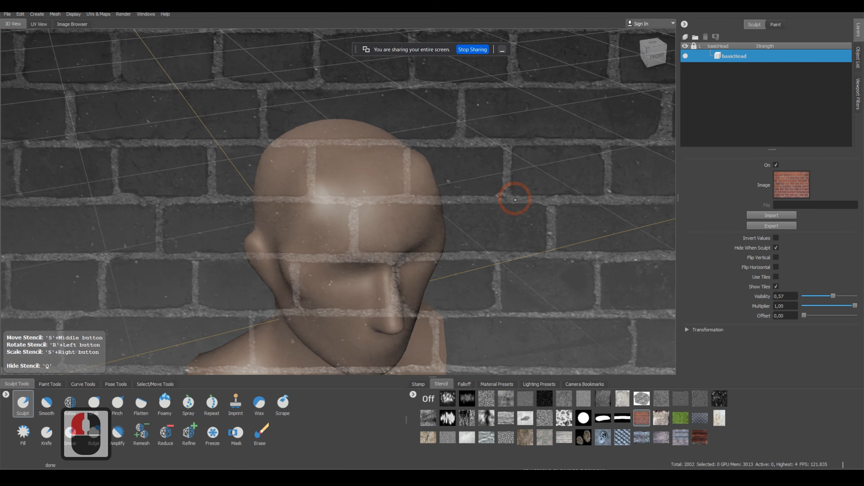
Step: Shrink the sculpt brush and the brick stencil over the forehead, and undo the trial stroke made through it
alt+drag(515, 200, 380, 217)
alt+right_drag(378, 211, 611, 269)
alt+middle_drag(398, 199, 461, 217)
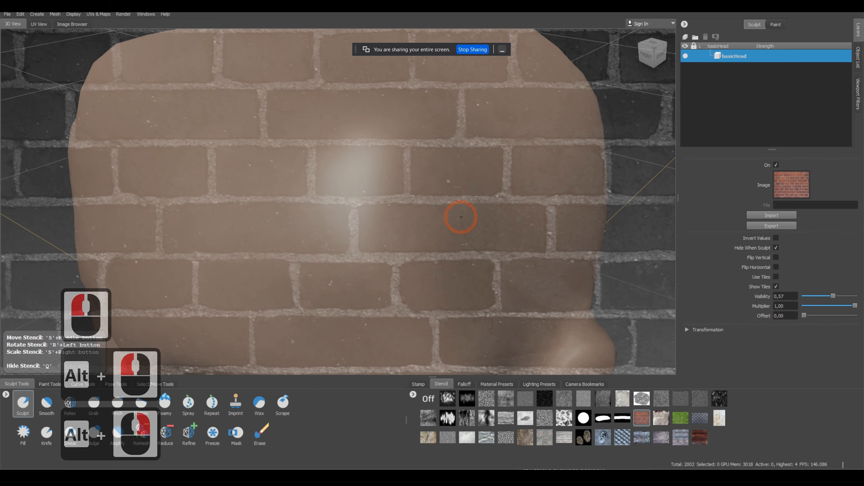
key(b)
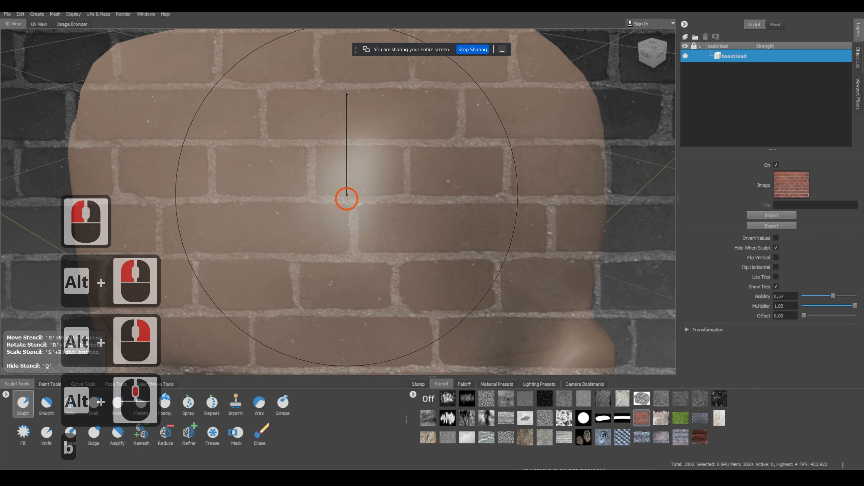
drag(347, 199, 343, 271)
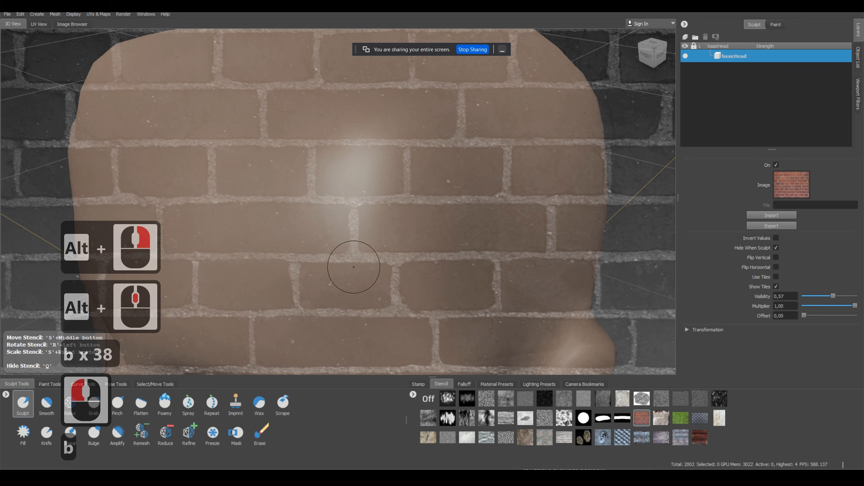
right_drag(379, 254, 325, 190)
mouse_move(325, 190)
mouse_down()
mouse_move(324, 178)
mouse_move(318, 195)
mouse_move(323, 179)
mouse_up()
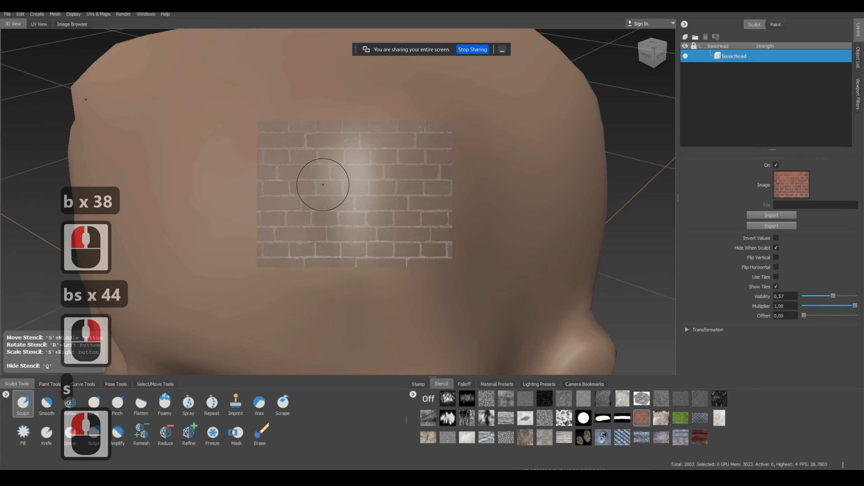
key(ctrl+z)
Step: Raise the head to its highest existing subdivision level and add a new level 5
key(PageUp)
key(PageUp)
key(PageUp)
key(PageUp)
key(PageUp)
key(PageUp)
key(PageUp)
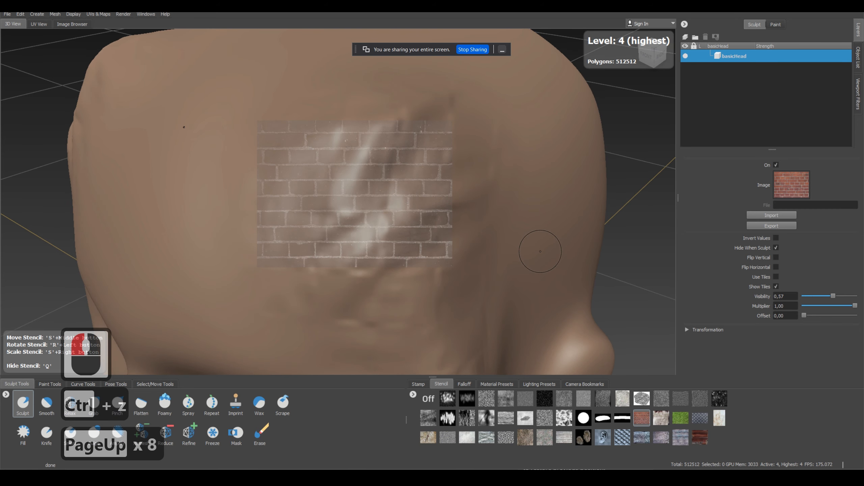
key(shift+d)
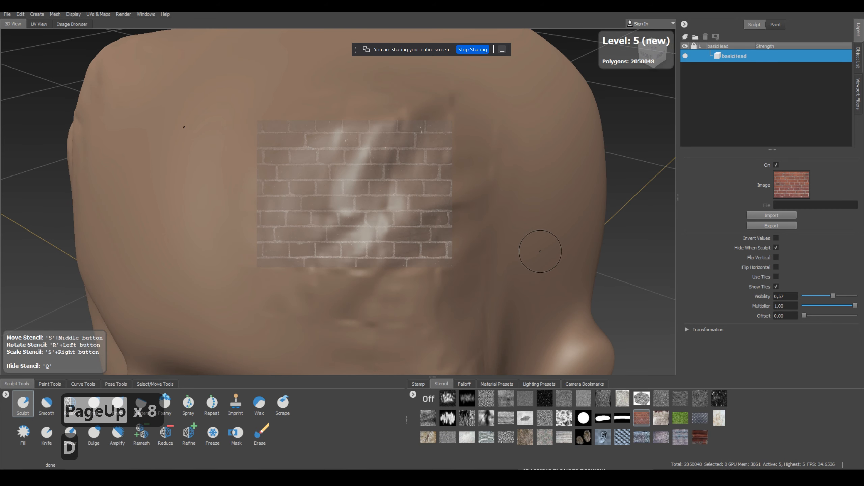
Step: Sculpt a mirrored brick-textured band through the stencil from the forehead along the side of the skull toward the back
drag(326, 193, 332, 191)
alt+drag(410, 194, 313, 200)
alt+drag(398, 226, 349, 218)
drag(306, 195, 306, 189)
alt+drag(405, 208, 351, 208)
mouse_move(275, 193)
mouse_down()
mouse_move(306, 200)
mouse_move(278, 195)
mouse_move(291, 204)
mouse_up()
mouse_move(336, 226)
alt+mouse_down()
mouse_move(300, 227)
mouse_move(340, 228)
mouse_move(319, 231)
alt+mouse_up()
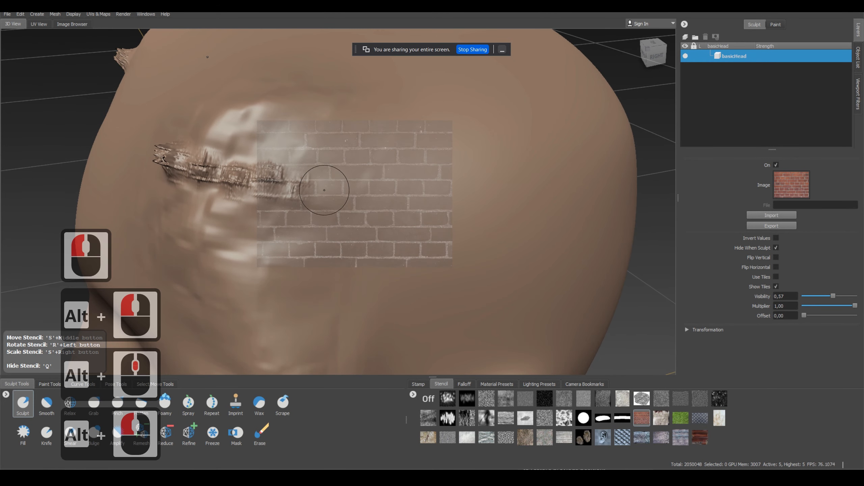
drag(325, 190, 328, 189)
mouse_move(333, 215)
alt+mouse_down()
mouse_move(320, 215)
mouse_move(310, 190)
alt+mouse_up()
mouse_move(318, 202)
alt+mouse_down()
mouse_move(302, 208)
mouse_move(402, 202)
mouse_move(343, 221)
alt+mouse_up()
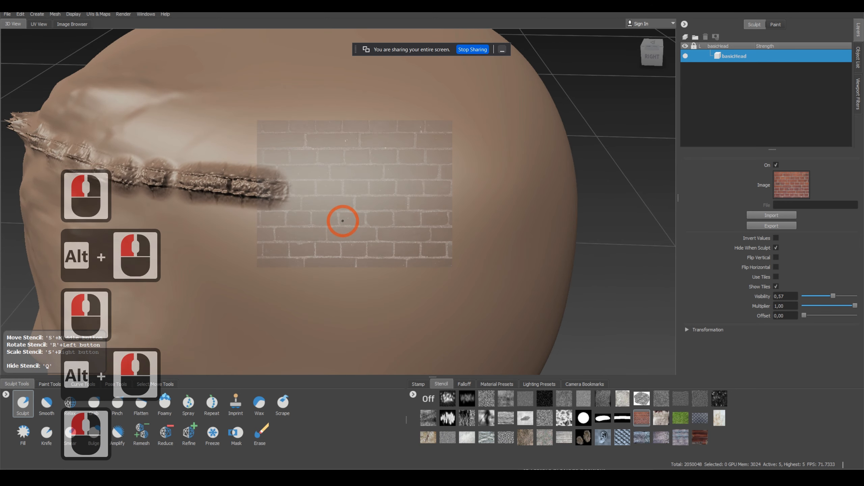
mouse_move(295, 188)
mouse_down()
mouse_move(357, 199)
mouse_move(345, 214)
mouse_move(316, 191)
mouse_up()
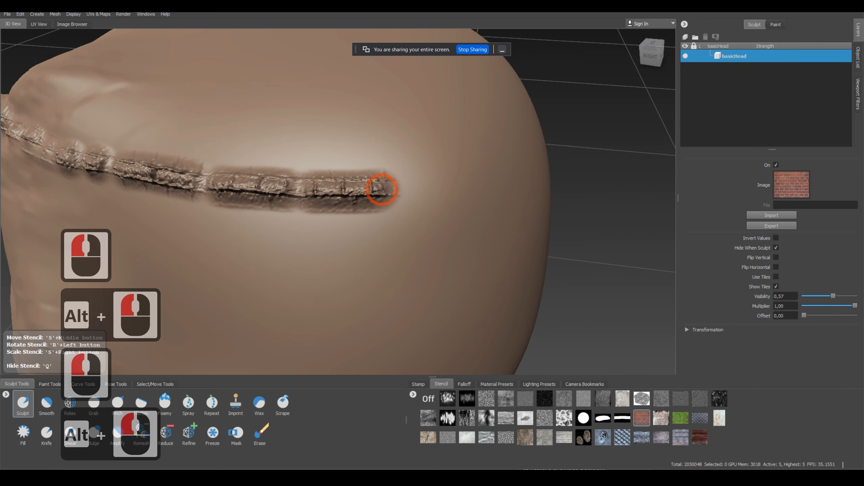
drag(383, 189, 384, 190)
mouse_move(389, 219)
alt+mouse_down()
mouse_move(357, 221)
mouse_move(379, 204)
alt+mouse_up()
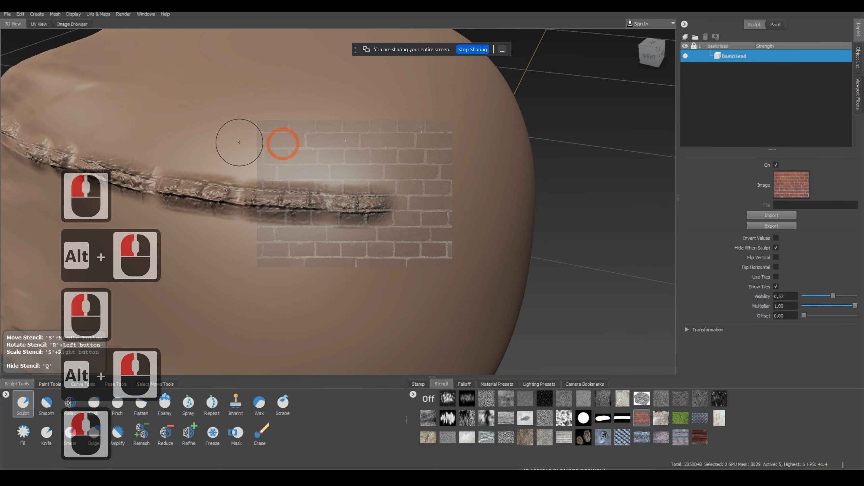
Step: Drop the sculpted head back to subdivision level 0 and inspect how its UV shells are laid out
mouse_move(525, 263)
alt+mouse_down()
mouse_move(401, 251)
mouse_move(459, 251)
mouse_move(460, 261)
alt+mouse_up()
key(Page_Up)
key(Page_Up)
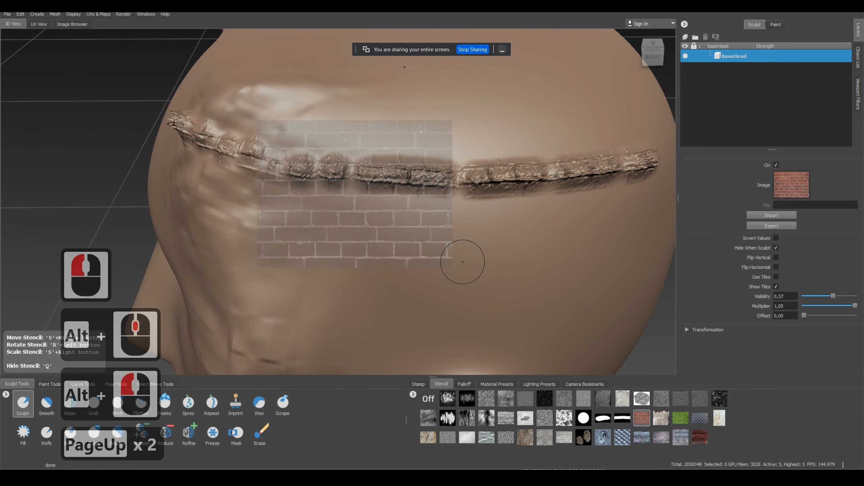
key(Page_Down)
key(Page_Down)
key(Page_Down)
key(Page_Down)
key(Page_Down)
key(Page_Down)
key(Page_Down)
key(Page_Down)
key(Page_Down)
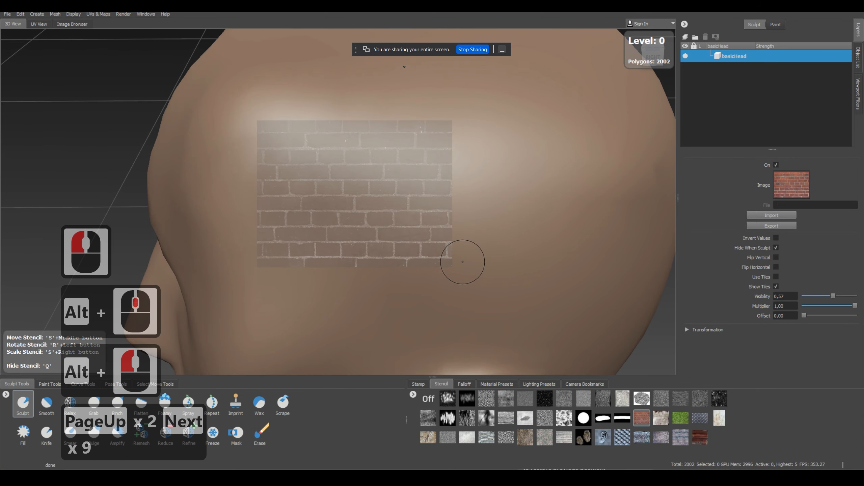
click(39, 24)
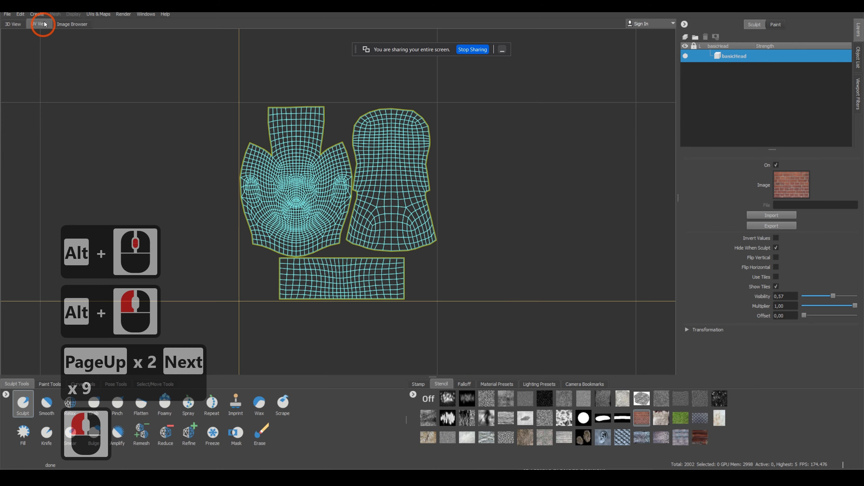
middle_click(308, 129)
scroll(309, 129, up, 5)
scroll(321, 139, down, 6)
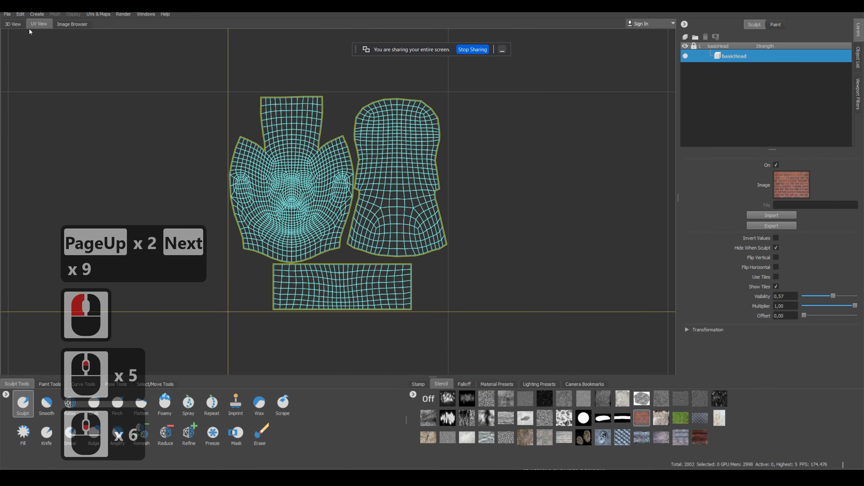
Step: Return to the 3D view of the head and raise it to subdivision level 5
click(14, 24)
scroll(394, 221, down, 5)
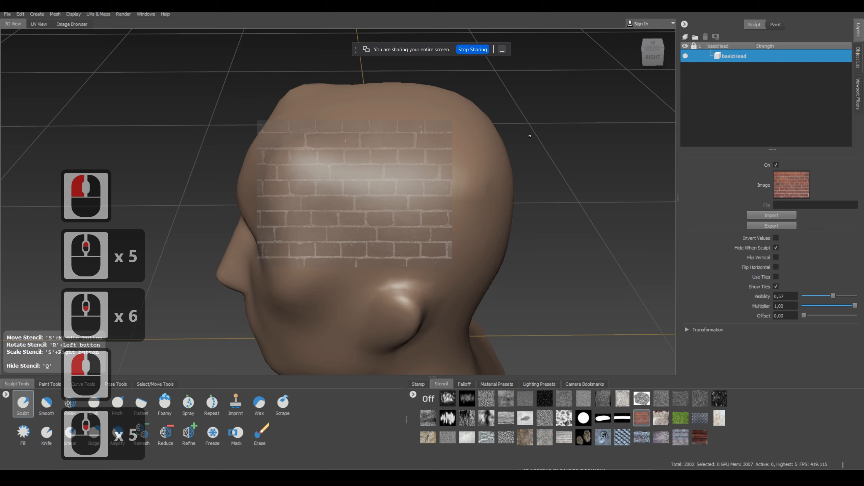
key(Page_Up)
key(Page_Up)
key(Page_Up)
key(Page_Up)
key(Page_Up)
key(Page_Up)
key(Page_Up)
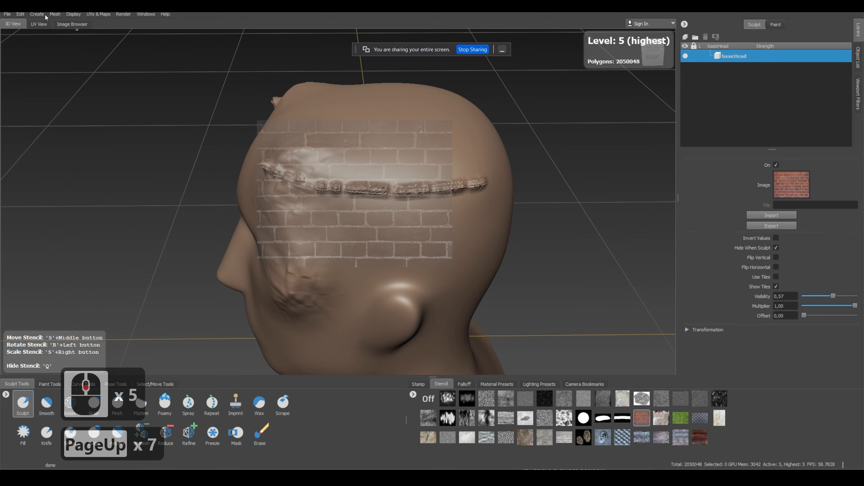
Step: Start a new Normal Map extraction with basicHead level 0 as target and basicHead level 5 as source
click(115, 14)
mouse_move(99, 14)
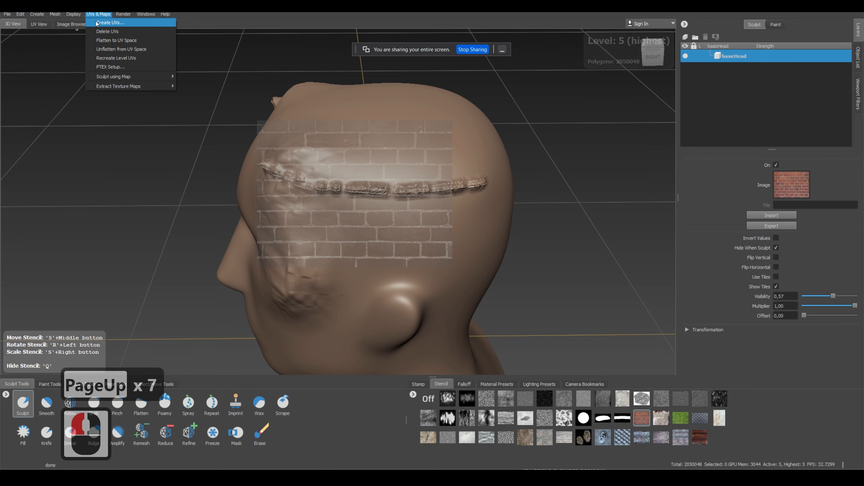
mouse_move(119, 86)
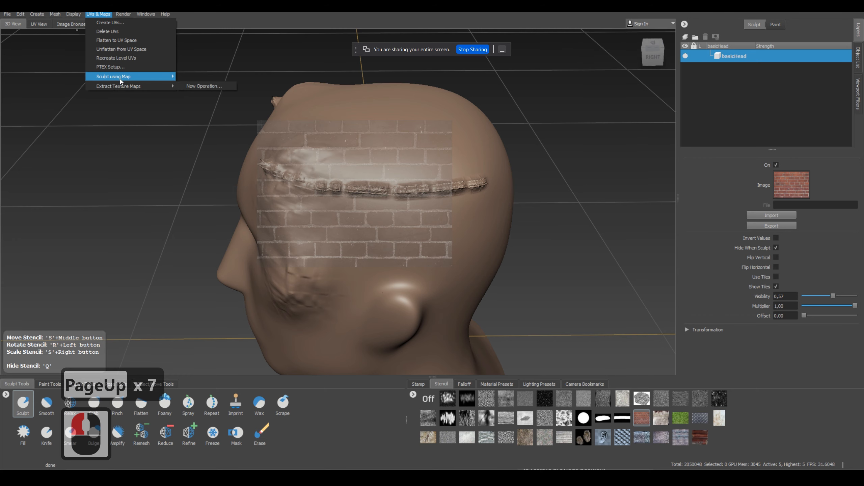
click(208, 89)
click(380, 231)
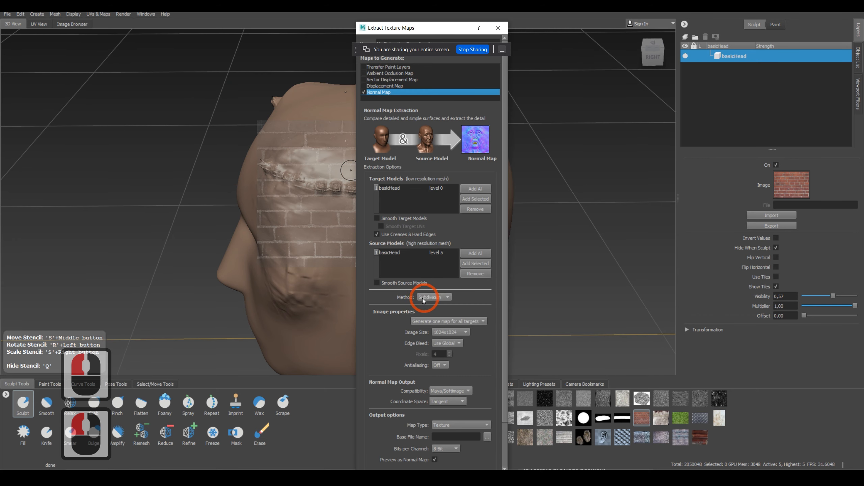
scroll(410, 410, down, 3)
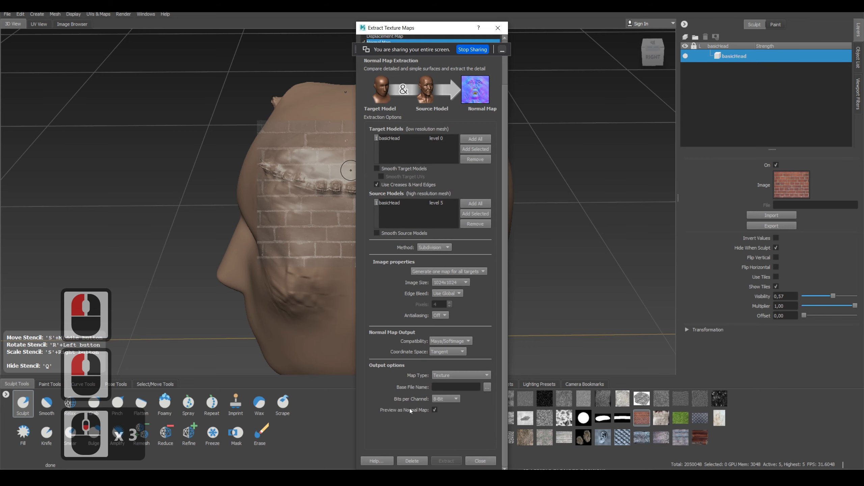
click(487, 388)
click(98, 89)
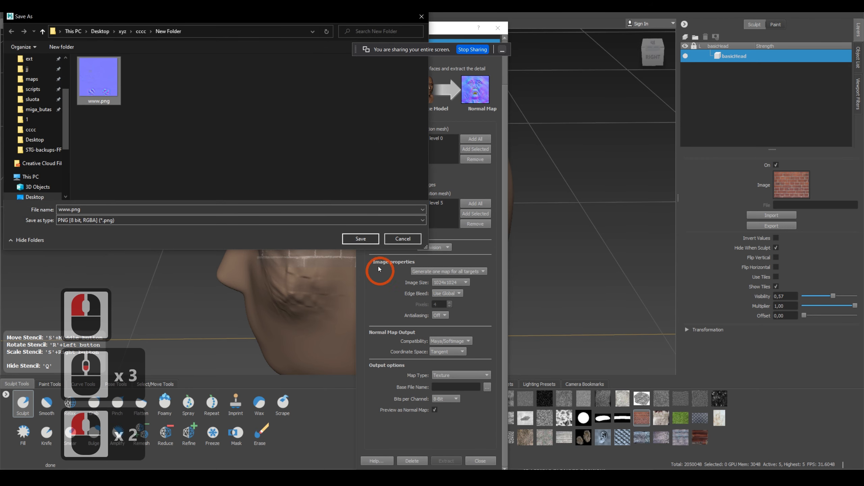
click(360, 239)
click(454, 239)
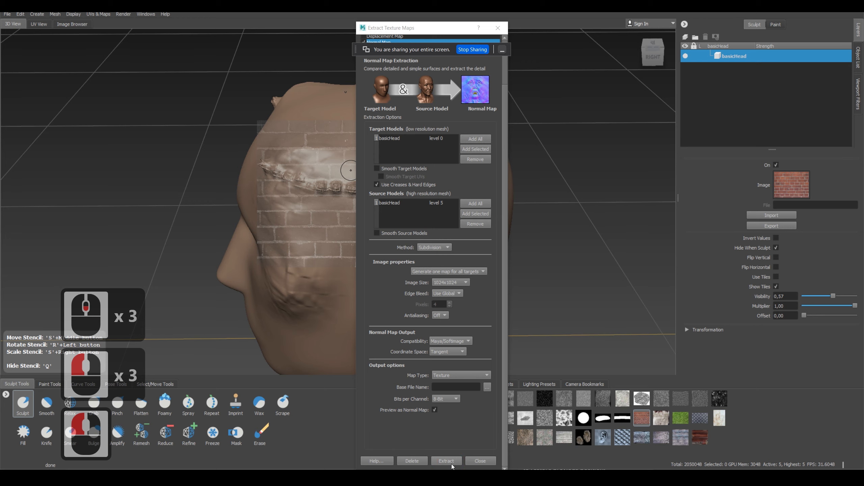
click(452, 464)
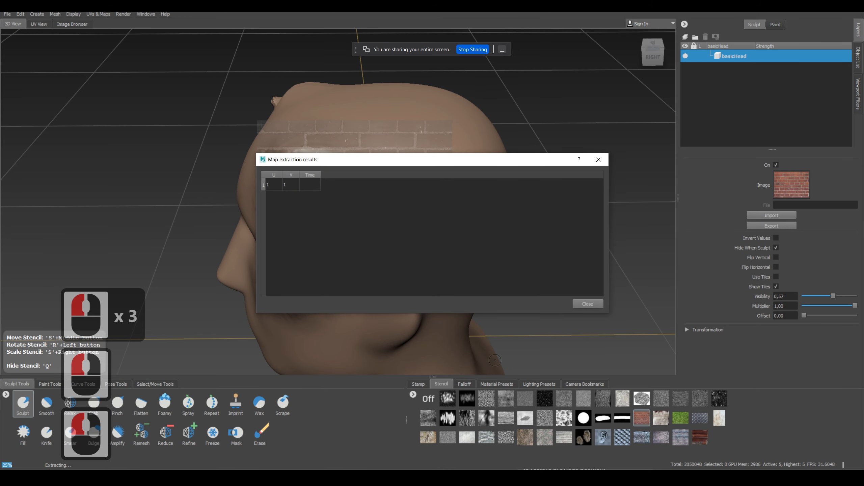
click(462, 248)
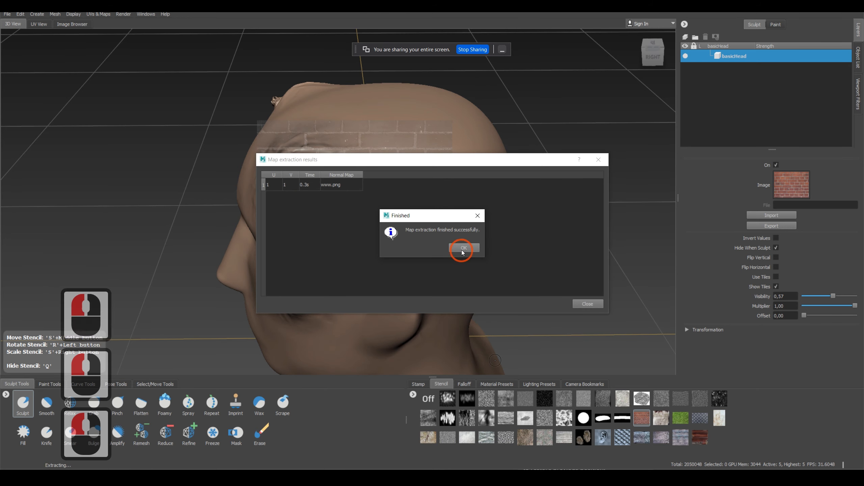
key(alt+Tab)
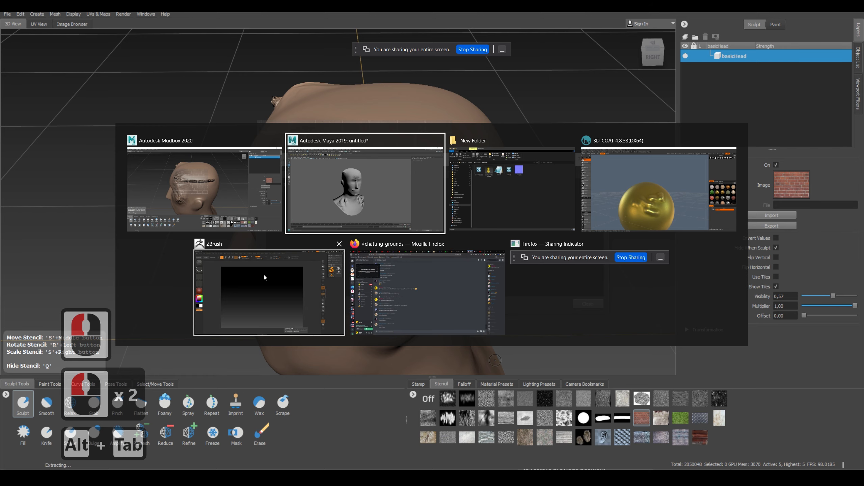
alt+click(455, 201)
double_click(330, 173)
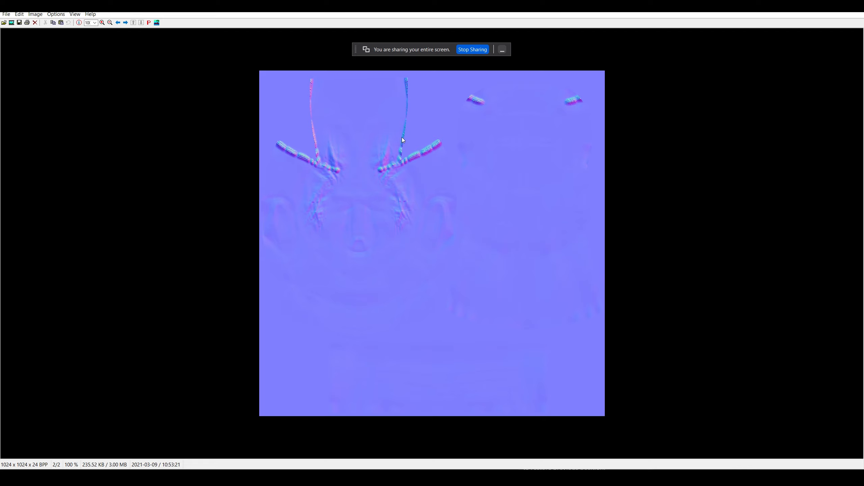
click(854, 6)
click(276, 22)
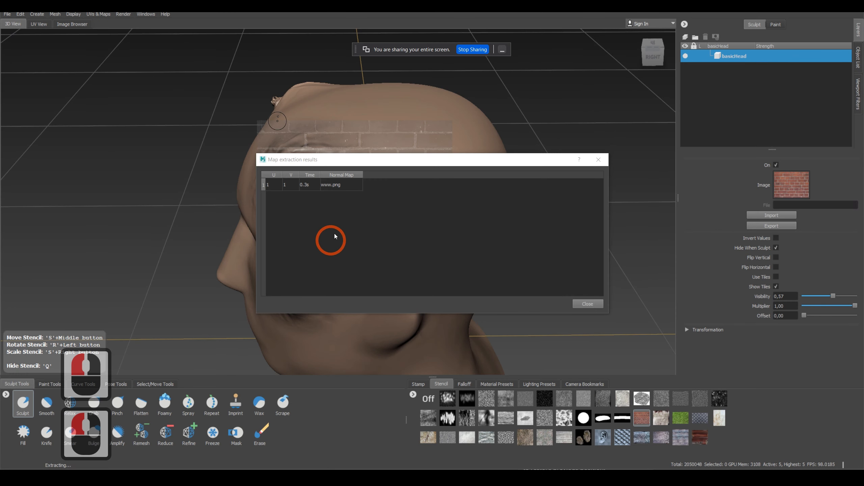
click(599, 302)
alt+drag(265, 221, 361, 236)
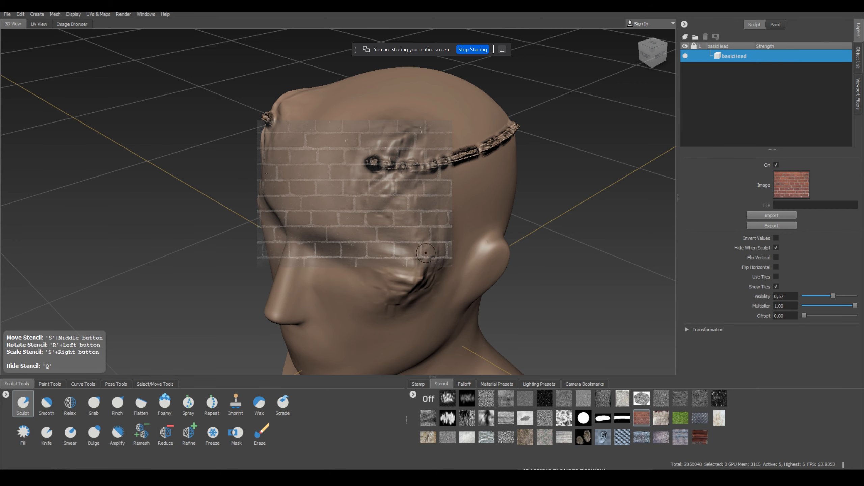
alt+drag(401, 314, 381, 191)
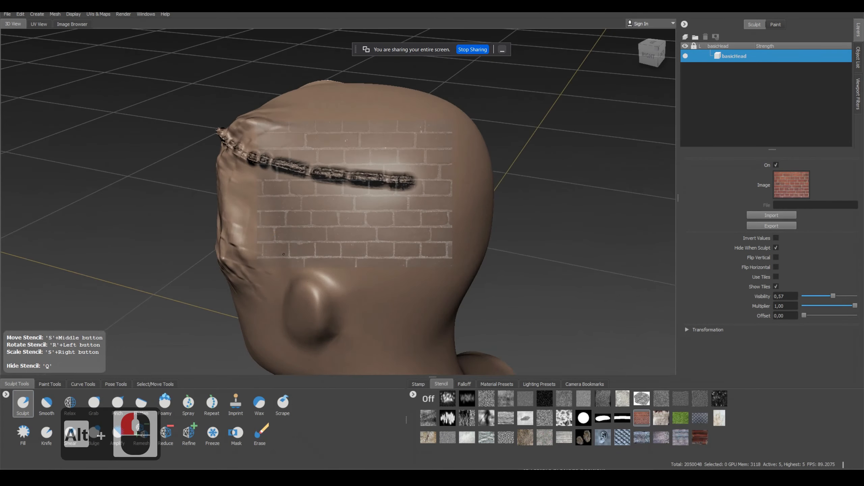
click(422, 384)
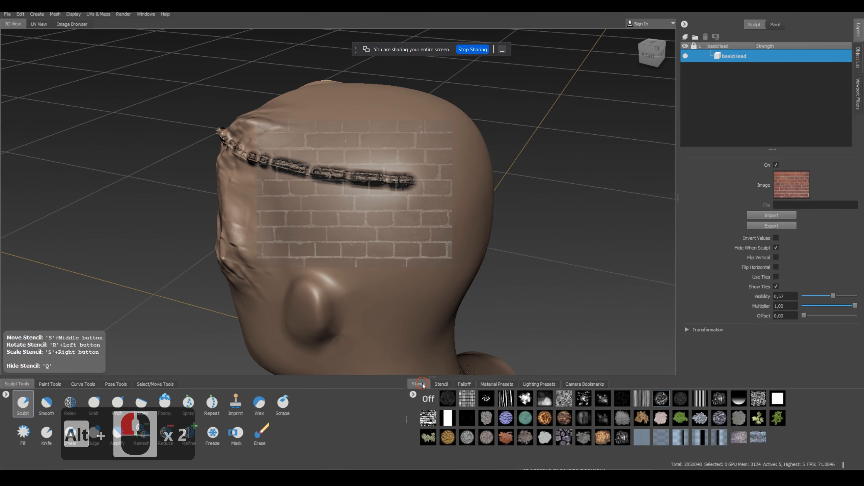
mouse_move(286, 181)
alt+mouse_down()
mouse_move(279, 177)
mouse_move(295, 173)
alt+mouse_up()
Step: Activate the Paint Brush and delete the www normal map layer from the head's paint layers
click(43, 385)
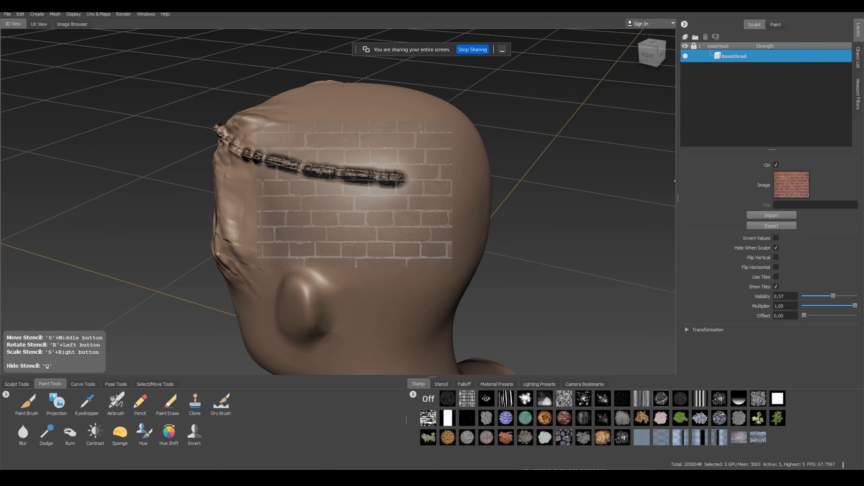
click(30, 407)
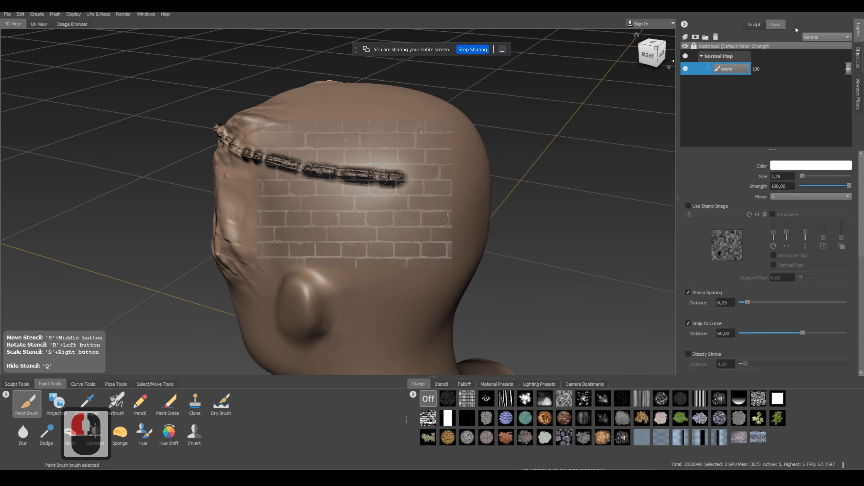
click(775, 25)
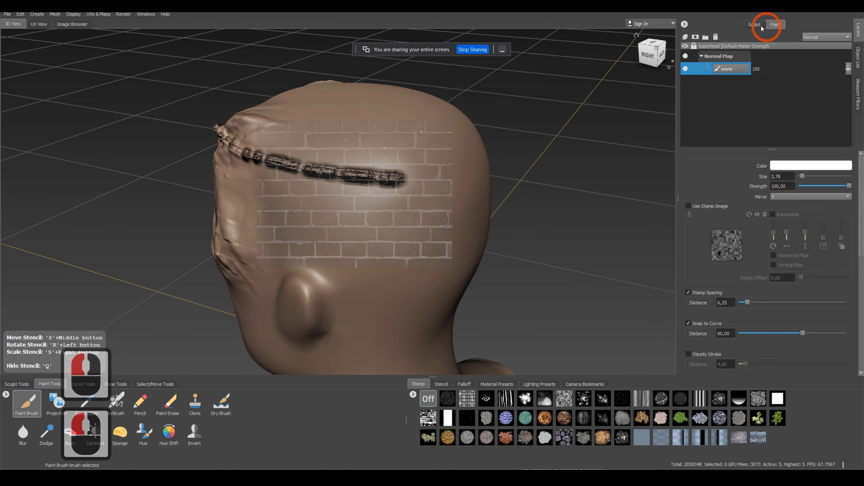
click(775, 24)
click(775, 24)
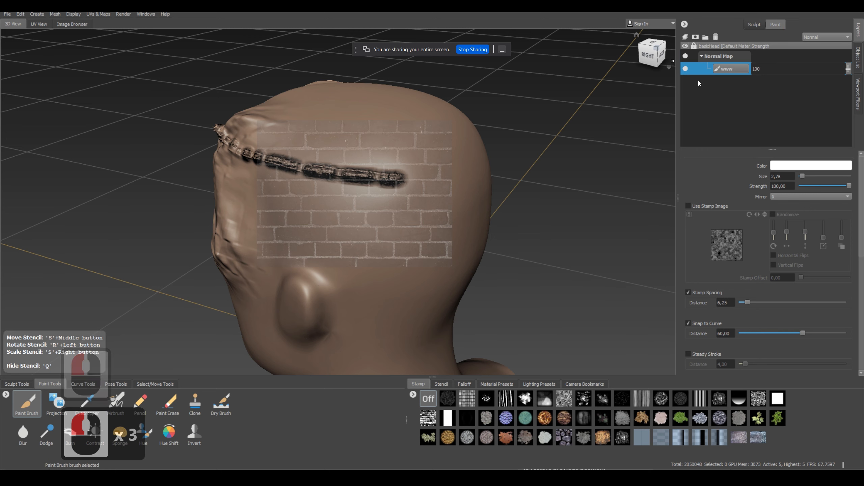
right_click(723, 95)
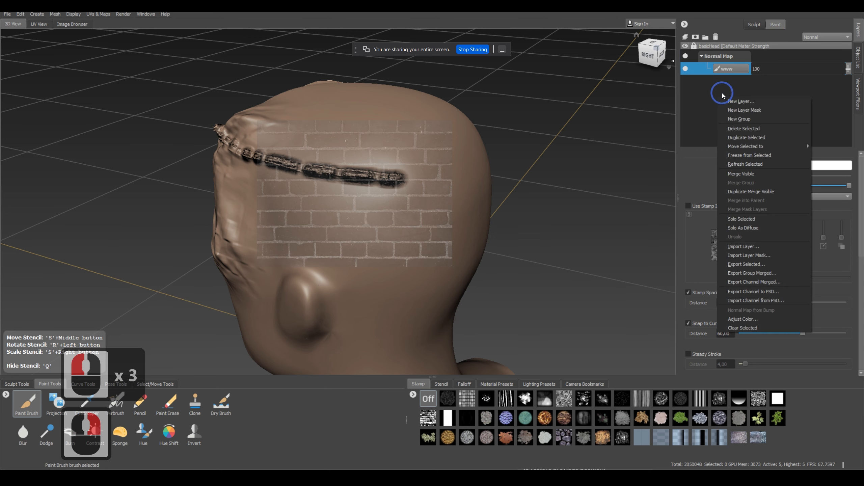
click(720, 56)
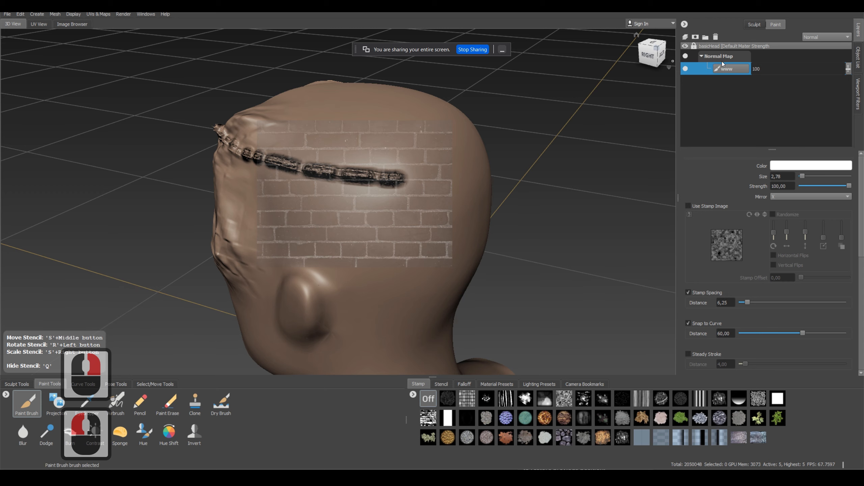
right_click(729, 73)
click(764, 103)
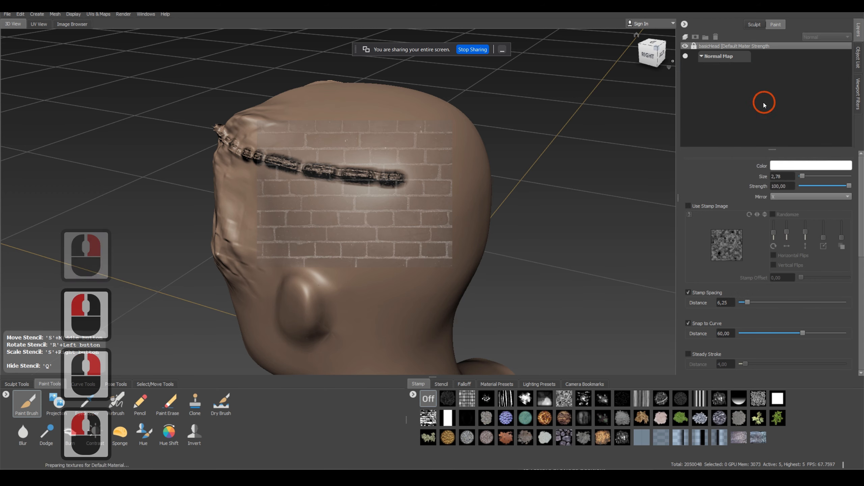
Step: Turn off the brick stencil over the head
alt+drag(400, 255, 420, 368)
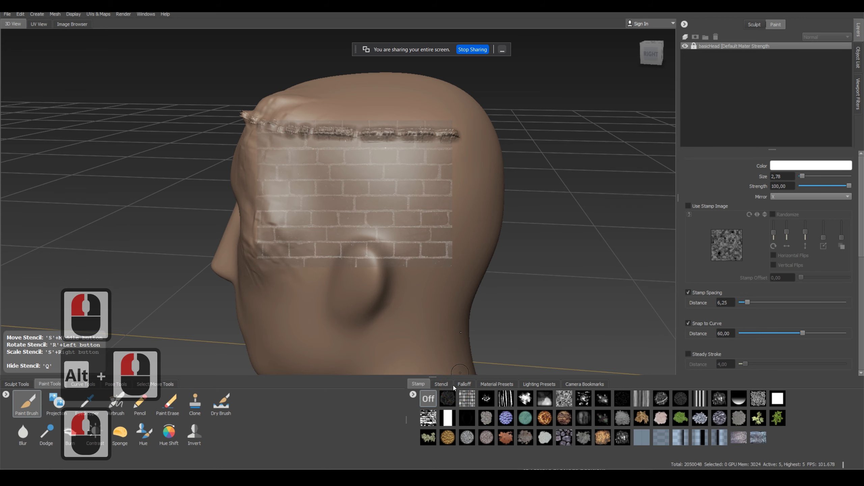
click(442, 384)
alt+drag(405, 228, 369, 216)
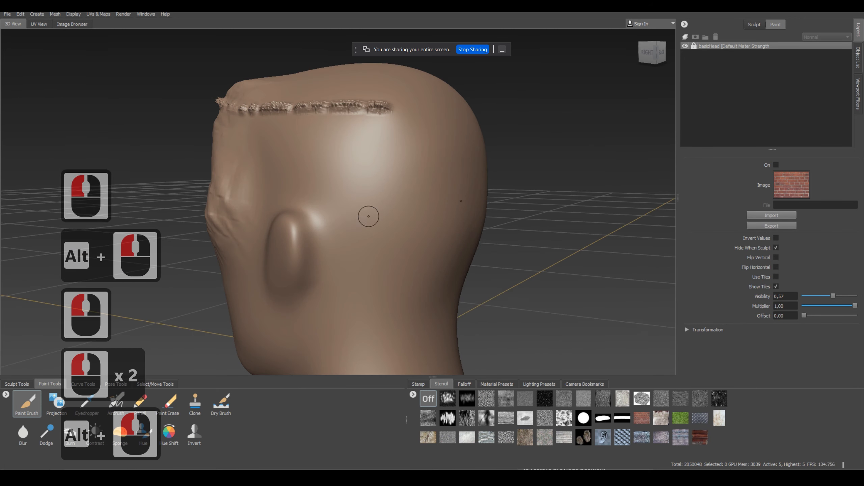
Step: Create a Diffuse paint layer of size 8192 saved as TIFF [8 bit, RGBA], and paint short white strokes behind and above the ear
click(318, 166)
drag(428, 201, 440, 172)
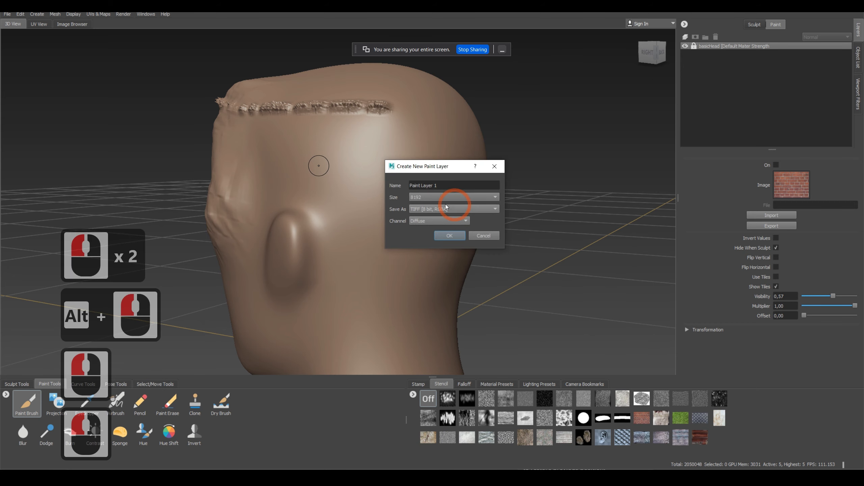
click(426, 220)
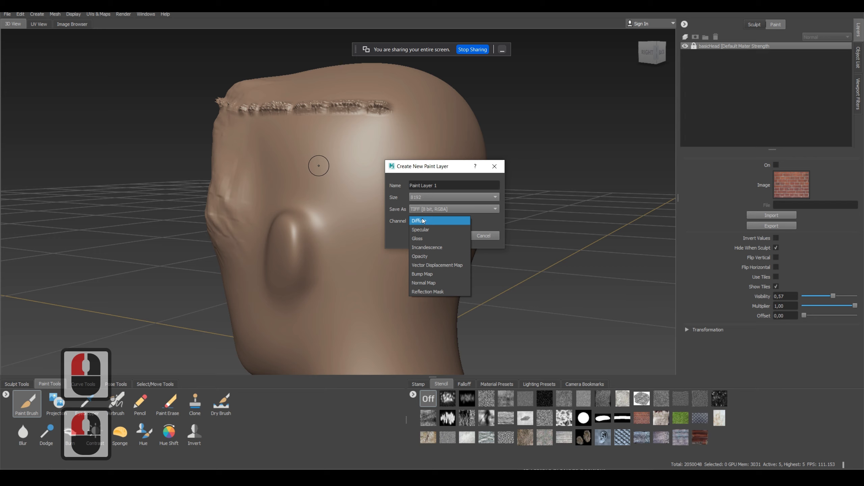
click(427, 222)
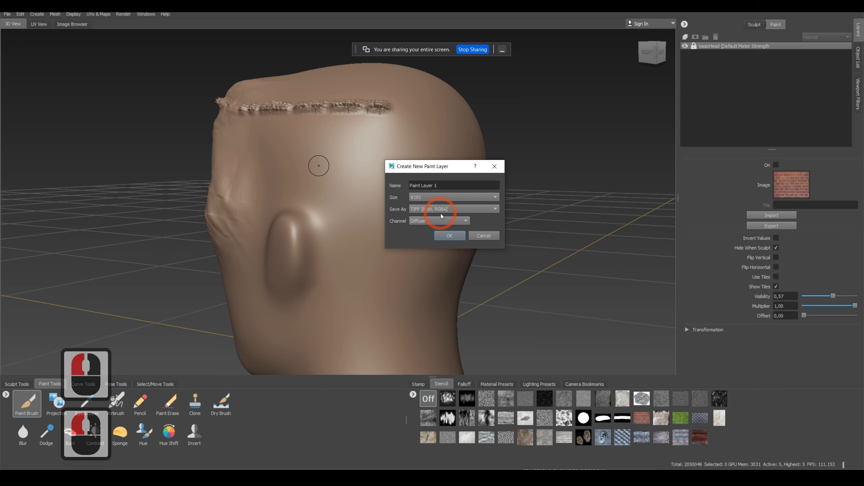
click(428, 209)
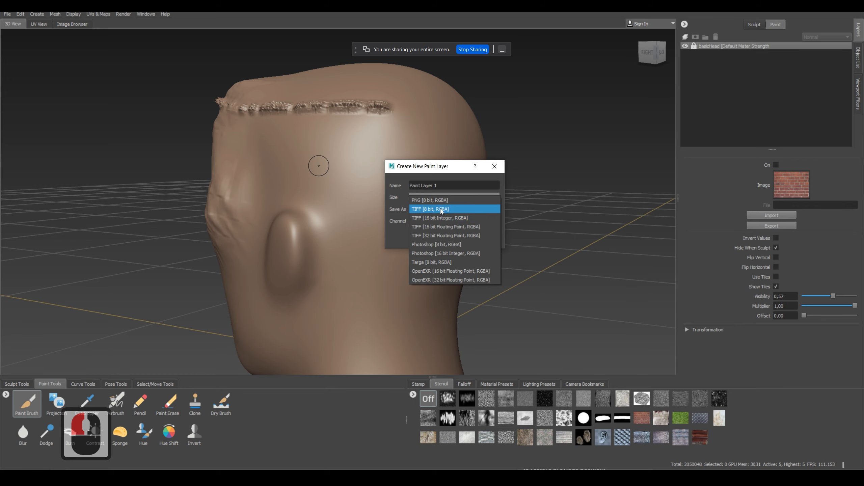
click(437, 209)
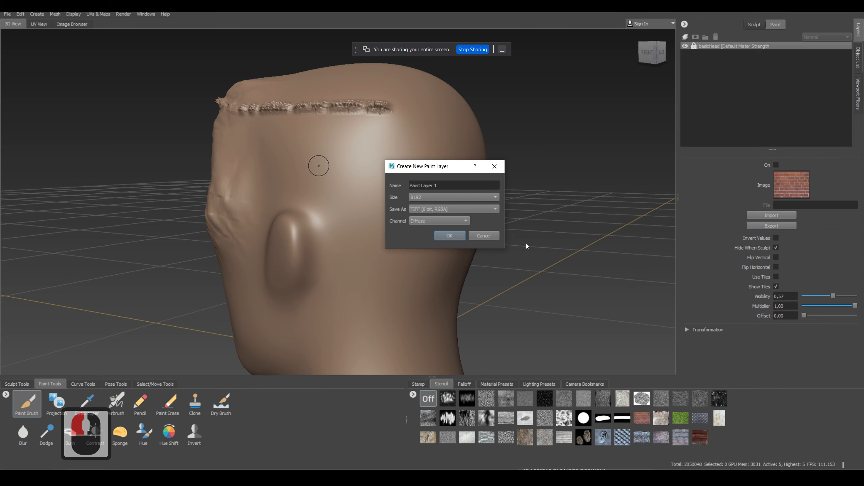
click(429, 199)
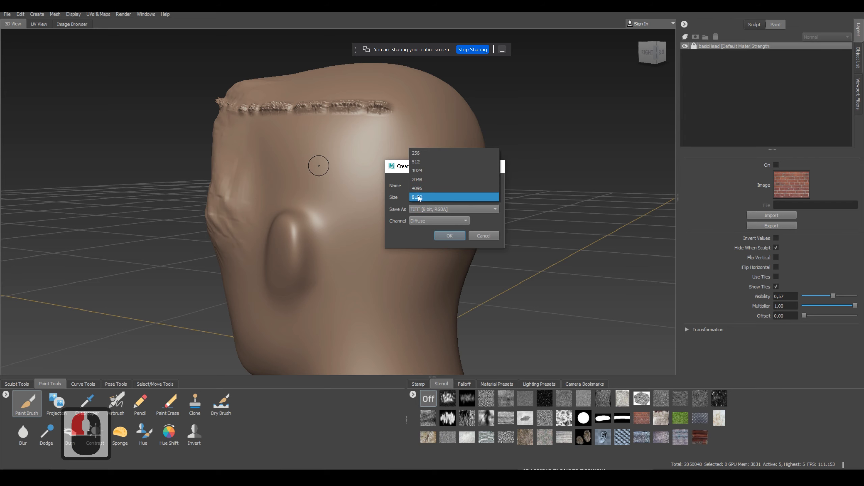
click(425, 197)
click(449, 235)
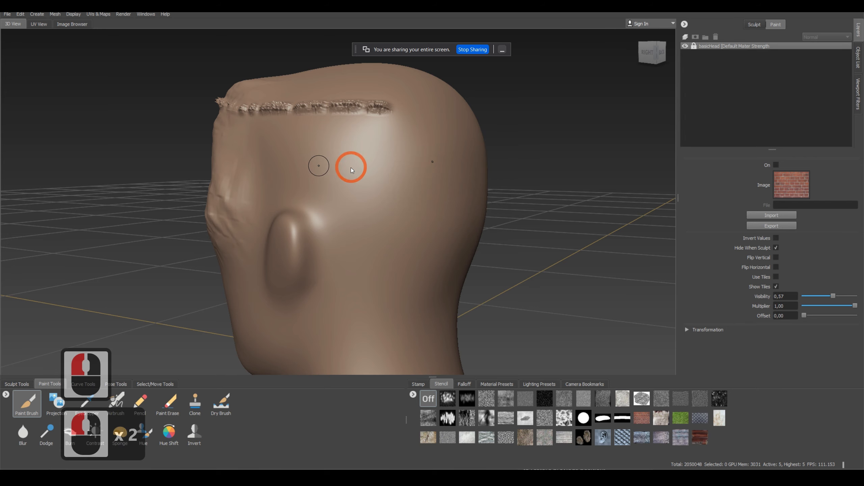
mouse_move(366, 196)
mouse_down()
mouse_move(346, 166)
mouse_move(462, 389)
mouse_up()
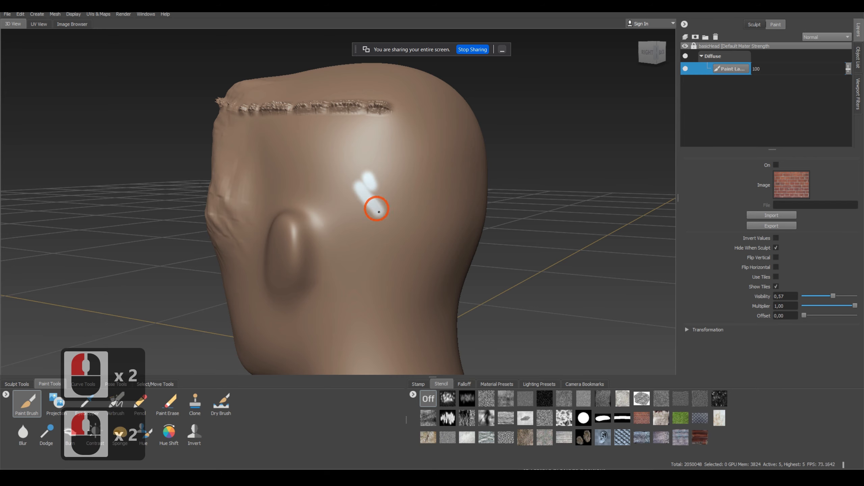
click(463, 384)
click(444, 388)
click(418, 384)
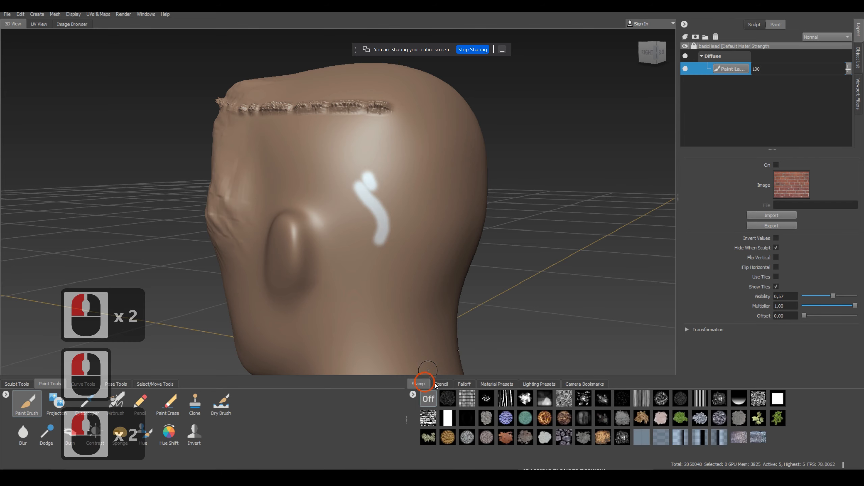
click(495, 383)
click(538, 384)
click(441, 384)
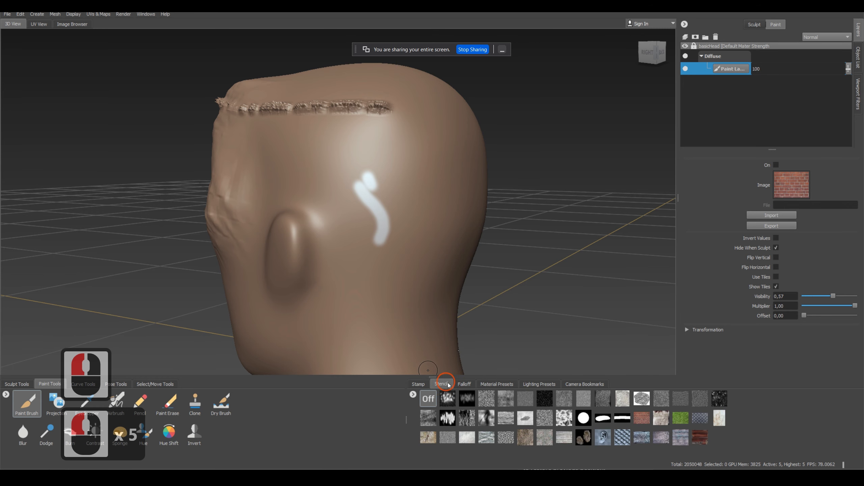
scroll(705, 185, up, 4)
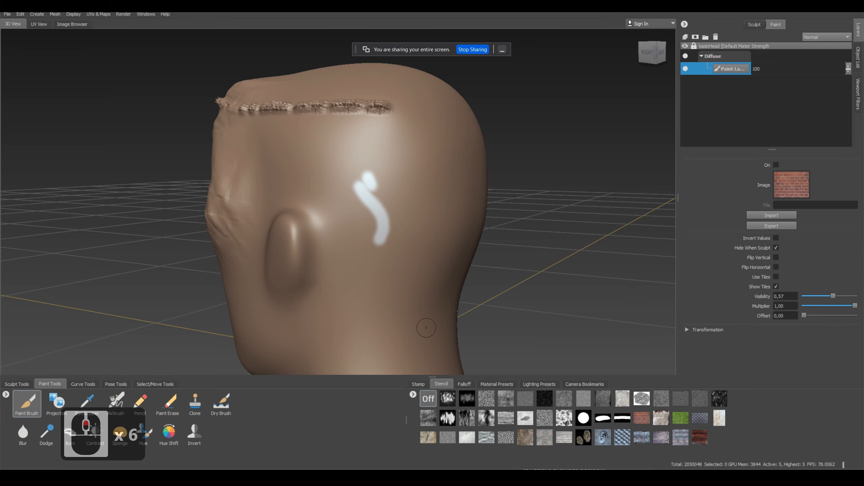
Step: Set the Paint Brush color to a muted red and paint short strokes over the white paint and behind the ear
click(35, 405)
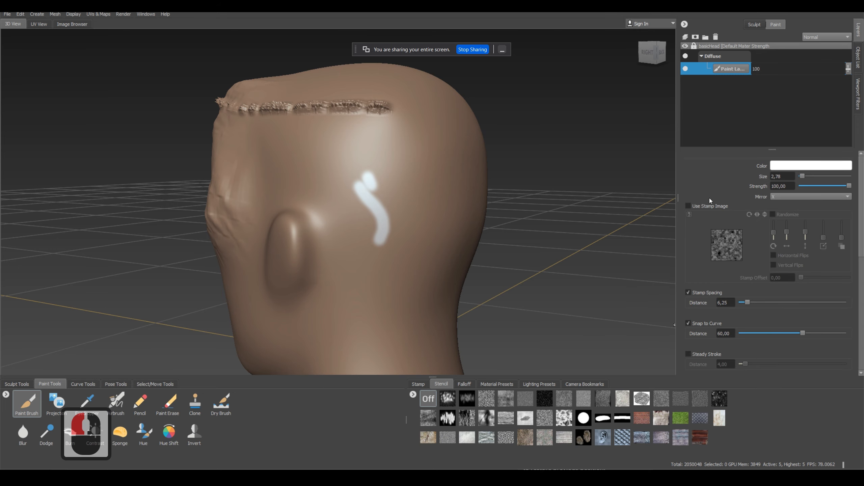
click(794, 166)
click(431, 226)
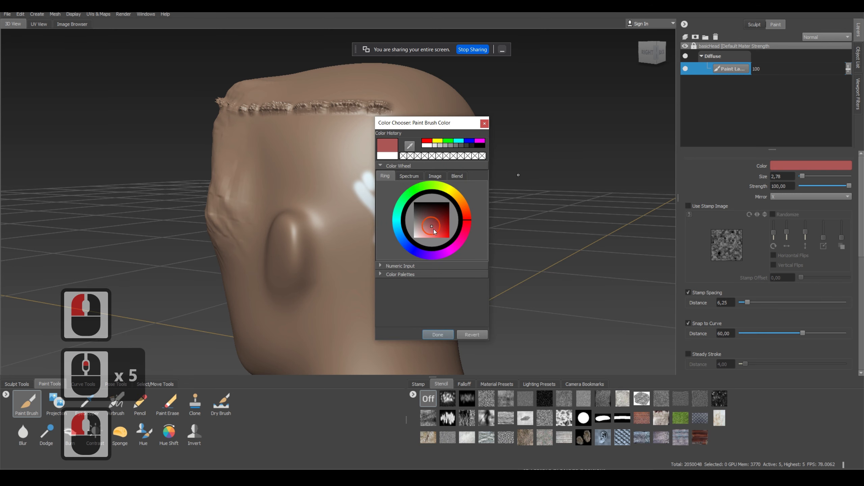
click(437, 334)
drag(379, 216, 372, 196)
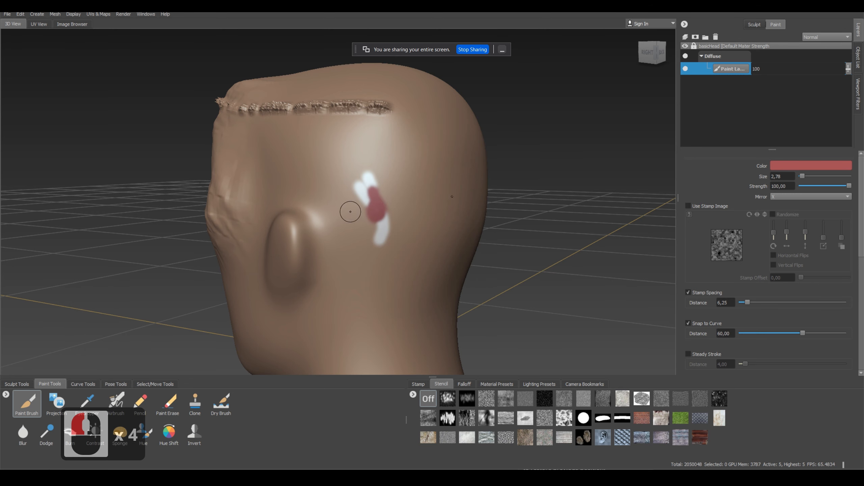
mouse_move(308, 218)
mouse_down()
mouse_move(324, 231)
mouse_move(310, 206)
mouse_up()
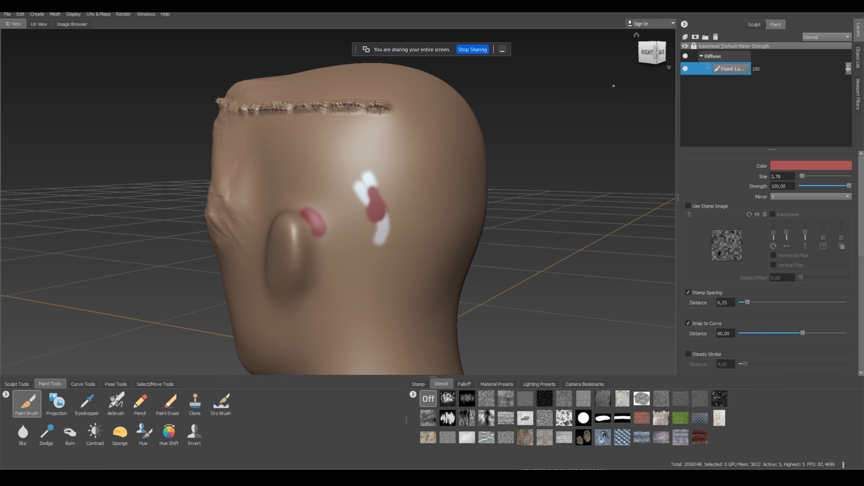
Step: Enable the stamp image, paint a red zigzag between the ear and the white strokes, and disable the stamp image
click(707, 206)
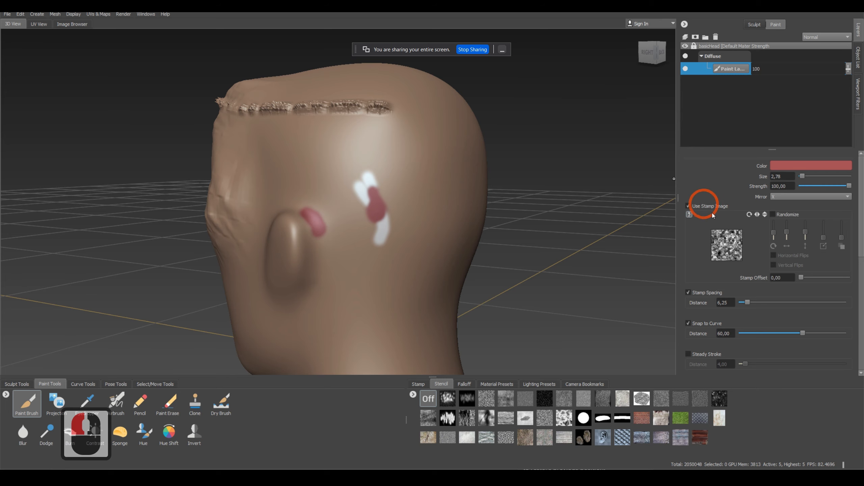
mouse_move(342, 174)
mouse_down()
mouse_move(331, 209)
mouse_move(345, 243)
mouse_up()
scroll(332, 206, up, 5)
click(688, 206)
scroll(393, 248, down, 8)
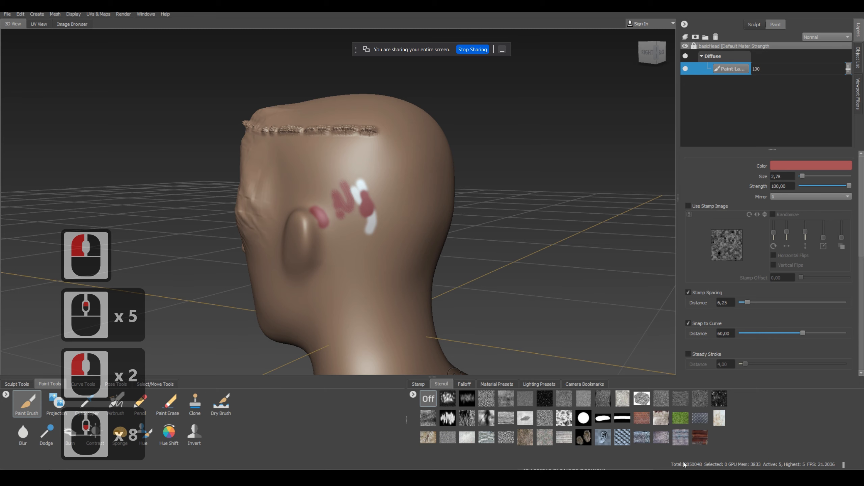
Step: Turn on the brick stencil and paint rows of red bricks through it across the side and back of the head
click(642, 418)
mouse_move(332, 170)
mouse_down()
mouse_move(387, 171)
mouse_move(332, 175)
mouse_move(361, 161)
mouse_move(388, 162)
mouse_move(390, 175)
mouse_up()
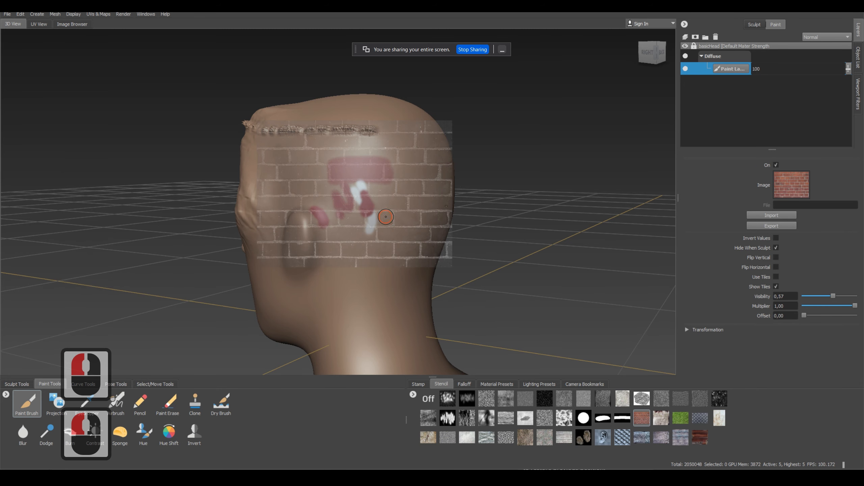
alt+drag(385, 217, 332, 211)
mouse_move(332, 171)
mouse_down()
mouse_move(366, 171)
mouse_move(377, 193)
mouse_move(412, 199)
mouse_up()
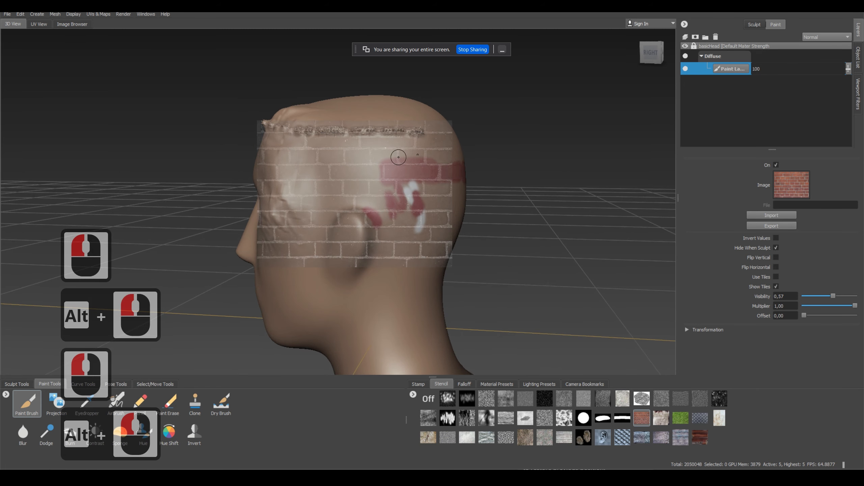
click(370, 176)
alt+drag(377, 167, 385, 187)
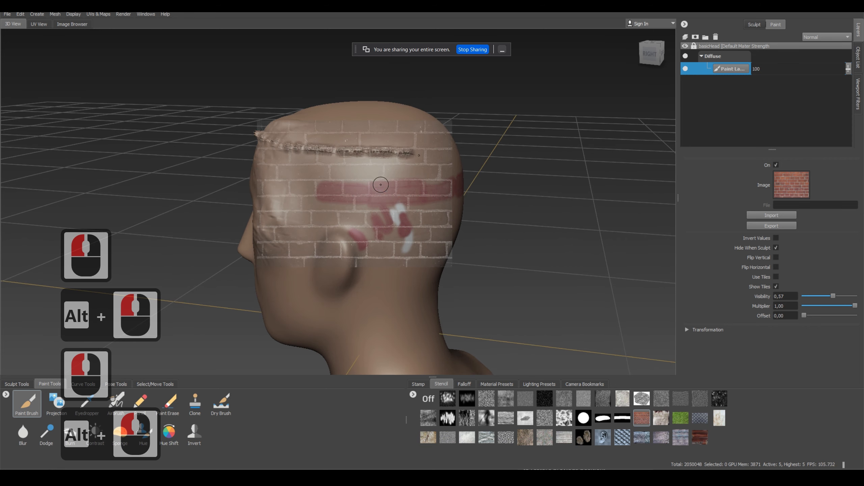
alt+drag(419, 155, 418, 149)
mouse_move(379, 177)
mouse_down()
mouse_move(349, 176)
mouse_move(384, 181)
mouse_move(395, 193)
mouse_move(339, 169)
mouse_move(376, 183)
mouse_move(352, 184)
mouse_move(329, 155)
mouse_move(325, 163)
mouse_move(376, 199)
mouse_move(352, 197)
mouse_move(353, 207)
mouse_move(348, 198)
mouse_move(366, 171)
mouse_move(350, 188)
mouse_move(371, 214)
mouse_up()
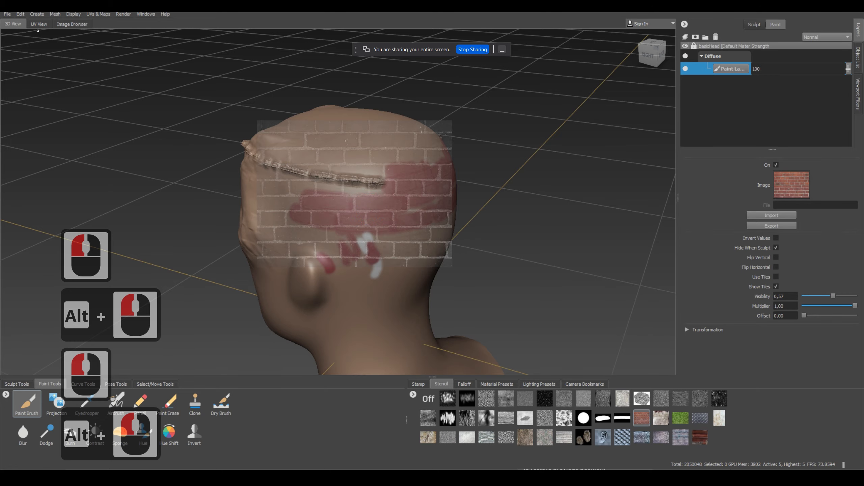
Step: Examine how the painted strokes lie on the head's UV layout and return to the 3D view
click(38, 24)
scroll(382, 159, up, 7)
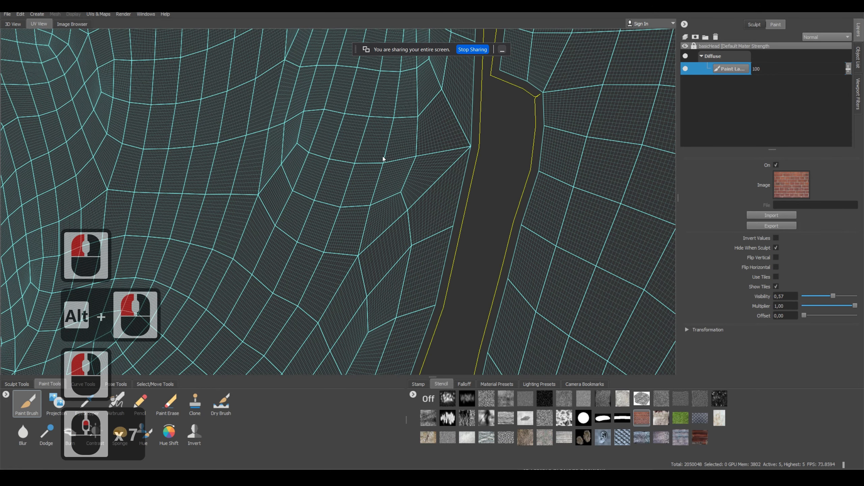
mouse_move(431, 178)
alt+middle_down()
mouse_move(131, 75)
mouse_move(310, 184)
mouse_move(343, 225)
mouse_move(343, 131)
alt+middle_up()
scroll(355, 187, up, 2)
scroll(355, 187, down, 2)
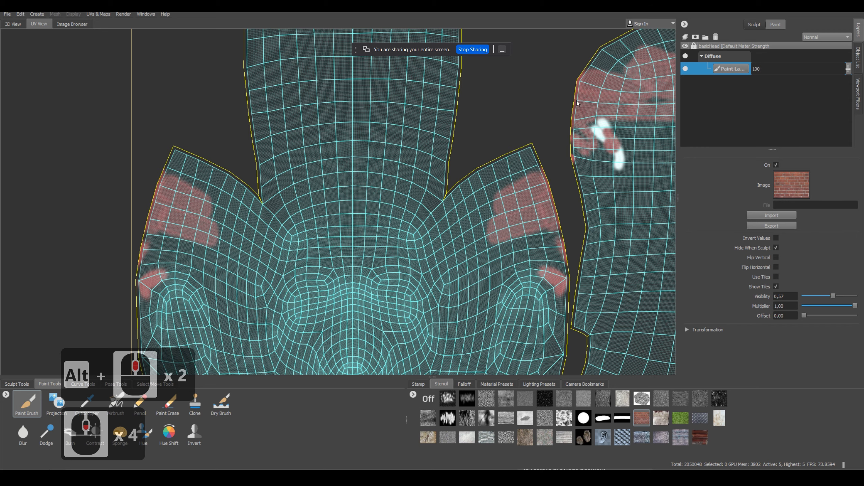
key(w)
key(w)
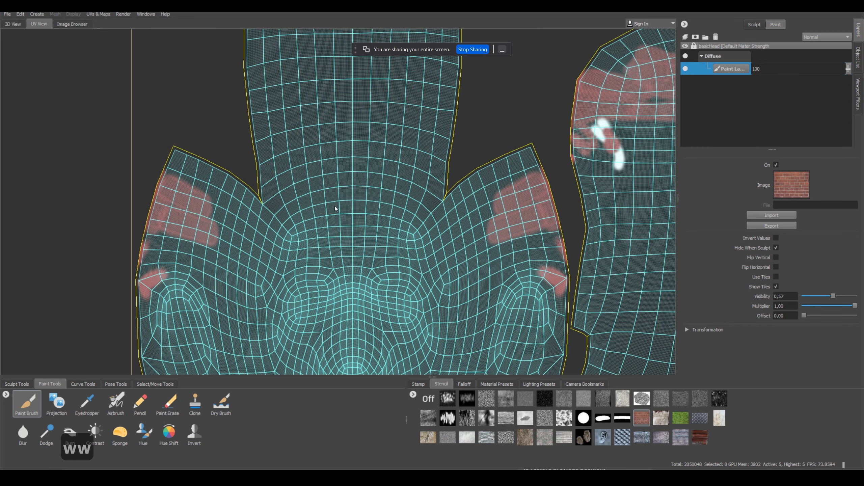
click(13, 24)
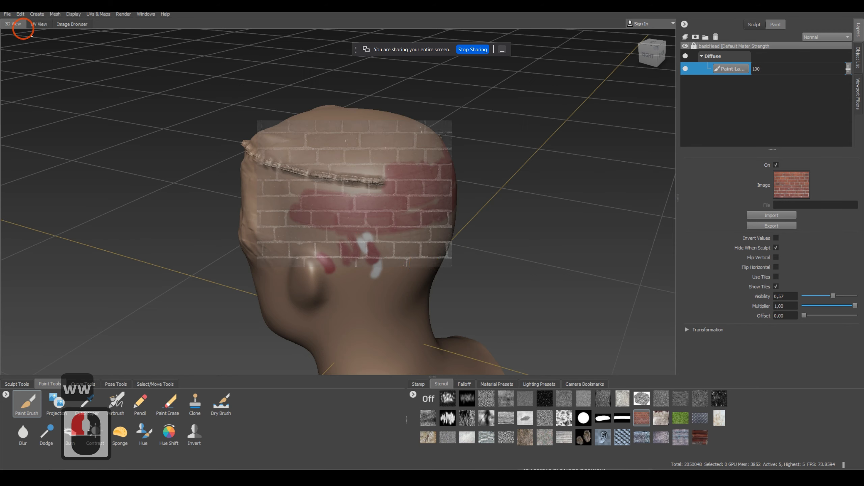
Step: Turn off the brick stencil over the painted head
alt+drag(401, 301, 362, 297)
click(428, 398)
mouse_move(369, 258)
alt+mouse_down()
mouse_move(407, 242)
mouse_move(366, 241)
alt+mouse_up()
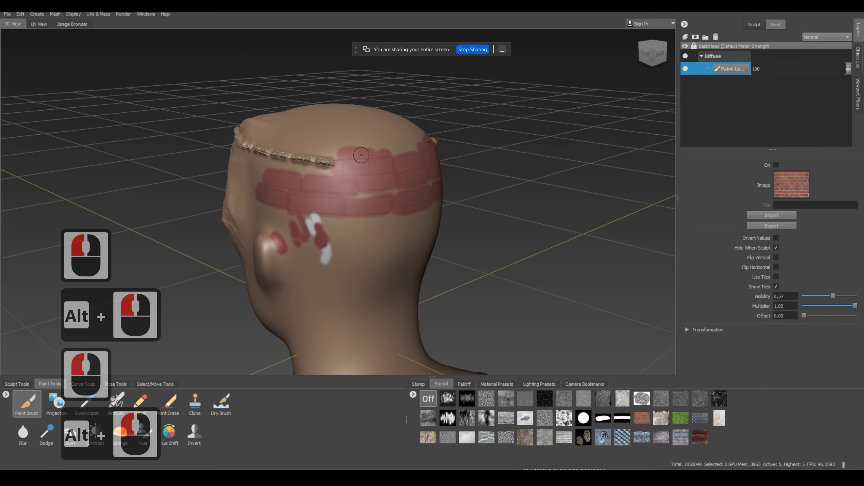
Step: With the Clone brush, sample the red brick paint and clone two small patches just below the brick rows
right_click(716, 106)
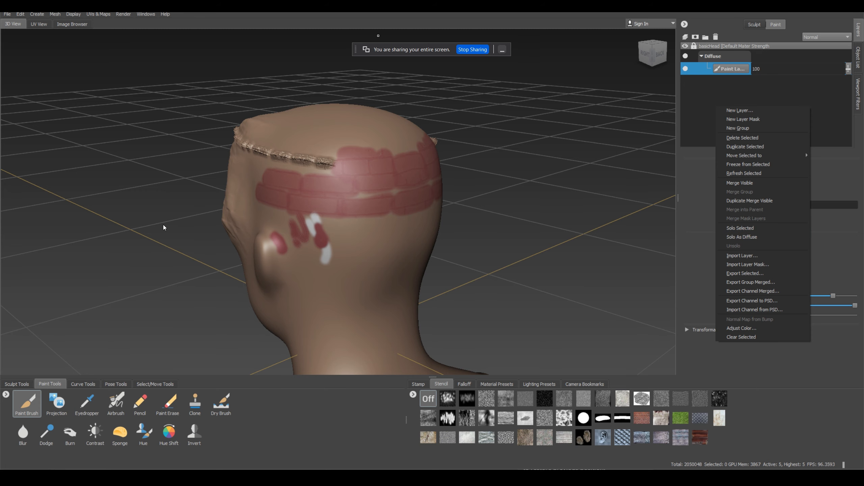
click(201, 404)
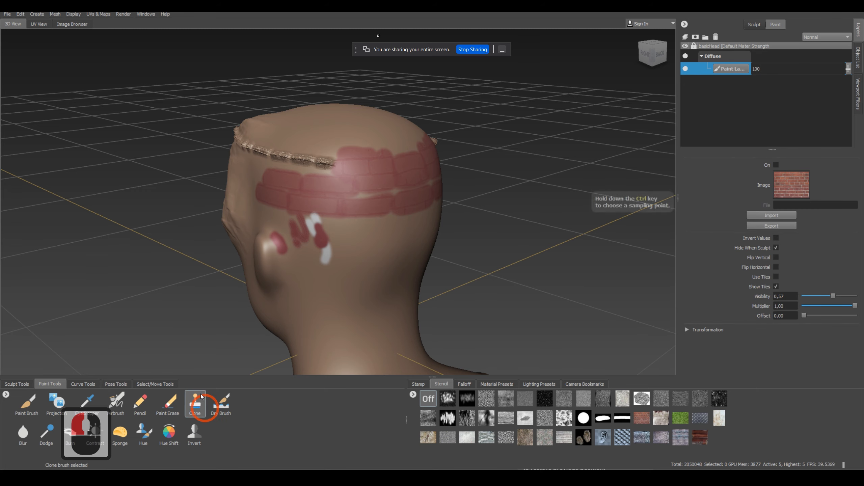
click(347, 211)
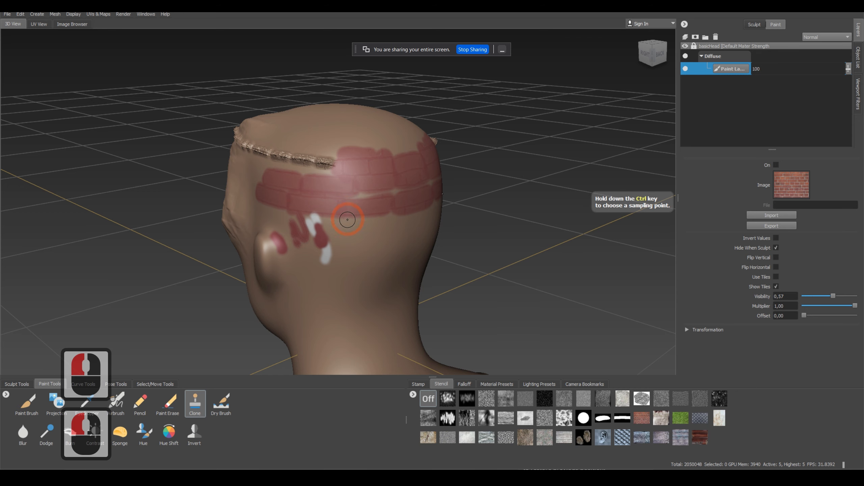
mouse_move(348, 221)
mouse_down()
mouse_move(349, 229)
mouse_move(343, 210)
mouse_move(352, 228)
mouse_up()
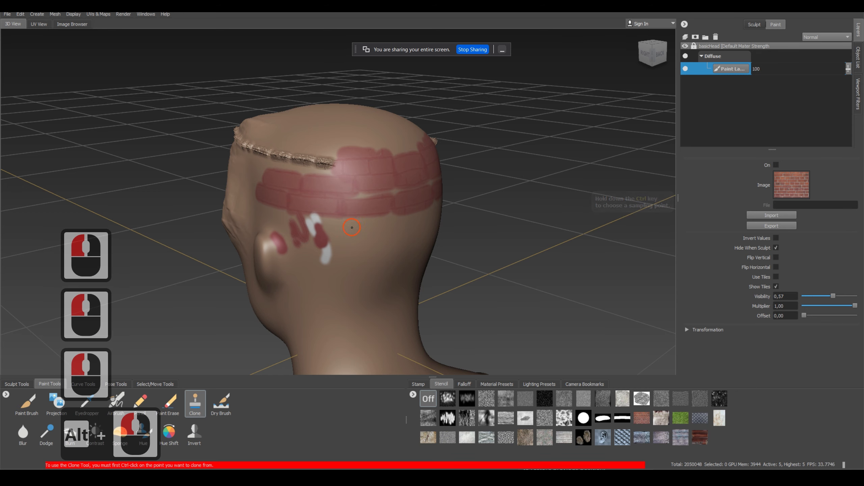
click(352, 228)
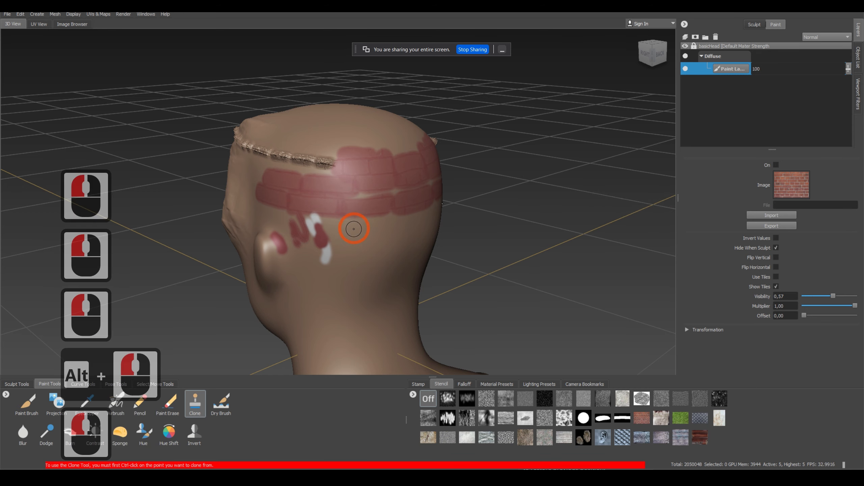
ctrl+click(339, 197)
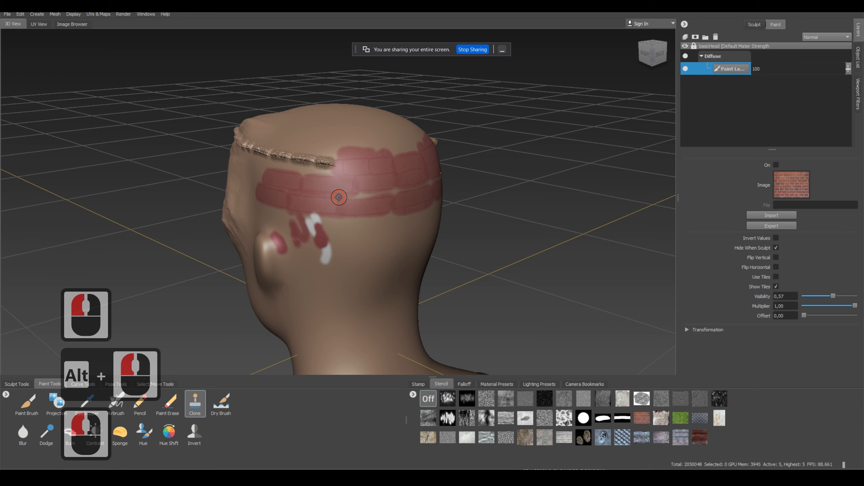
click(349, 229)
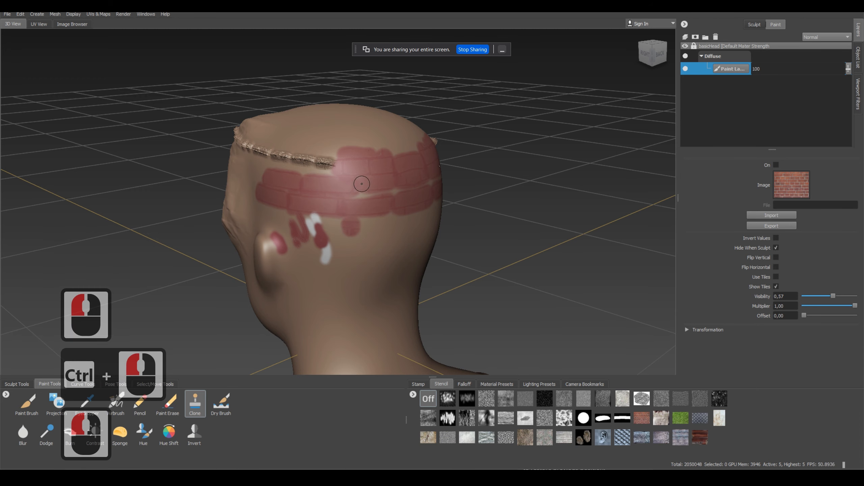
ctrl+click(359, 159)
click(367, 224)
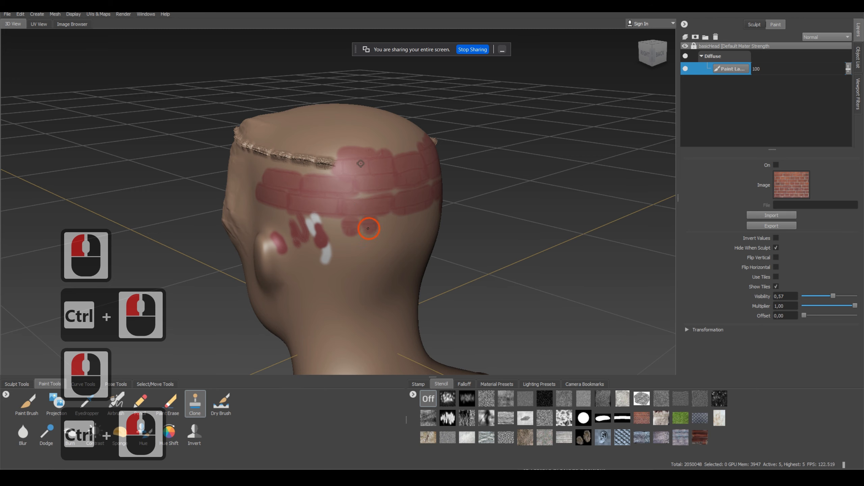
Step: Sample the brick paint again and clone it over the unpainted gaps between the brick rows at the back of the head
alt+drag(407, 241, 356, 243)
scroll(283, 188, up, 3)
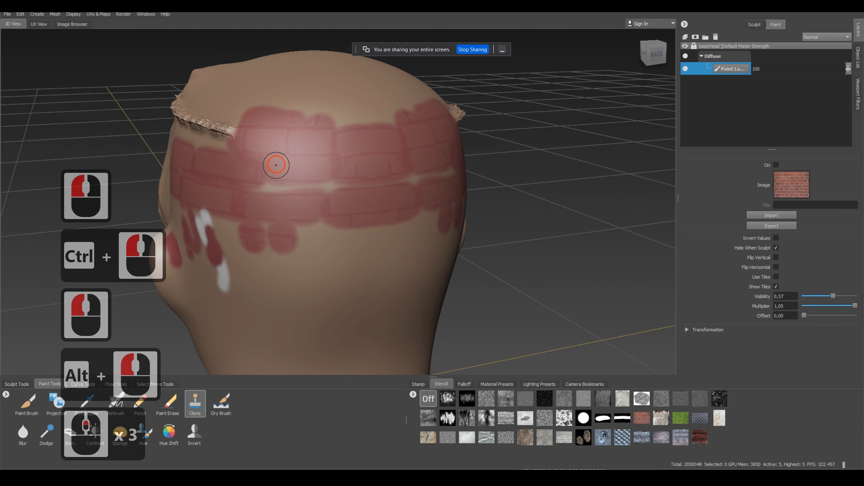
ctrl+click(278, 184)
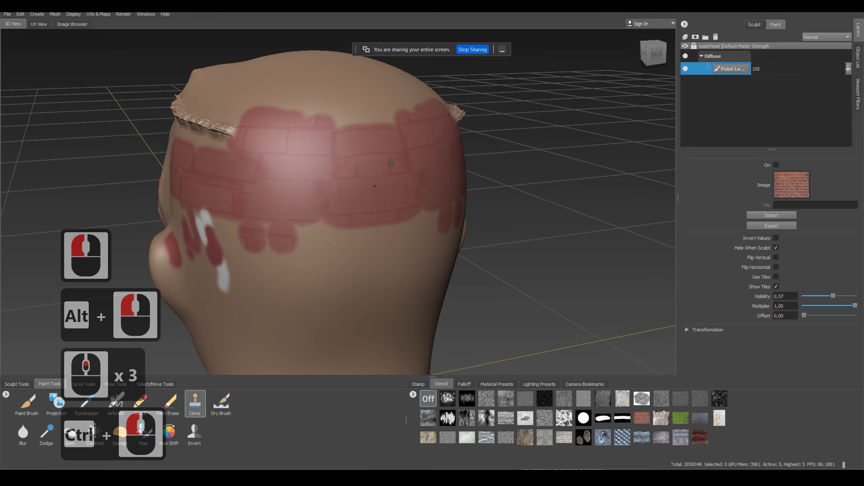
drag(375, 187, 360, 194)
alt+drag(316, 218, 345, 240)
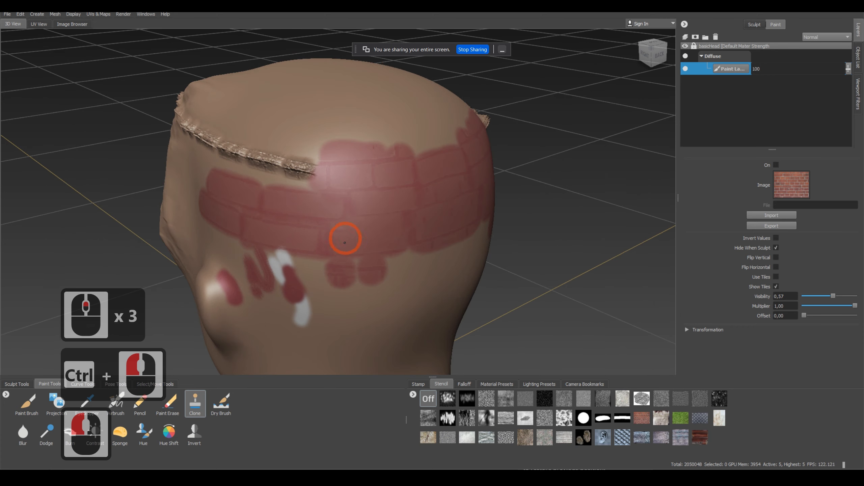
Step: Inspect the cloned paint on the UV layout and around the head in the 3D view
click(39, 25)
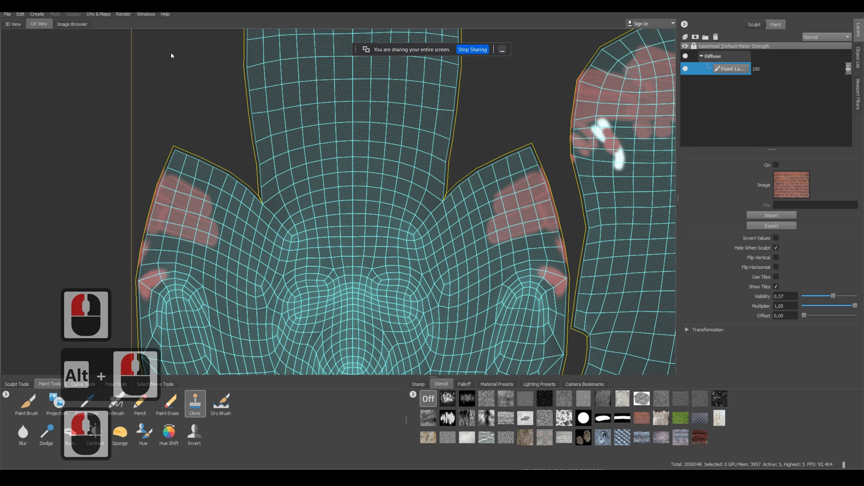
click(13, 24)
scroll(320, 245, down, 3)
scroll(322, 264, up, 3)
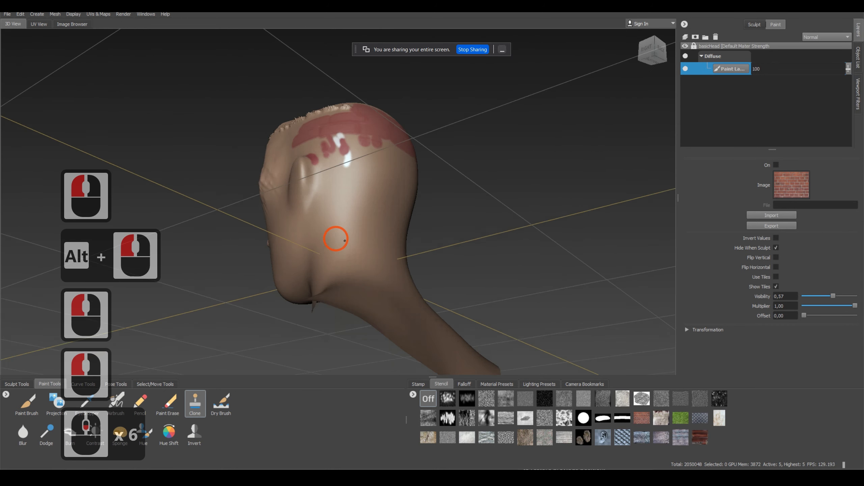
alt+drag(334, 242, 372, 177)
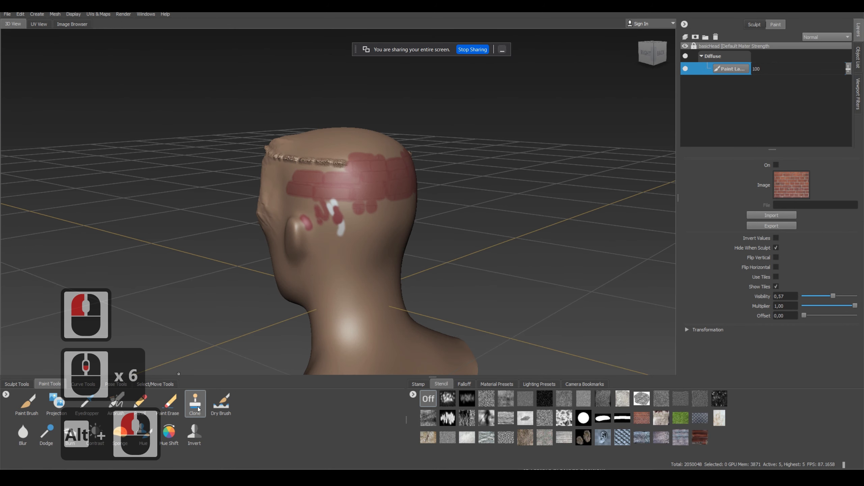
alt+drag(290, 328, 838, 140)
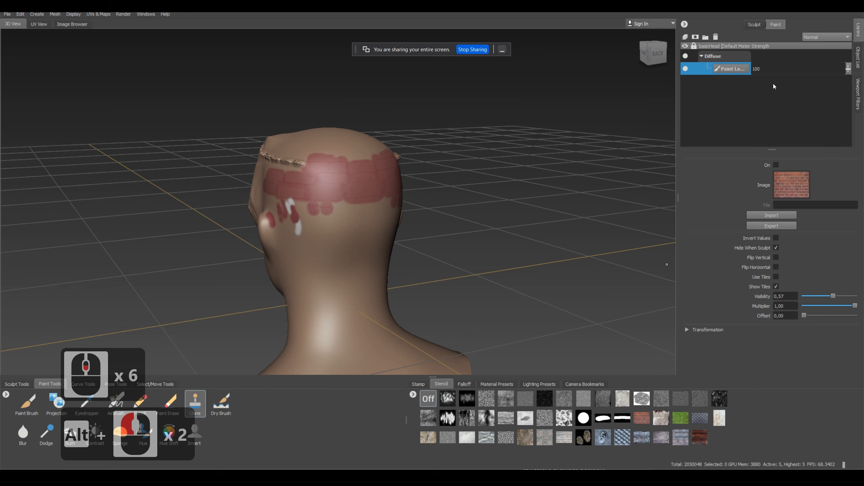
Step: Export the selected paint layer as the 8-bit RGB JPG teest_texture1.jpg into the New Folder inside cccc
right_click(726, 69)
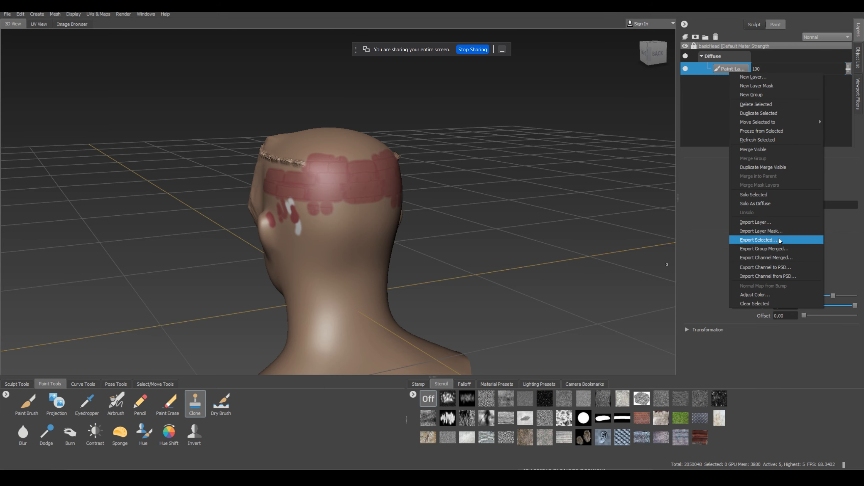
click(759, 240)
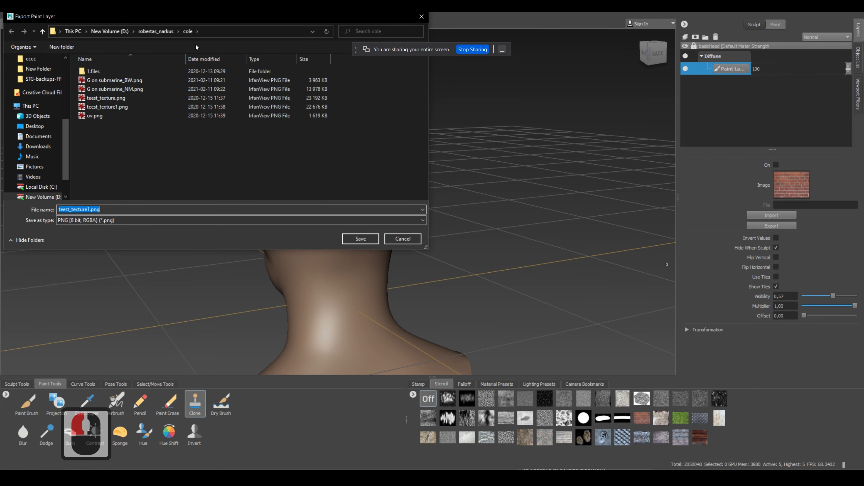
click(37, 59)
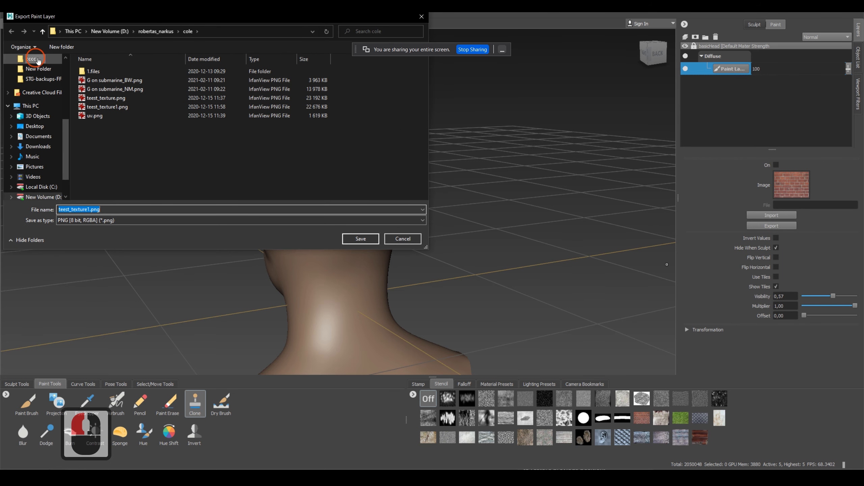
click(38, 59)
double_click(147, 90)
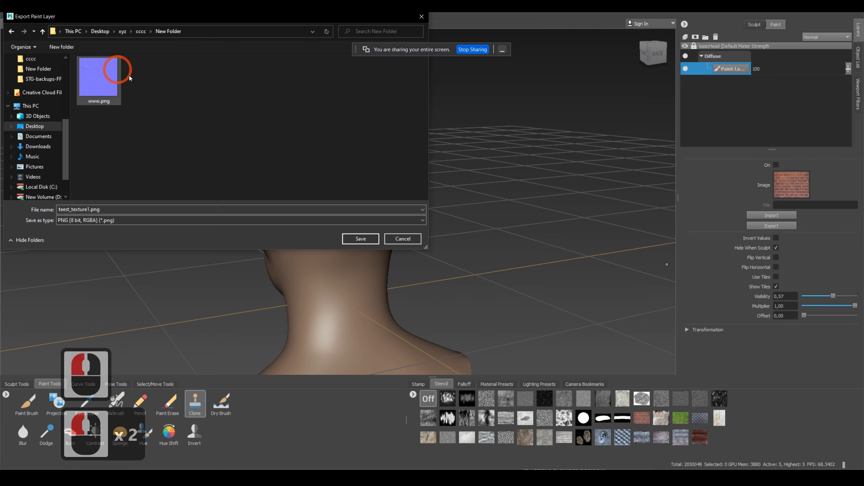
click(132, 209)
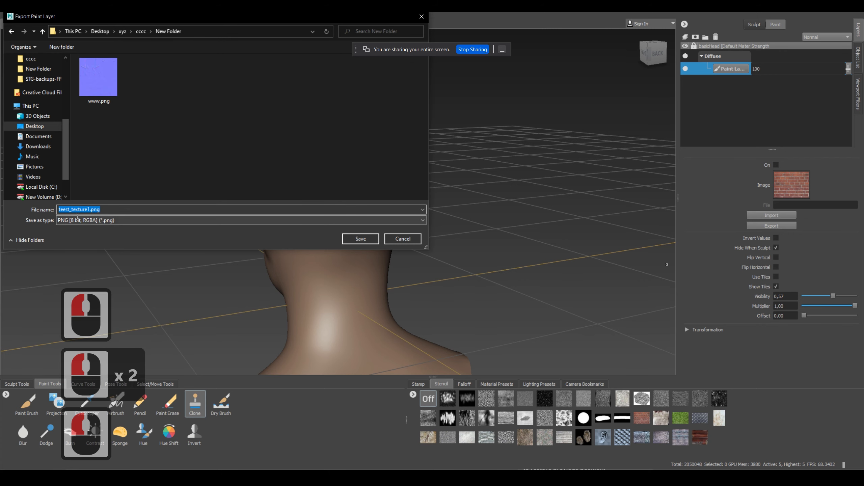
click(109, 219)
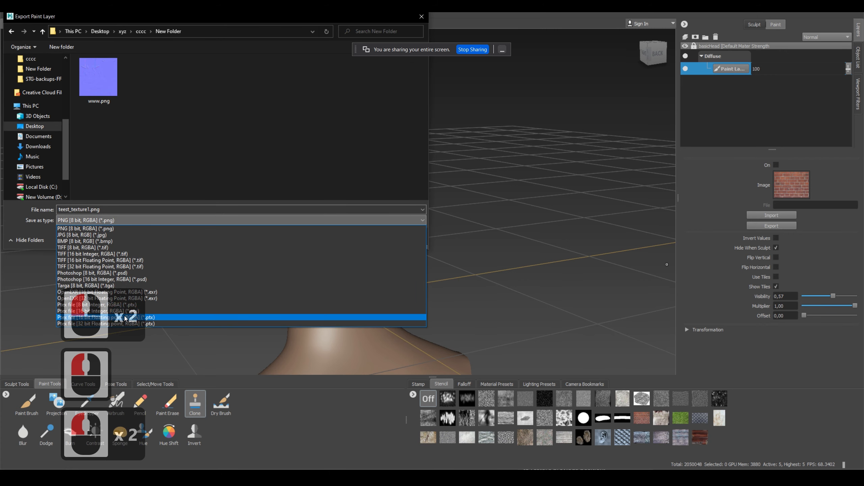
click(112, 235)
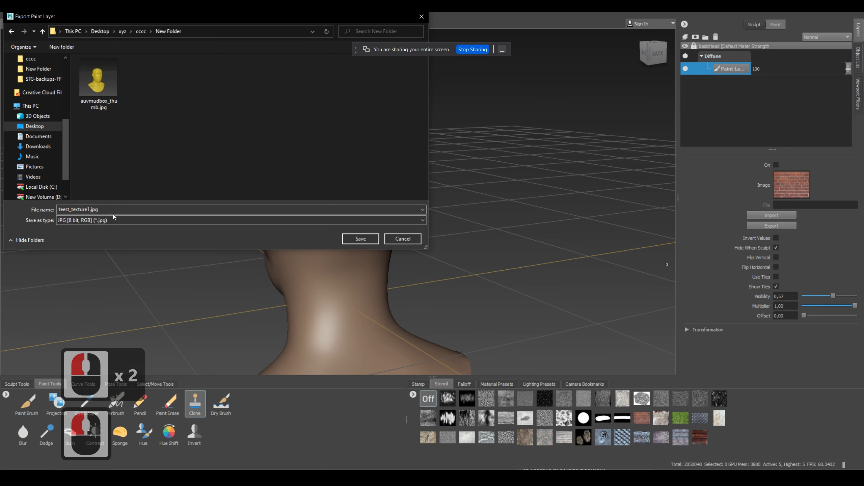
click(350, 239)
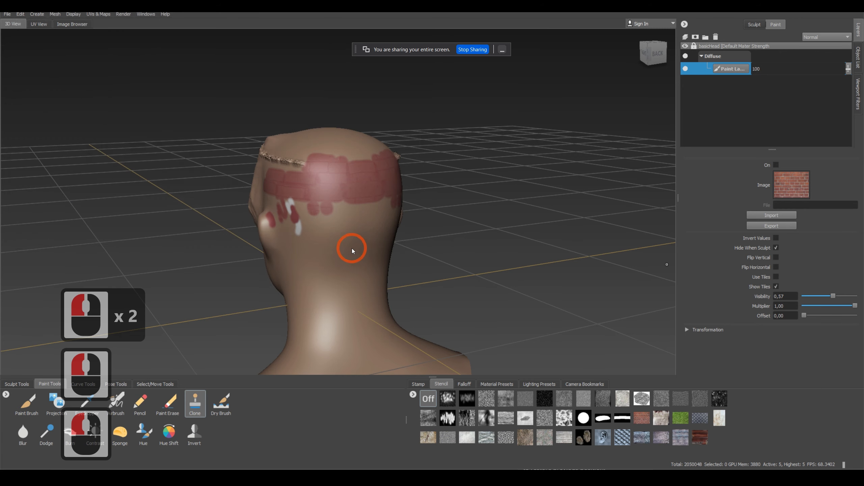
Step: View the exported teest_texture1.jpg from its folder in the image viewer, and return to Mudbox
key(alt+Tab)
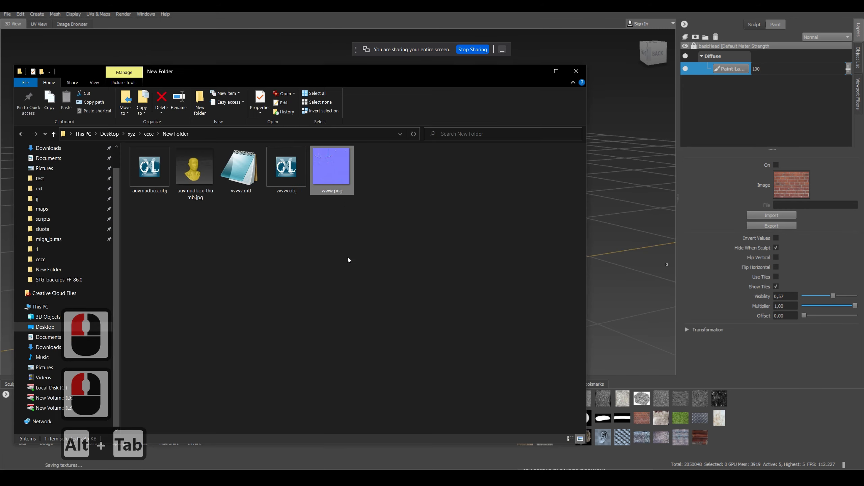
click(340, 262)
double_click(248, 176)
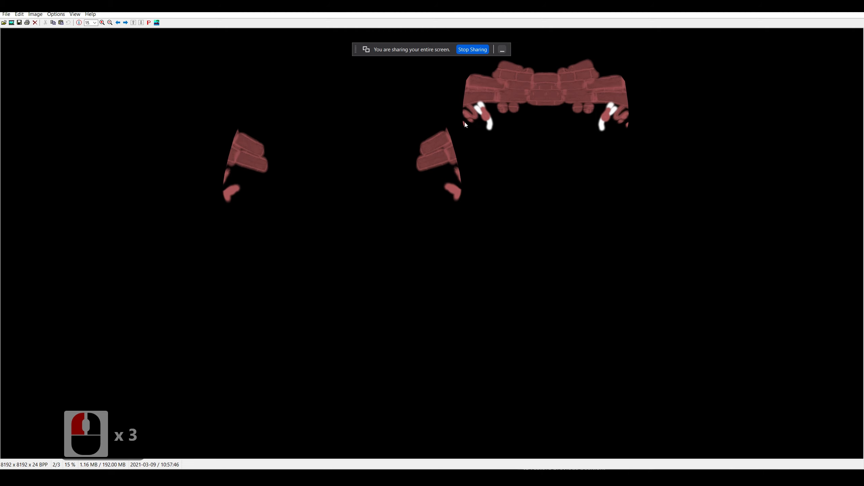
click(856, 7)
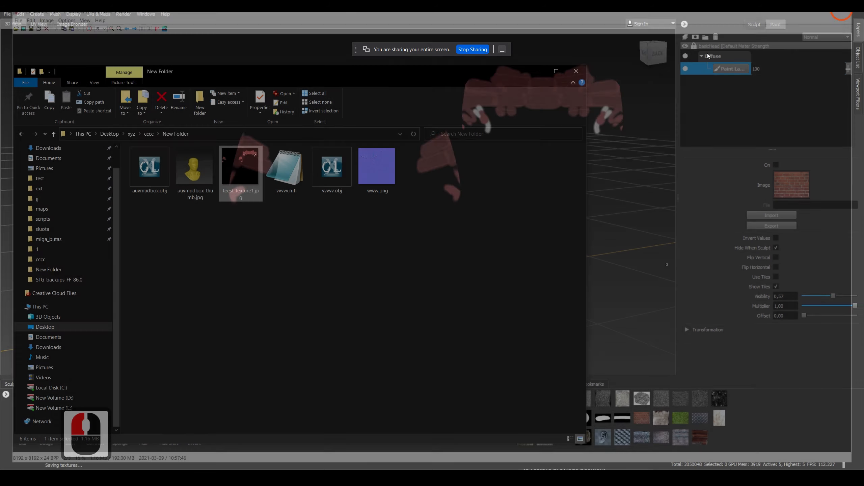
click(758, 109)
Step: Examine the channel types offered for a new paint layer, including Normal Map, and close the dialog without creating the layer
right_click(733, 99)
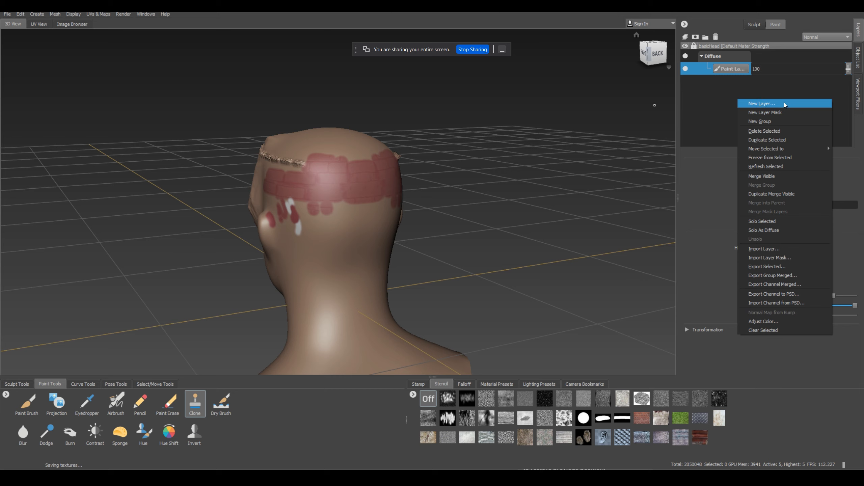
click(808, 73)
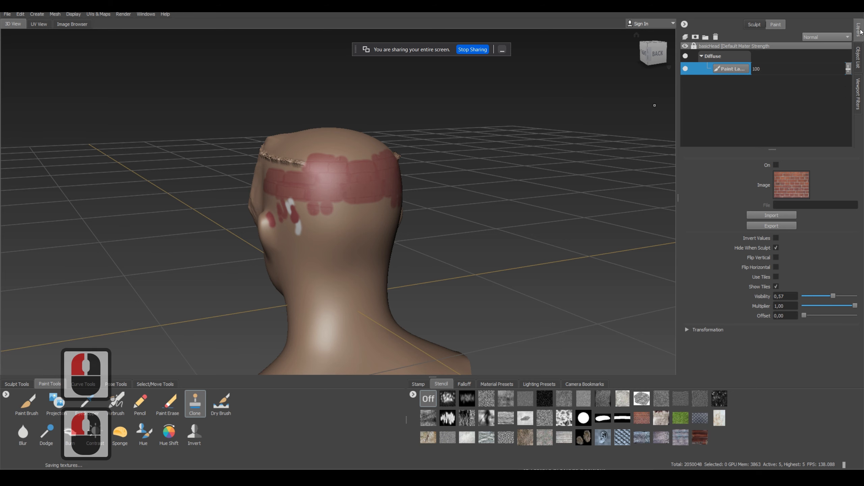
right_click(721, 94)
click(775, 108)
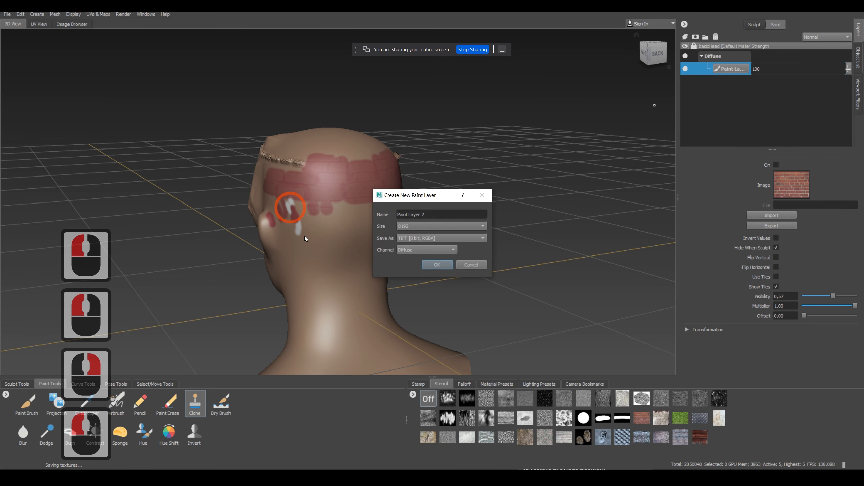
click(415, 251)
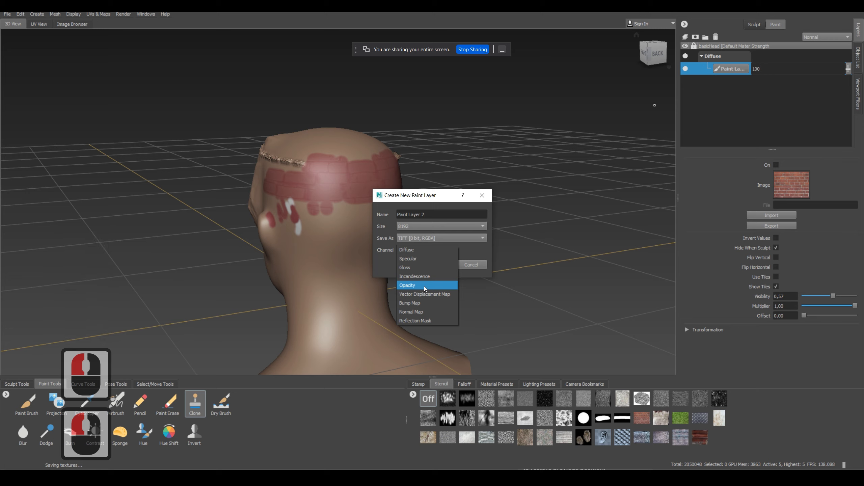
click(423, 312)
click(482, 195)
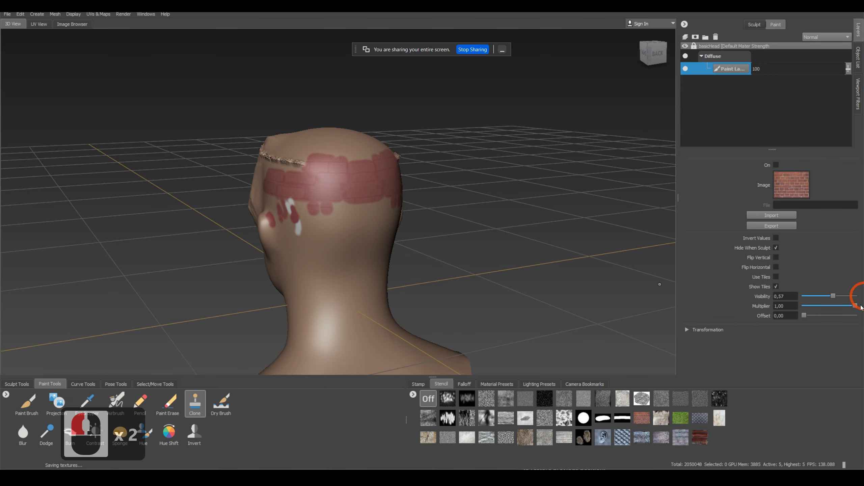
Step: Look through Mudbox's curve tools and sculpt tools
click(104, 384)
click(79, 385)
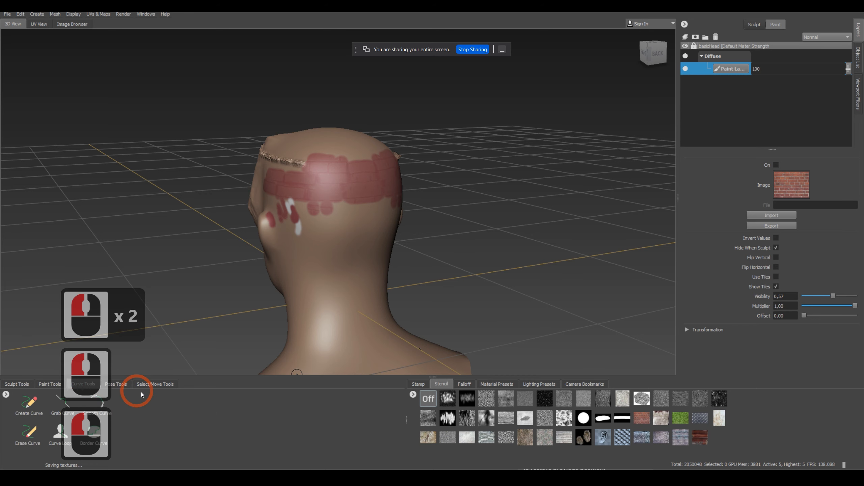
click(18, 384)
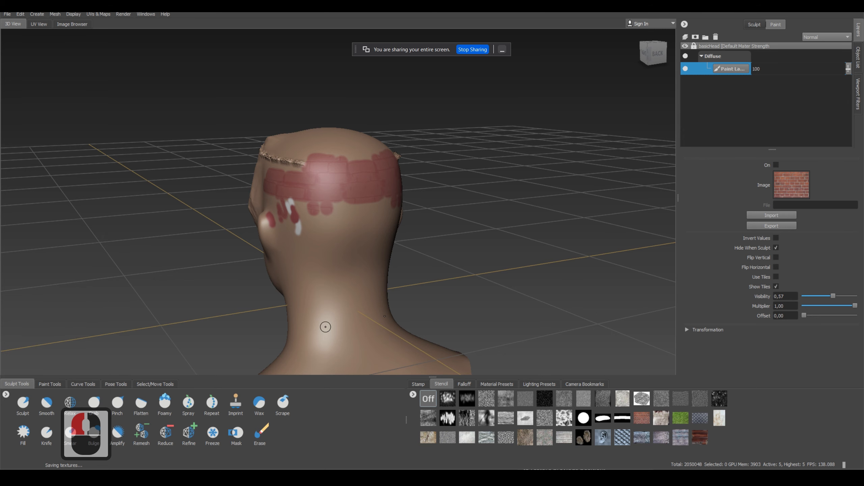
click(347, 362)
Step: Switch to Maya, select the imported head mesh and show the sculpting tools
key(alt+Tab)
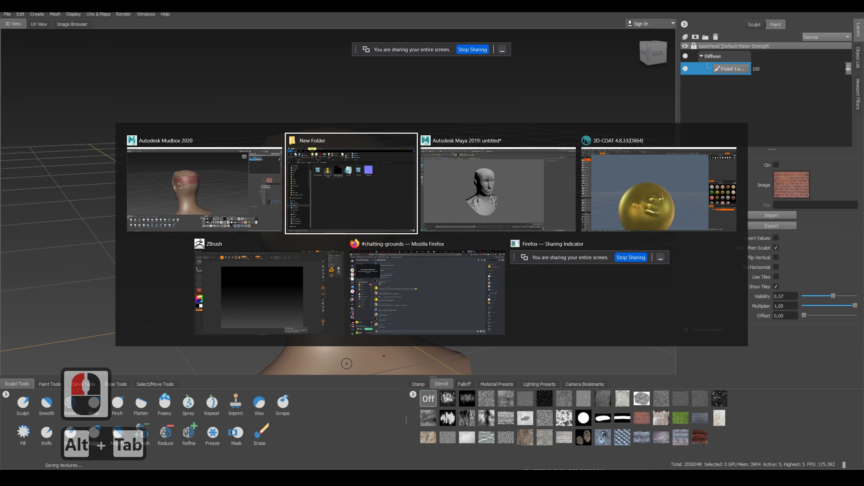
key(alt+Tab)
key(alt+Tab)
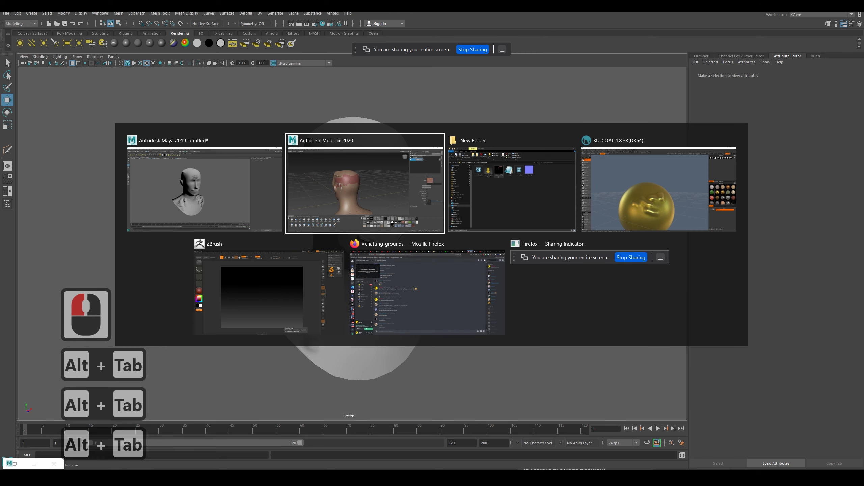
key(alt+Tab)
key(alt+Tab)
key(alt+Tab)
key(alt+Tab)
key(alt+Tab)
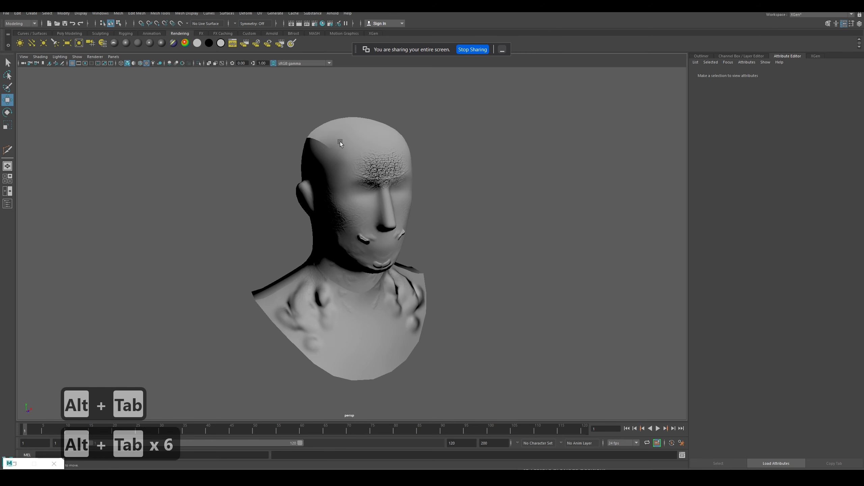
click(340, 143)
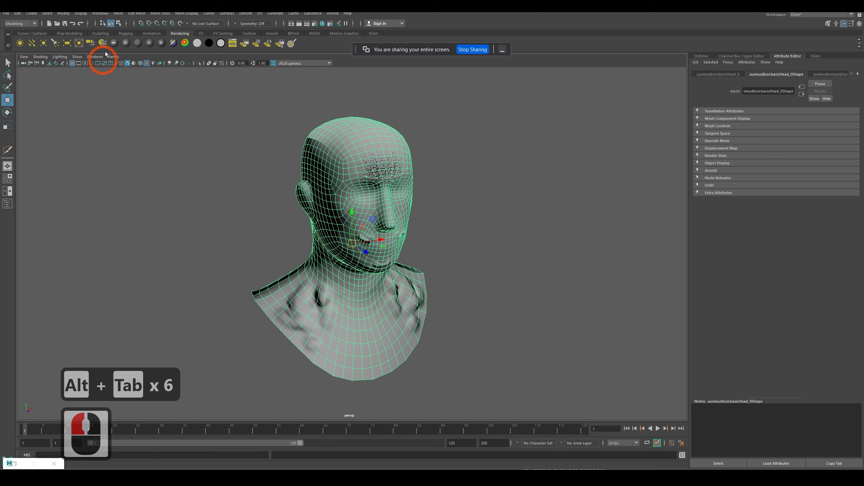
click(101, 34)
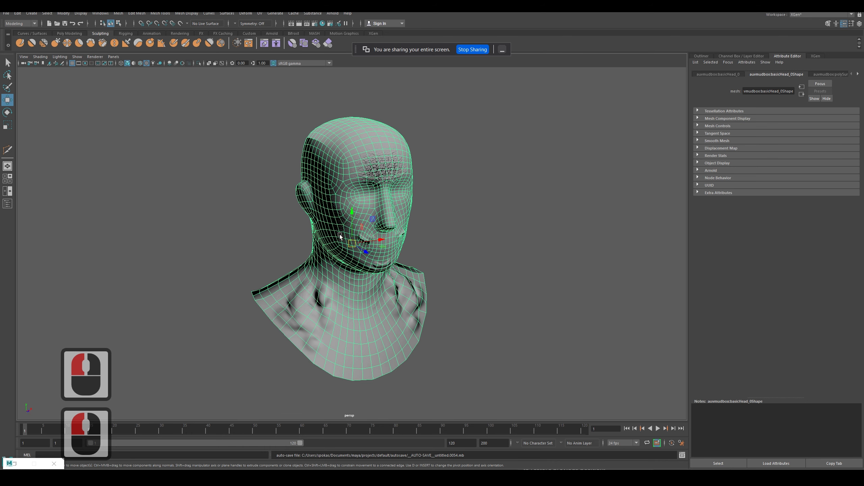
Step: Switch to ZBrush, draw a large Cylinder3D on the canvas and put it into Edit mode
key(alt+Tab)
key(alt+Tab)
key(alt+Tab)
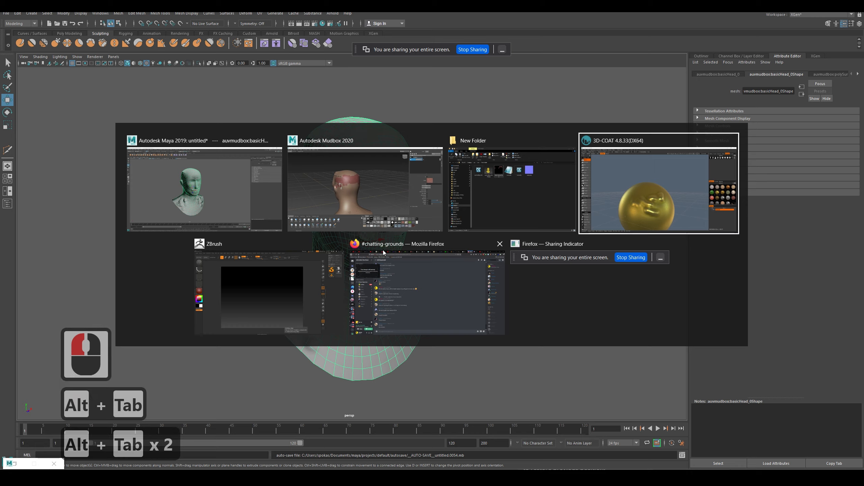
key(alt+Tab)
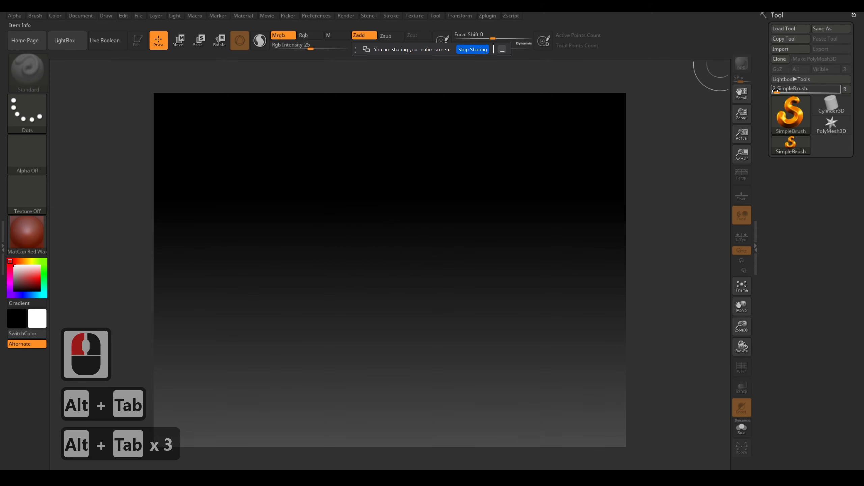
click(826, 106)
drag(345, 298, 459, 429)
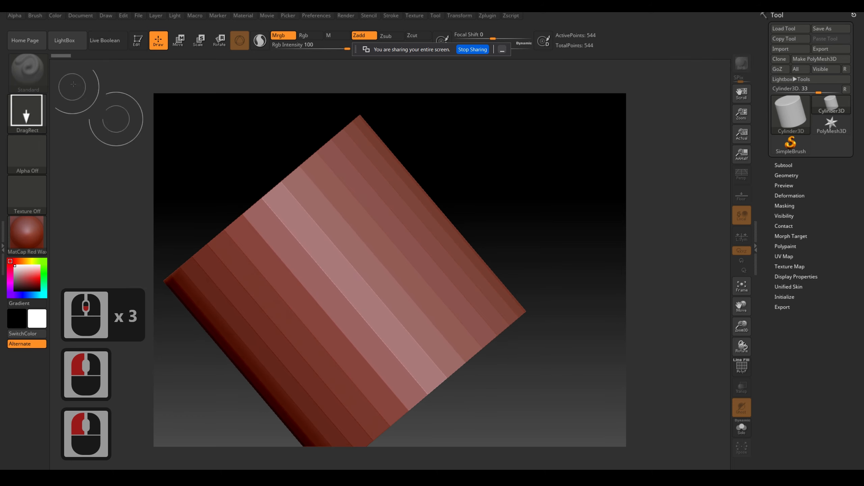
click(137, 41)
Step: Try to sculpt on the unconverted cylinder primitive with the Standard brush, and undo the attempt
alt+click(275, 226)
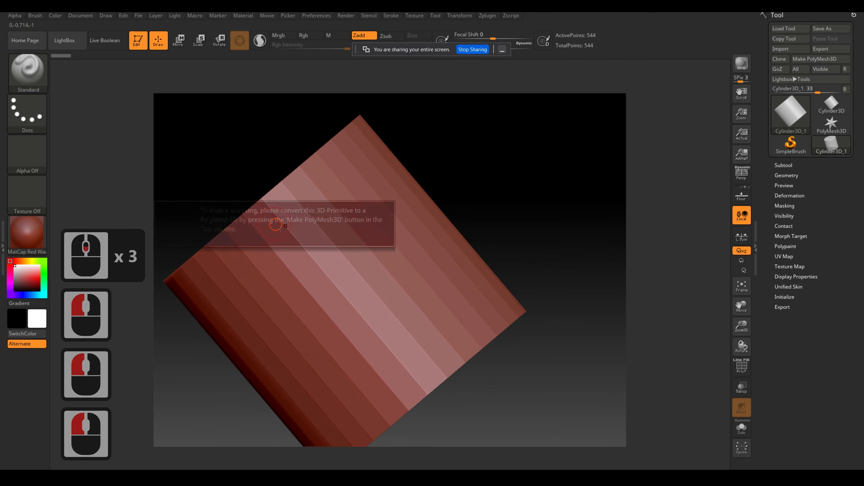
click(251, 342)
alt+click(216, 290)
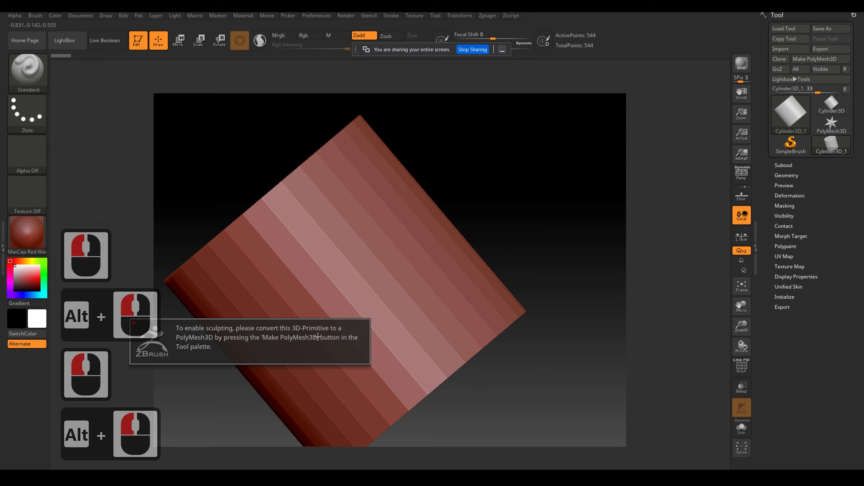
key(ctrl+z)
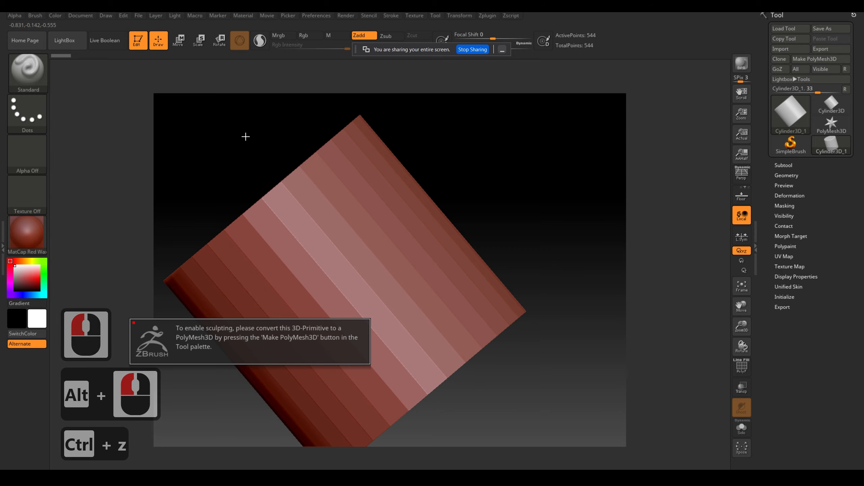
click(184, 140)
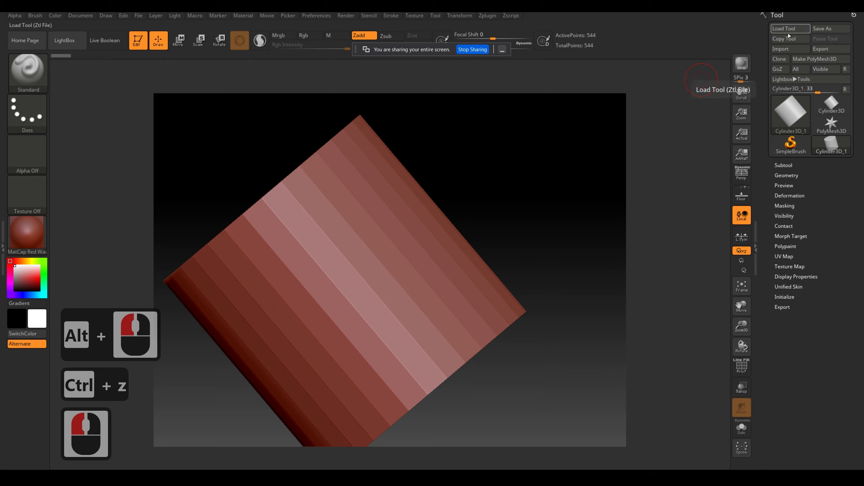
Step: Import auvmudbox.obj from the New Folder inside cccc into ZBrush
click(785, 49)
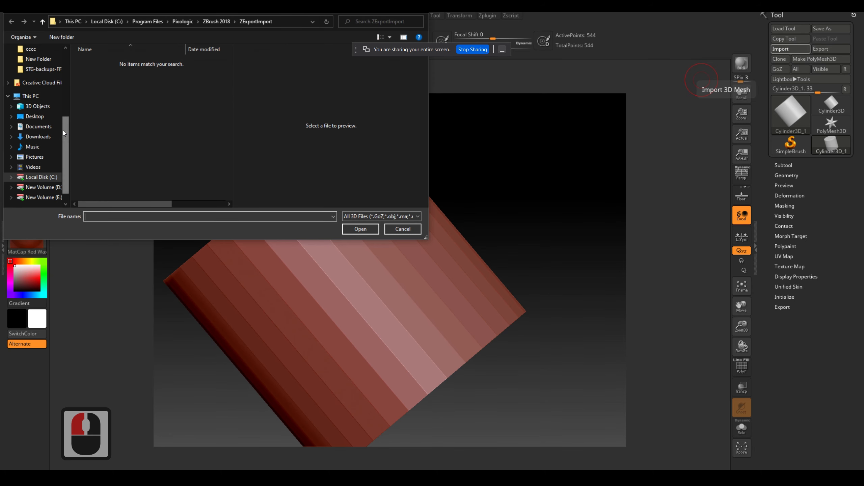
click(41, 50)
double_click(152, 70)
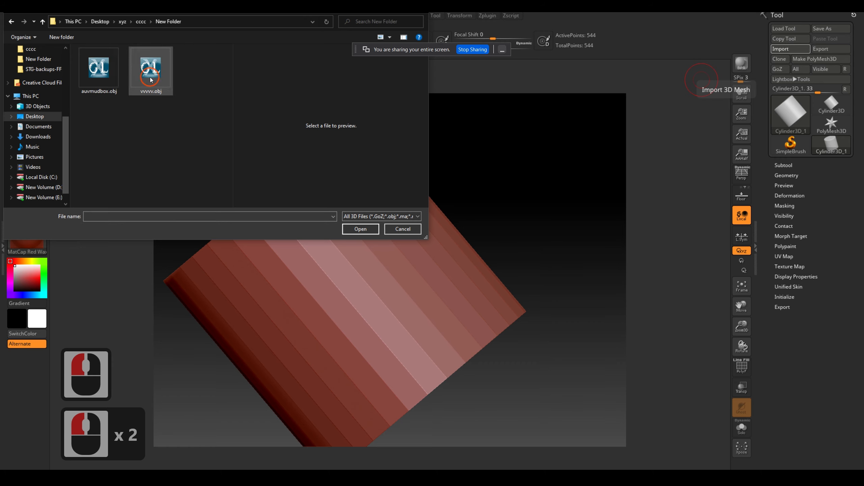
click(97, 74)
click(355, 225)
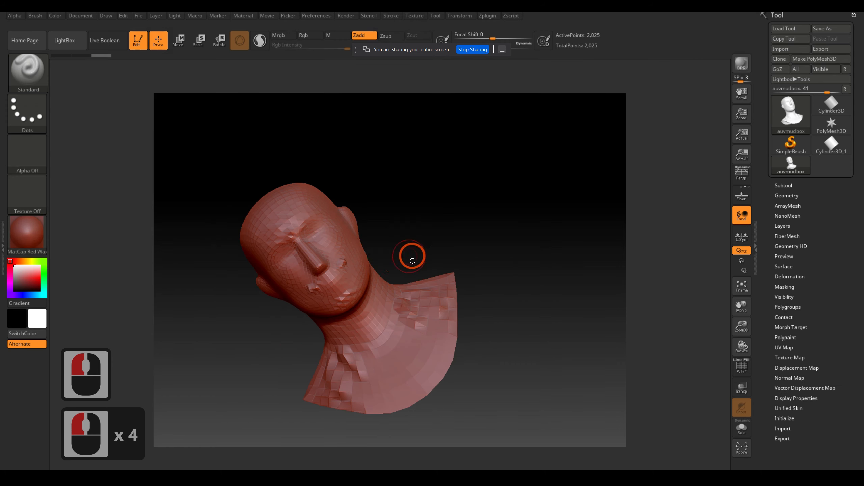
Step: Sculpt several freehand strokes across the face and neck of the imported head with the Standard brush
drag(317, 215, 417, 196)
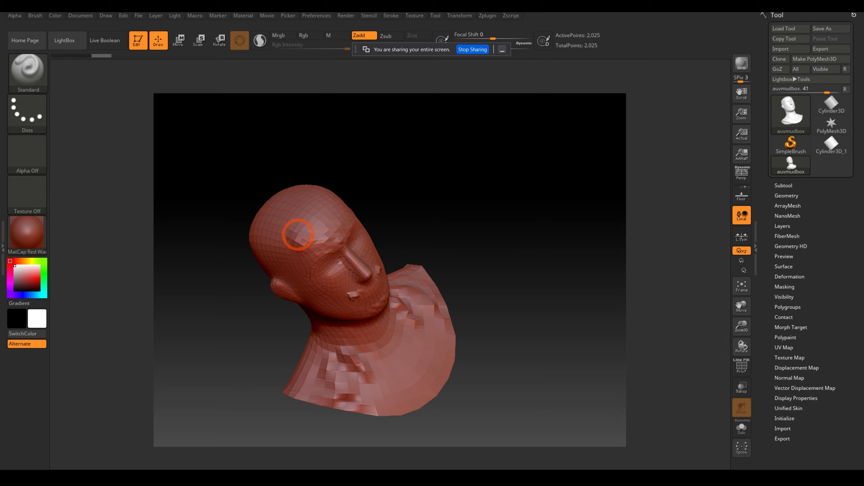
drag(300, 235, 320, 276)
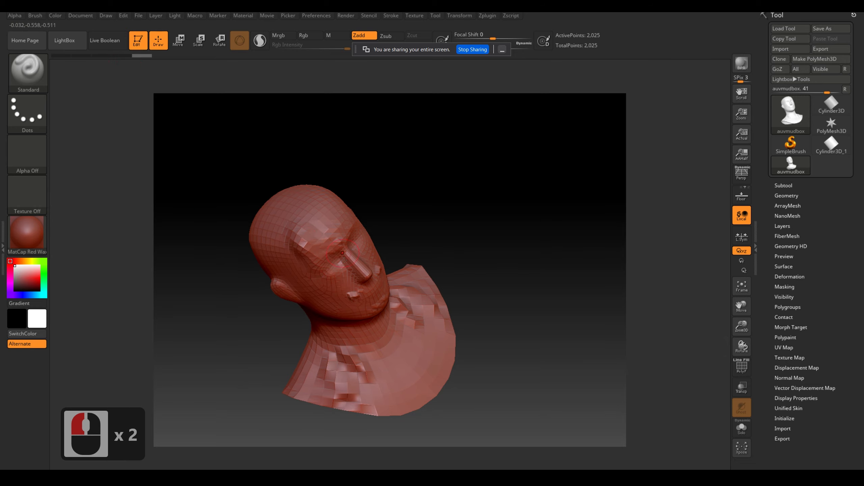
mouse_move(289, 248)
mouse_down()
mouse_move(328, 308)
mouse_move(367, 304)
mouse_up()
drag(327, 296, 387, 317)
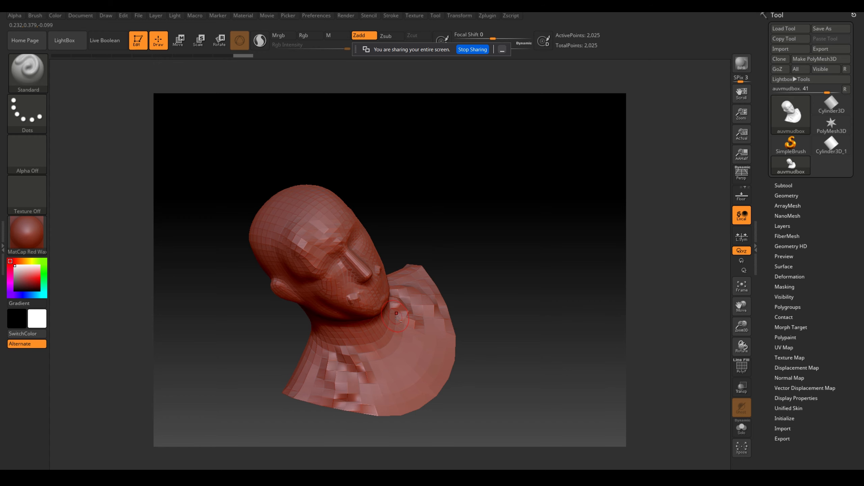
Step: Switch to 3D-Coat and add a diagonal raised stroke to the front of the gold voxel sphere with the Grow tool
key(alt+Tab)
key(alt+Tab)
key(alt+Tab)
key(alt+Tab)
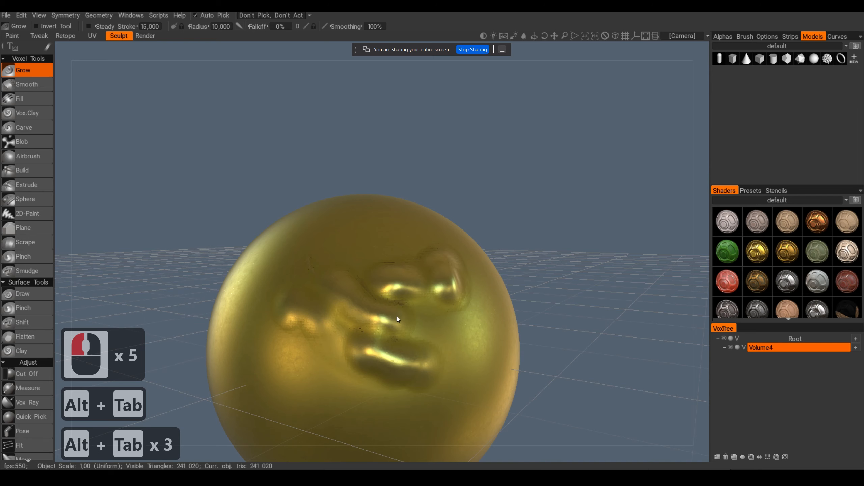
drag(329, 266, 376, 328)
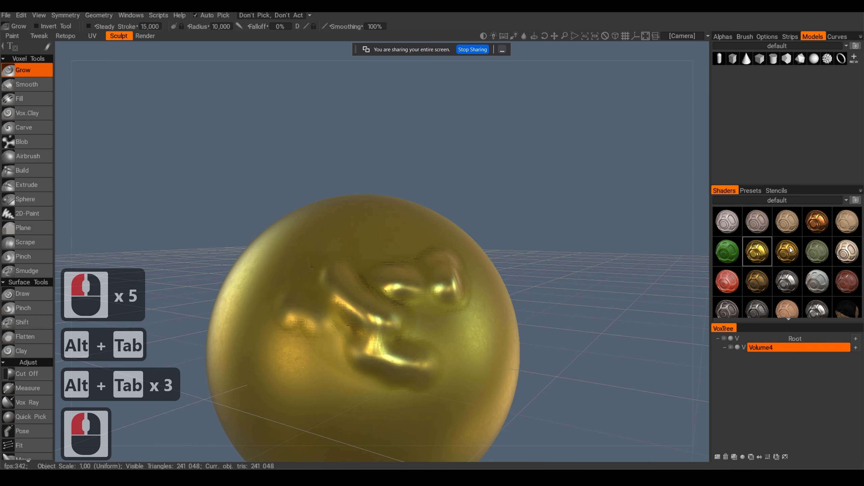
Step: Apply the dark weathered bronze shader to the sphere and build up more Grow strokes across its lower front
click(757, 281)
click(757, 280)
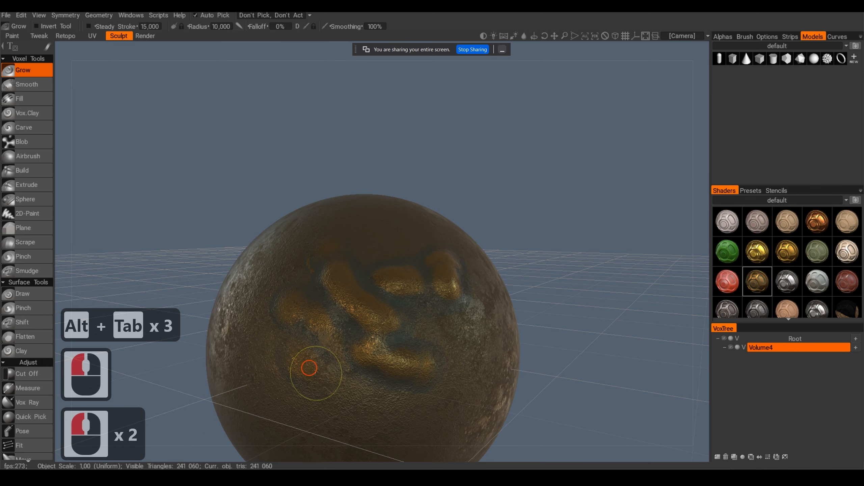
mouse_move(391, 378)
mouse_down()
mouse_move(435, 344)
mouse_move(469, 361)
mouse_up()
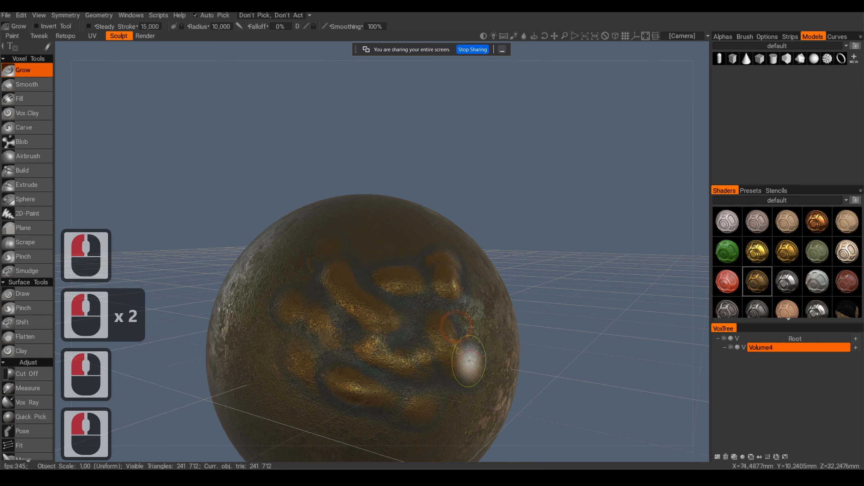